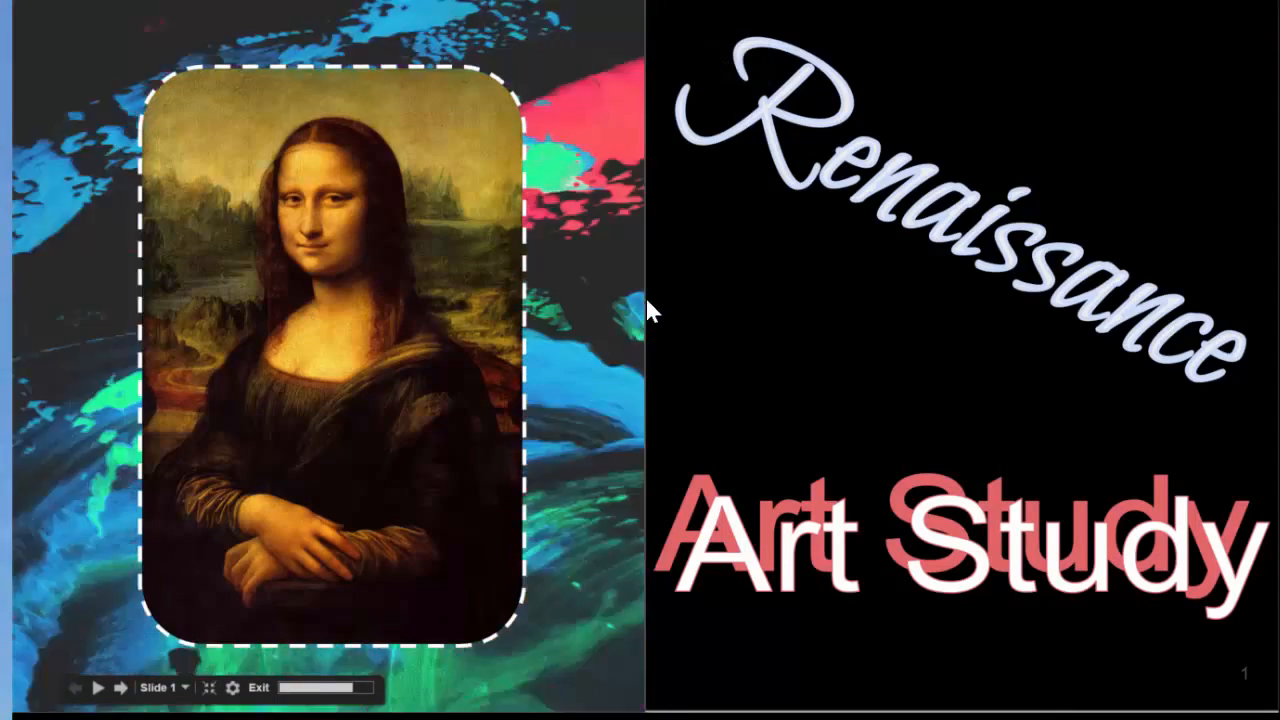
- Page through the Renaissance Art Study slideshow from the title slide to the Mona Lisa slide, including the Last Supper's perspective overlay
left_click(660, 293)
left_click(602, 290)
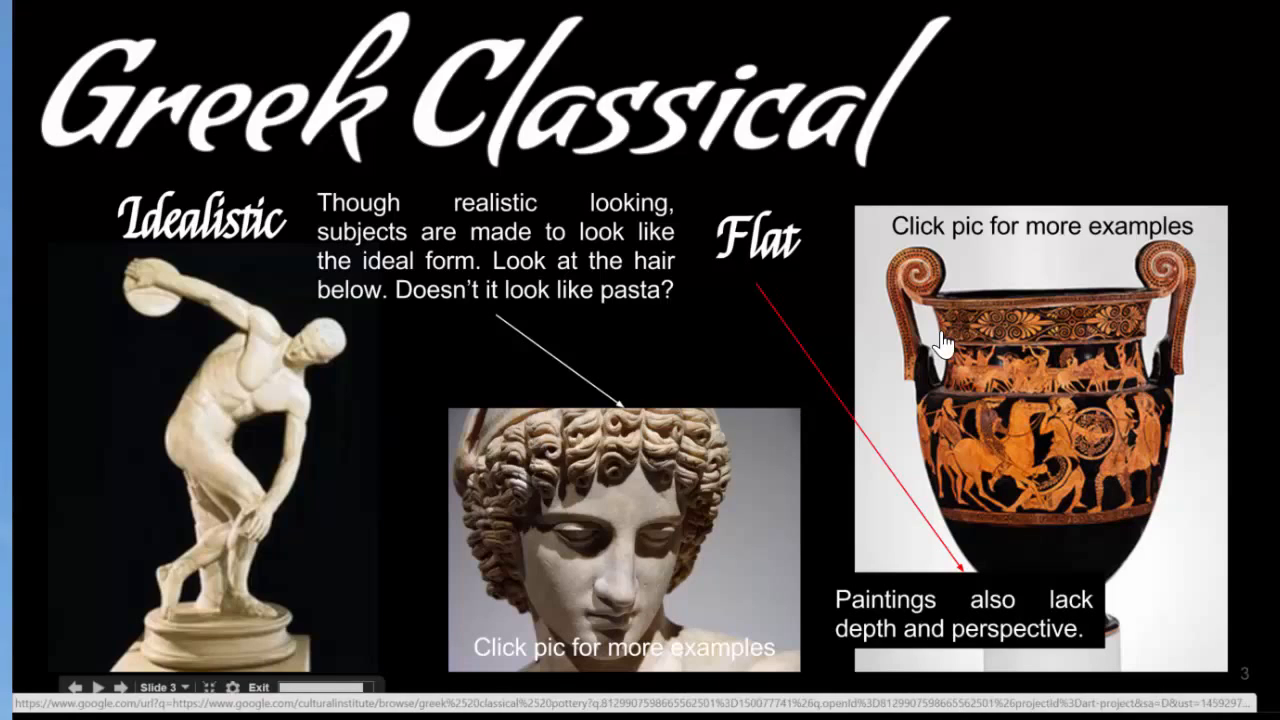
left_click(393, 452)
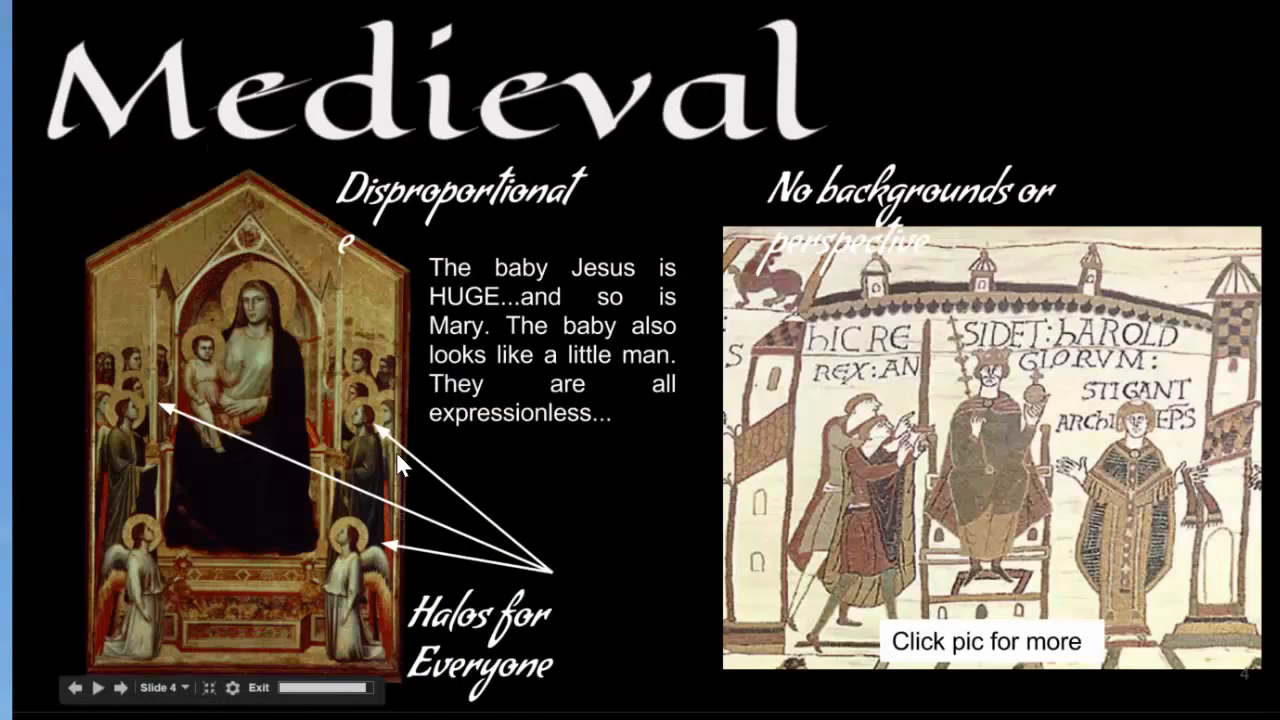
left_click(488, 440)
left_click(556, 457)
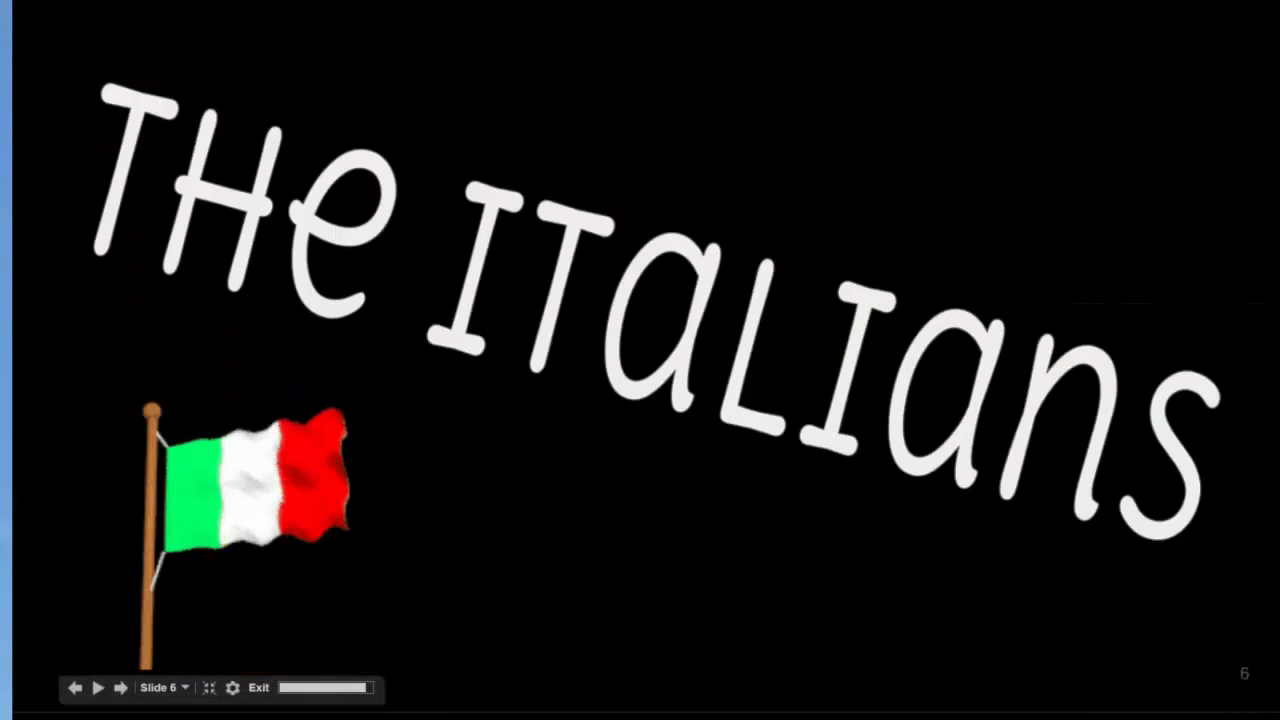
left_click(556, 457)
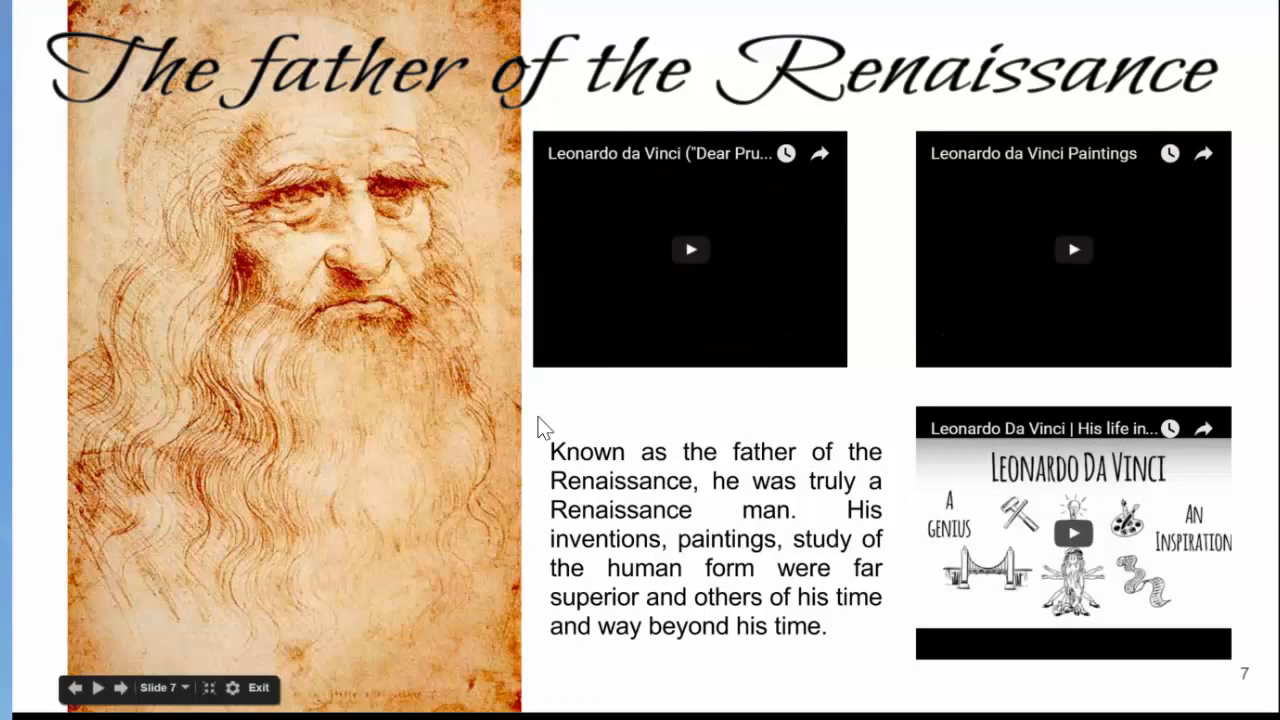
left_click(537, 417)
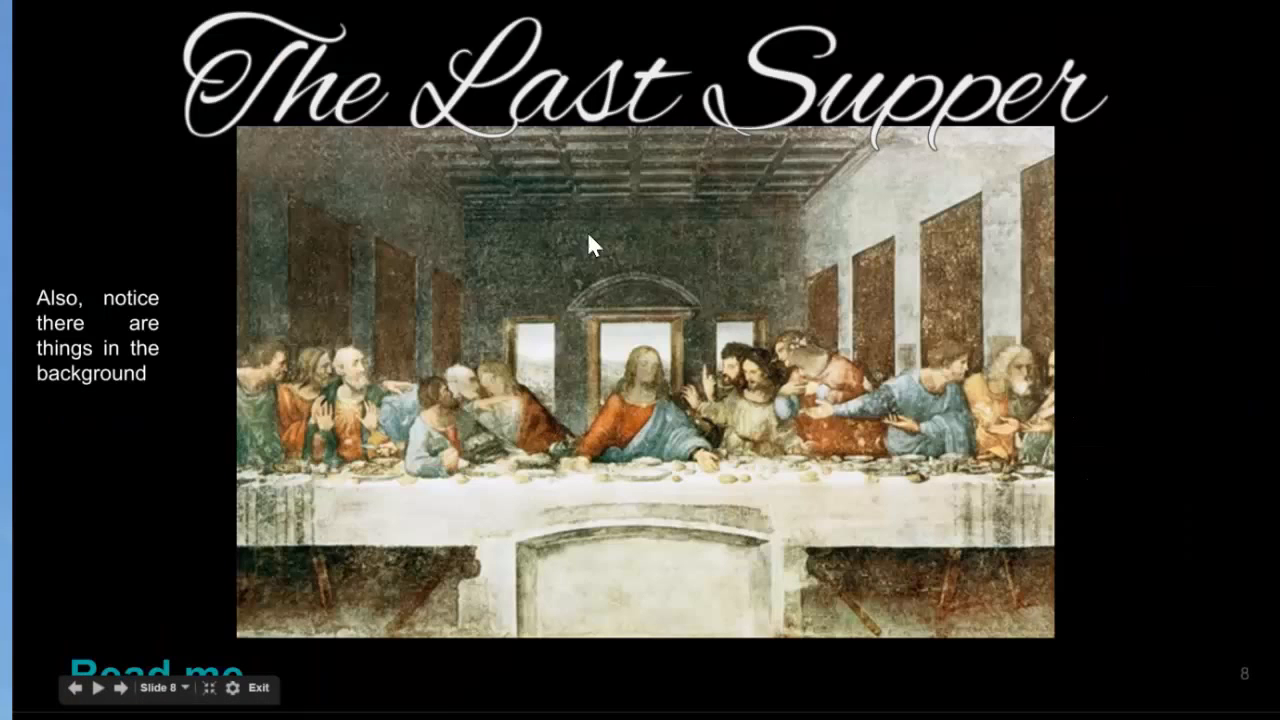
left_click(1113, 569)
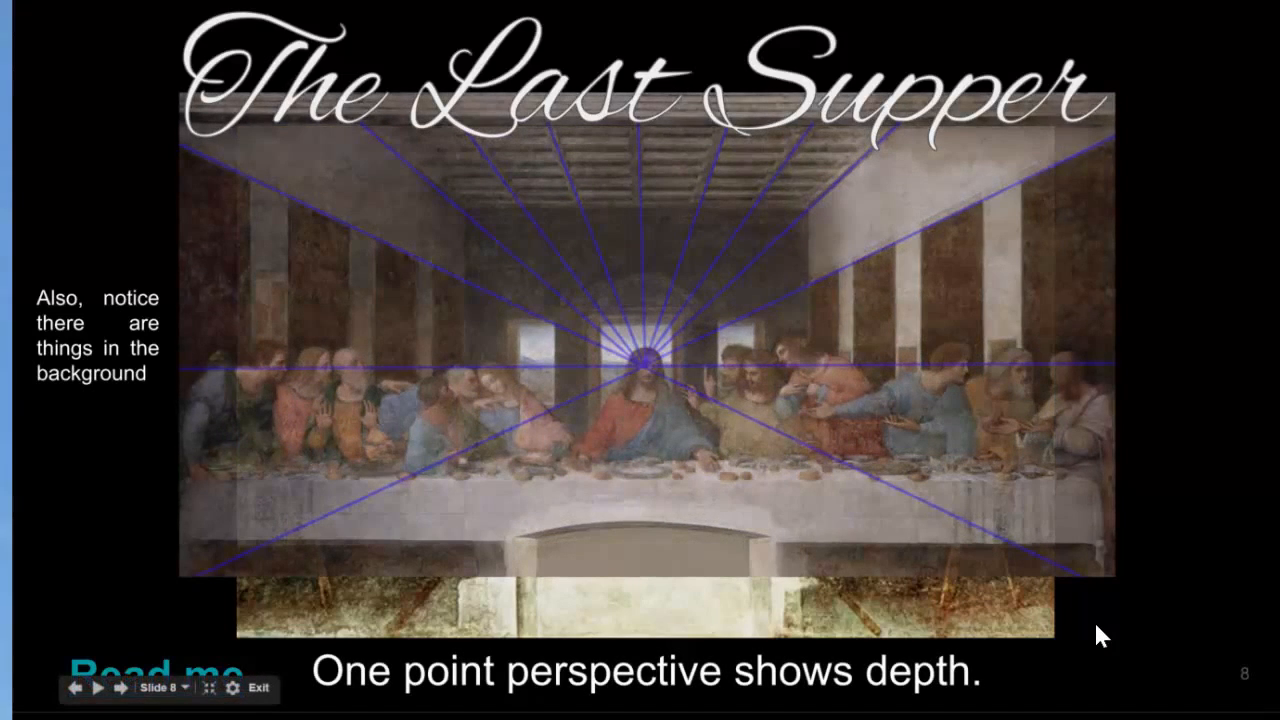
left_click(1096, 635)
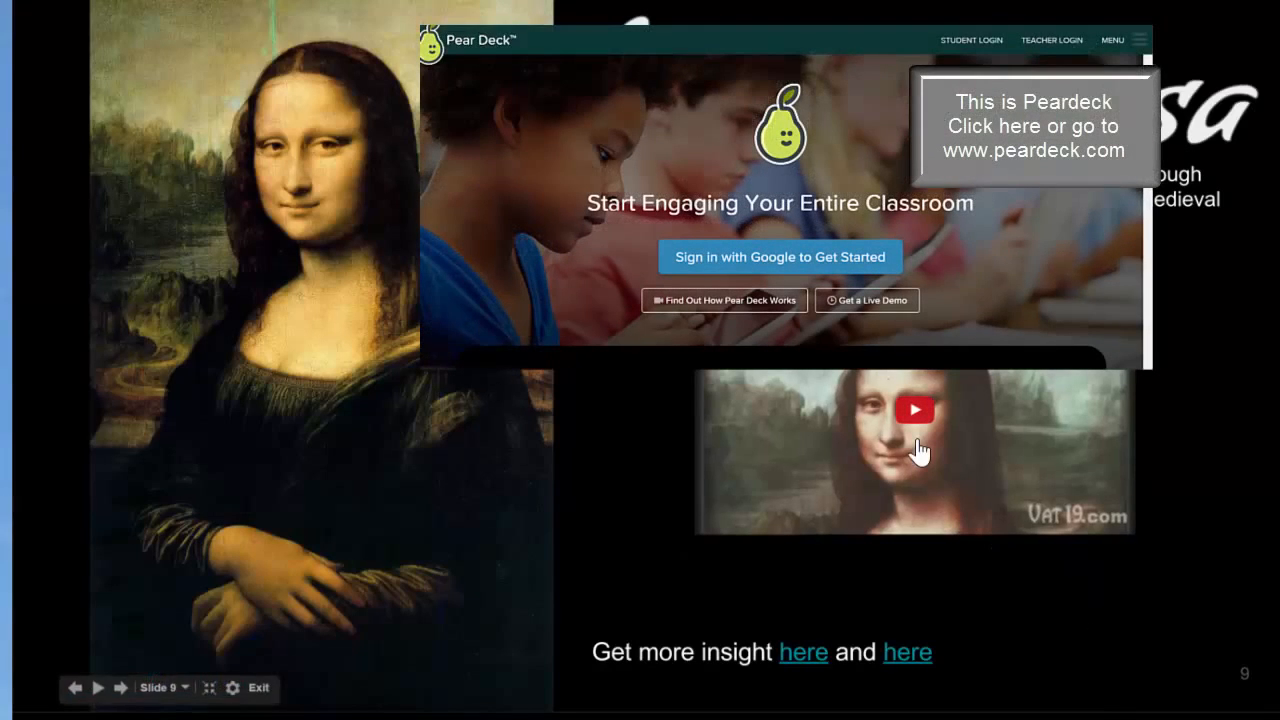
- View the remaining slides on Leonardo's inventions, Michelangelo, the Sistine Chapel, the Pieta and one point perspective
left_click(622, 510)
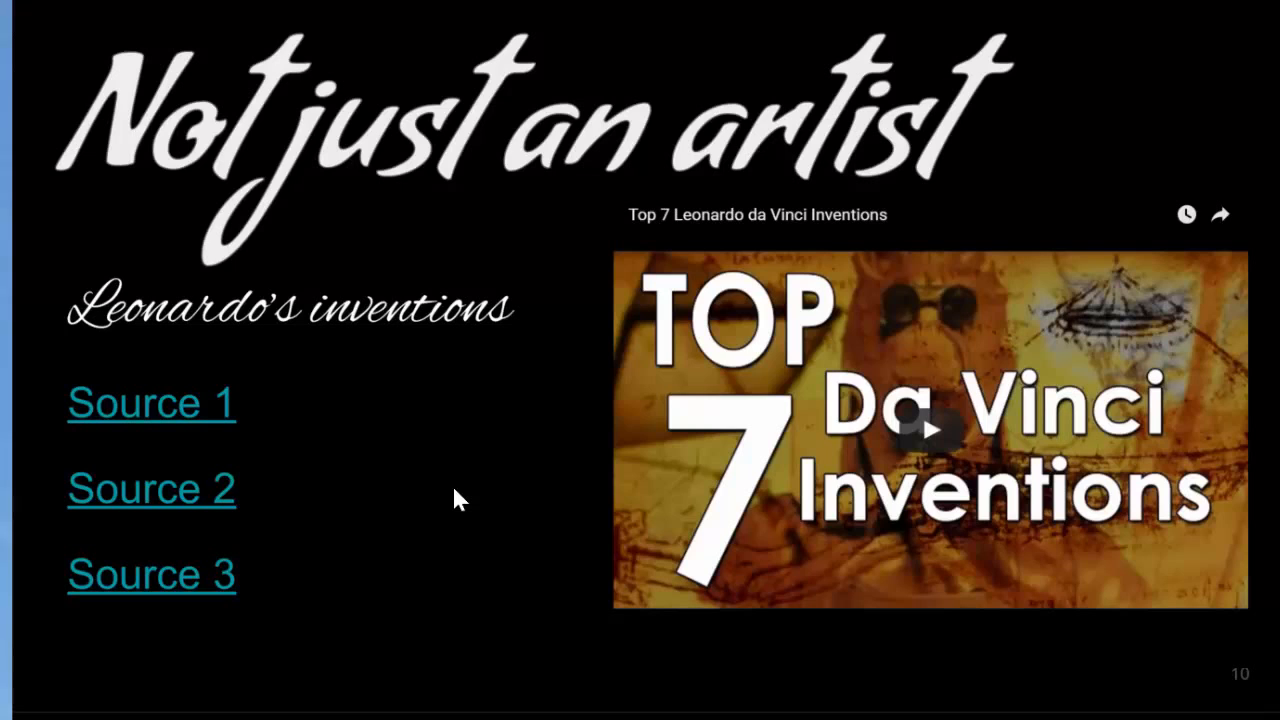
left_click(455, 490)
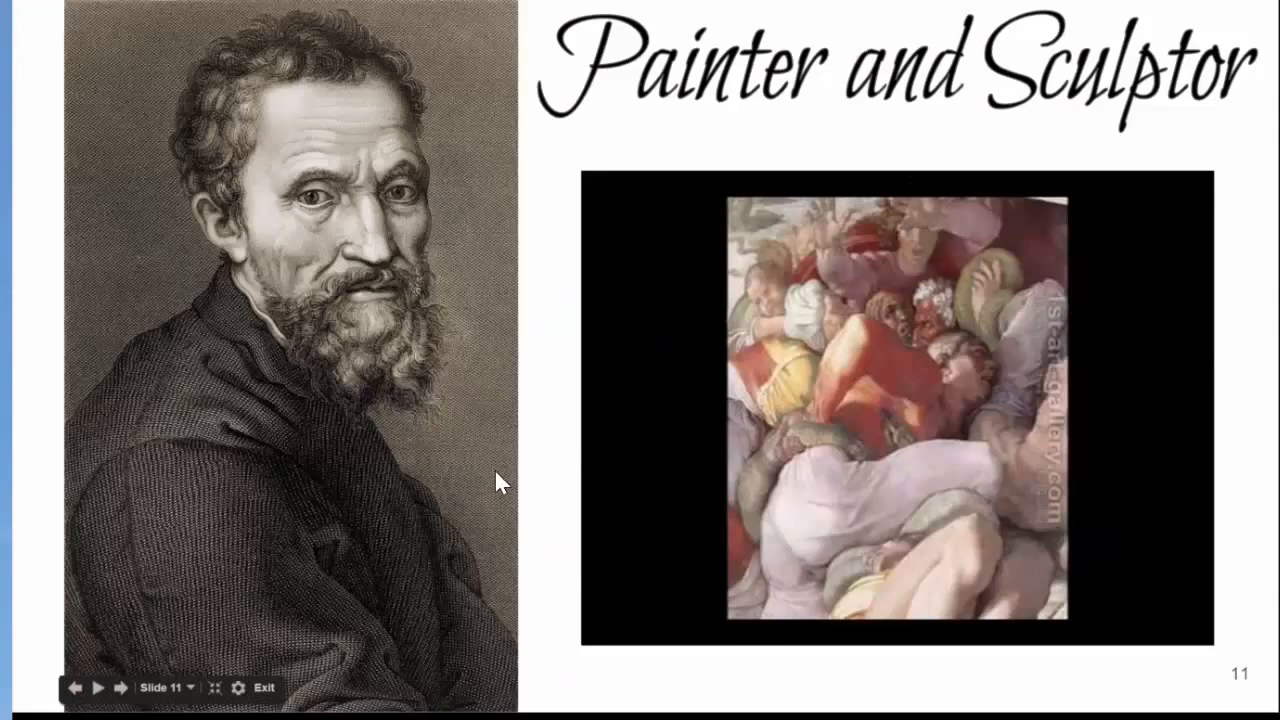
left_click(534, 408)
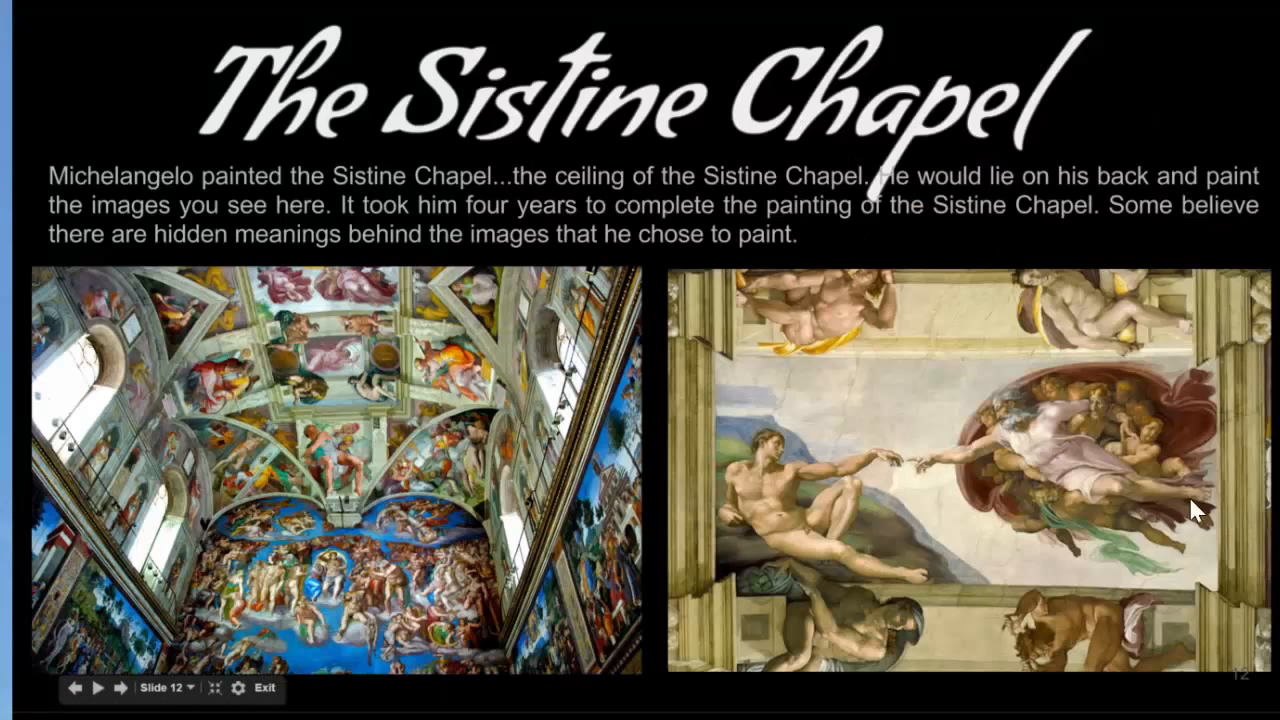
left_click(1106, 560)
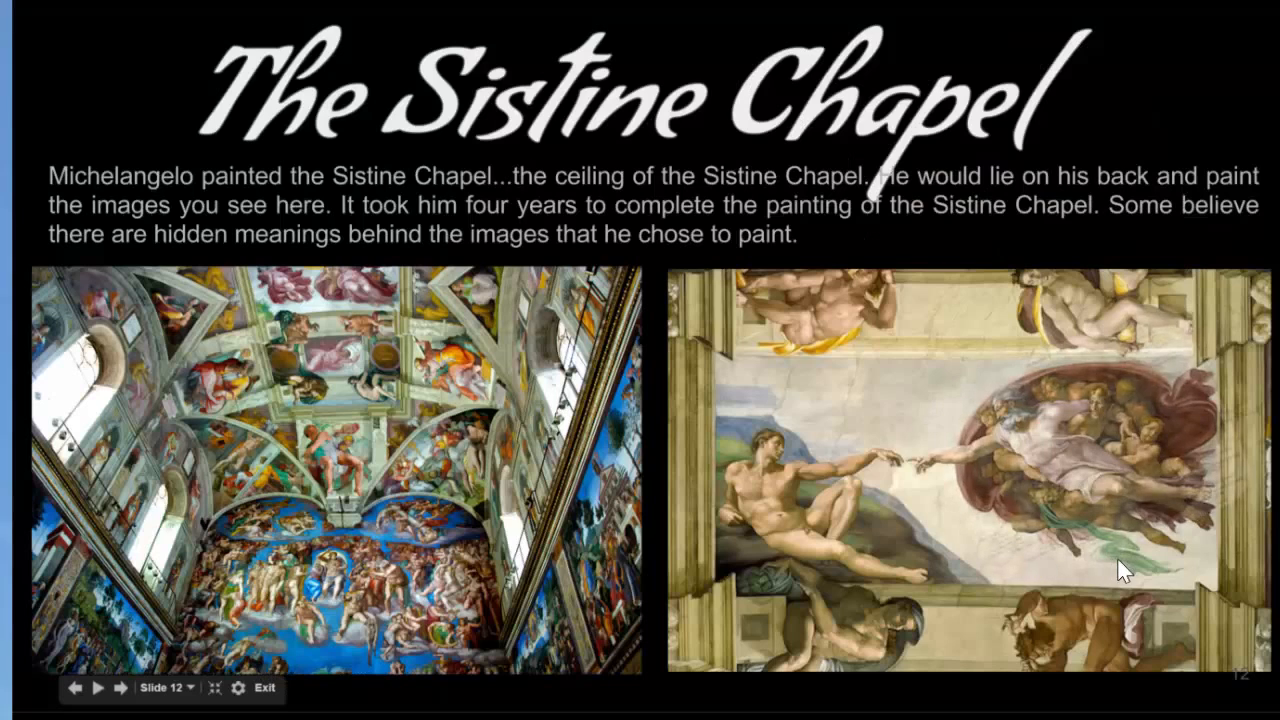
left_click(968, 590)
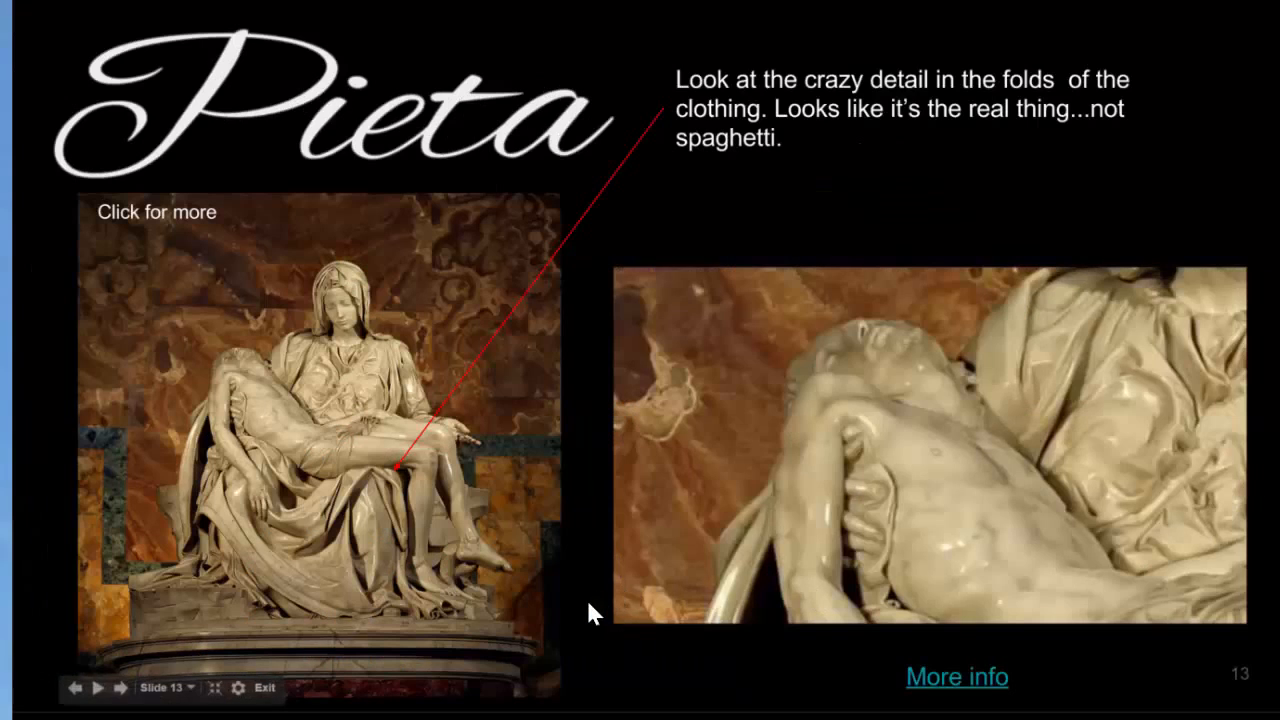
left_click(594, 612)
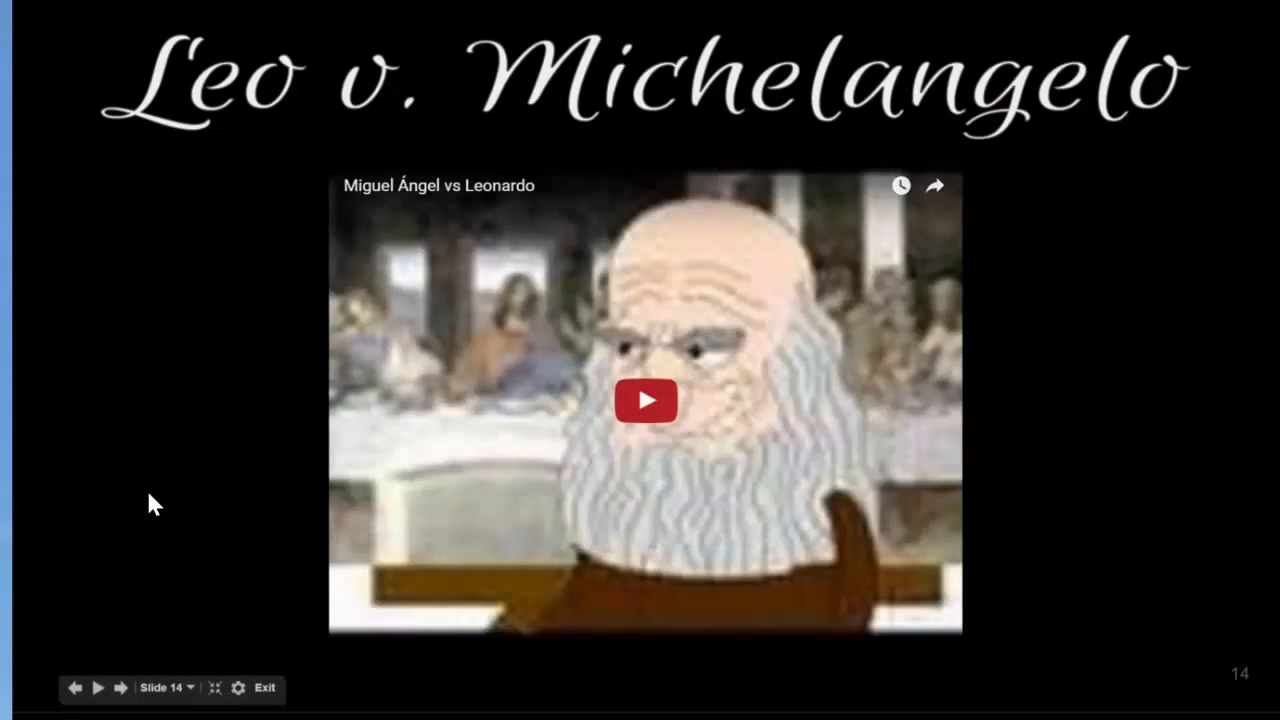
left_click(150, 500)
left_click(477, 500)
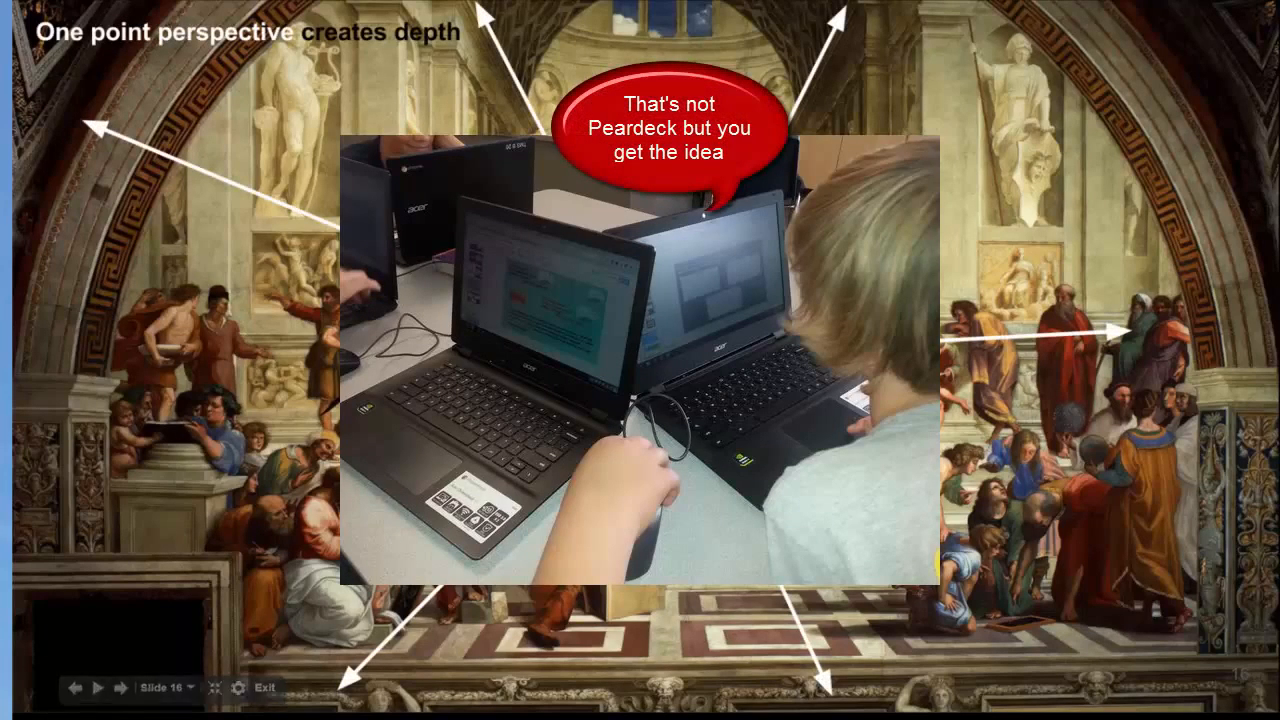
left_click(968, 515)
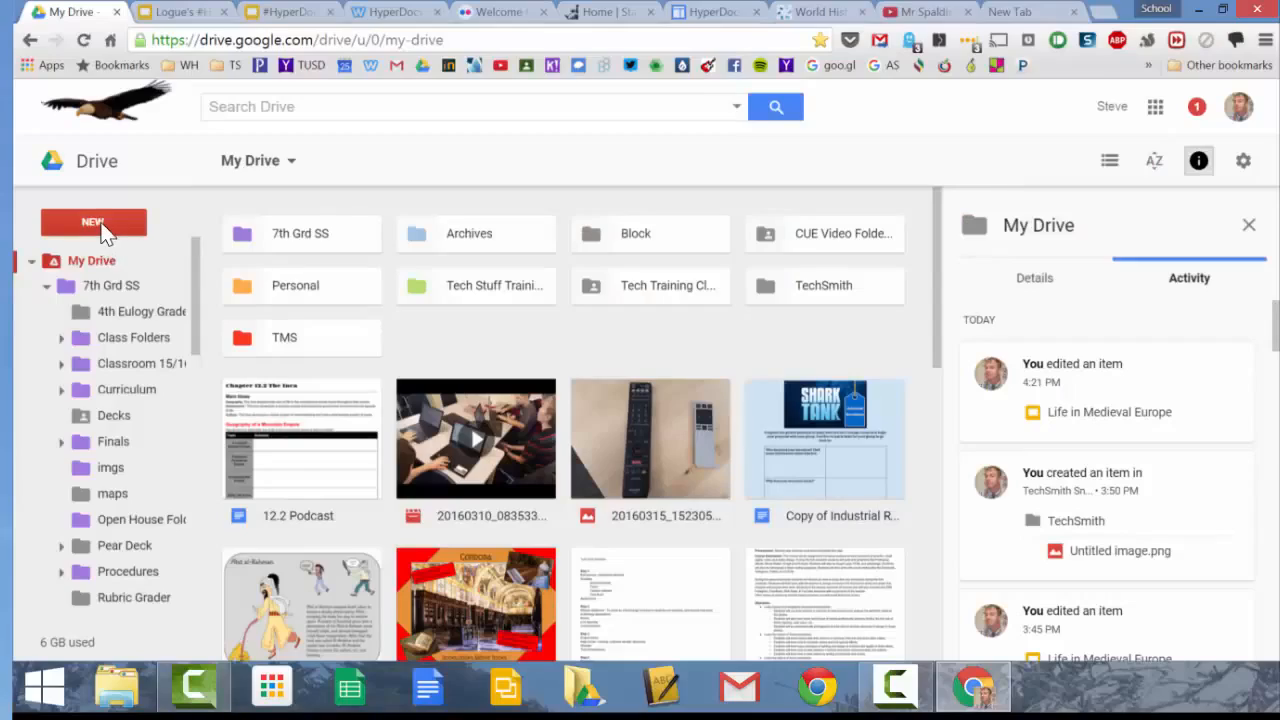
- Create a new Google Slides presentation from Drive and dismiss the theme choices
left_click(107, 236)
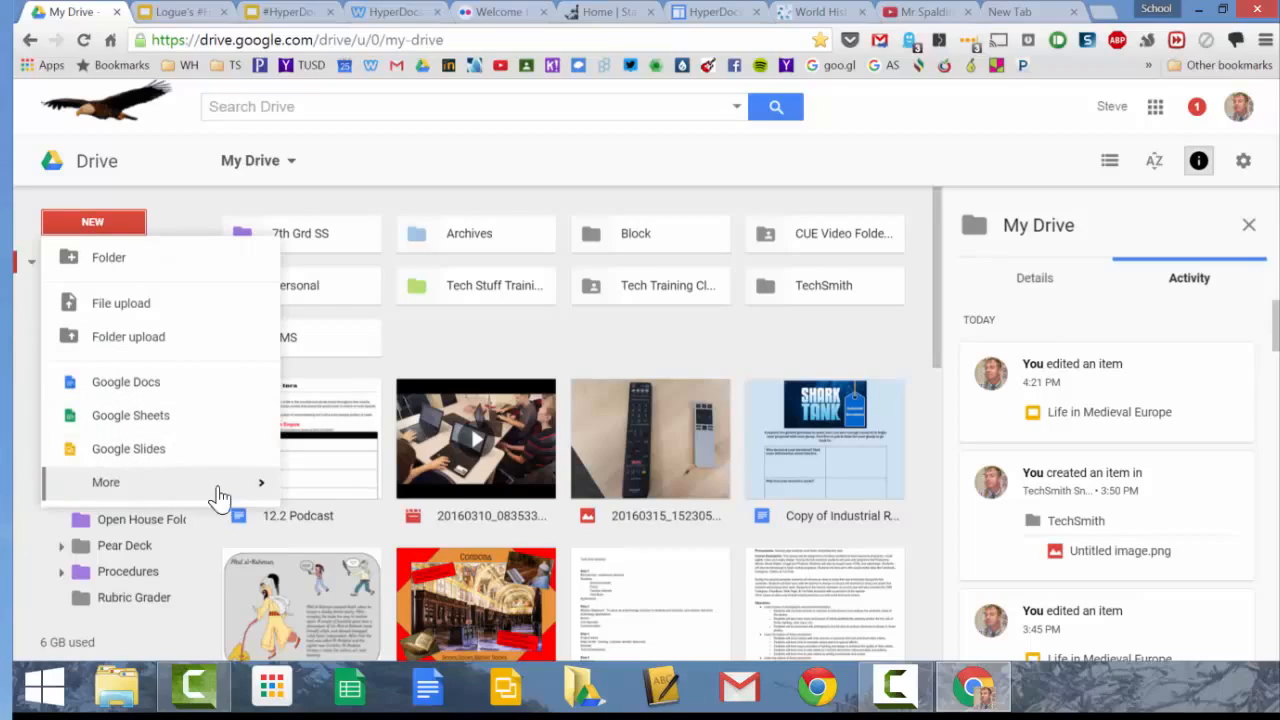
mouse_move(235, 488)
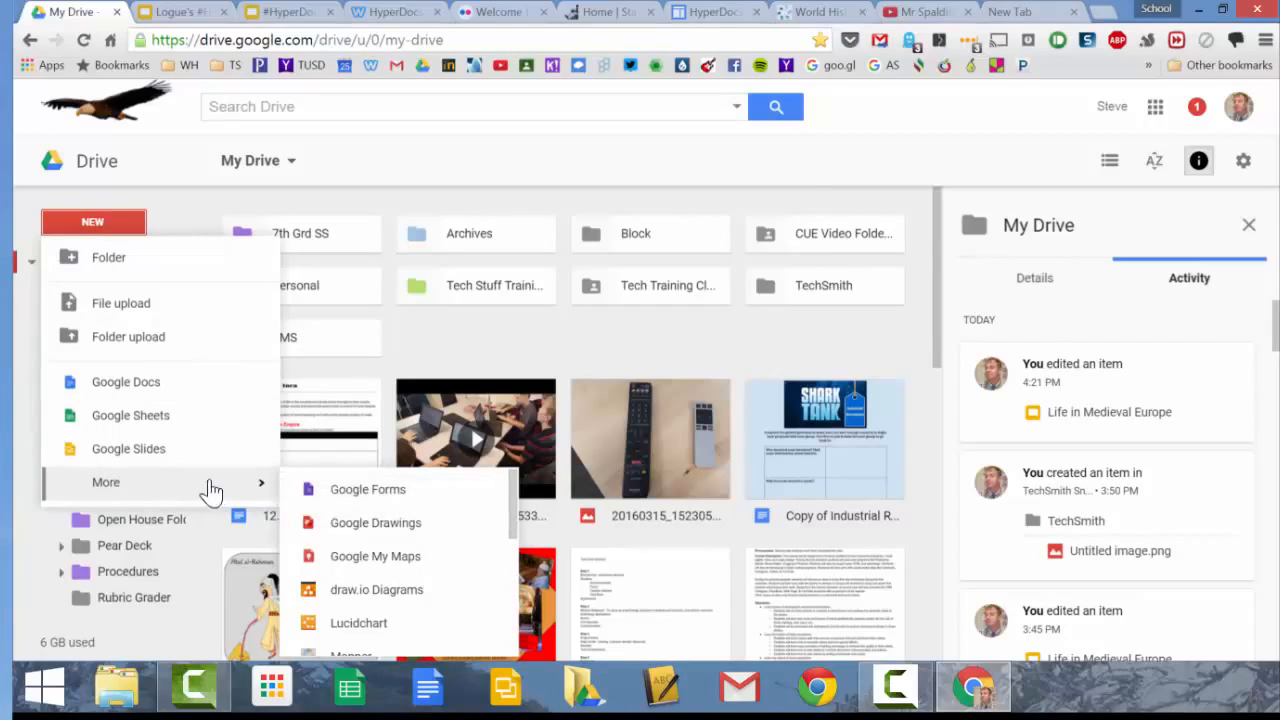
left_click(155, 462)
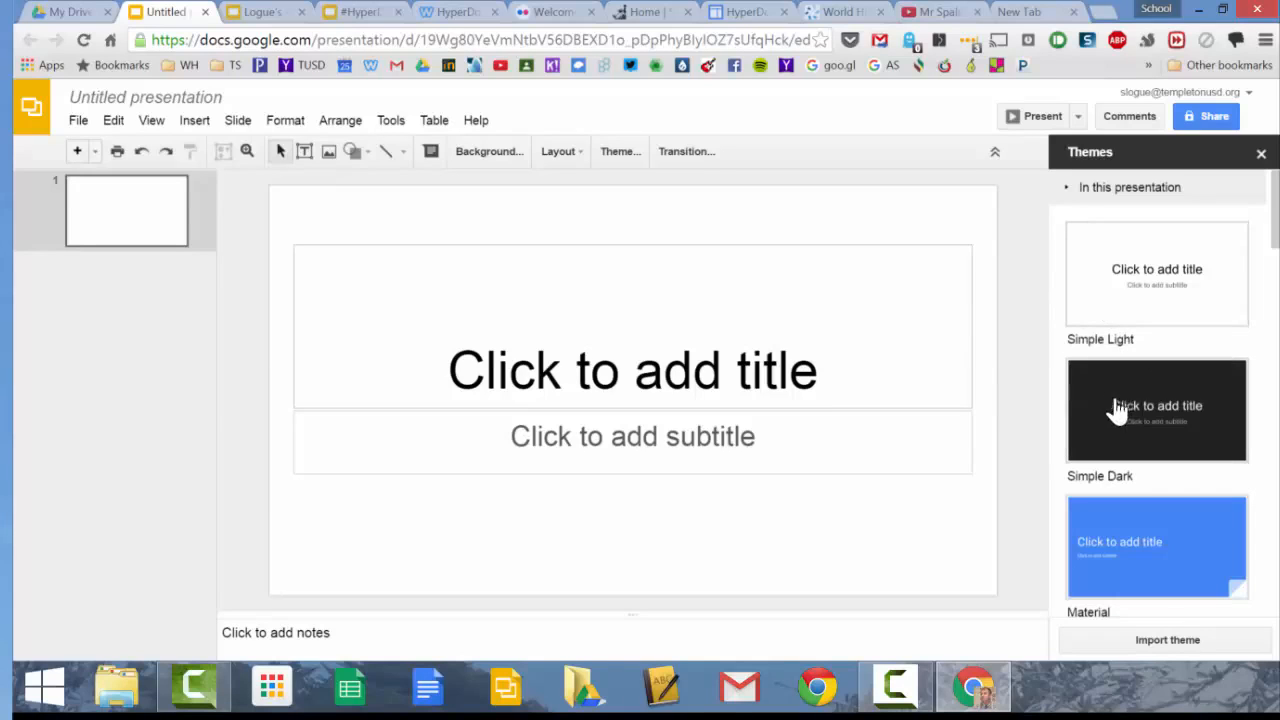
left_click(1261, 155)
- Delete the title and subtitle placeholders from the first slide and apply the Blank layout
left_click(747, 243)
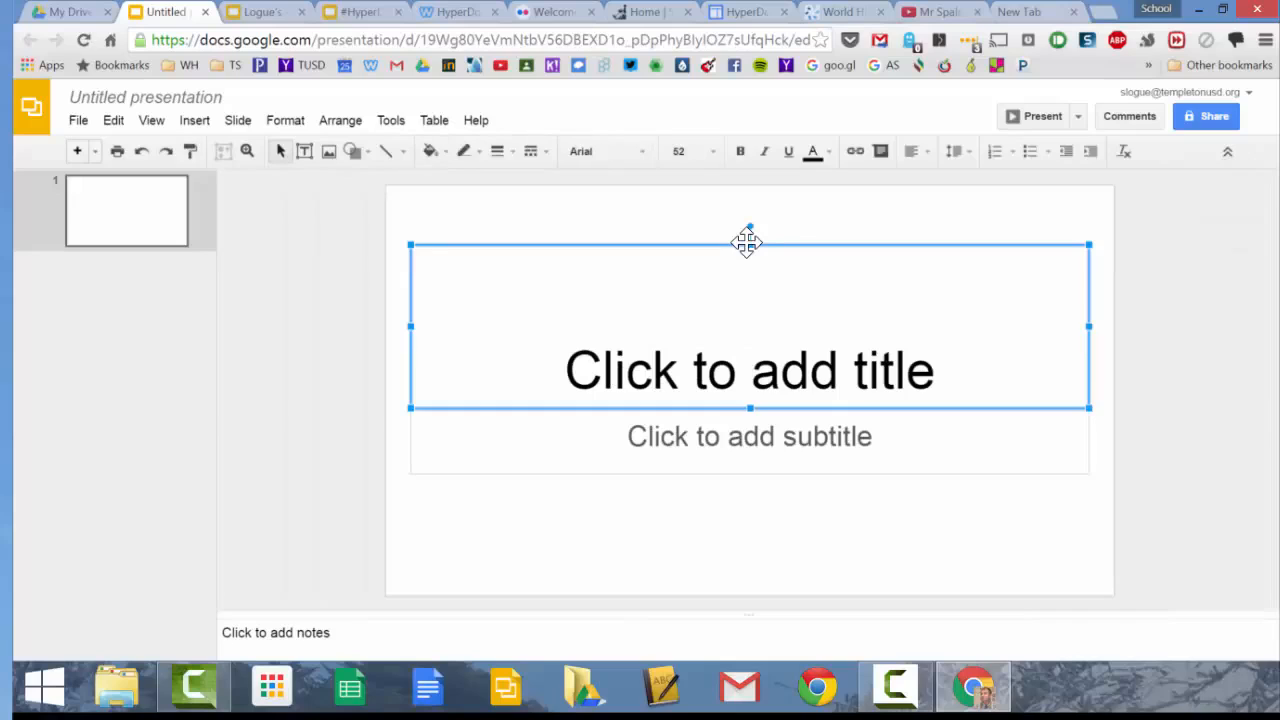
key("Delete")
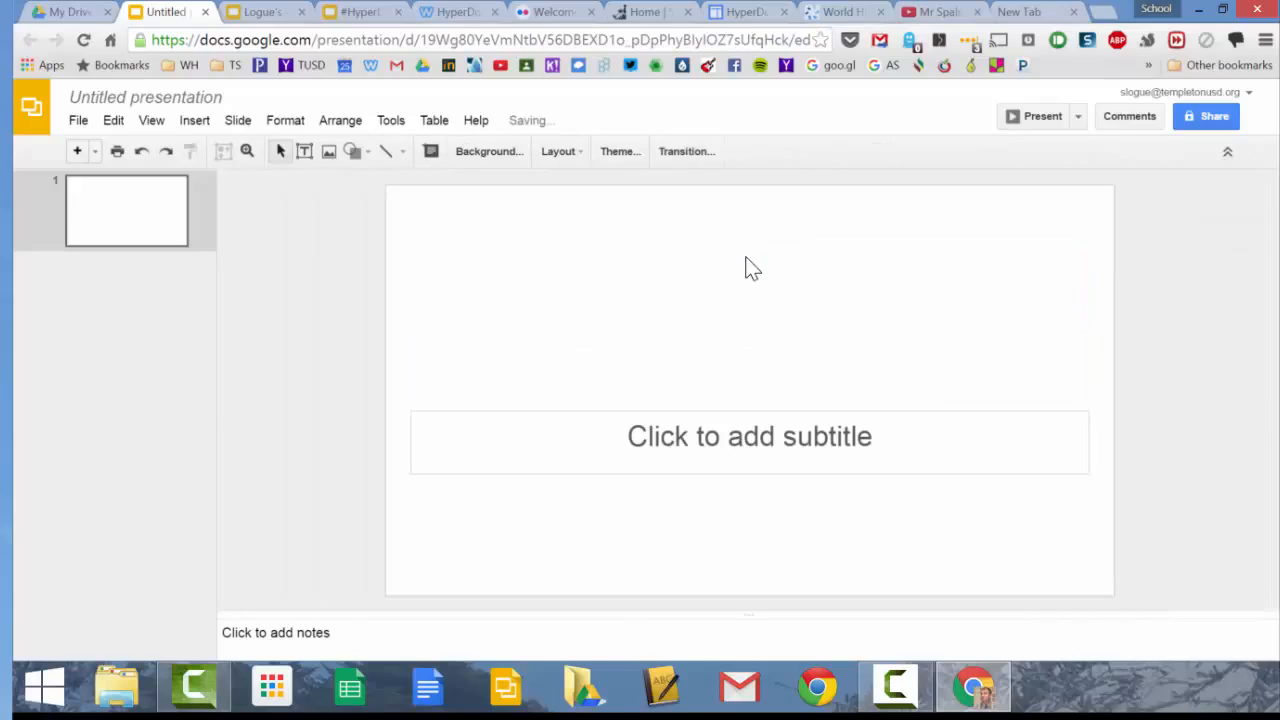
left_click(766, 411)
key("Delete")
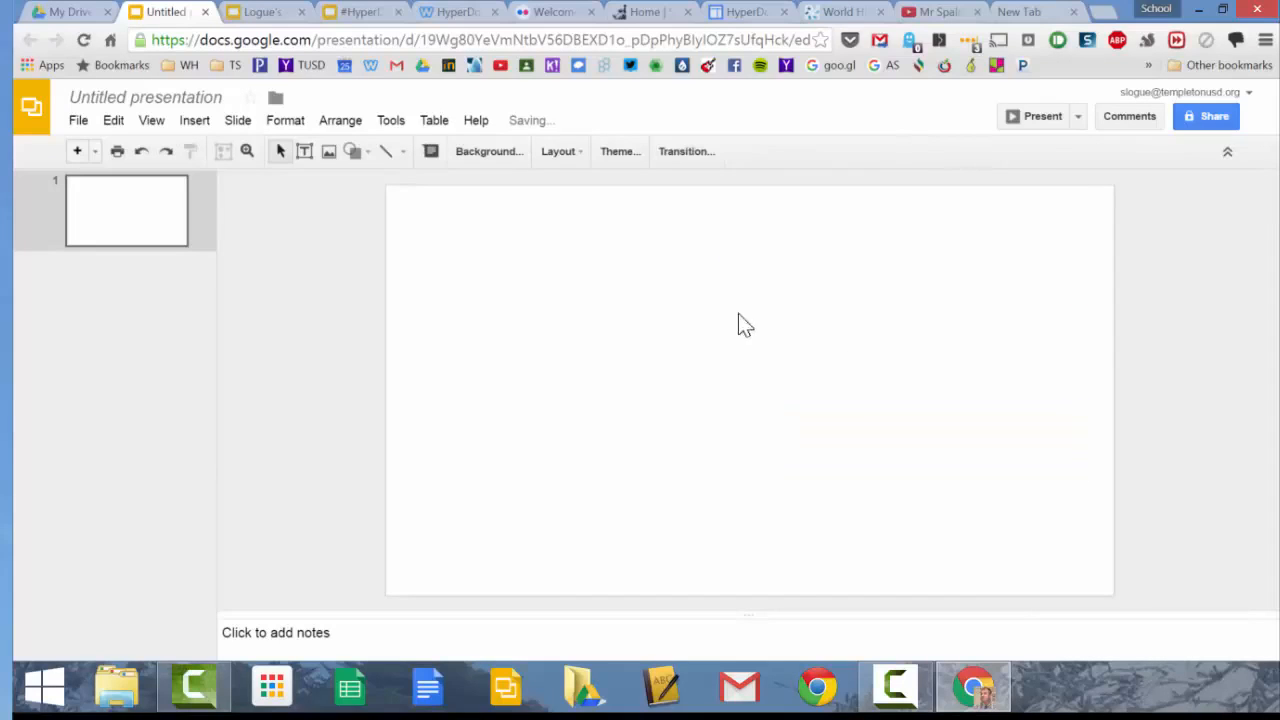
left_click(573, 162)
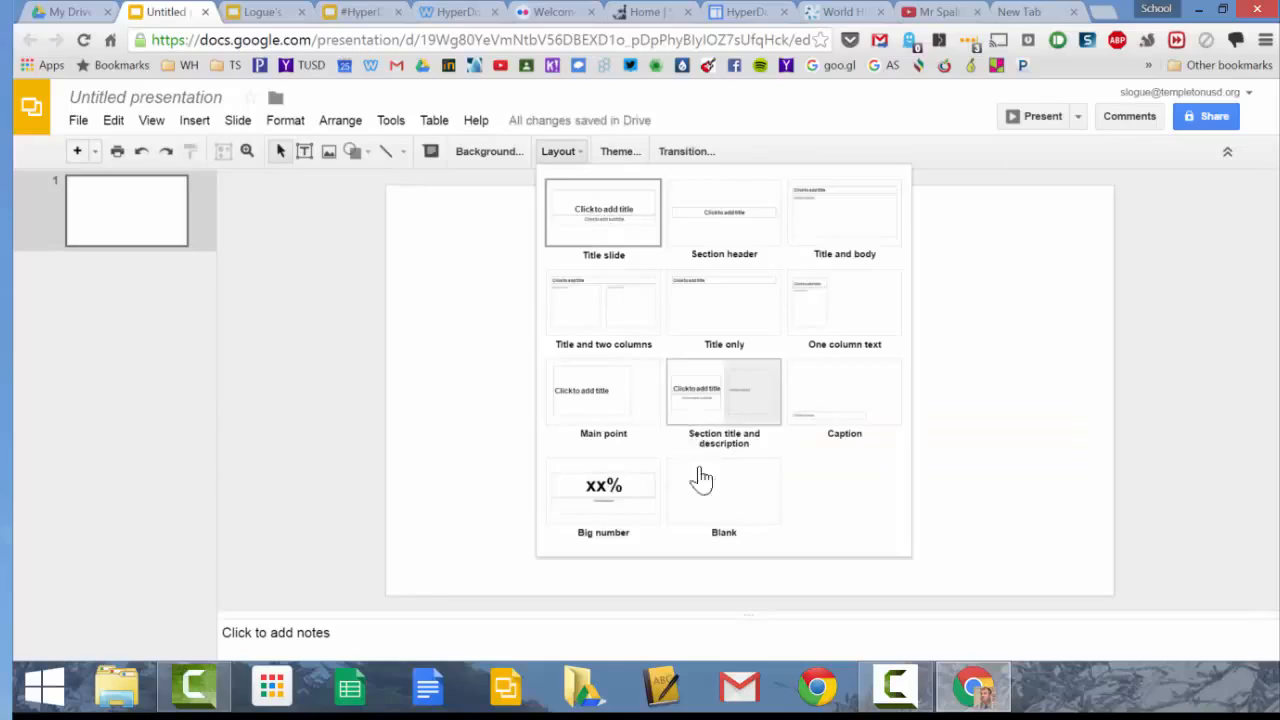
left_click(700, 480)
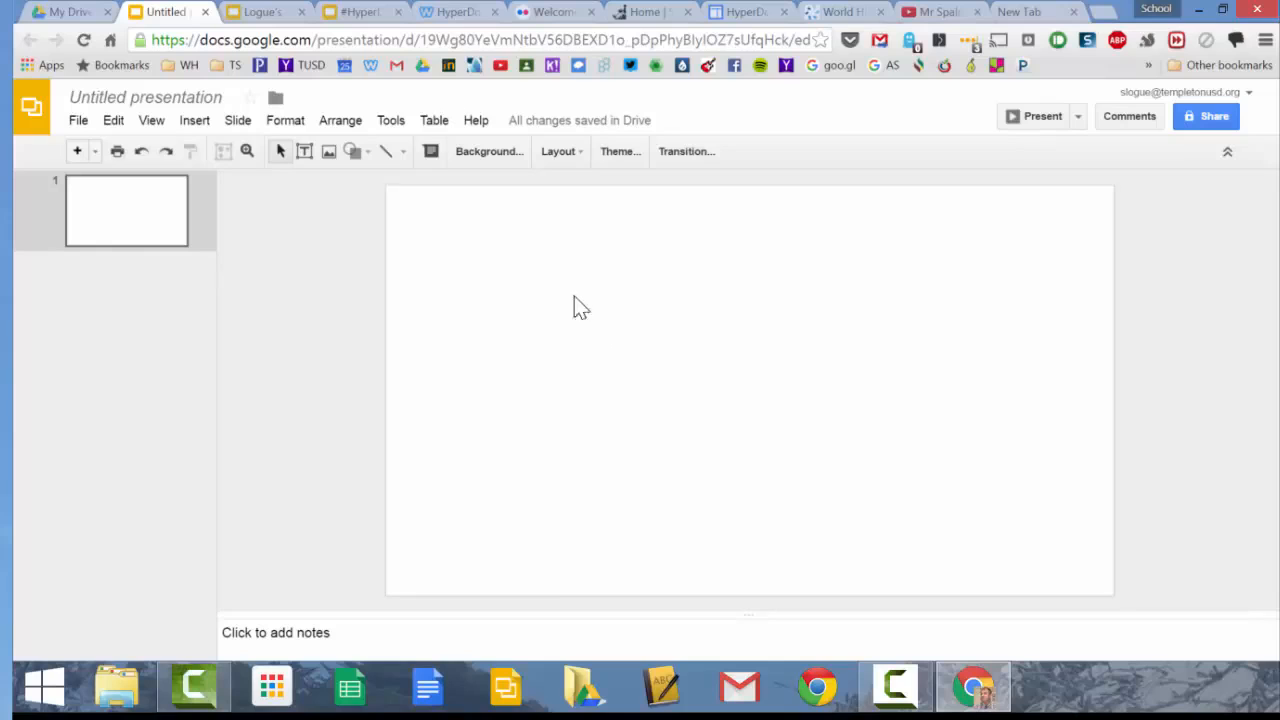
- Switch to the open Flickr site and go to The Commons
left_click(571, 13)
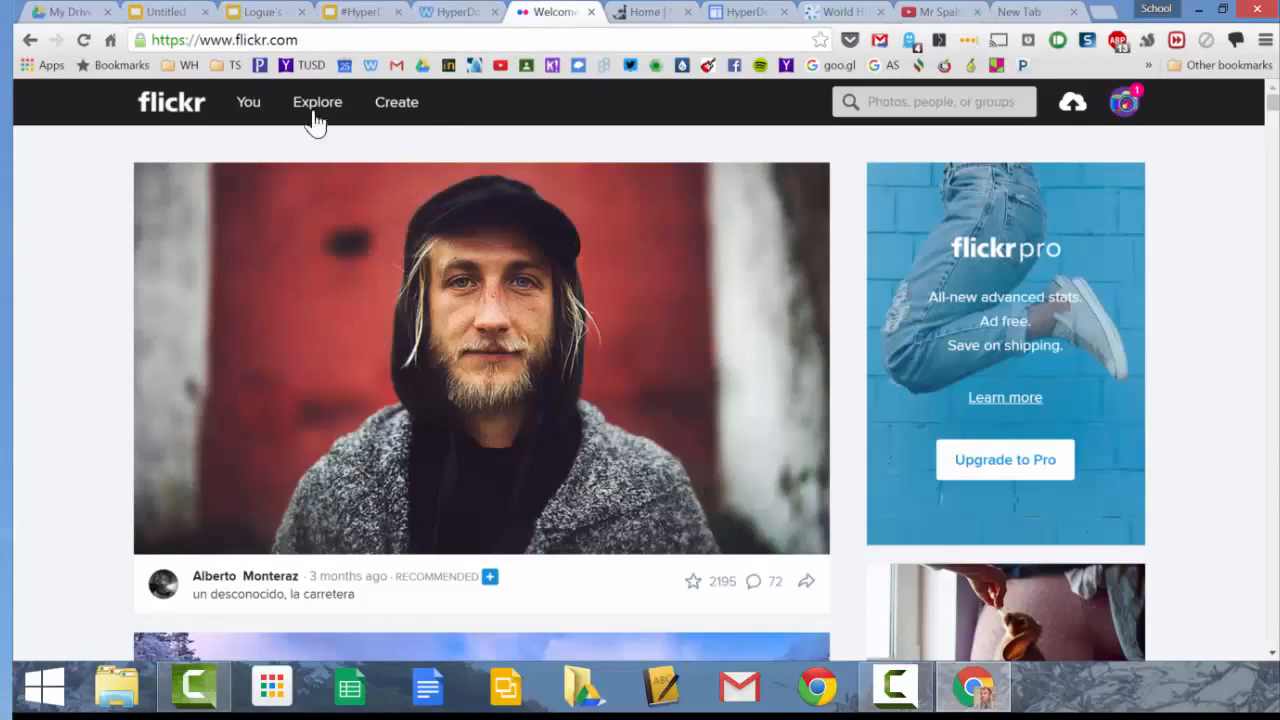
mouse_move(312, 112)
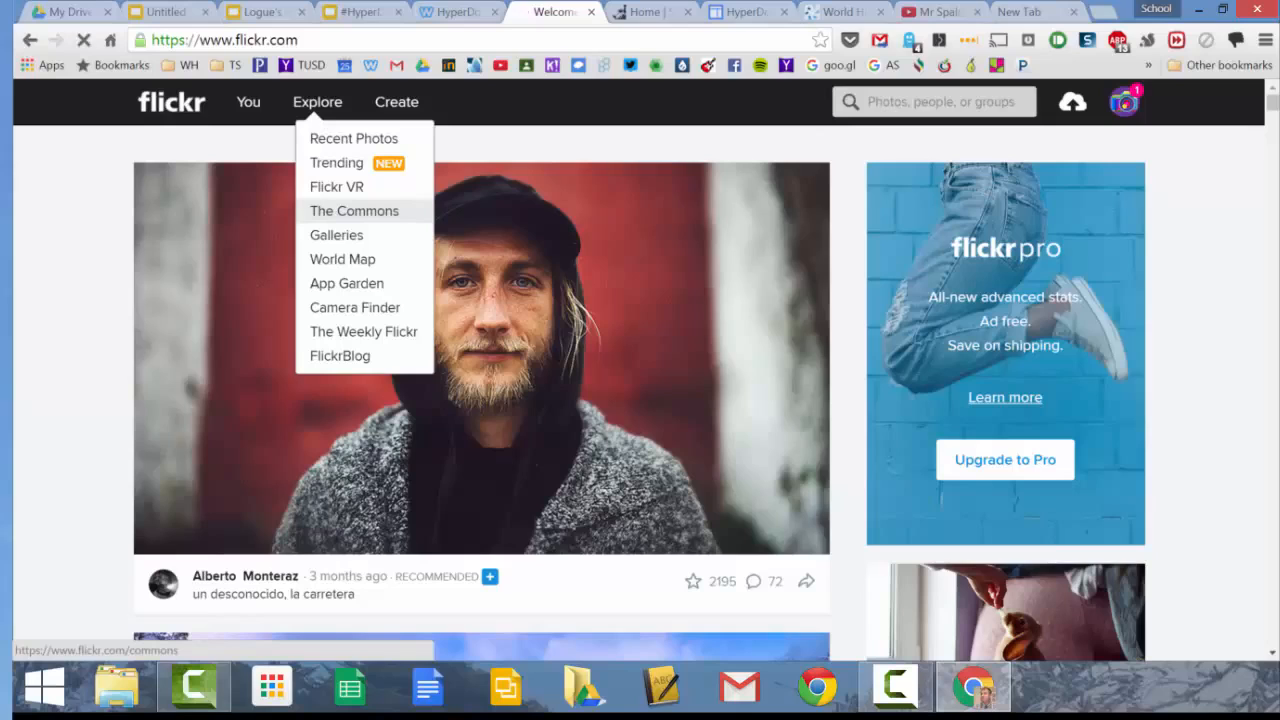
left_click(354, 211)
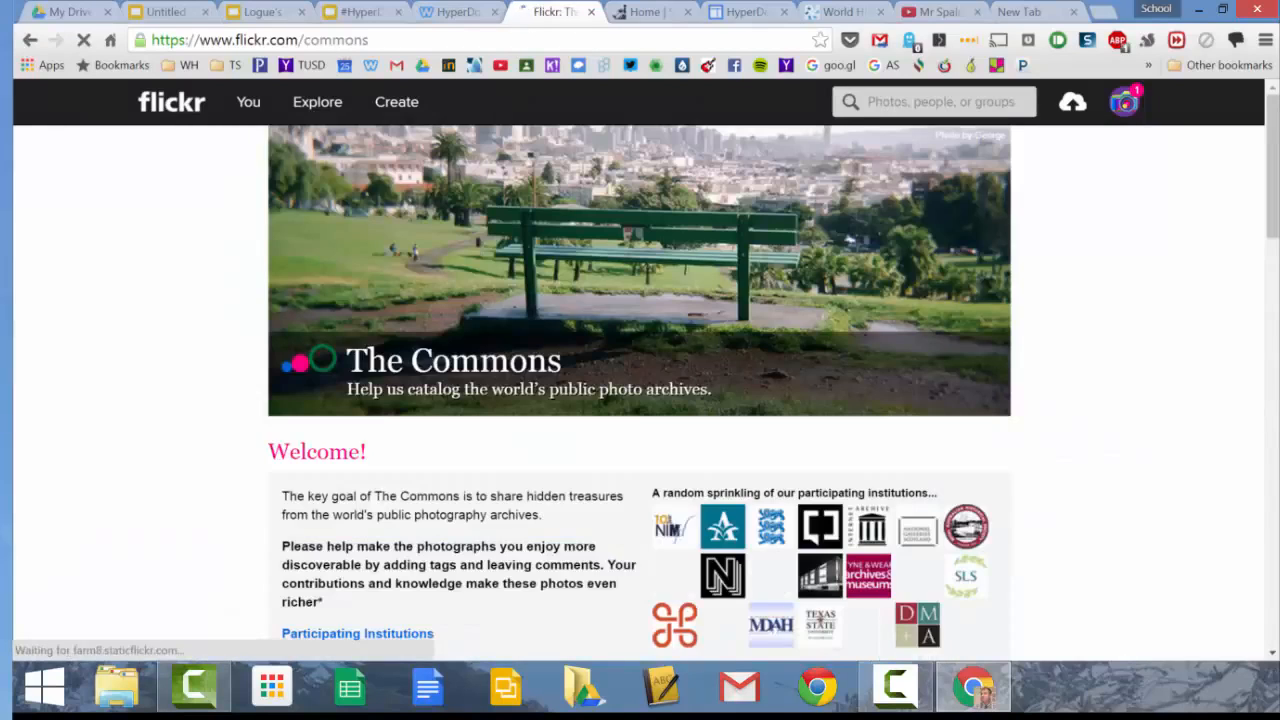
- Search Flickr's photos for "lightning"
left_click(873, 100)
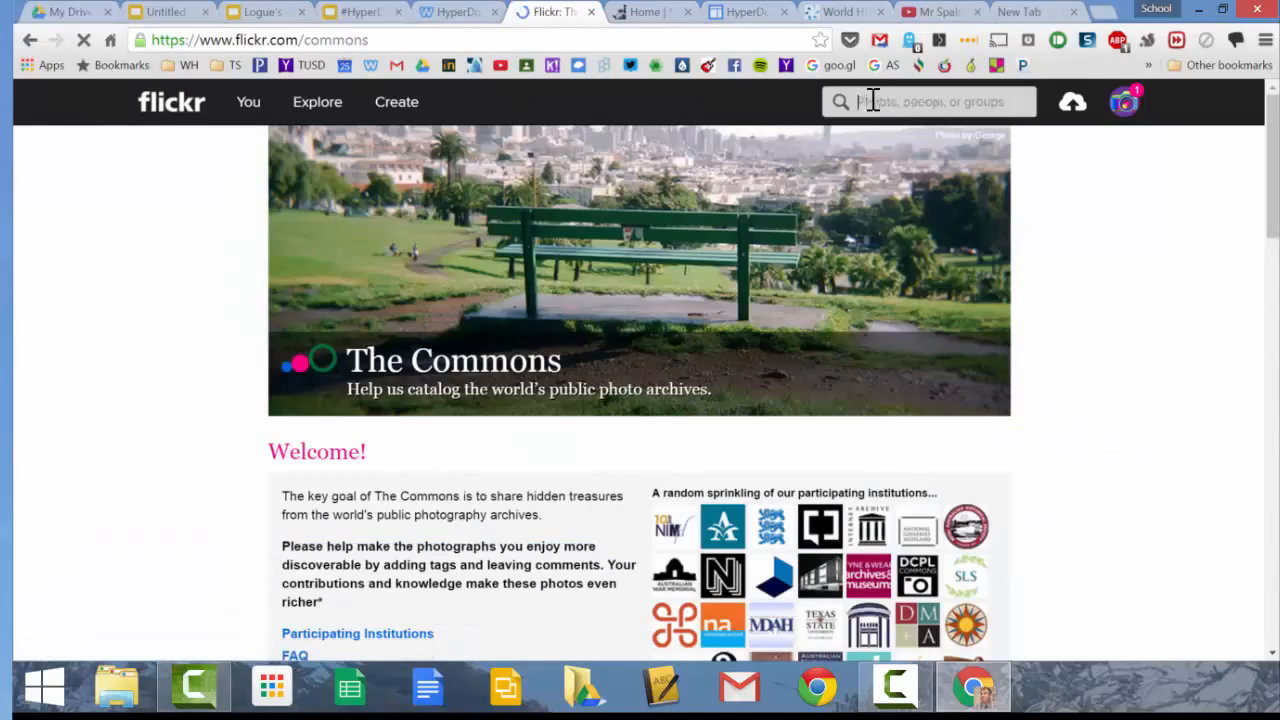
type("lightning")
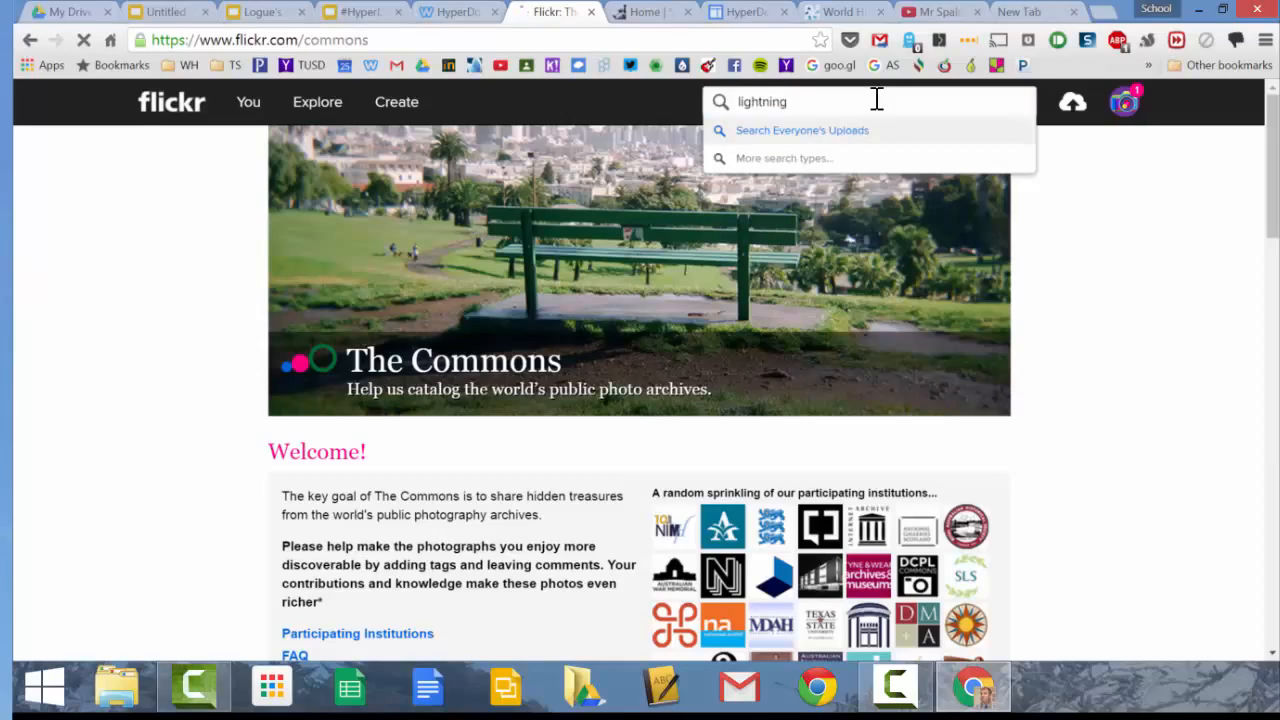
key("Return")
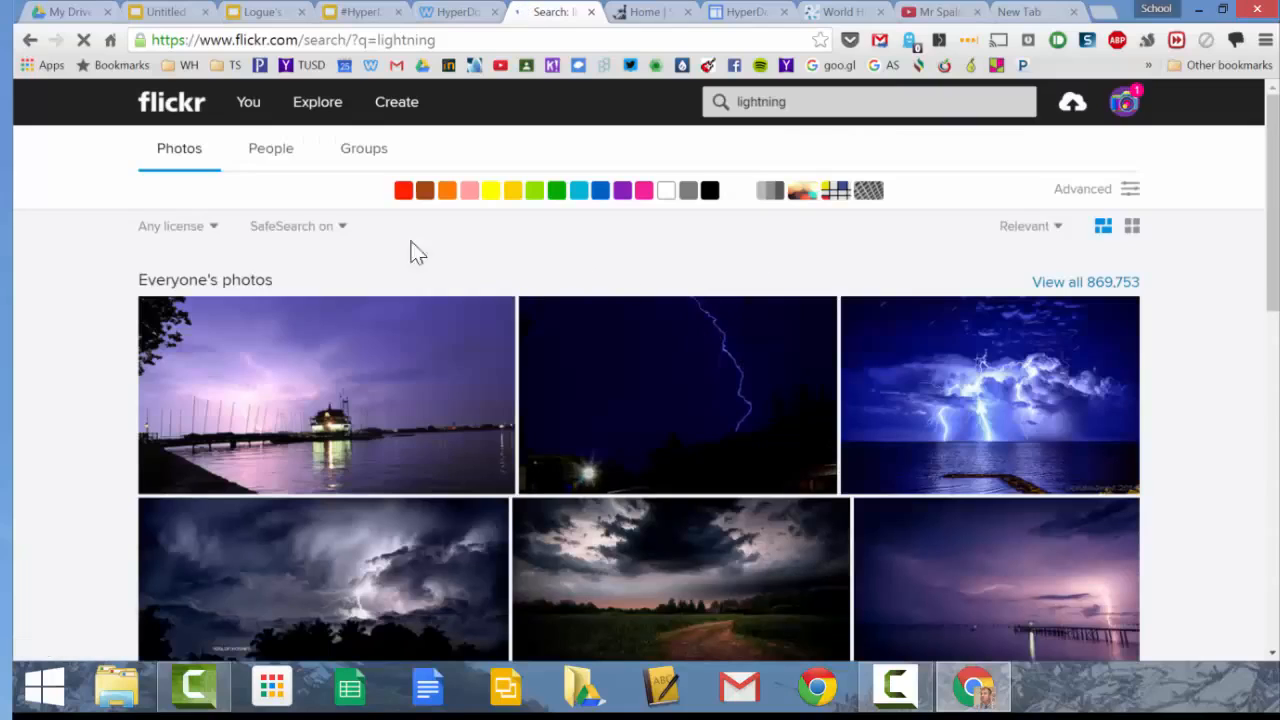
- Limit the lightning photos to those with no known copyright restrictions and look through the results
left_click(218, 226)
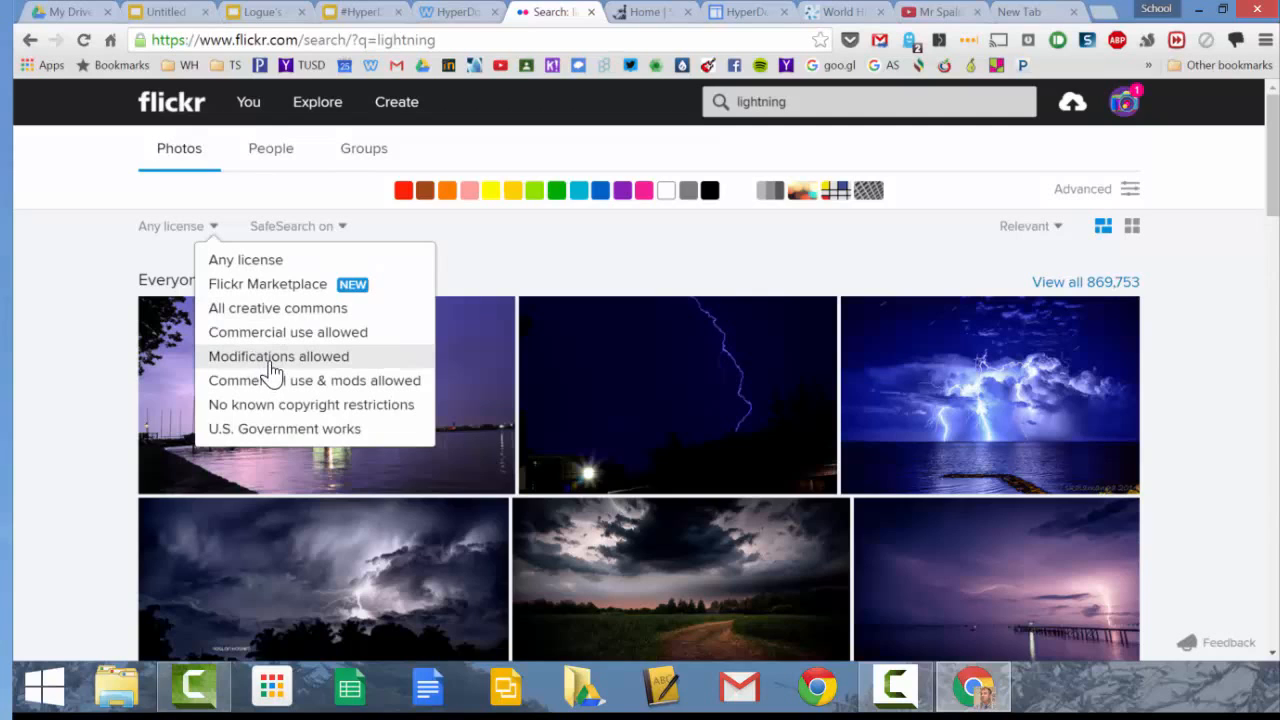
left_click(311, 404)
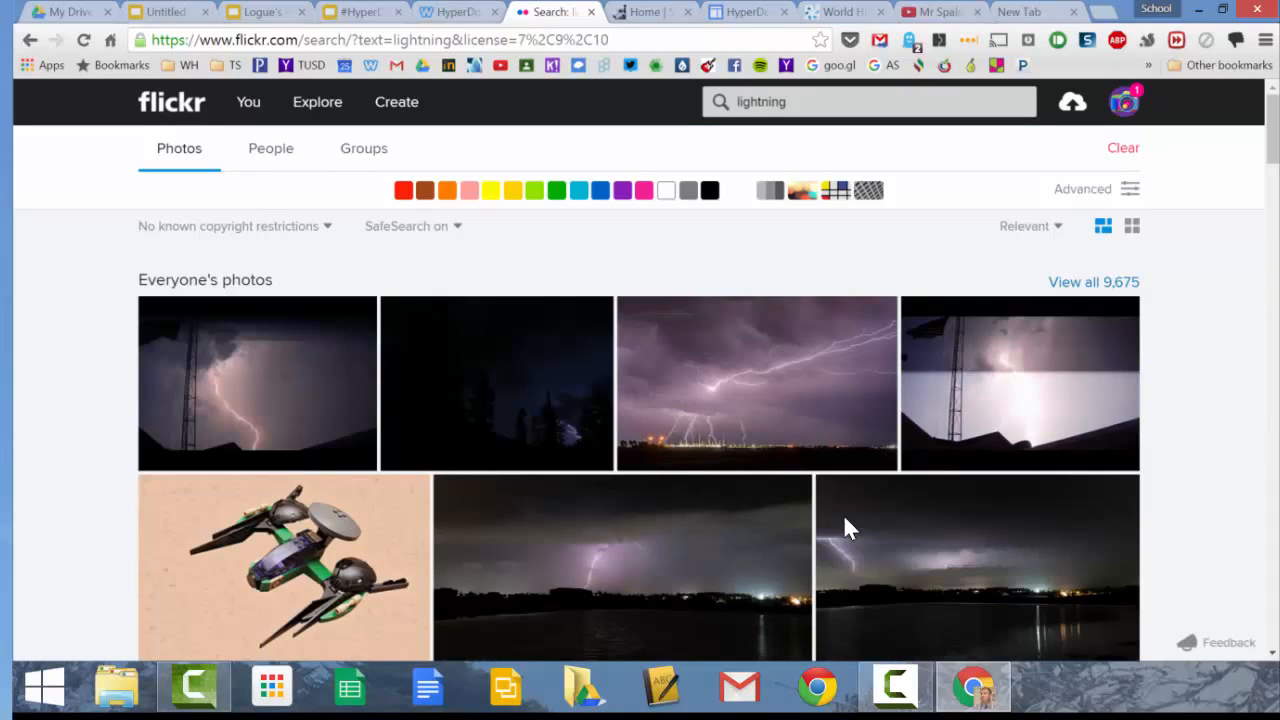
scroll(840, 528, "down", 2)
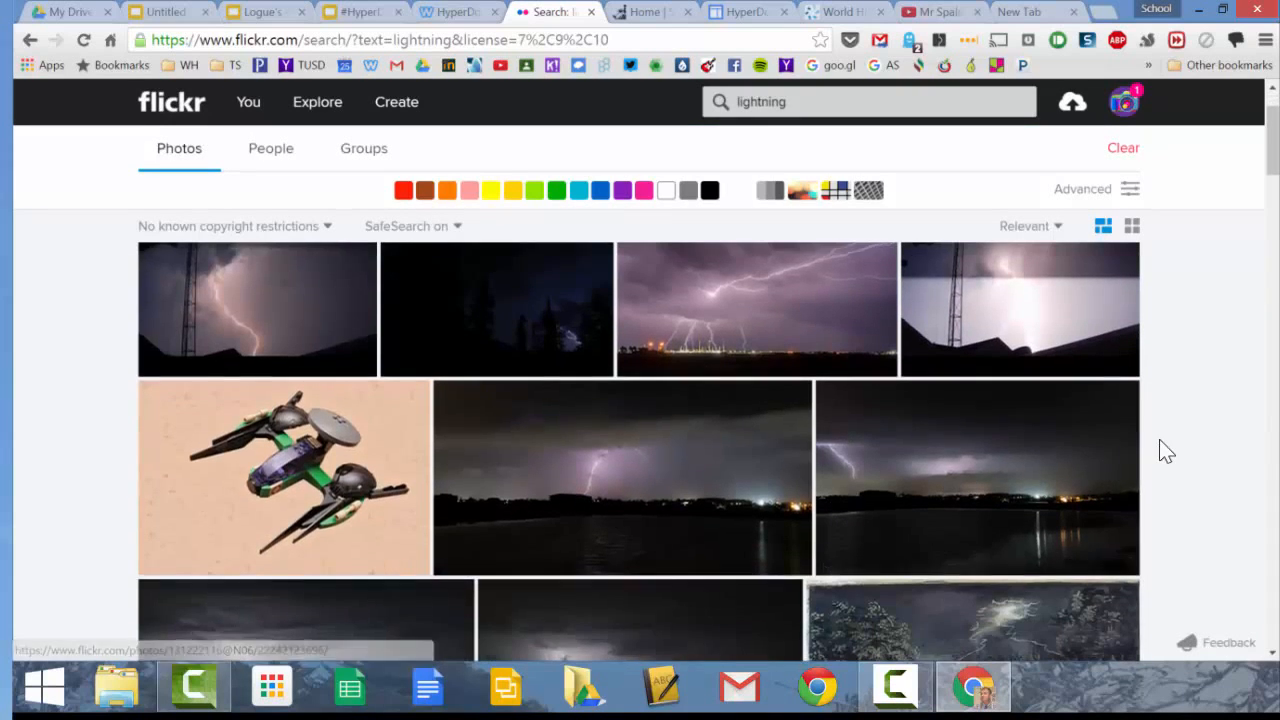
scroll(1159, 450, "down", 3)
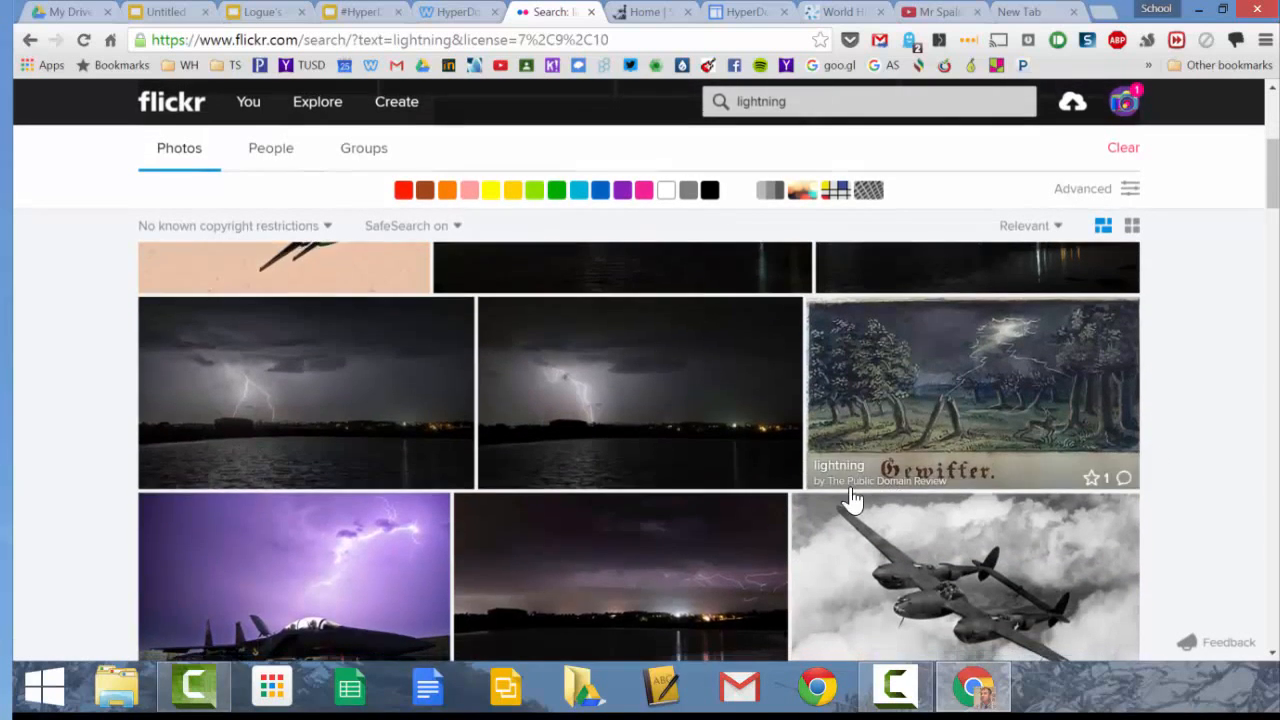
scroll(851, 498, "down", 3)
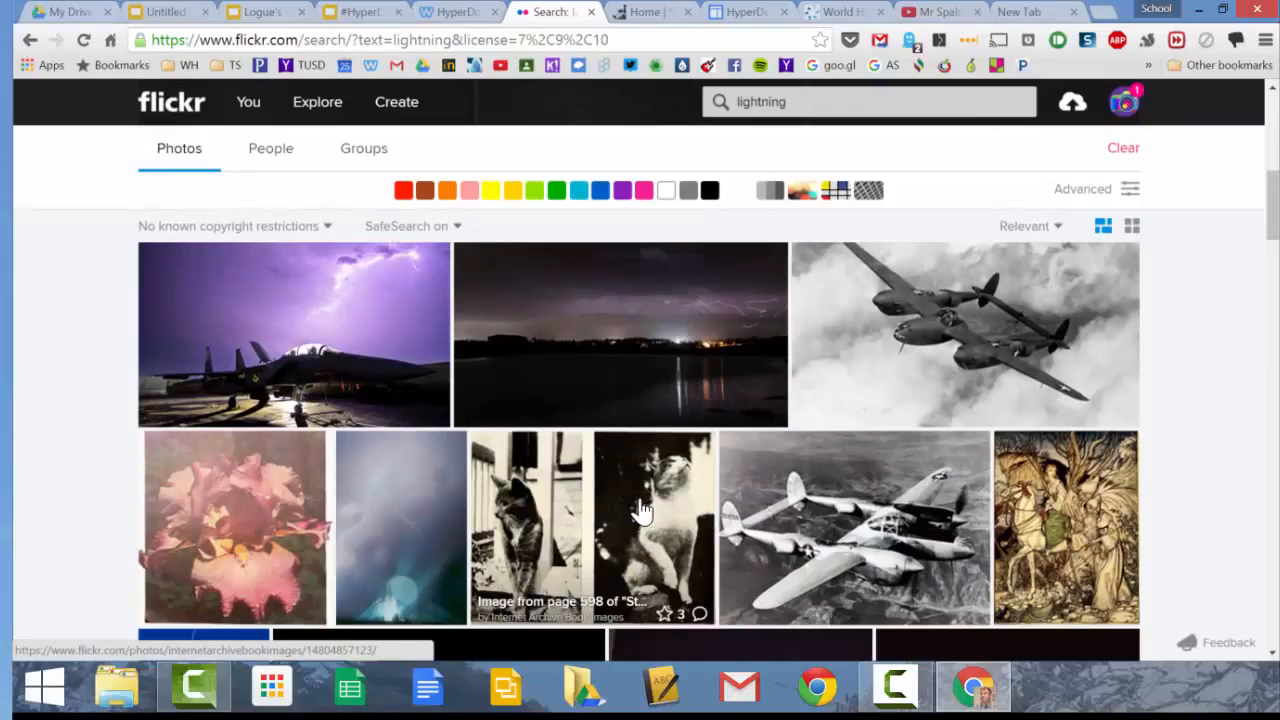
scroll(670, 488, "up", 1)
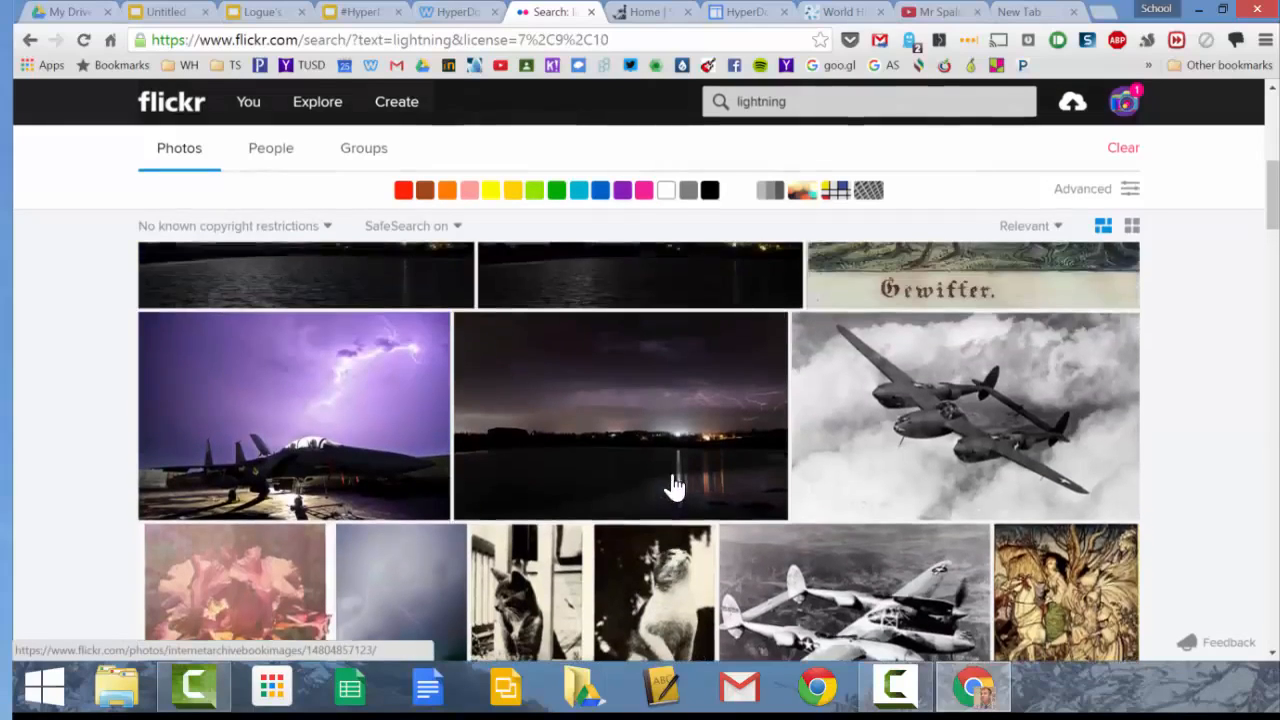
- Open the photo of the fighter jet under purple lightning and download it in the Large (2048 × 1365) size
left_click(378, 420)
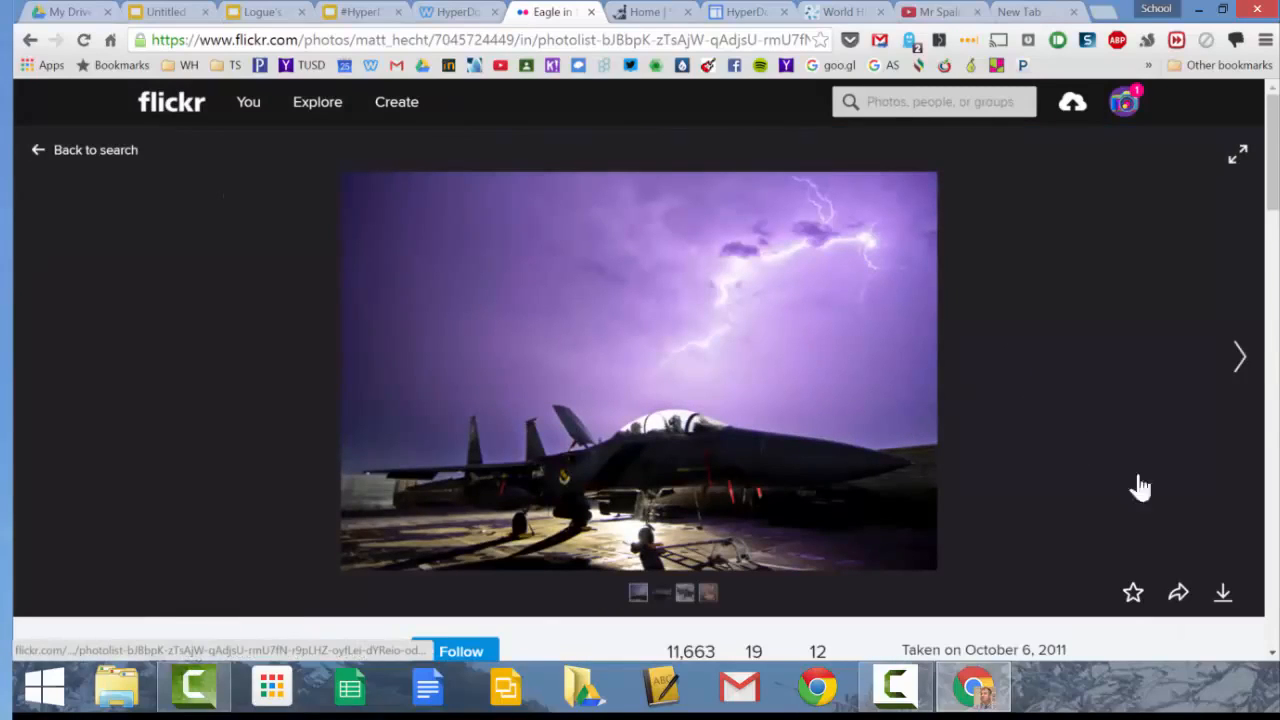
left_click(1226, 600)
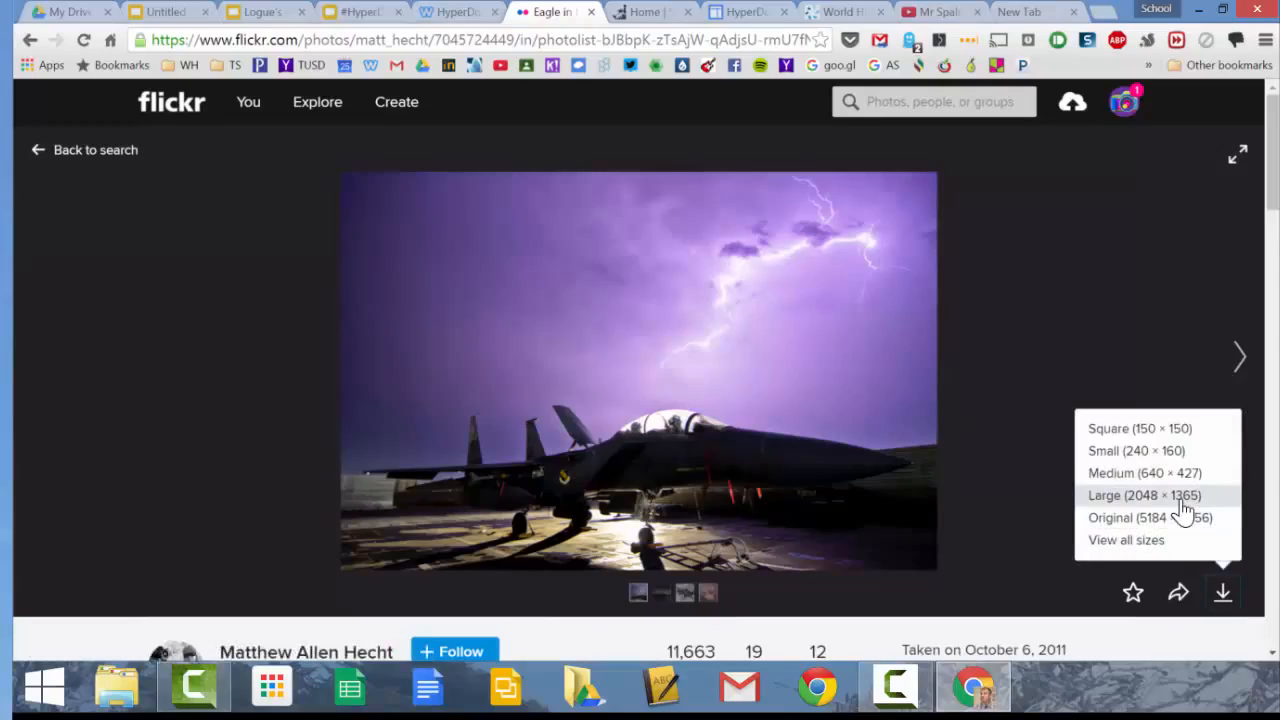
left_click(1145, 495)
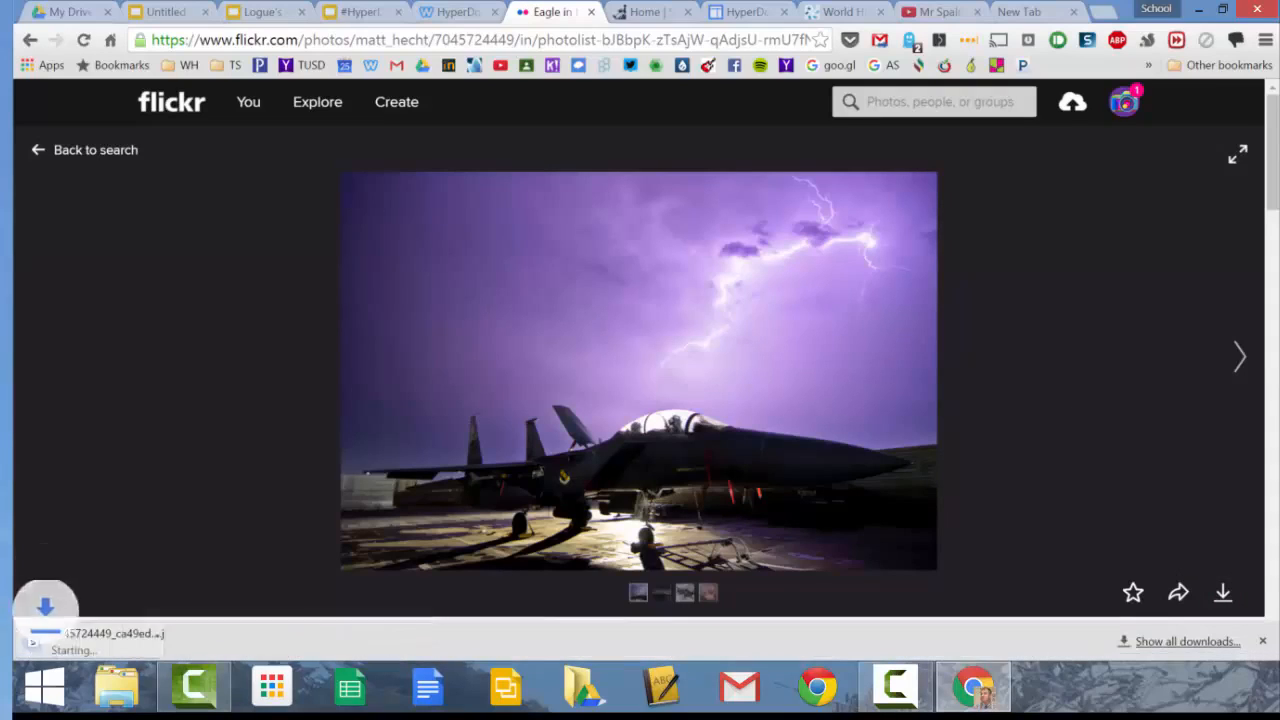
- Return to the untitled presentation and rename it "HyperDocs How To"
left_click(171, 12)
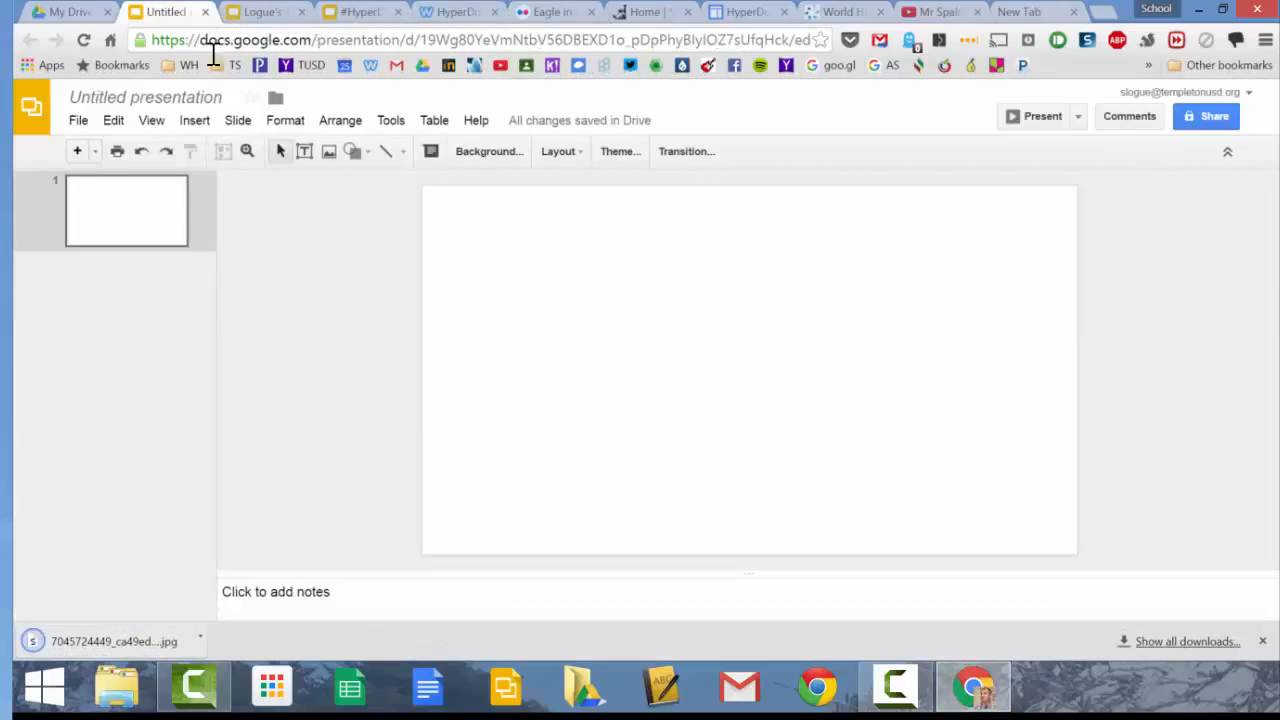
left_click(143, 96)
type("Hy")
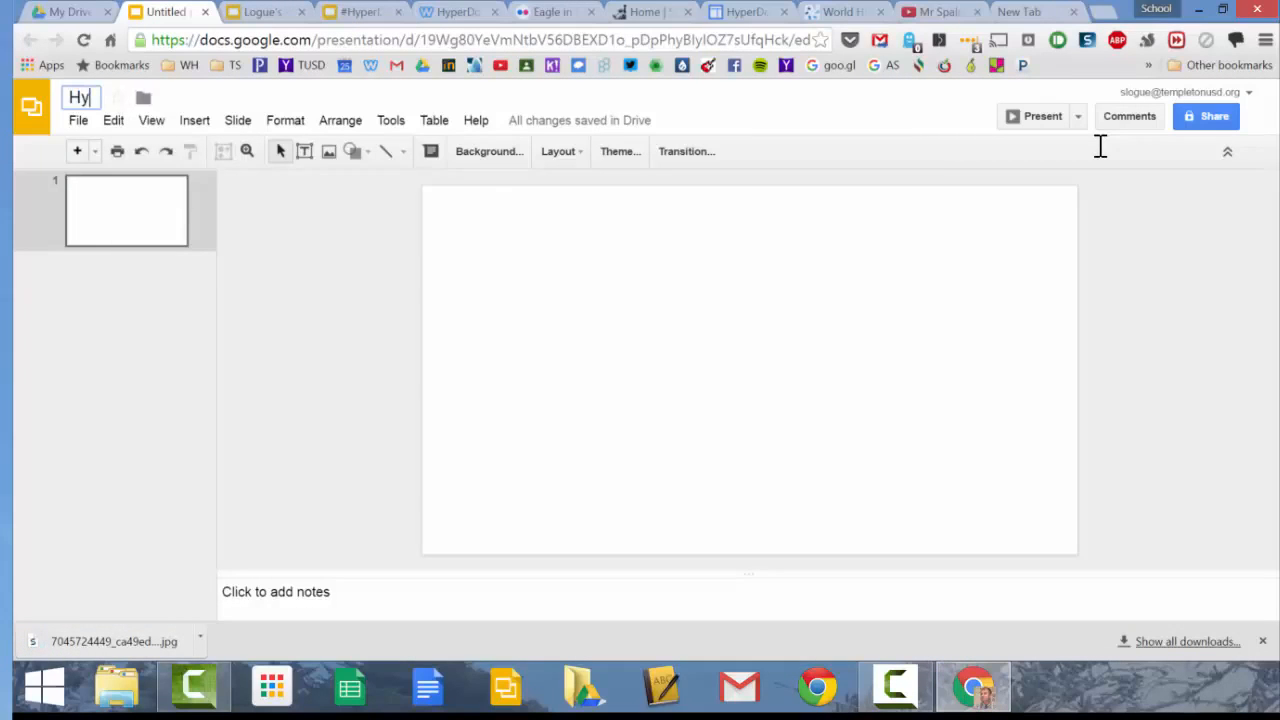
type("perDo")
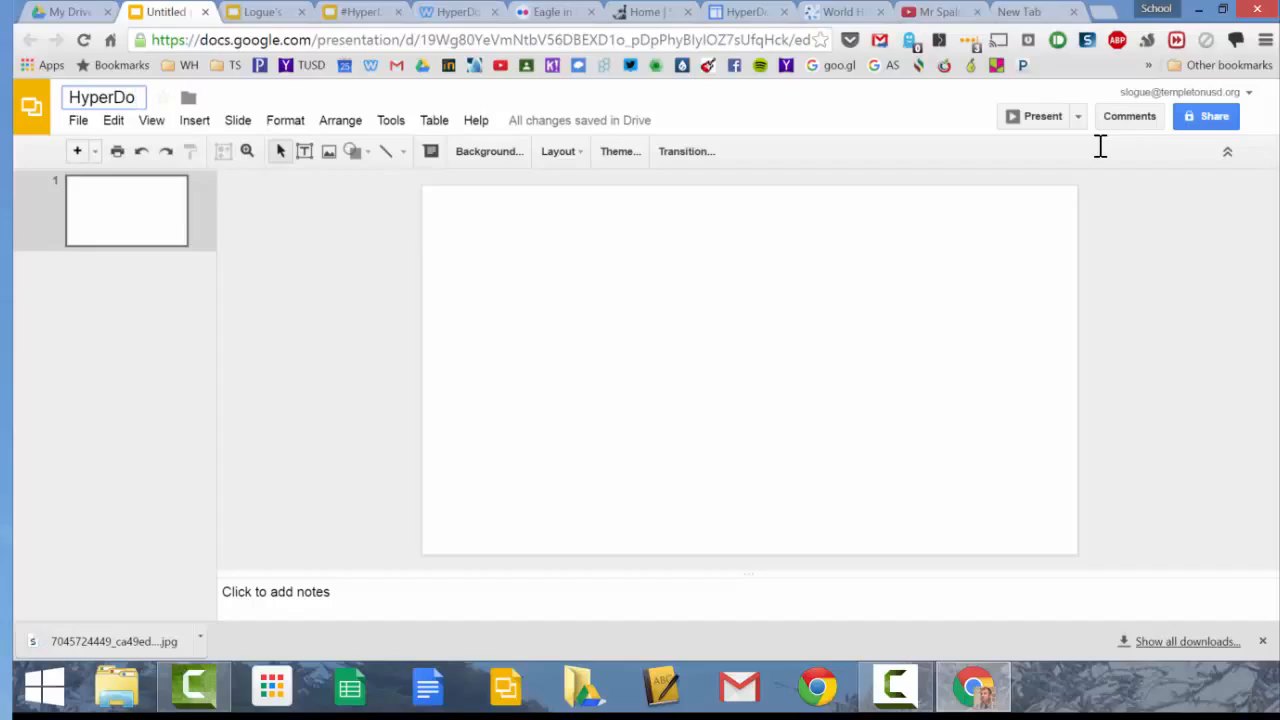
type("cs How ")
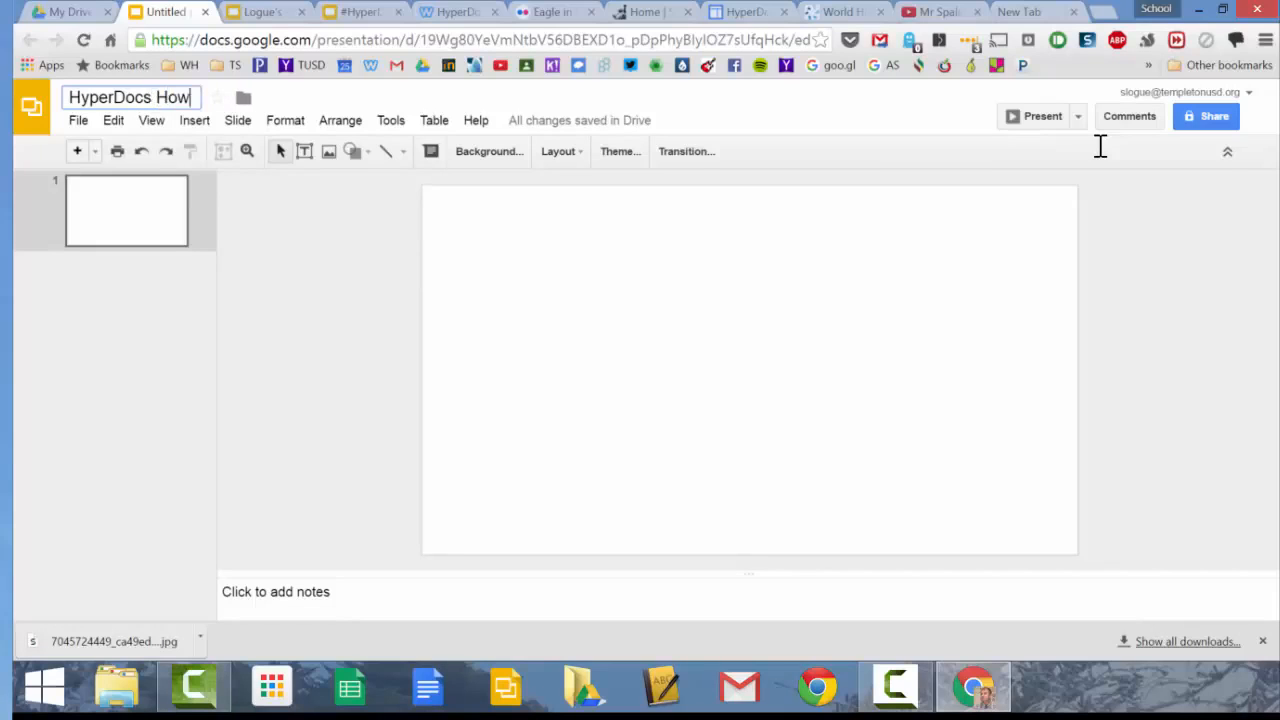
type("To")
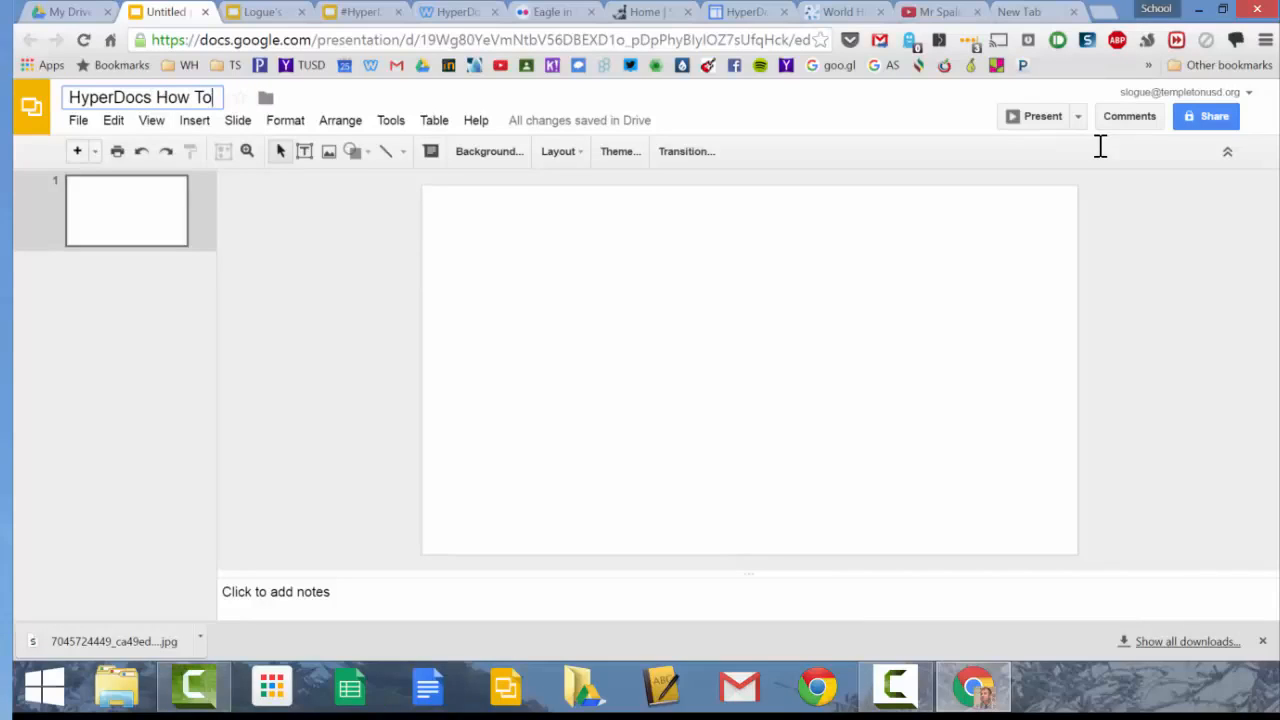
- Set the downloaded lightning photo as the background image of the first slide
left_click(489, 158)
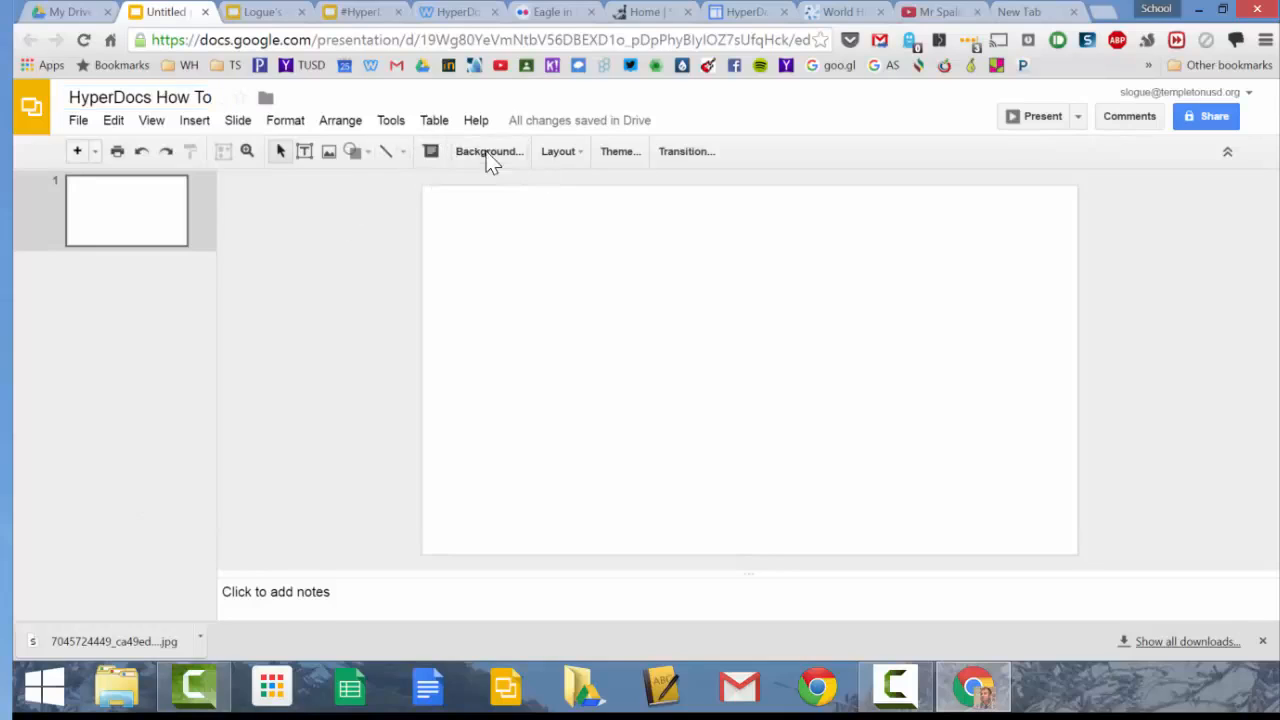
left_click(695, 318)
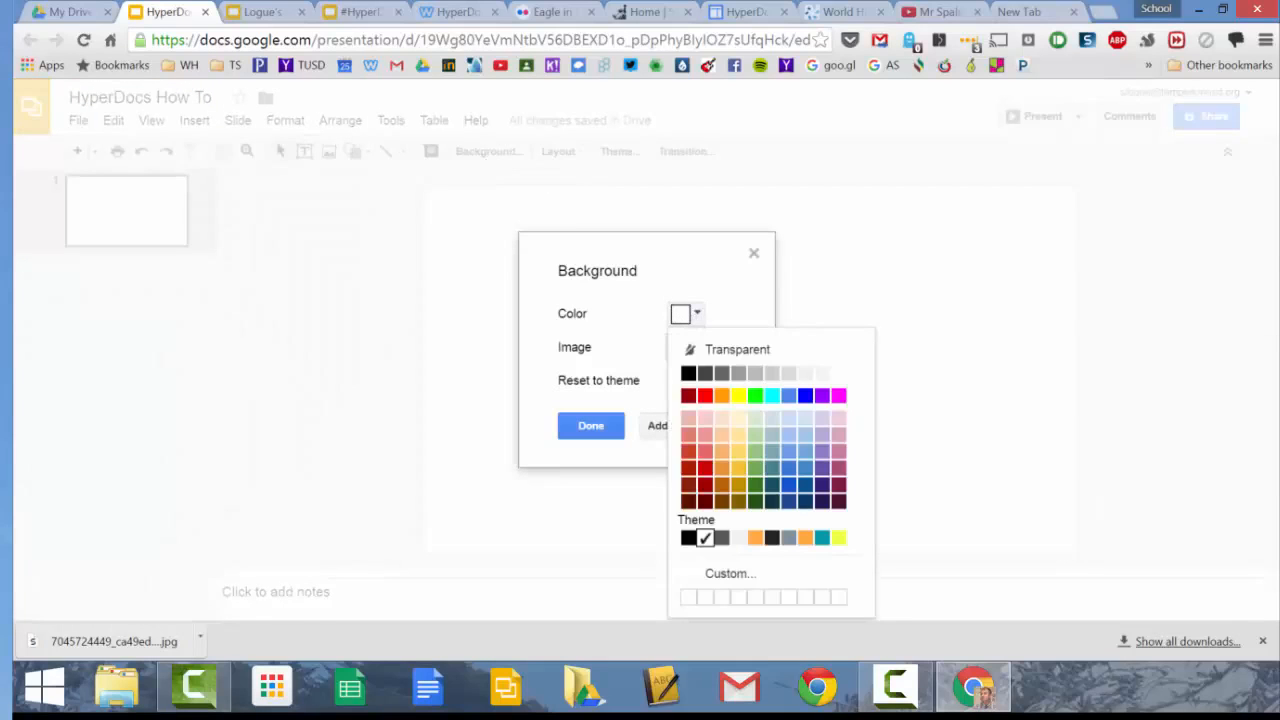
left_click(706, 346)
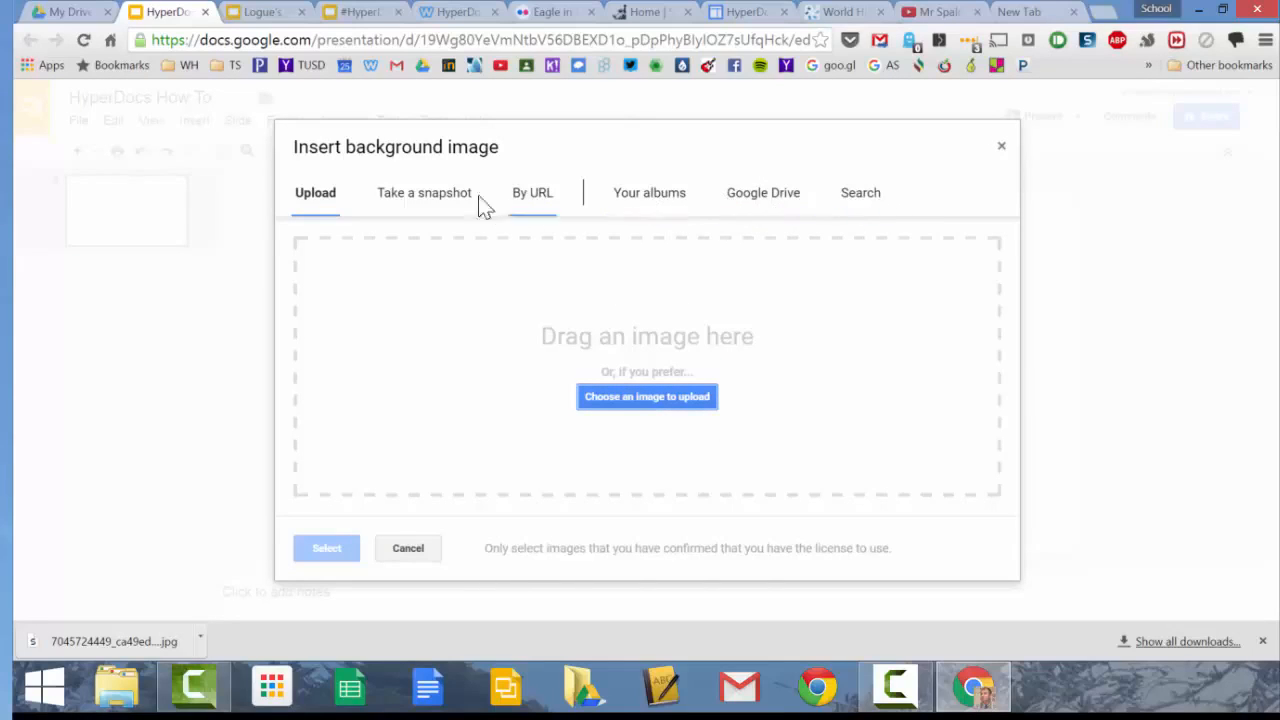
left_click_drag(75, 641, 600, 348)
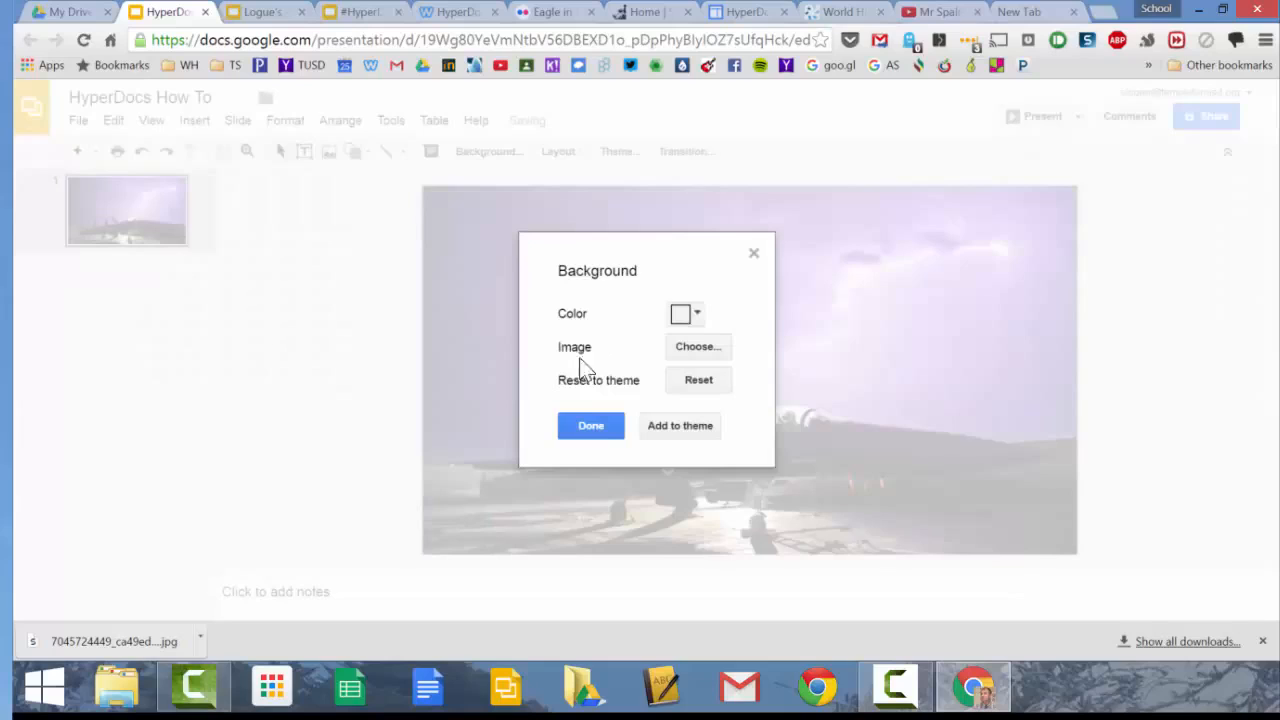
left_click(591, 428)
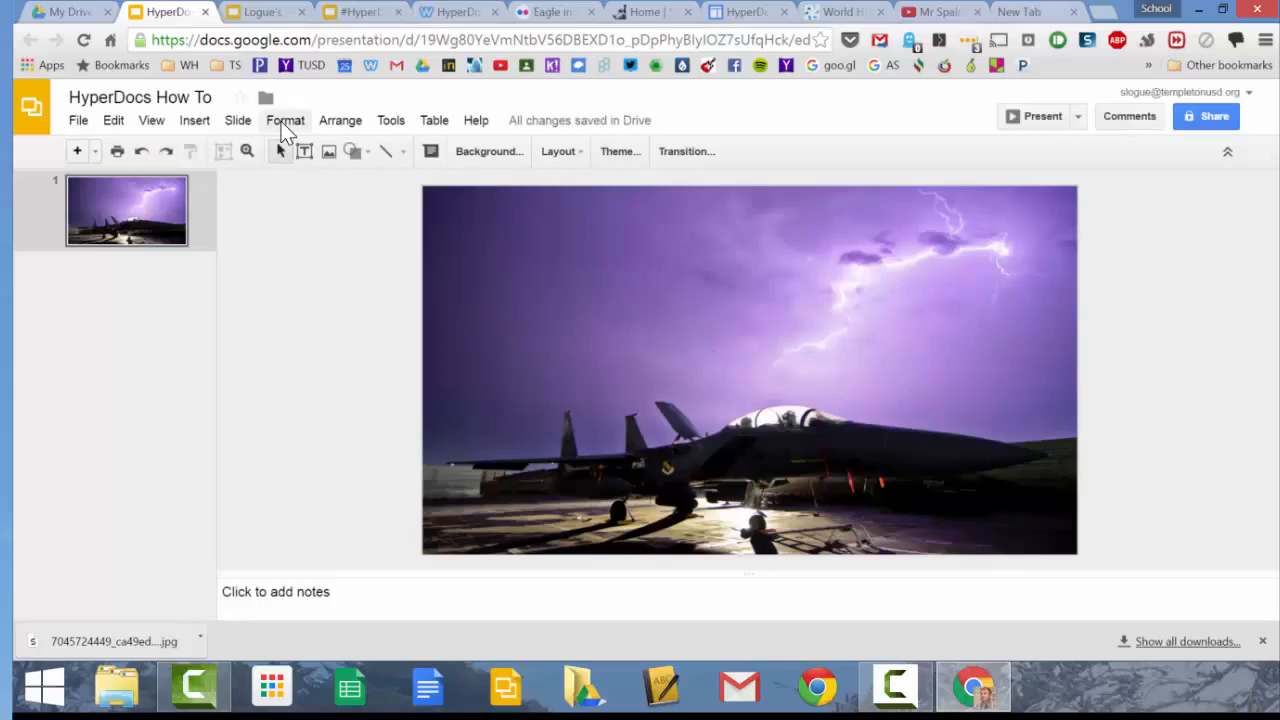
- Insert word art reading "How to" and move it to the slide's upper-left corner
left_click(190, 122)
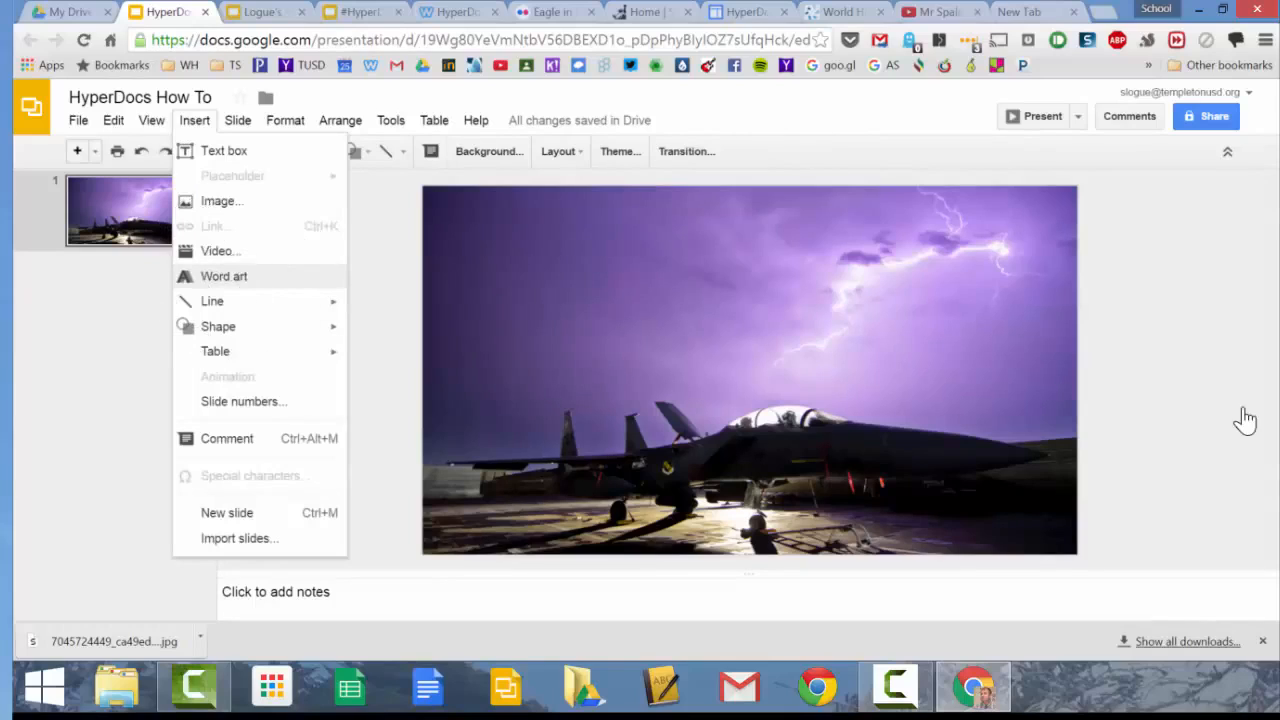
left_click(257, 276)
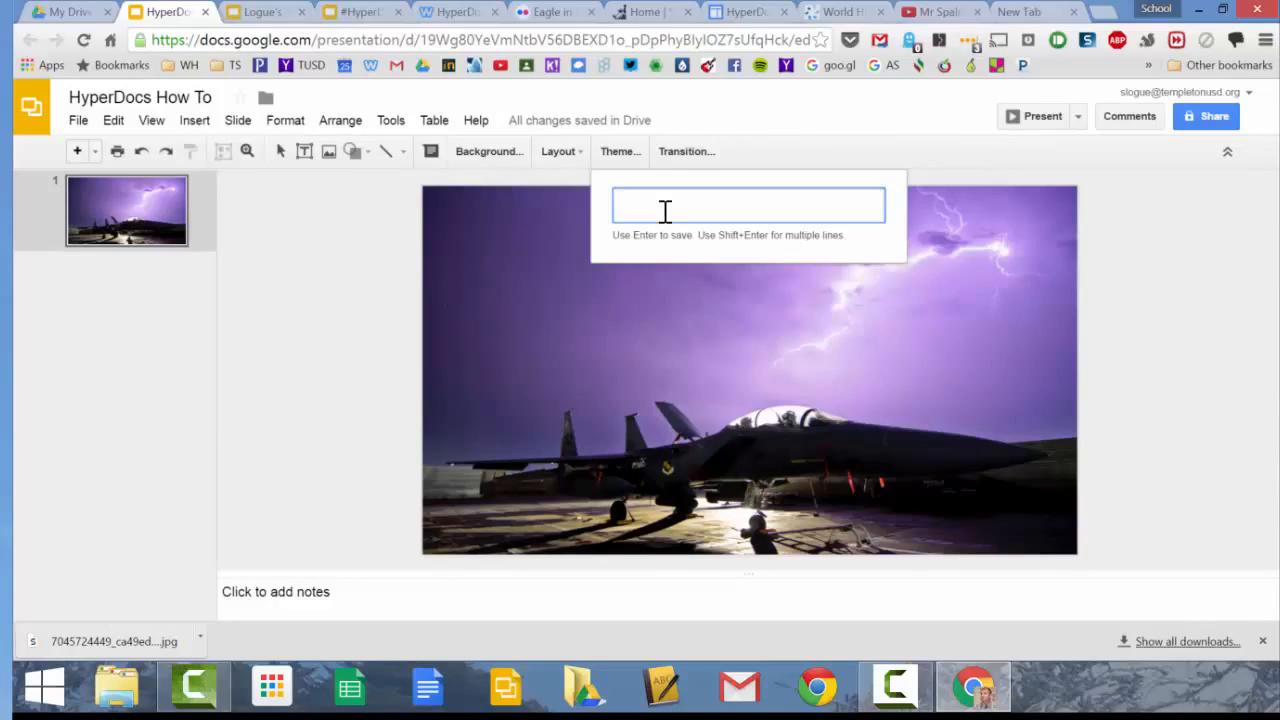
type("How to")
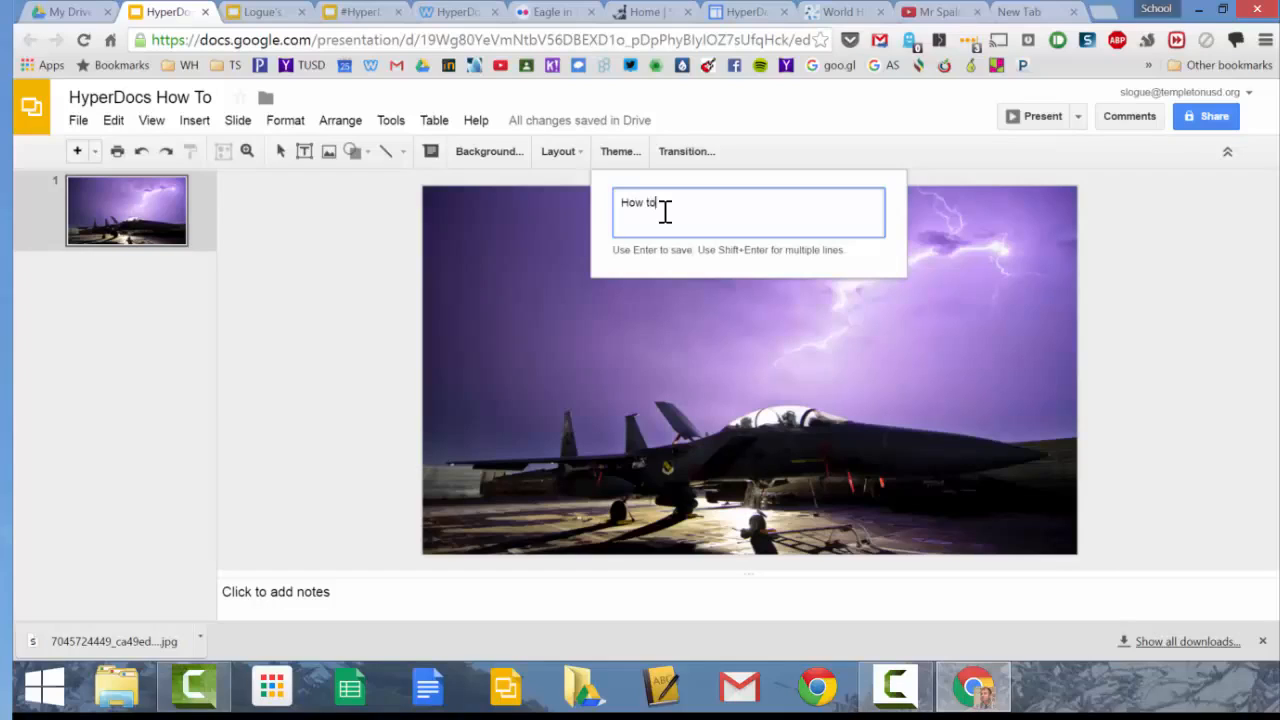
key("Return")
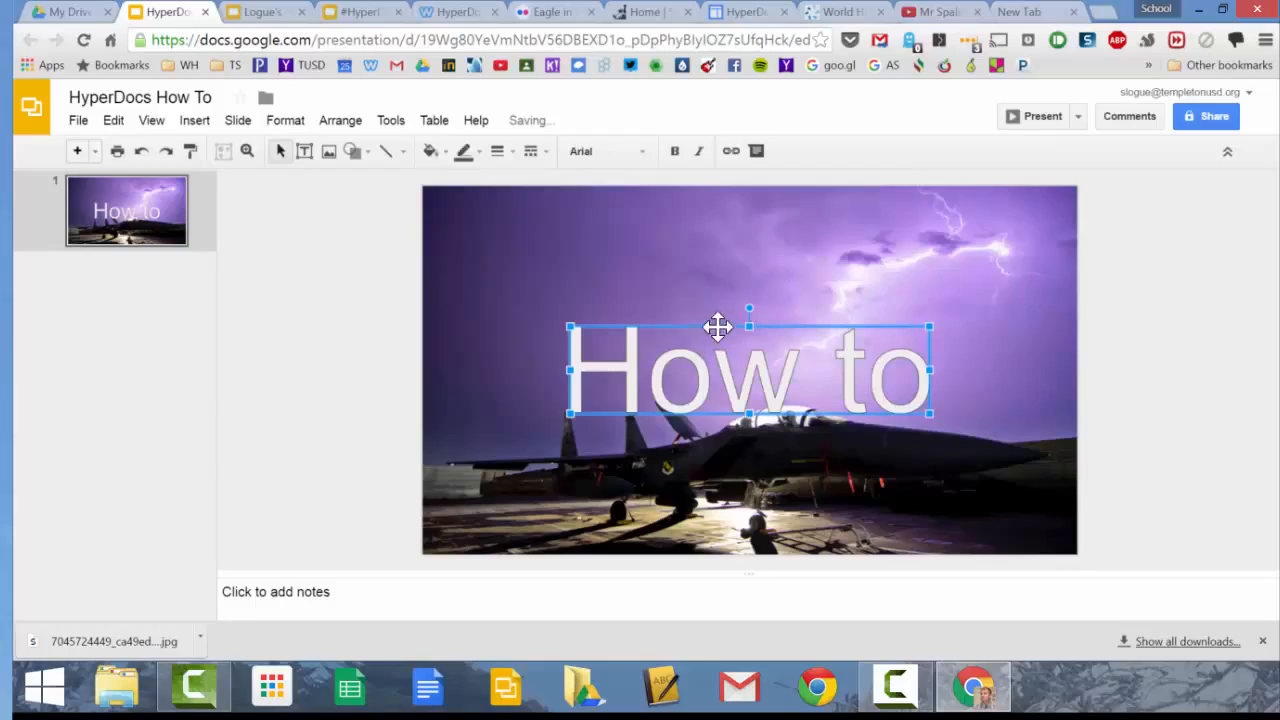
left_click_drag(577, 210, 588, 206)
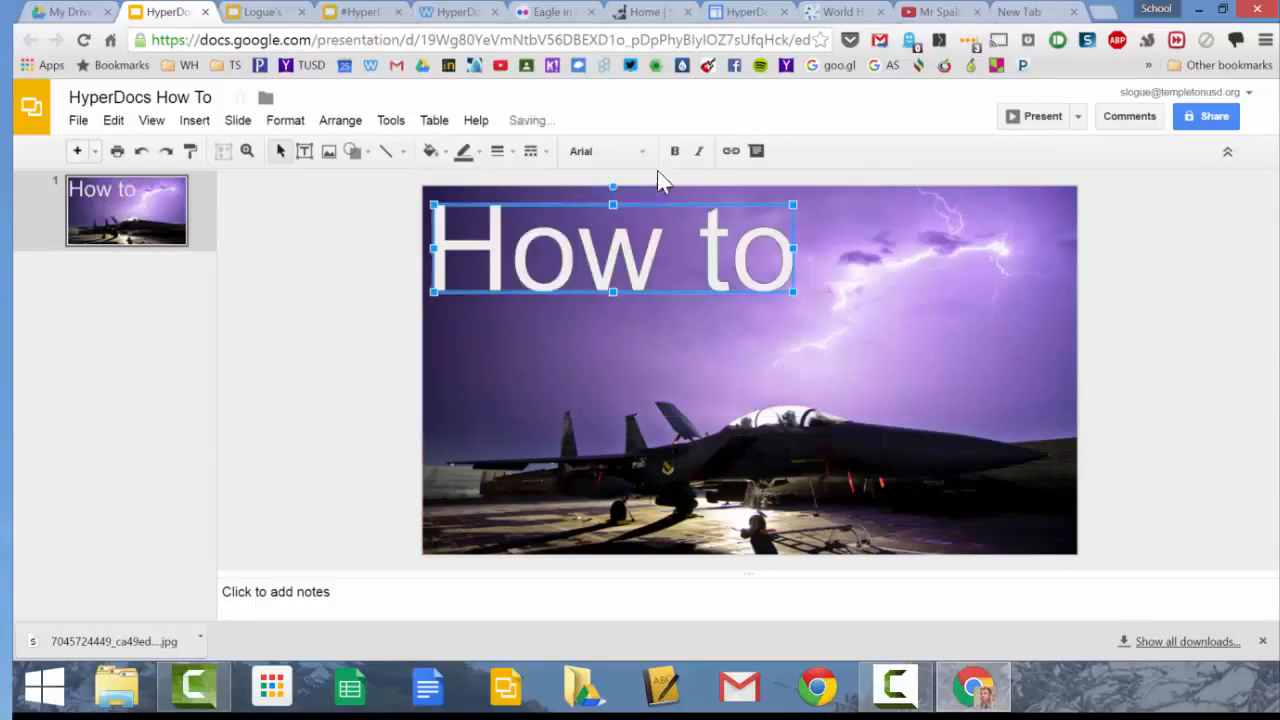
- Change the font of the "How to" word art to Atomic Age
left_click(626, 154)
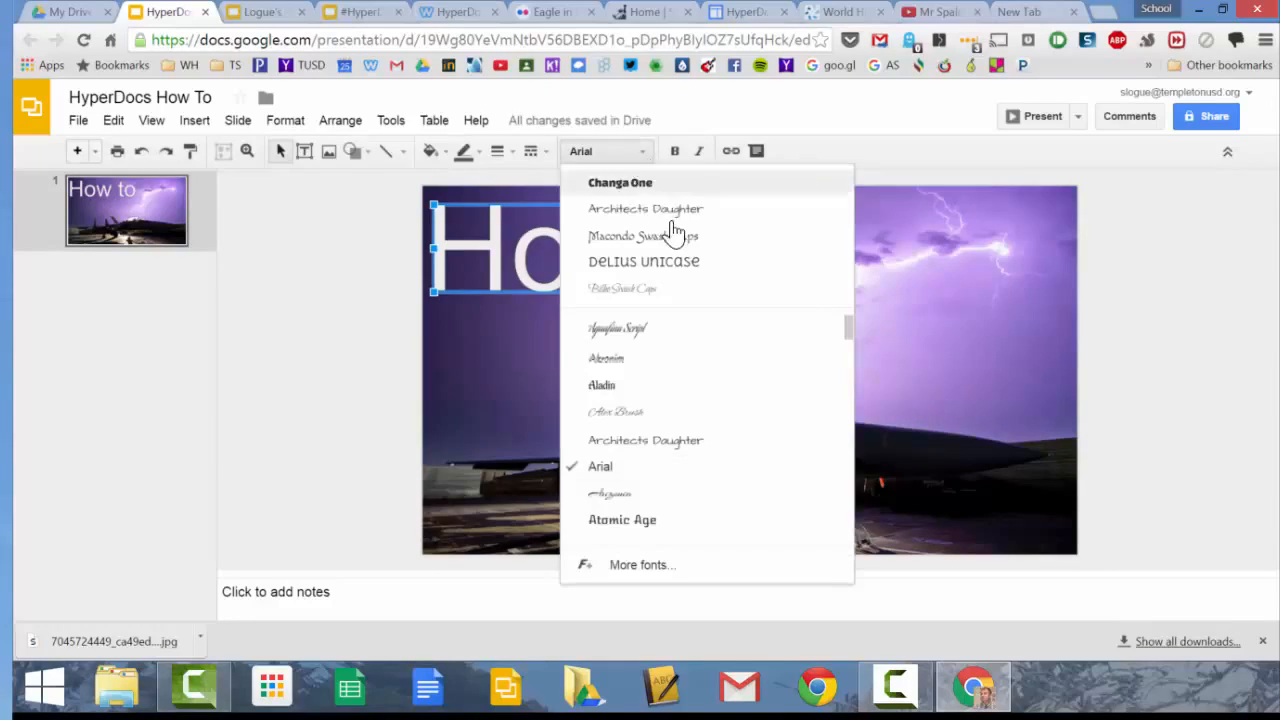
scroll(700, 380, "down", 3)
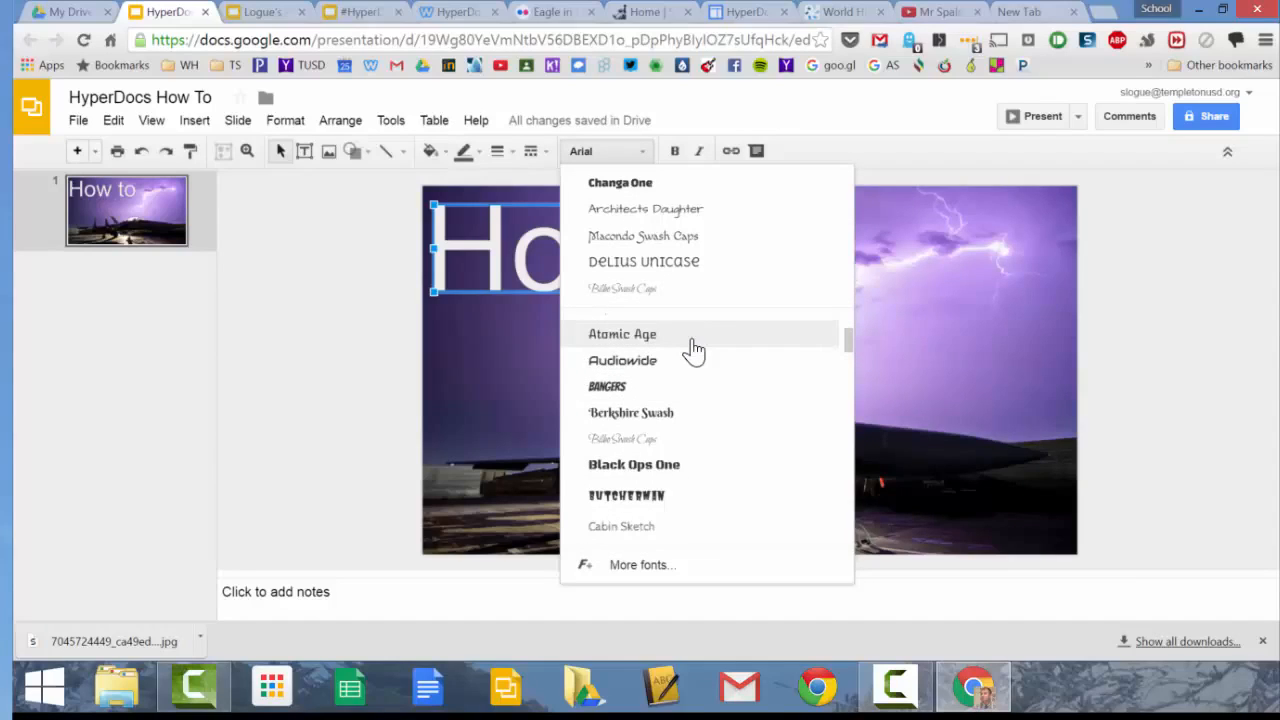
left_click(622, 334)
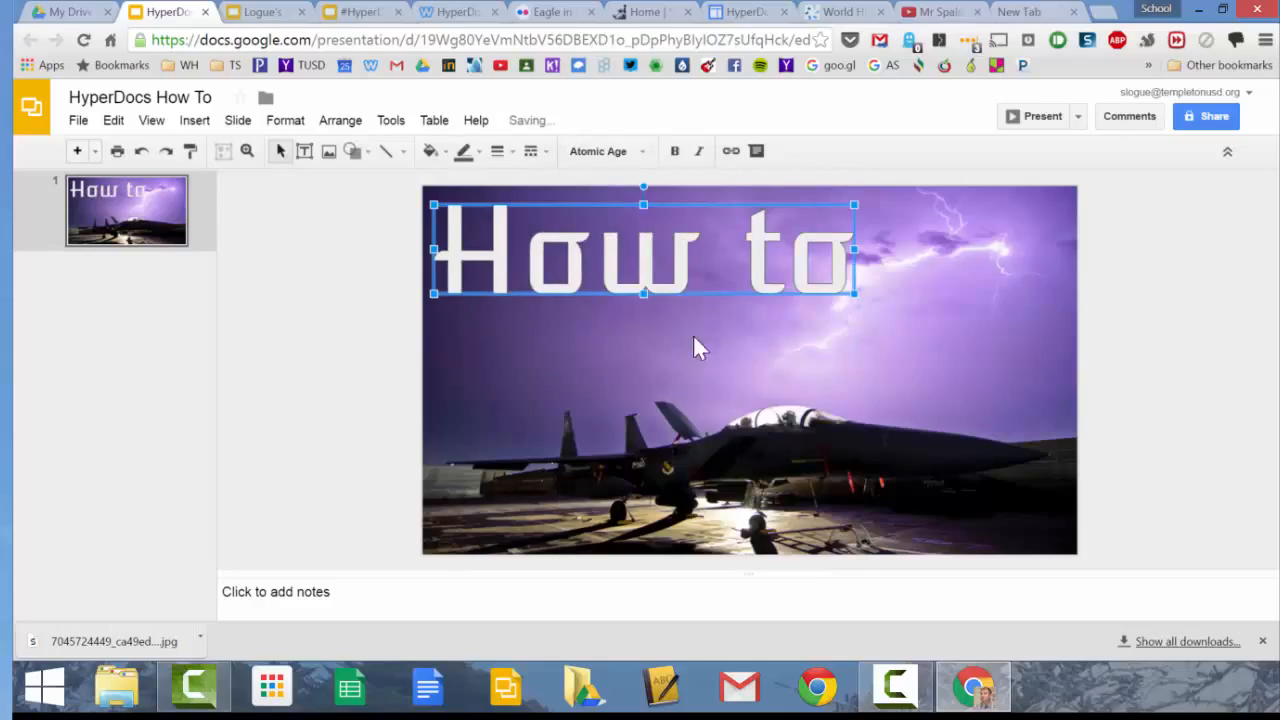
- Give the "How to" word art a dark blue fill and a white outline
left_click(437, 152)
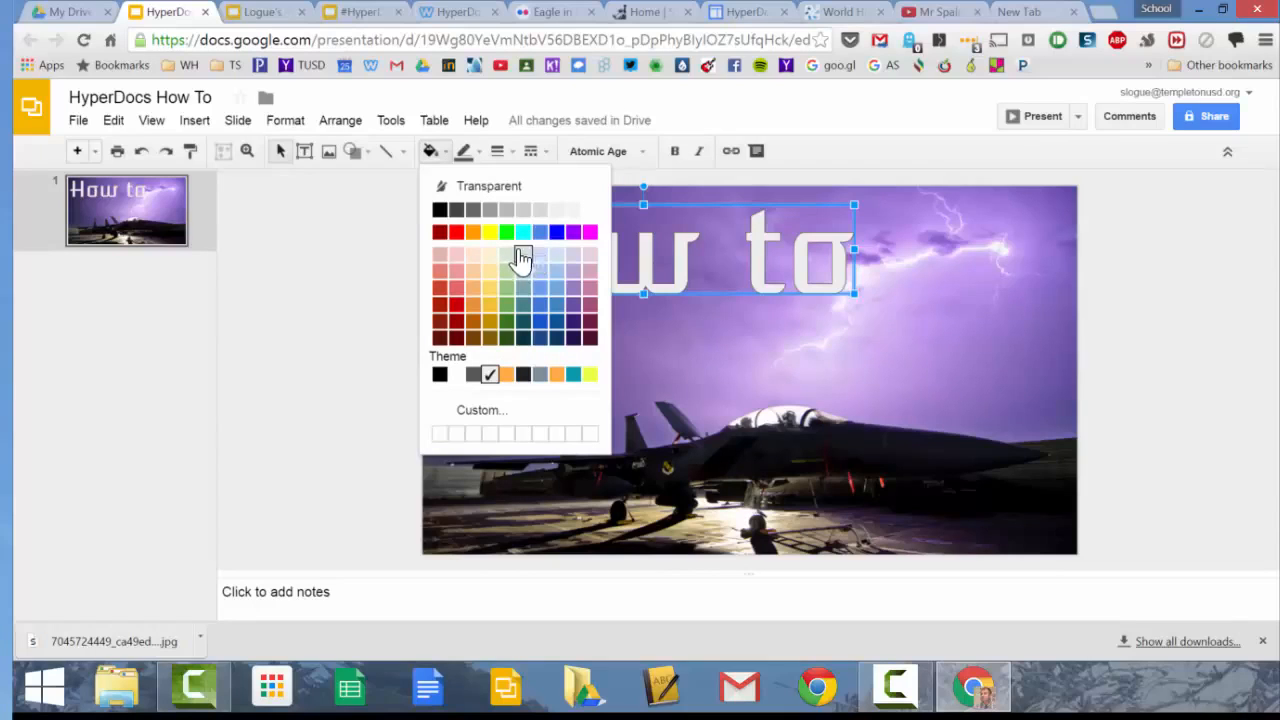
left_click(545, 322)
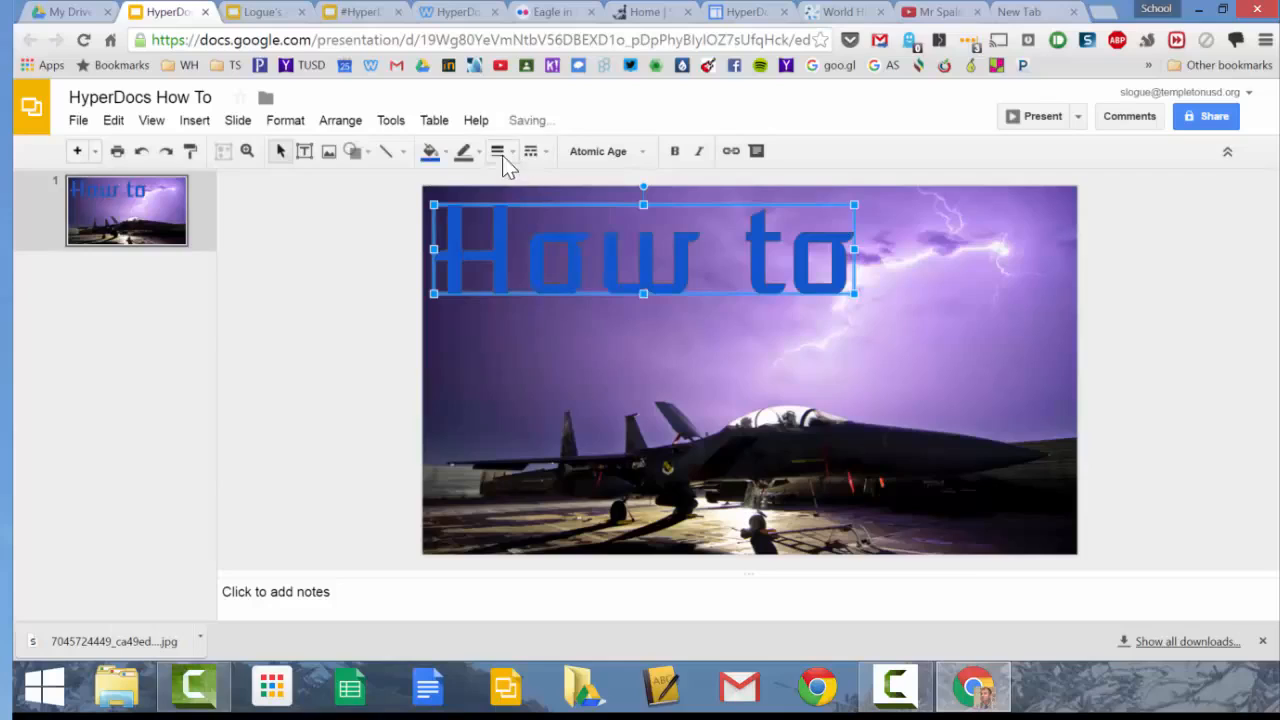
left_click(463, 151)
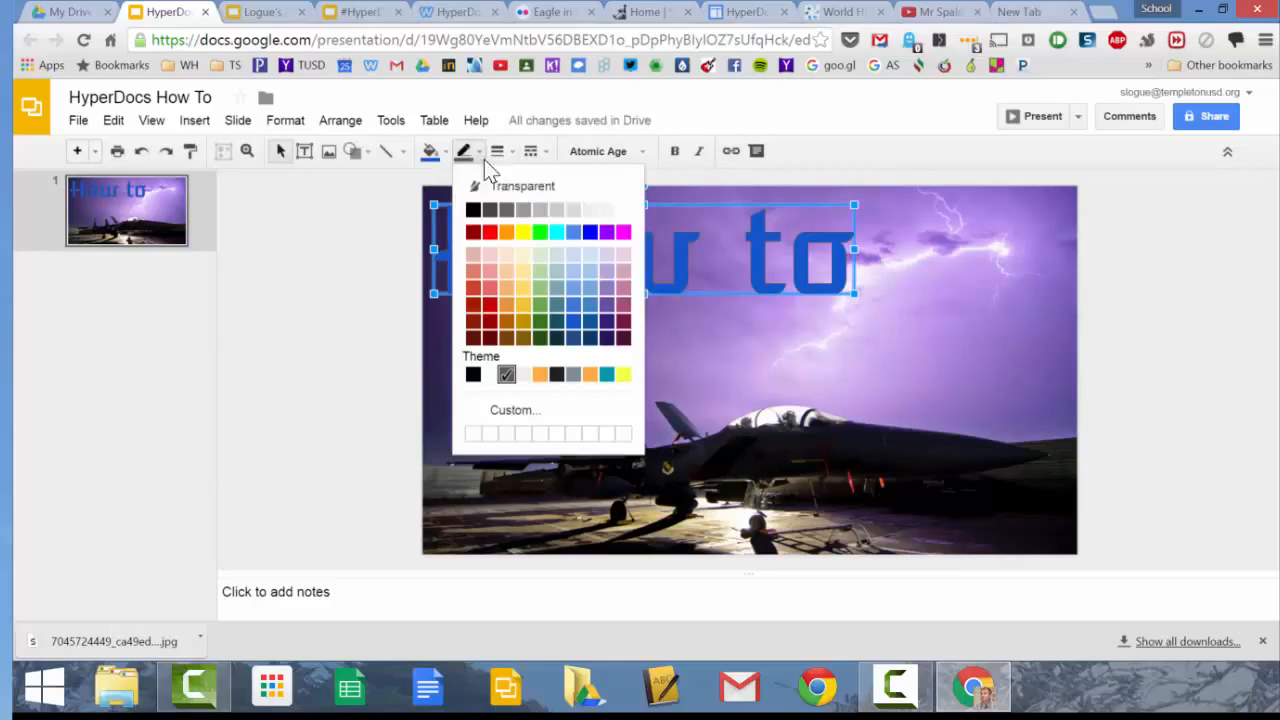
left_click(613, 207)
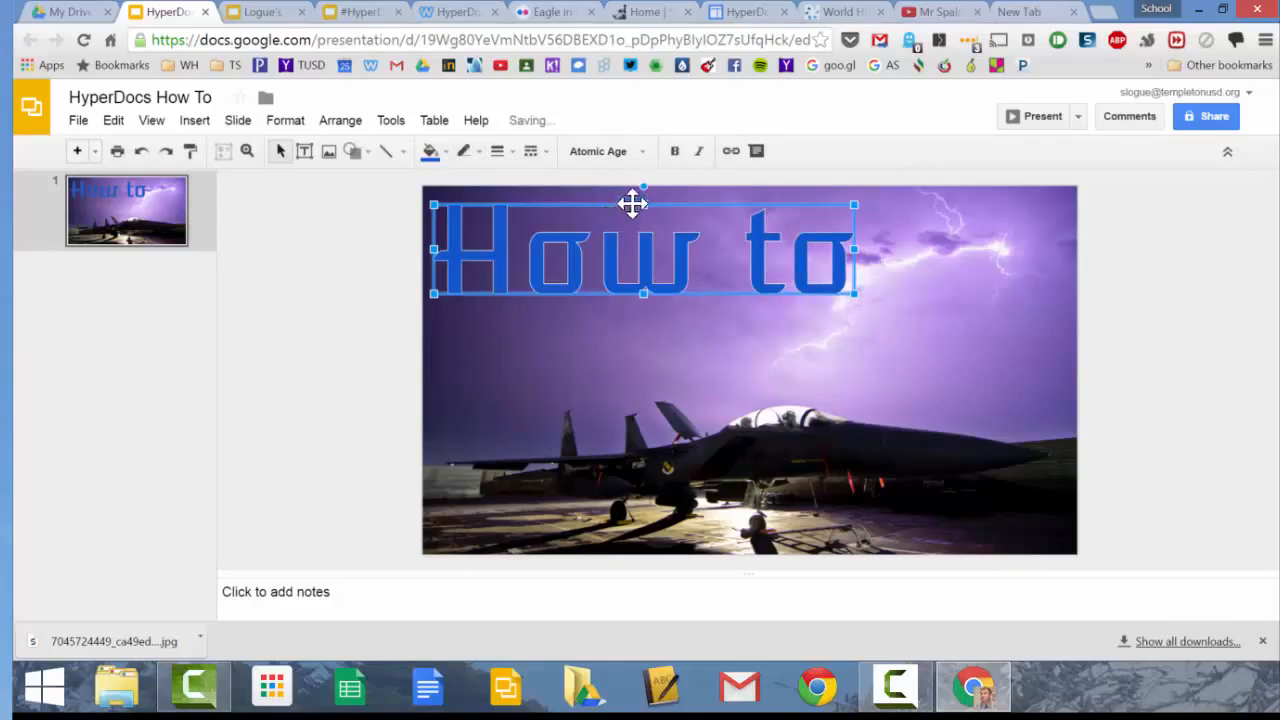
left_click(463, 151)
left_click(614, 208)
- Make the outline of the "How to" word art thicker and deselect it
left_click(497, 151)
left_click(530, 240)
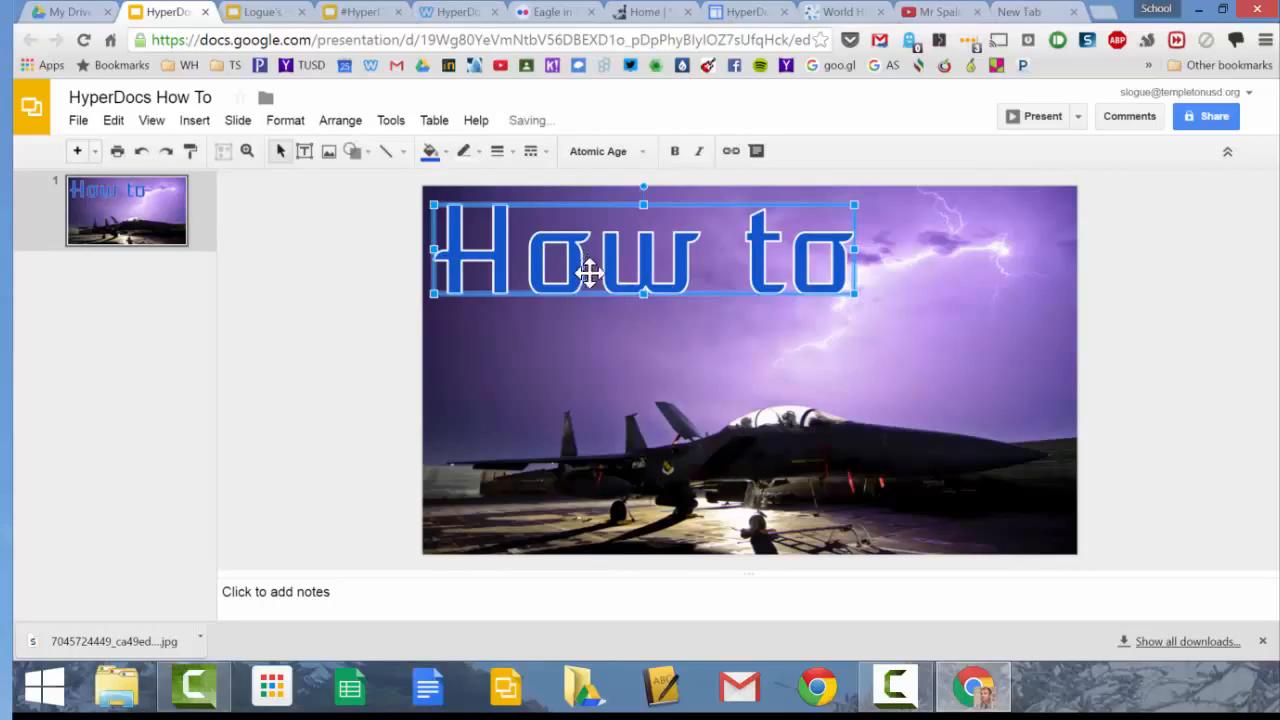
left_click(614, 330)
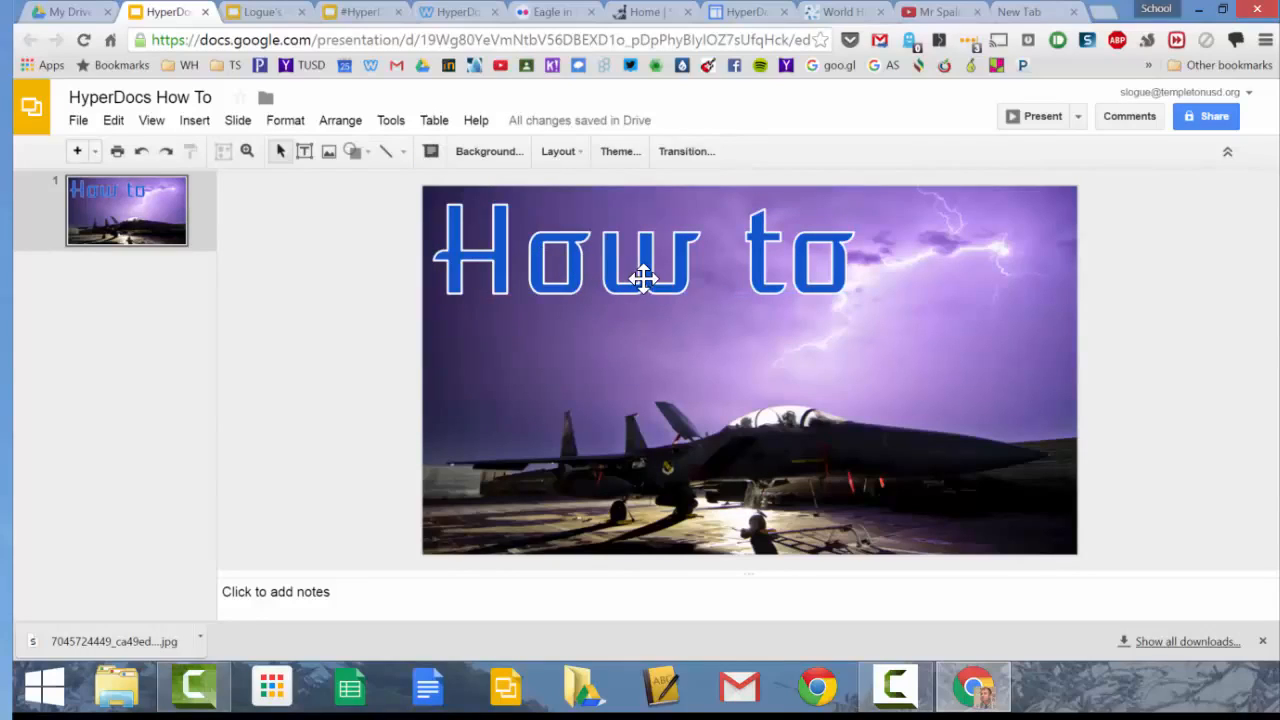
- Recolor the "How to" word art with a white fill and a black outline
left_click(643, 278)
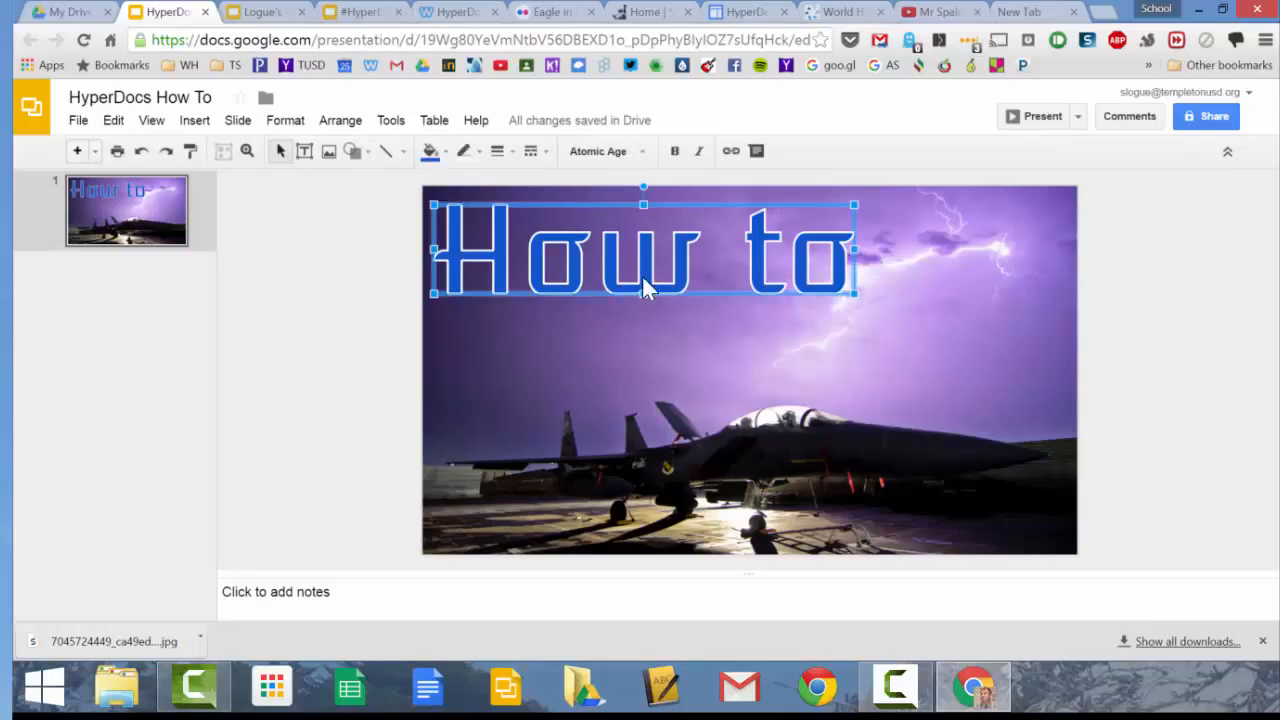
left_click(431, 151)
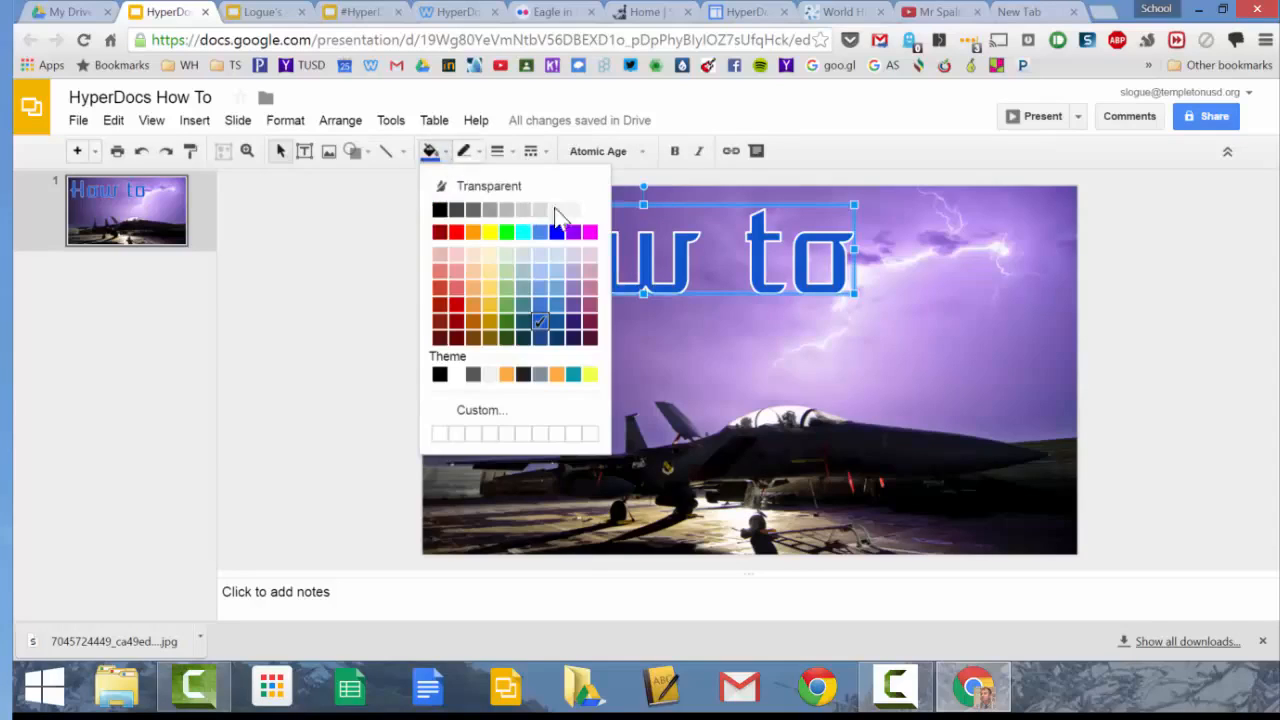
left_click(591, 210)
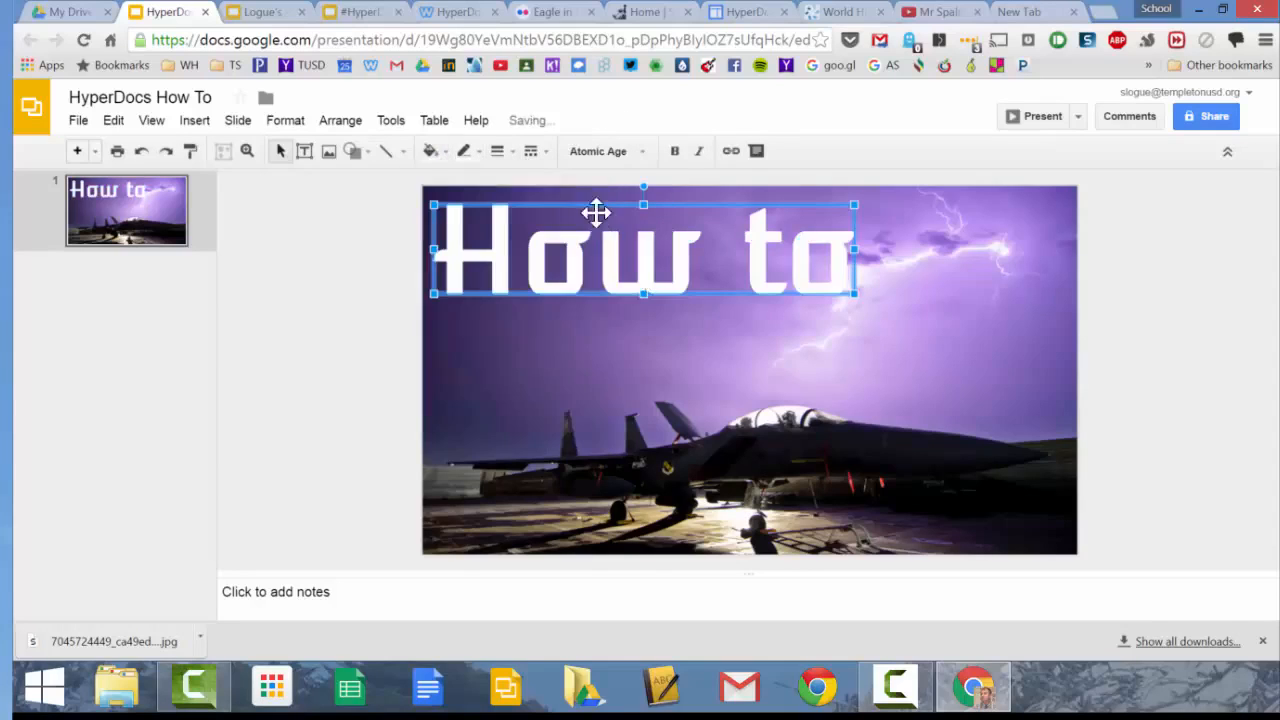
left_click(499, 152)
left_click(463, 151)
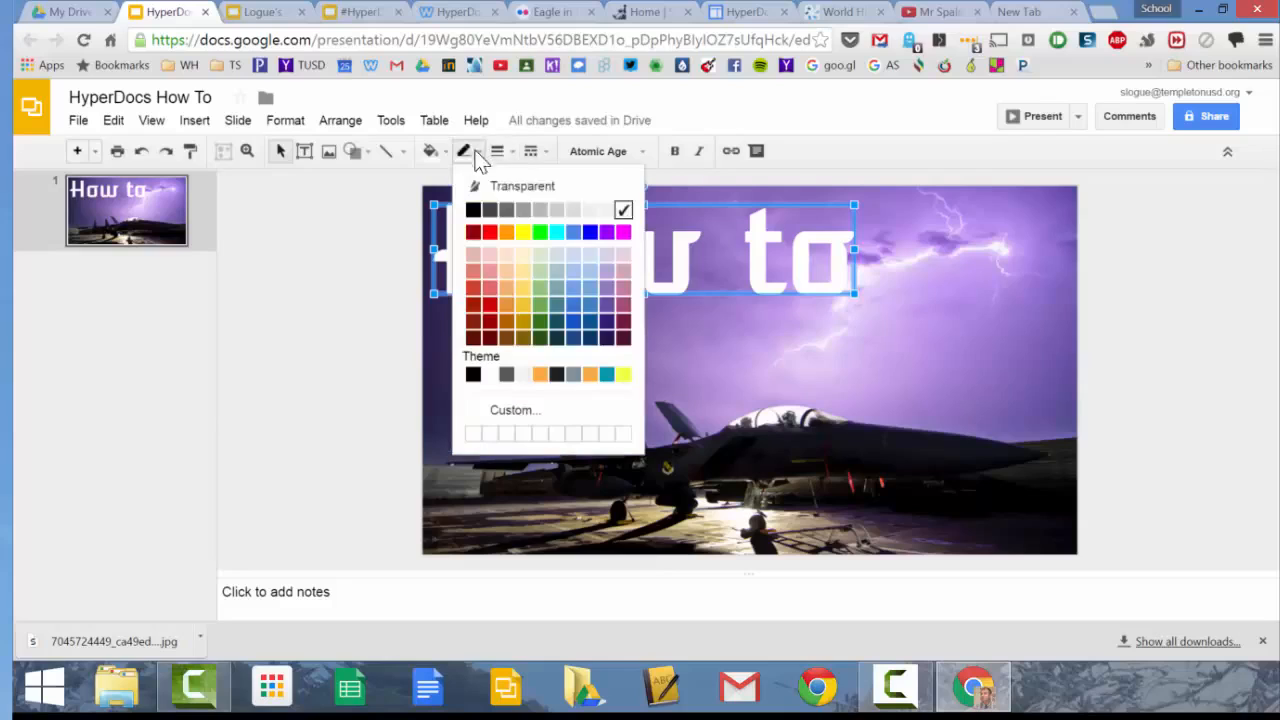
left_click(472, 209)
left_click(595, 355)
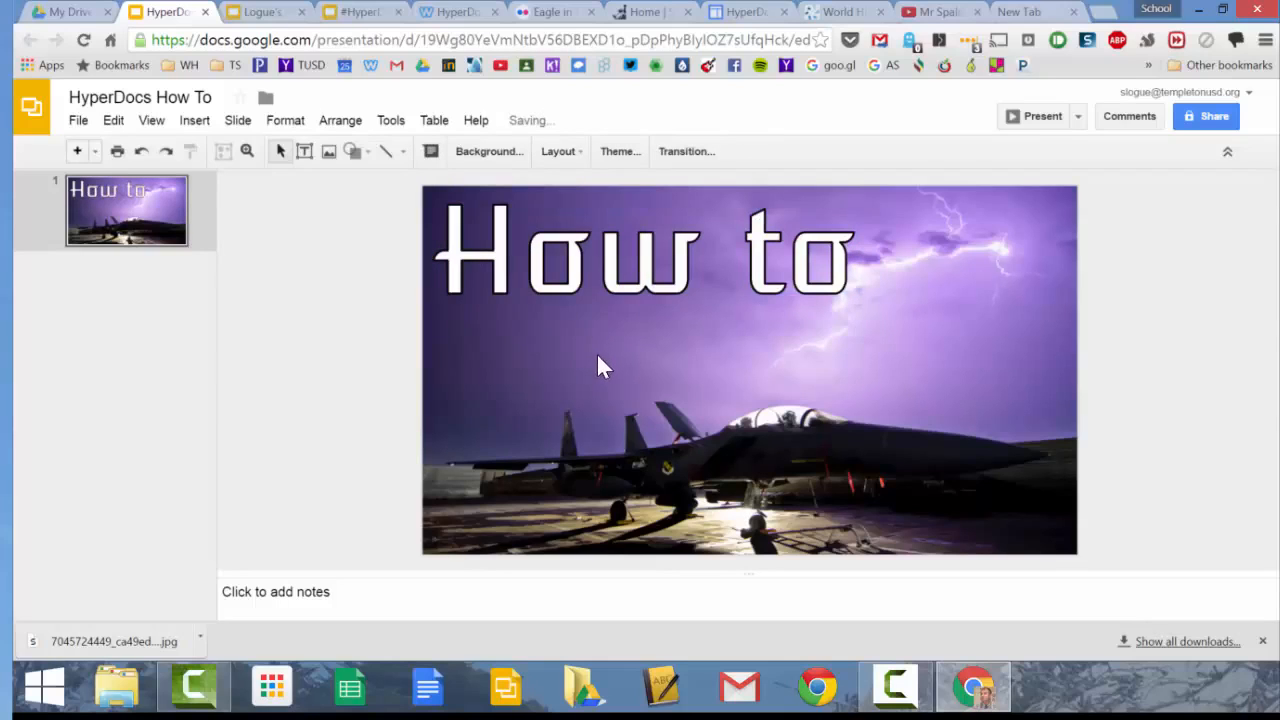
- Insert a second piece of word art reading "HyperDocs" on the slide
left_click(195, 121)
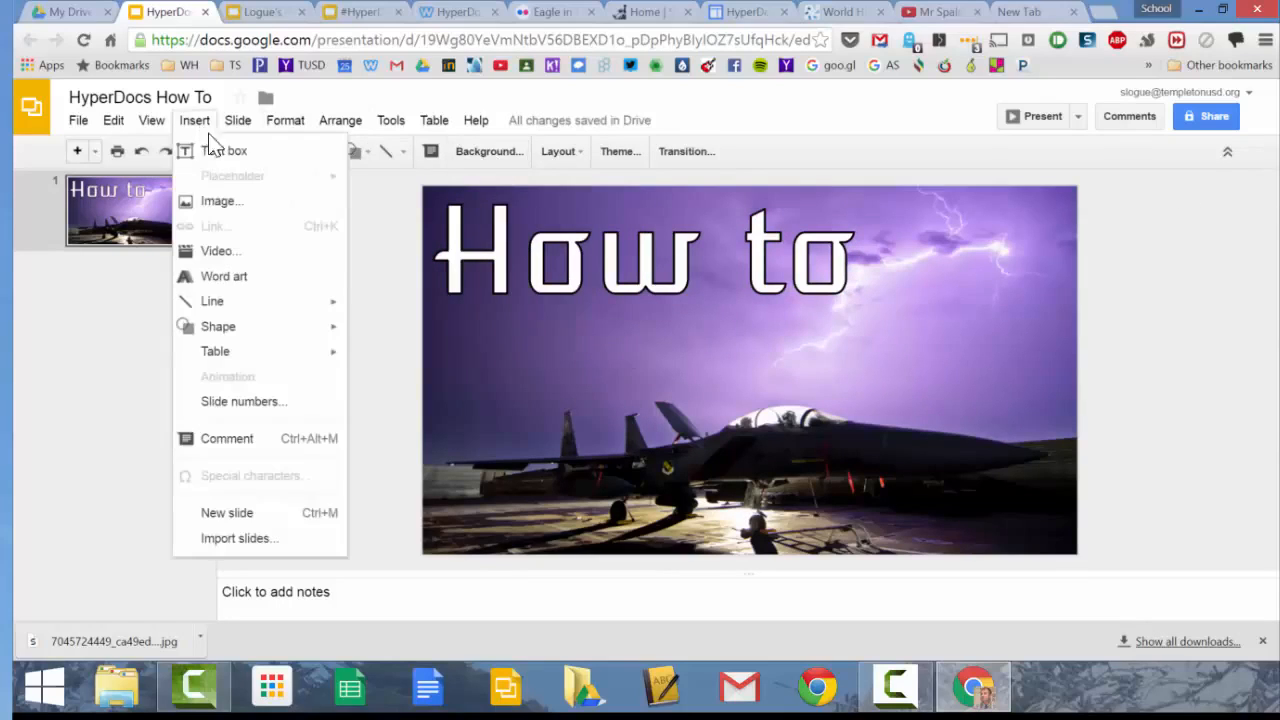
left_click(224, 277)
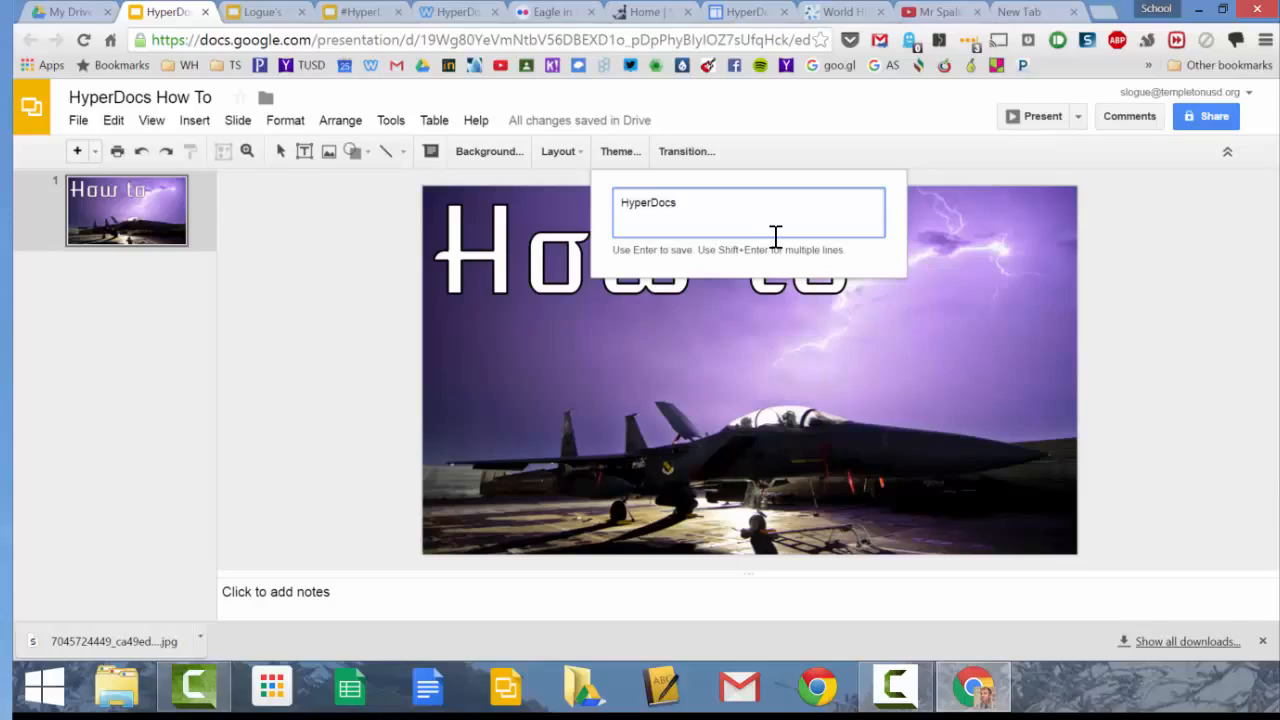
key("Return")
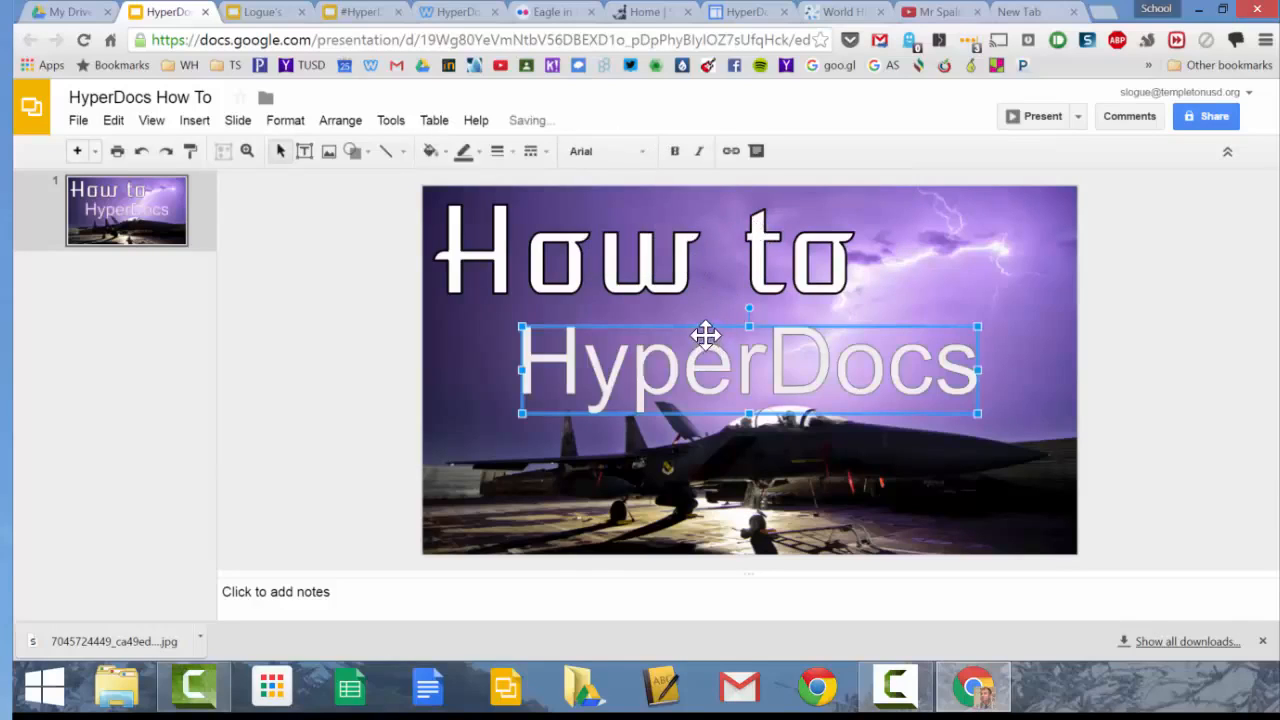
- Set the "HyperDocs" word art in the Audiowide font and fit it within the slide's right side, below "How to"
left_click_drag(711, 332, 812, 461)
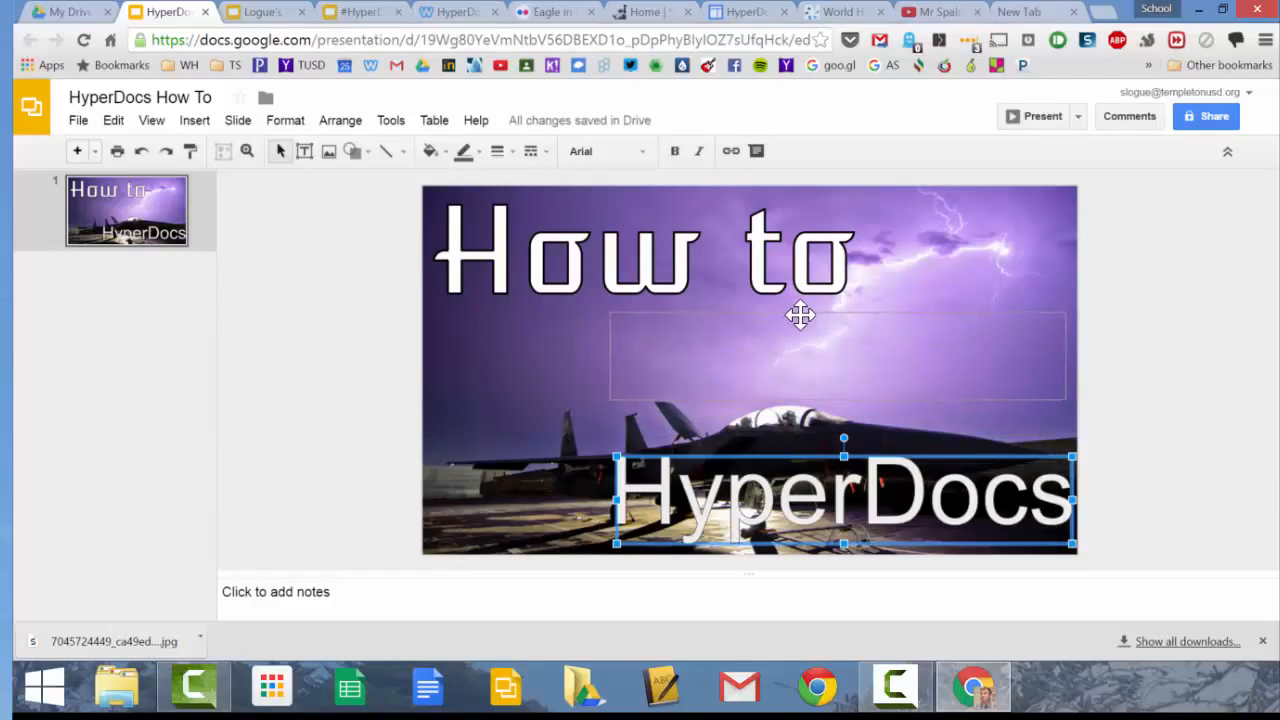
left_click_drag(800, 315, 804, 343)
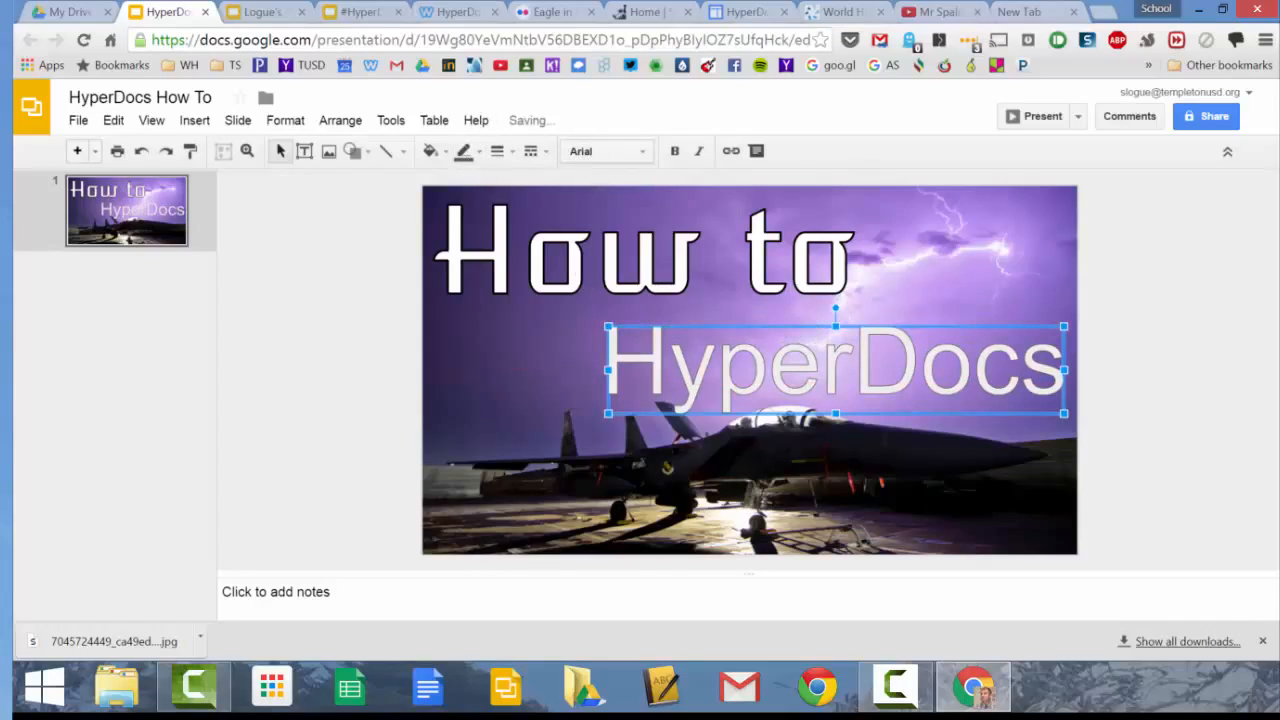
left_click(605, 151)
scroll(690, 380, "down", 2)
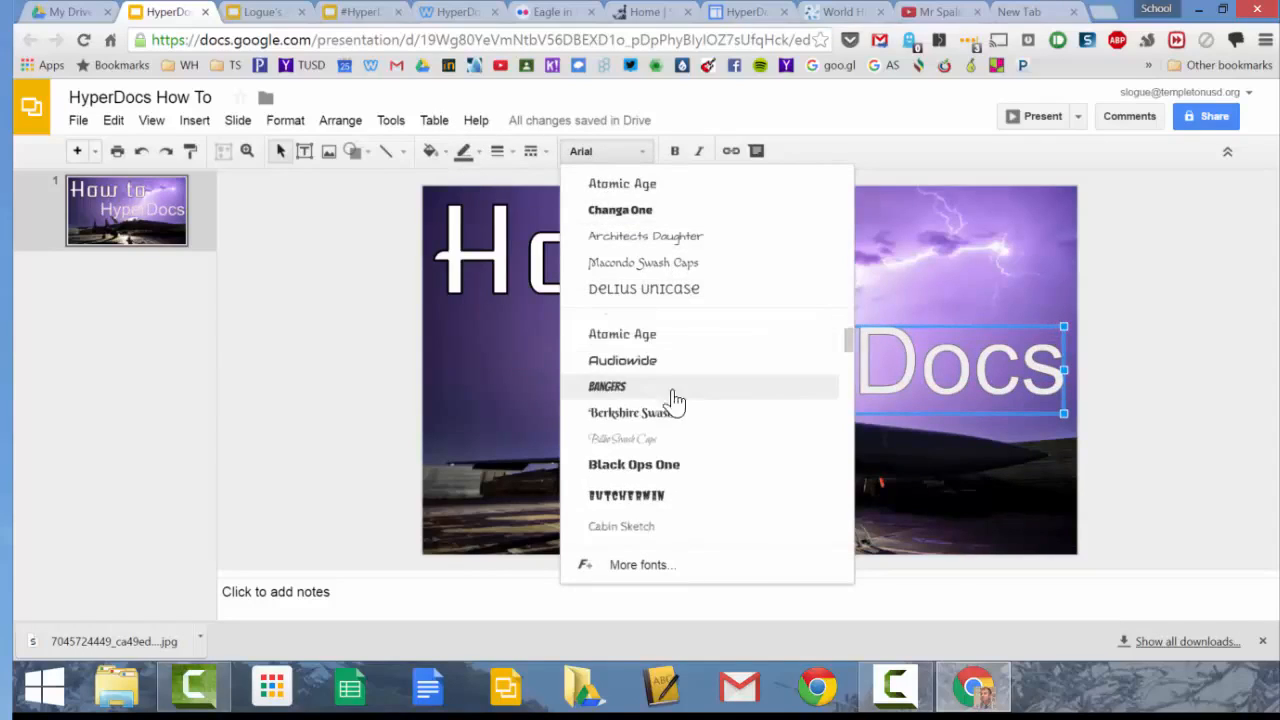
left_click(669, 362)
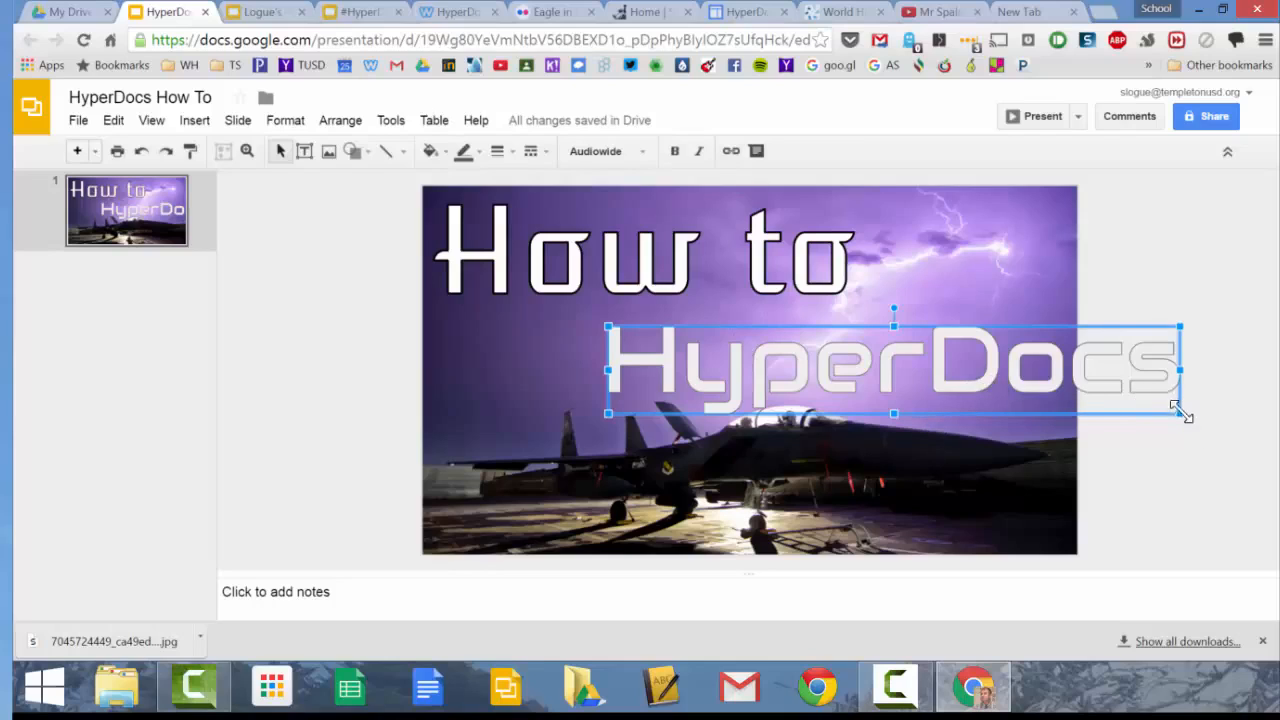
left_click_drag(1152, 404, 1060, 450)
mouse_move(890, 325)
left_mouse_down()
mouse_move(892, 314)
mouse_move(901, 330)
left_mouse_up()
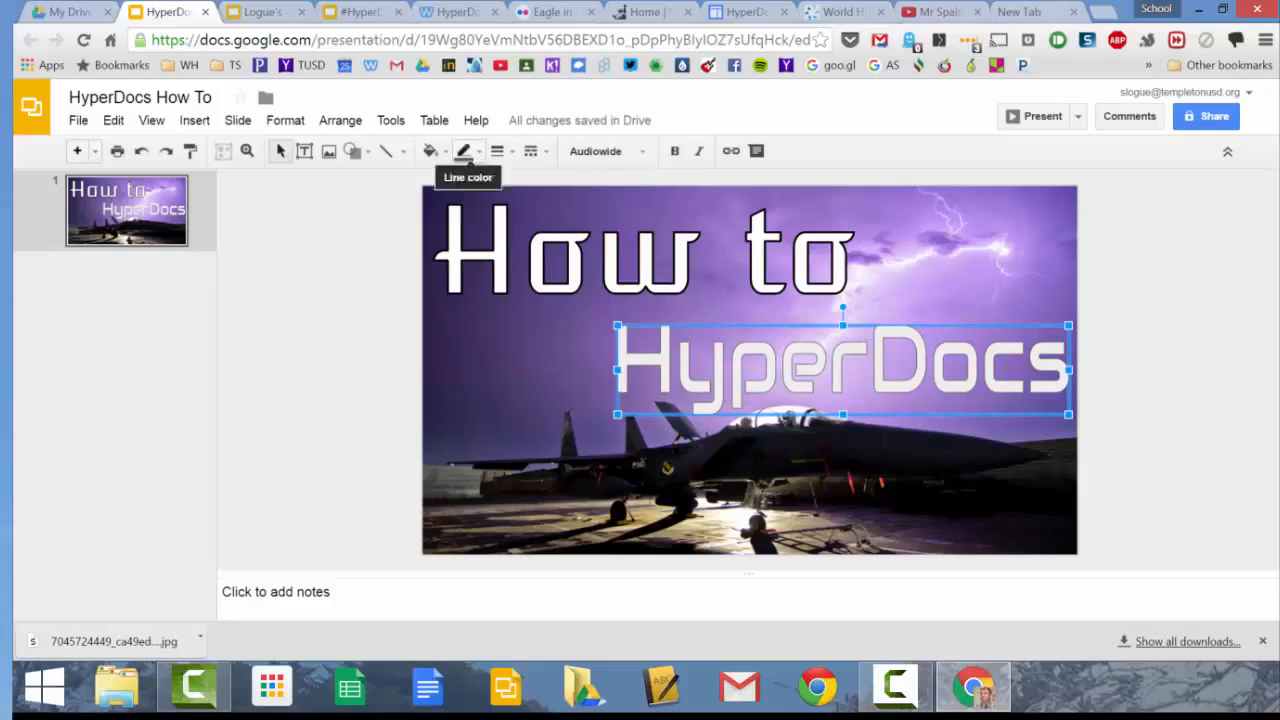
- Give the "HyperDocs" word art a black 3px outline and deselect it
left_click(464, 153)
left_click(473, 210)
left_click(498, 152)
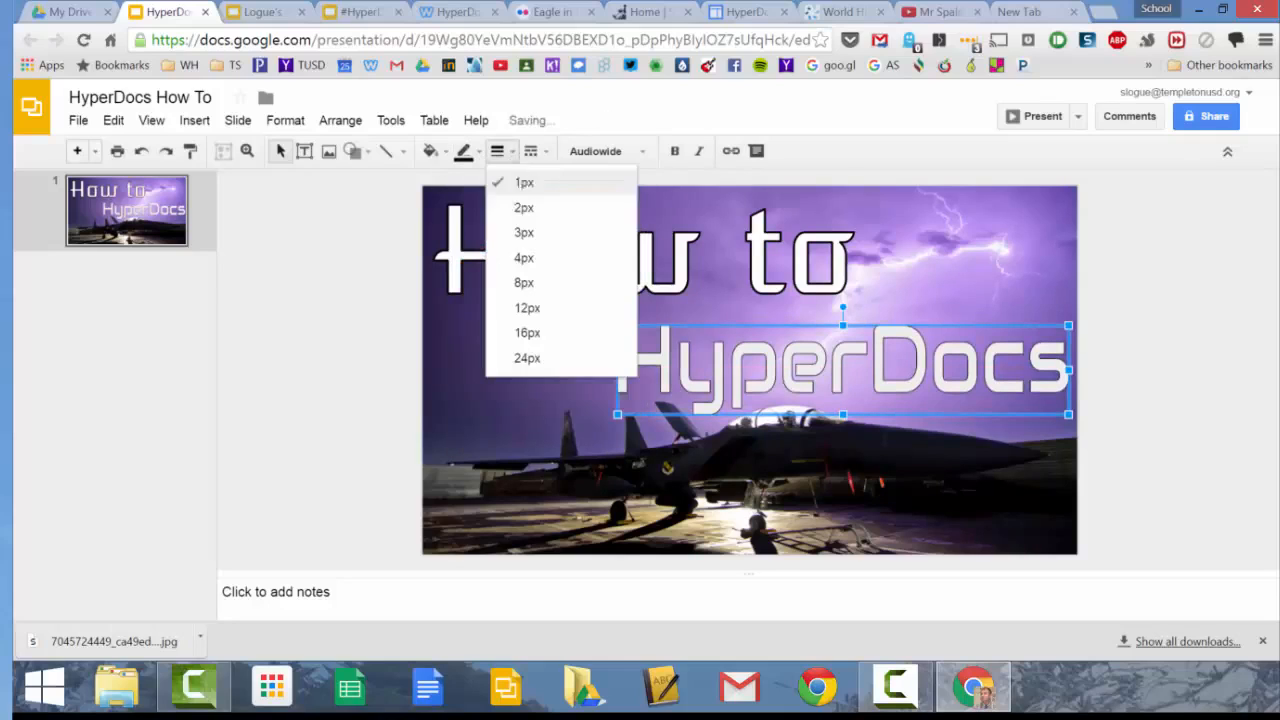
left_click(534, 234)
left_click(539, 350)
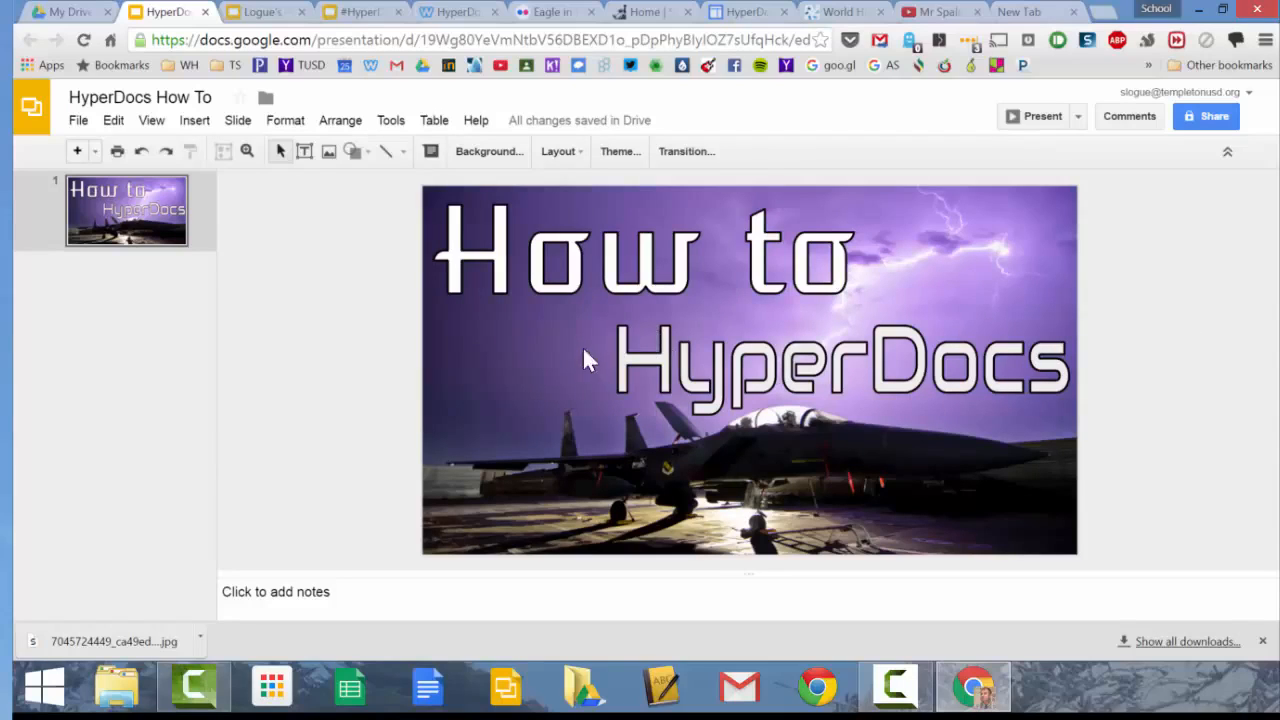
- Add a blank slide after the title slide and insert a text box reading "What are HyperDocs?" across its upper part
left_click(160, 283)
left_click(96, 156)
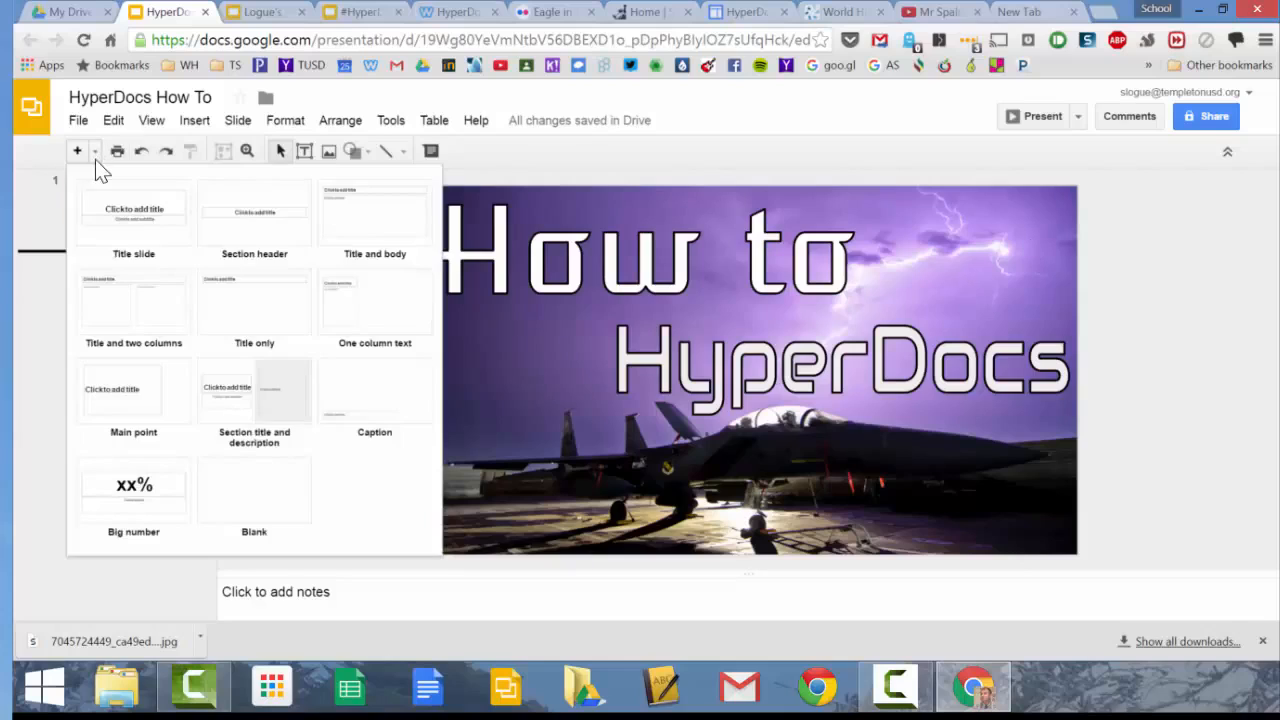
left_click(255, 491)
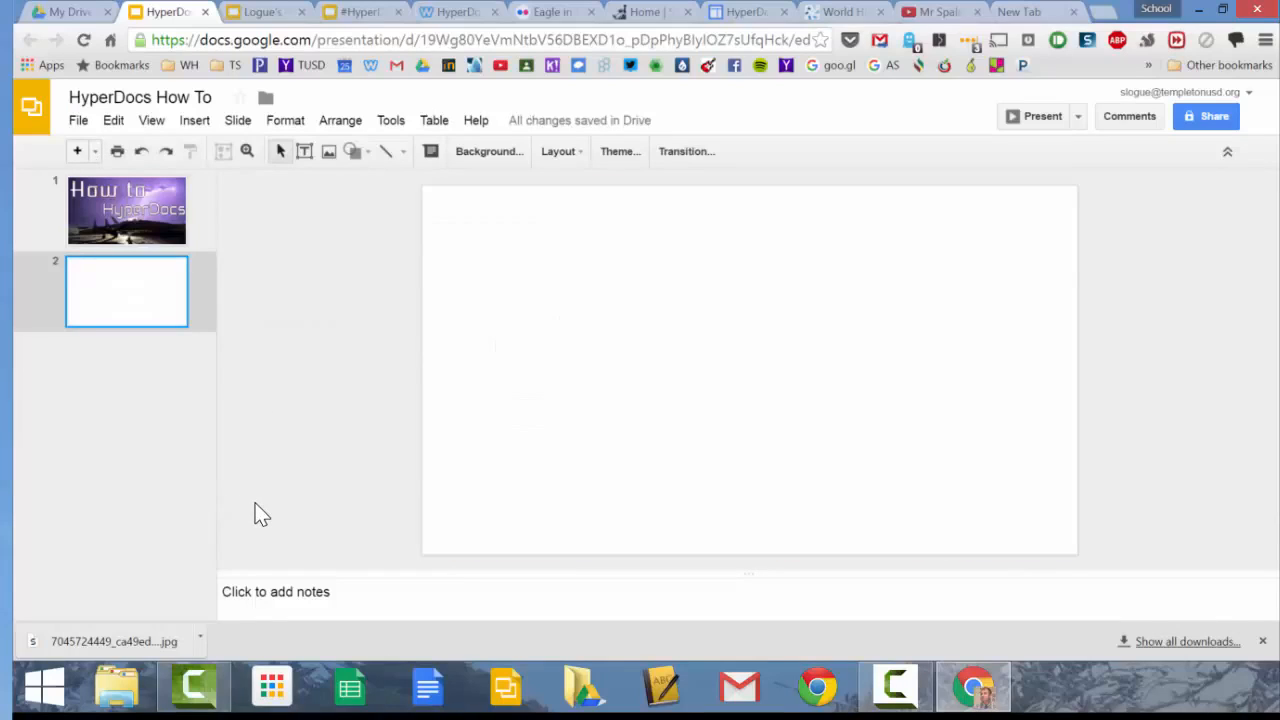
left_click(305, 152)
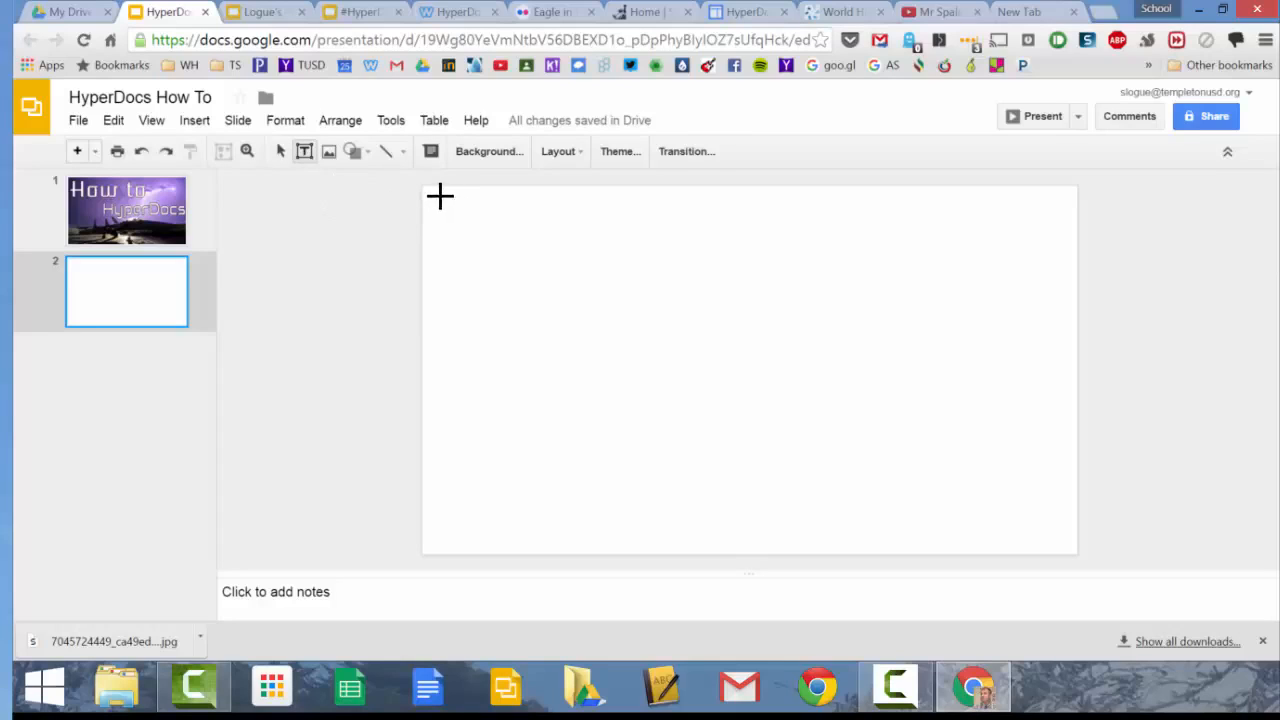
left_click_drag(433, 200, 789, 265)
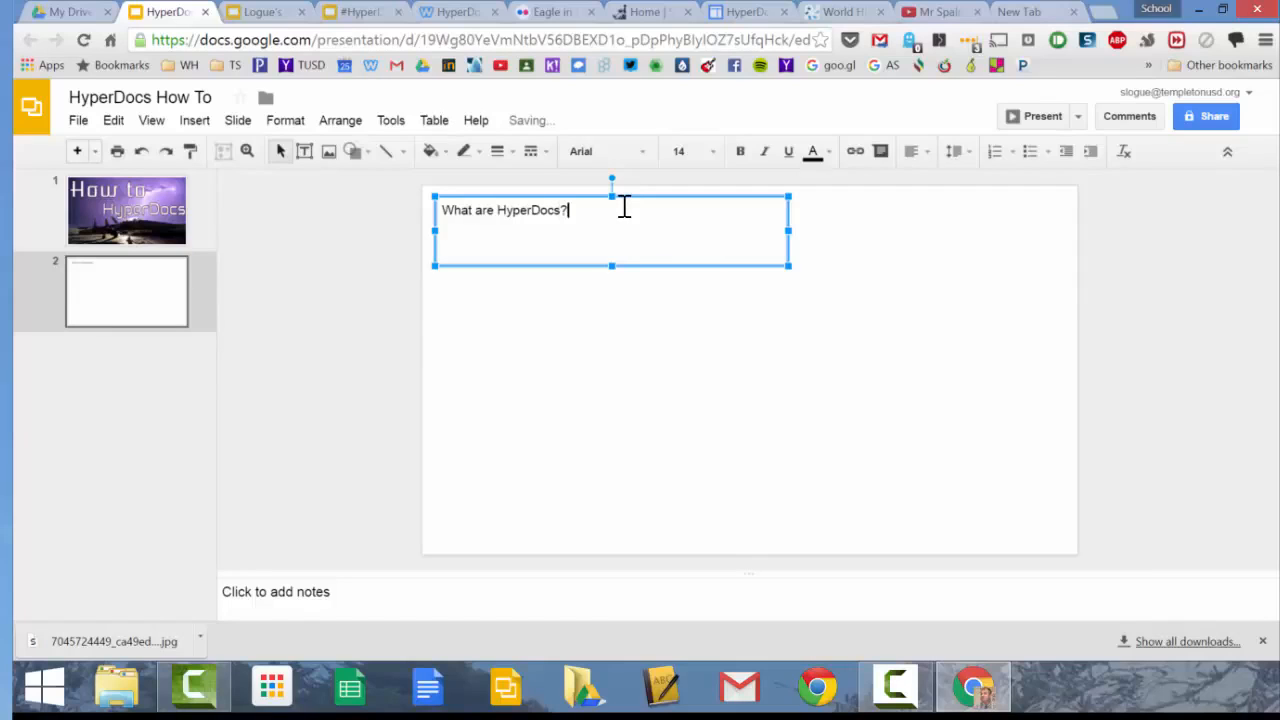
- Format the "What are HyperDocs?" heading in the Alex Brush font at size 48
left_click_drag(567, 210, 443, 220)
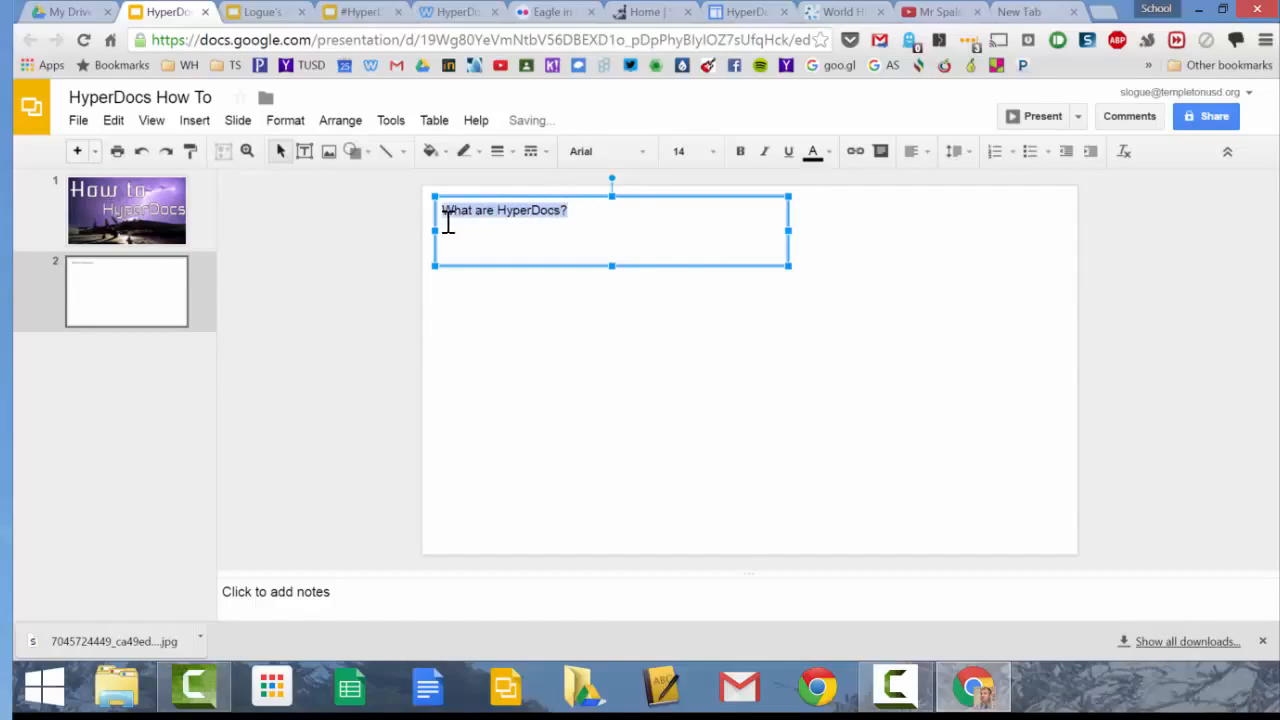
left_click(595, 151)
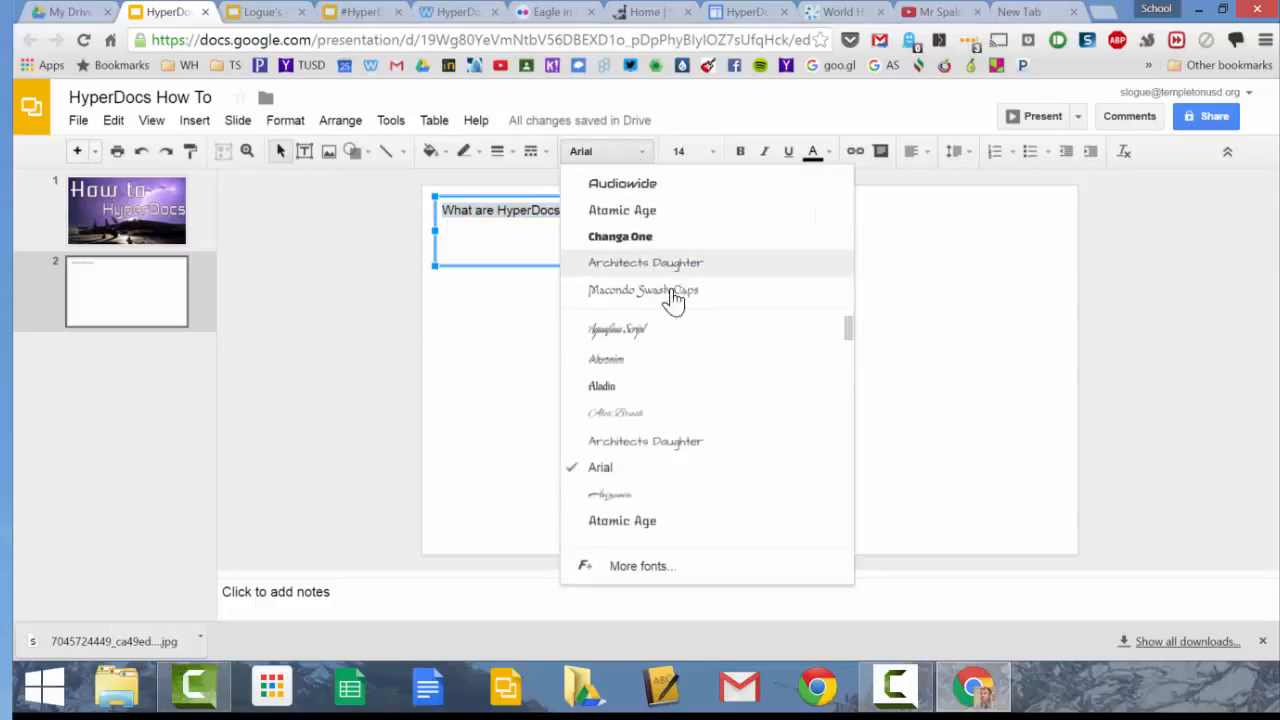
scroll(680, 340, "down", 1)
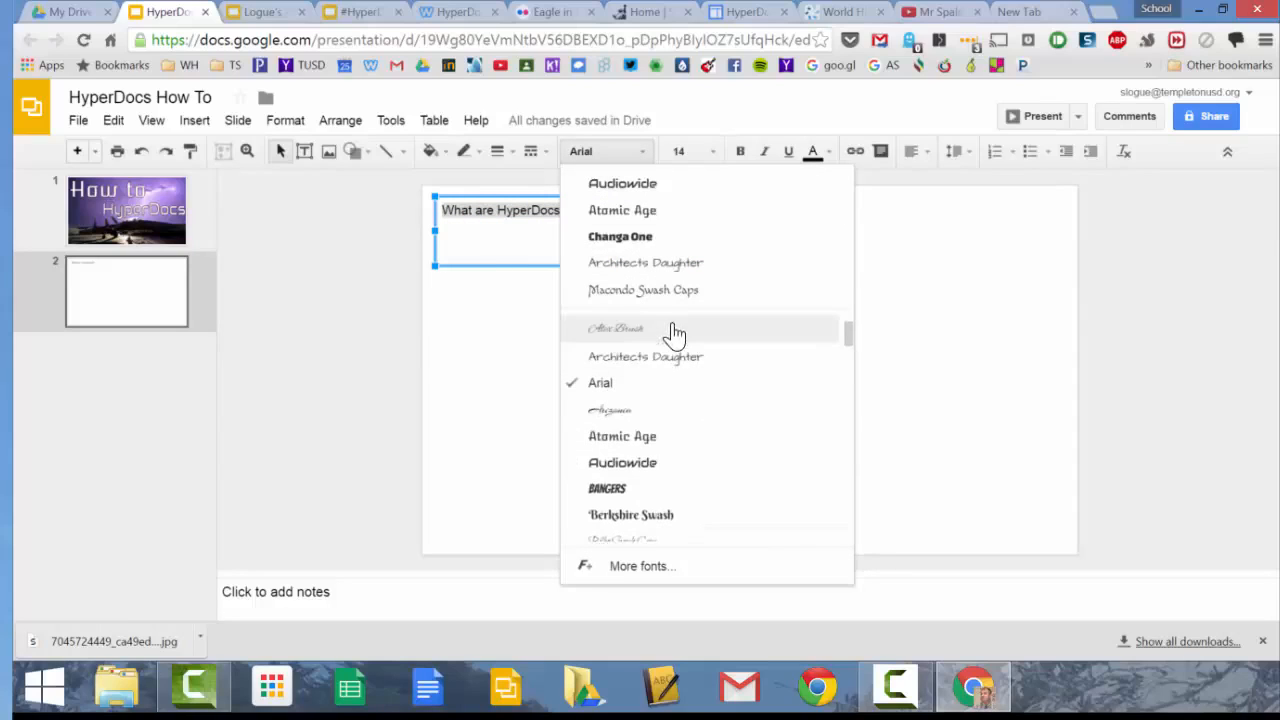
left_click(674, 334)
left_click(713, 156)
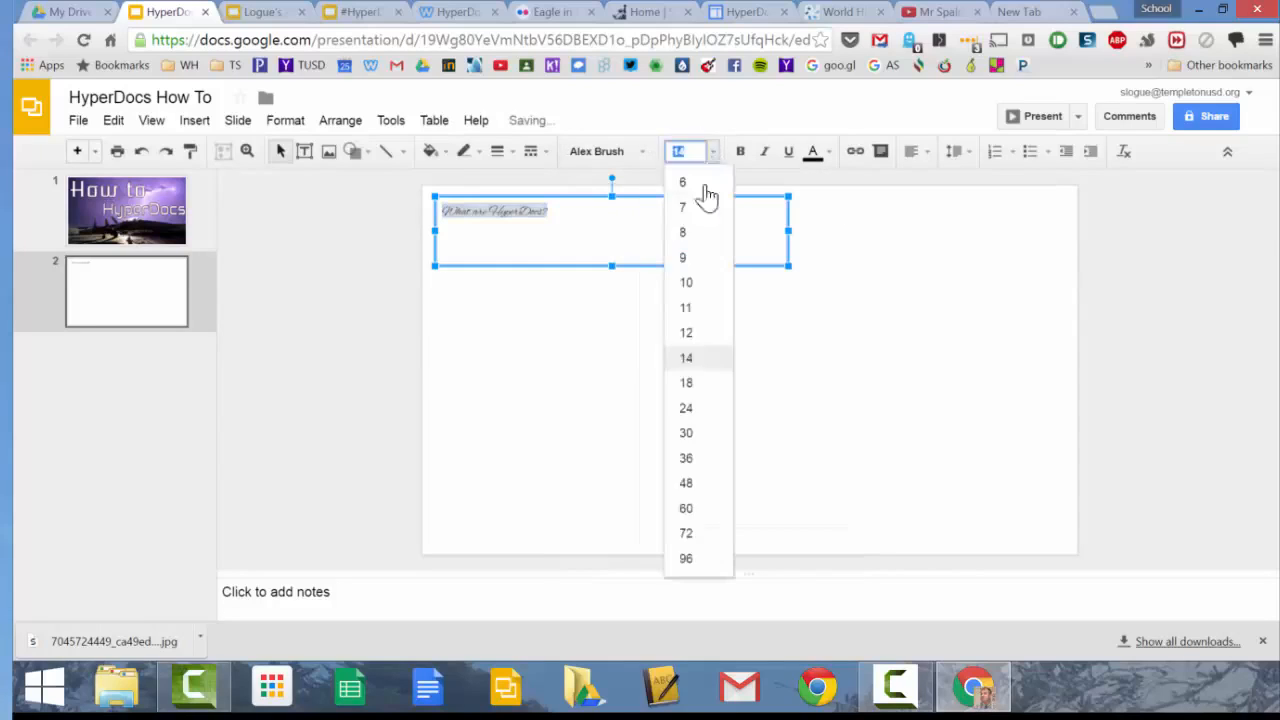
left_click(706, 413)
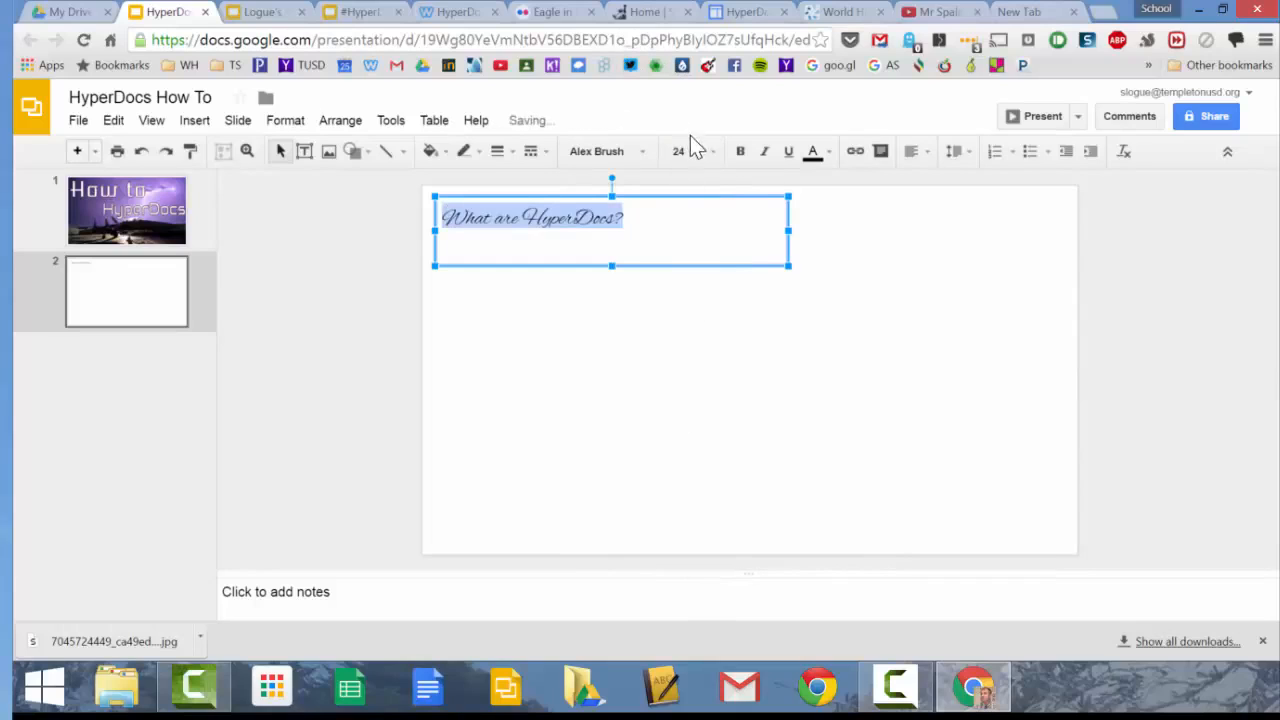
left_click(712, 156)
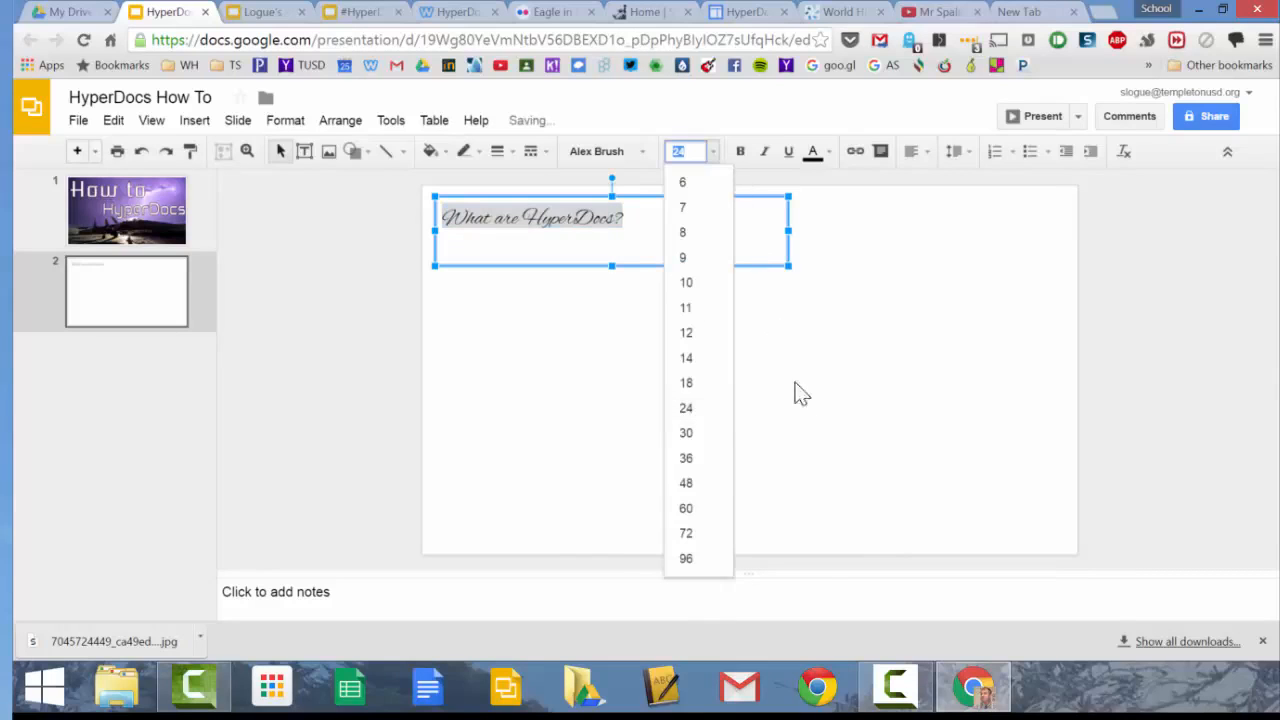
left_click(718, 490)
key("Escape")
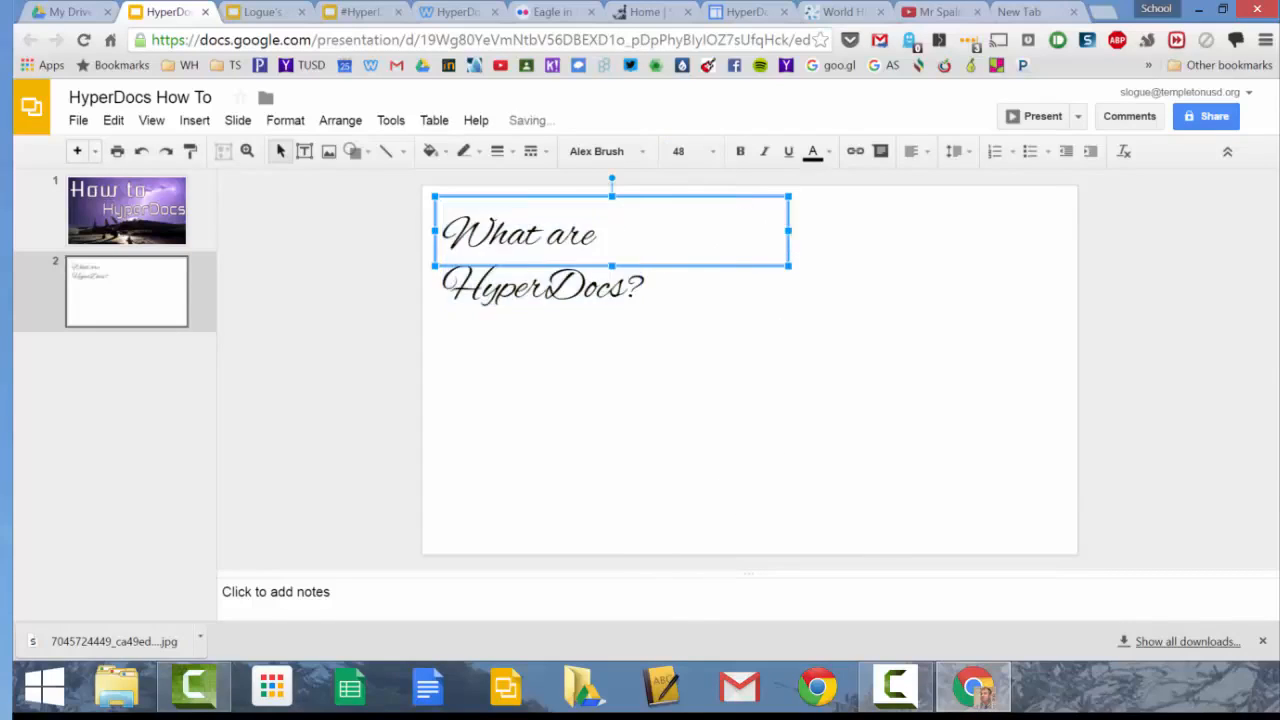
- Widen the heading's text box so "What are HyperDocs?" fits on one line, and make the text bold
left_click_drag(790, 231, 458, 253)
left_click(740, 151)
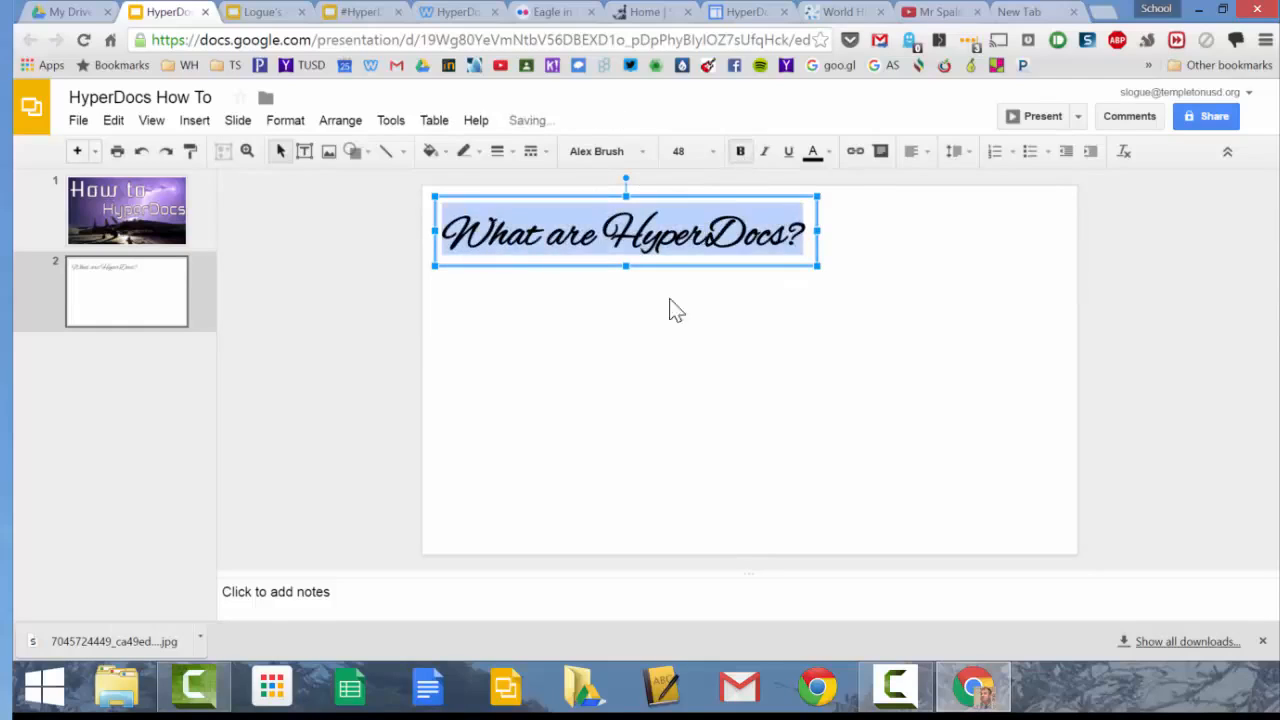
left_click(757, 300)
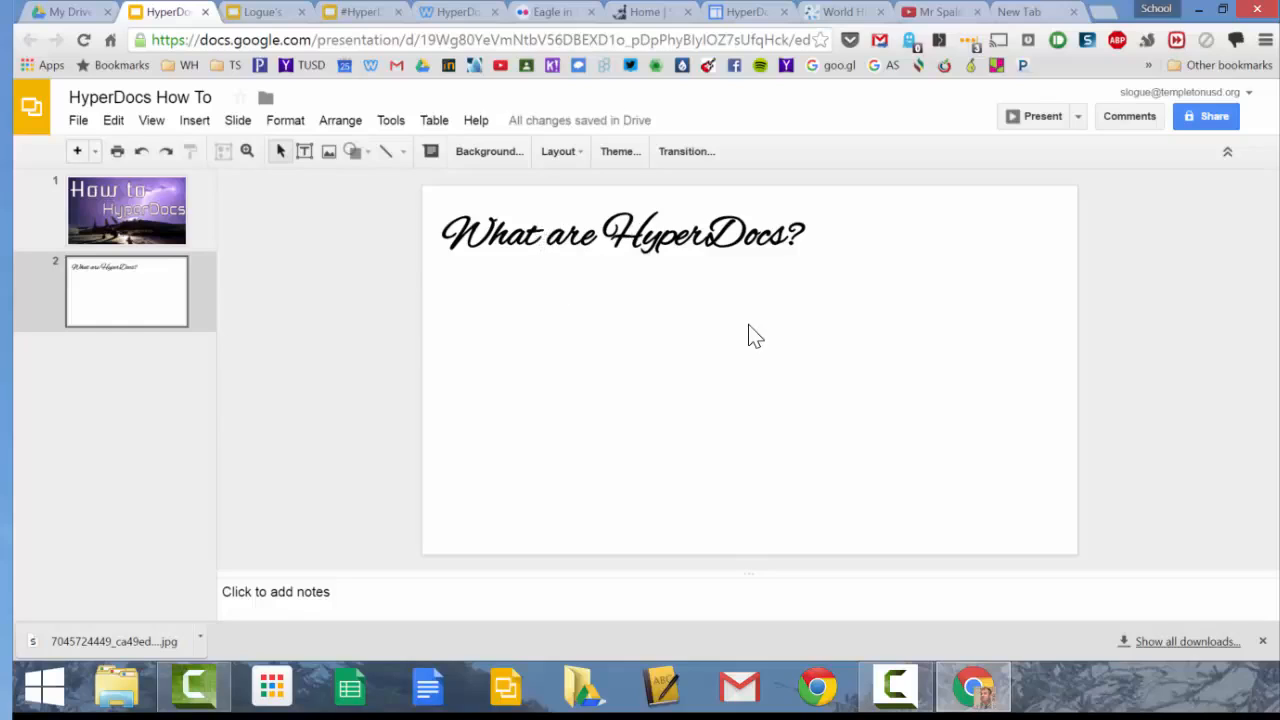
- Switch to the HyperDocs website's Defined page and capture an area of about 814 x 260 around the title and yellow definition banner
left_click(455, 12)
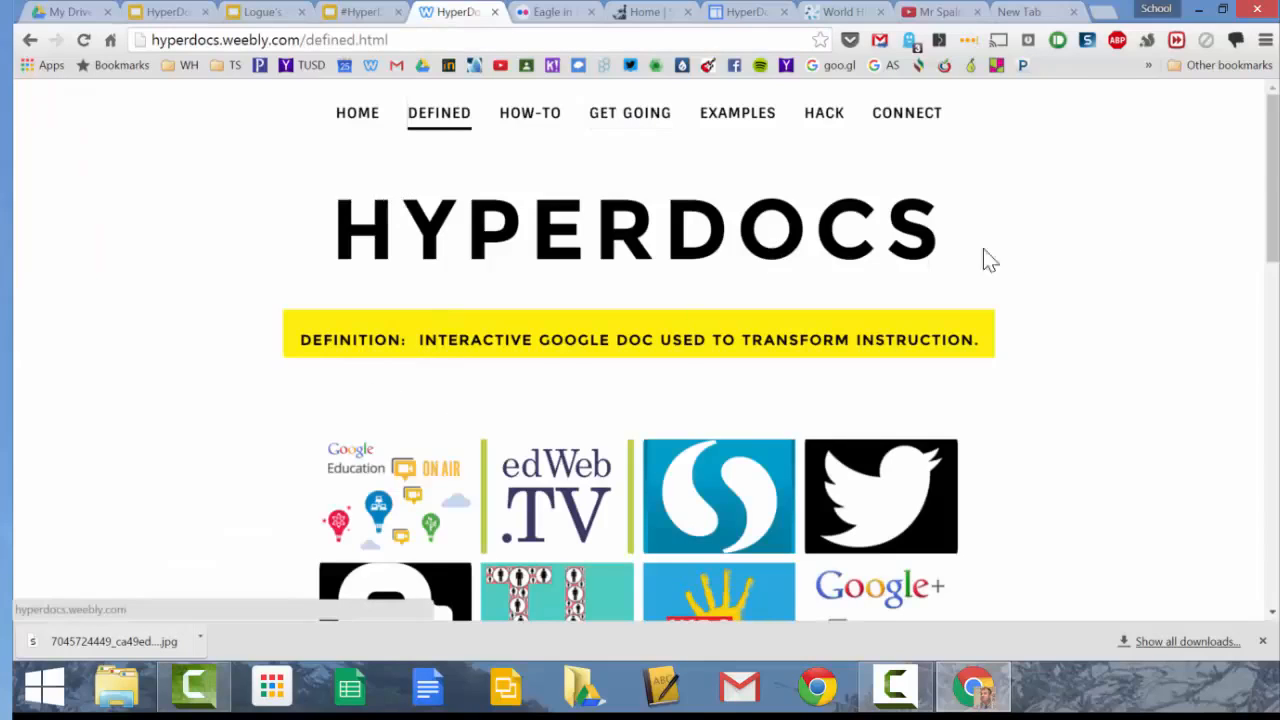
left_click(1090, 45)
left_click(1200, 130)
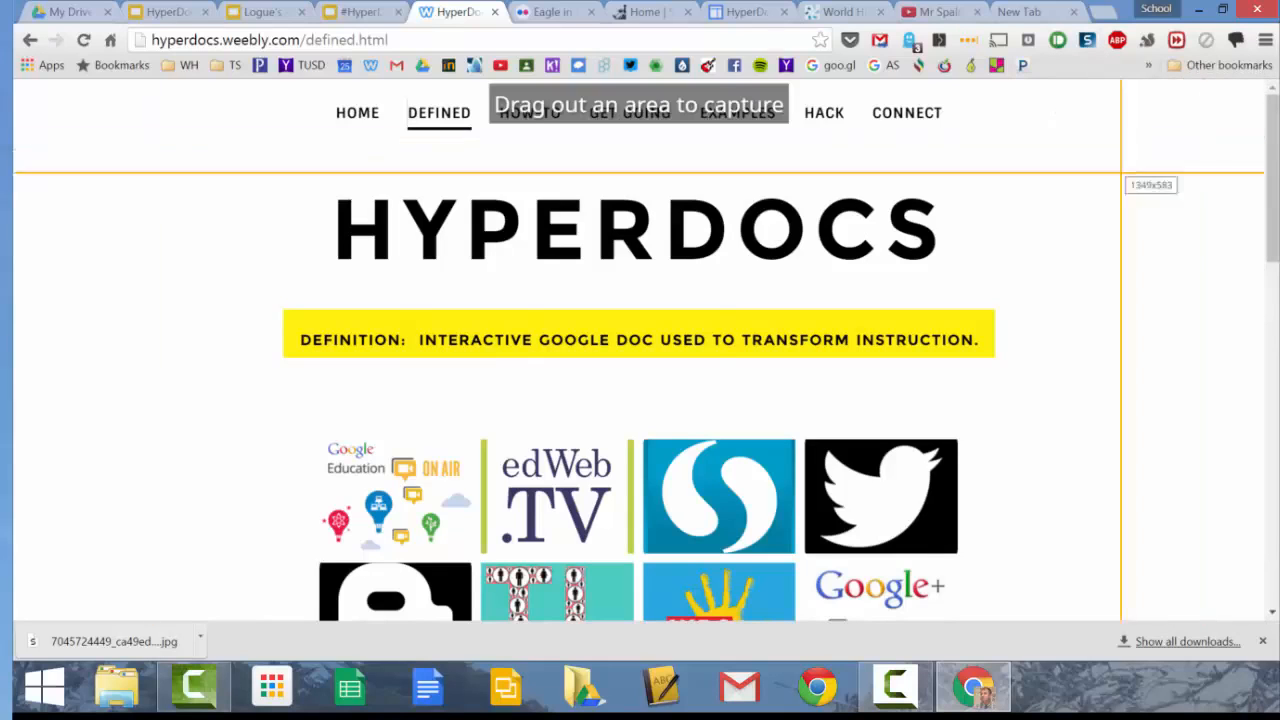
left_click_drag(268, 158, 1021, 397)
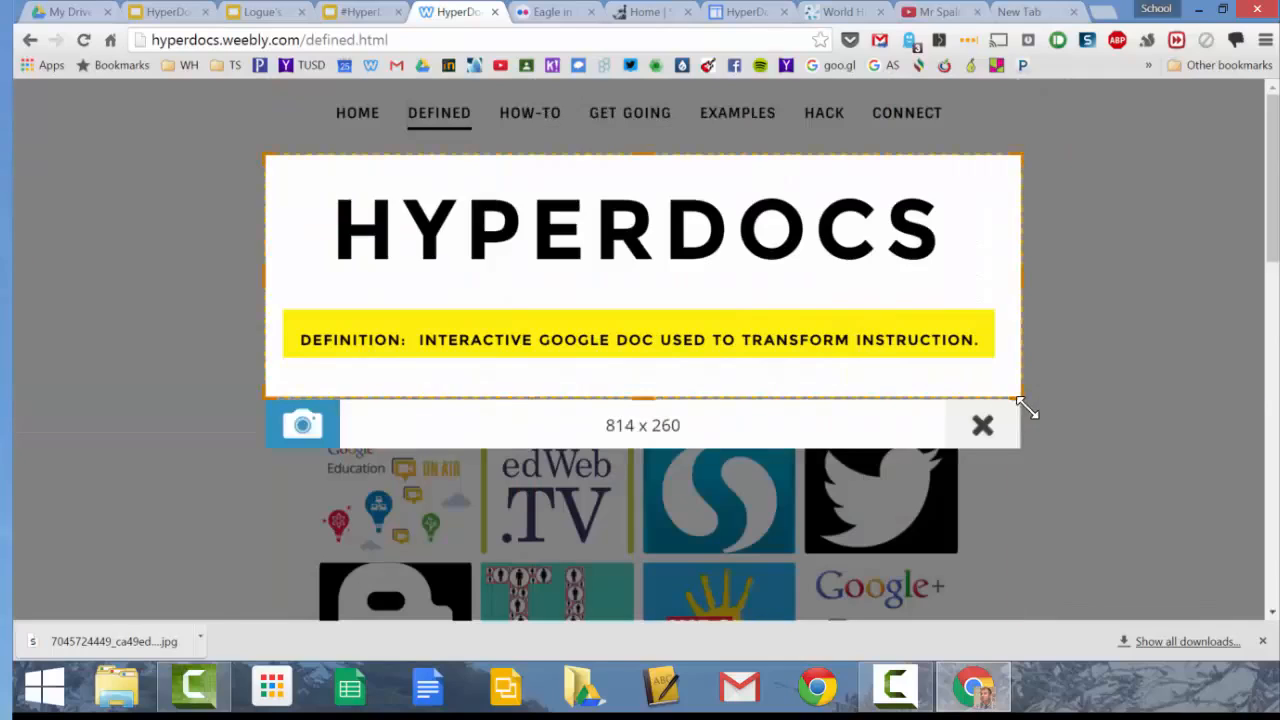
left_click(302, 425)
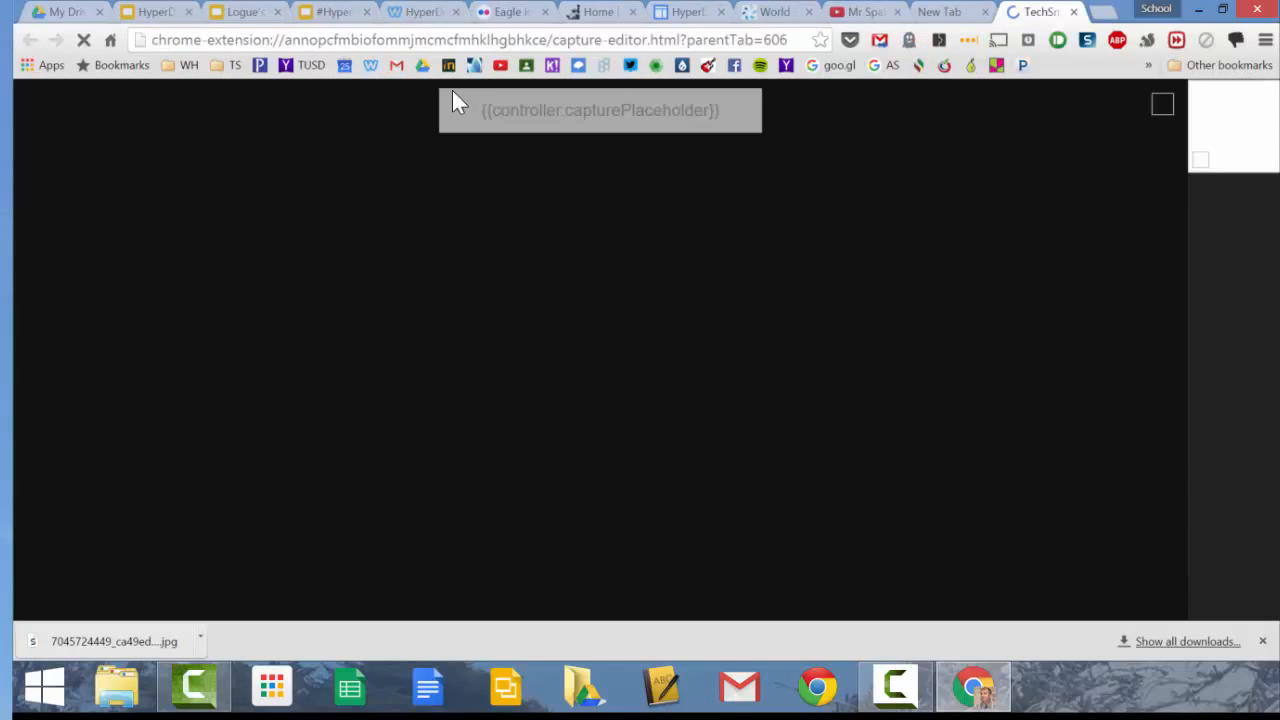
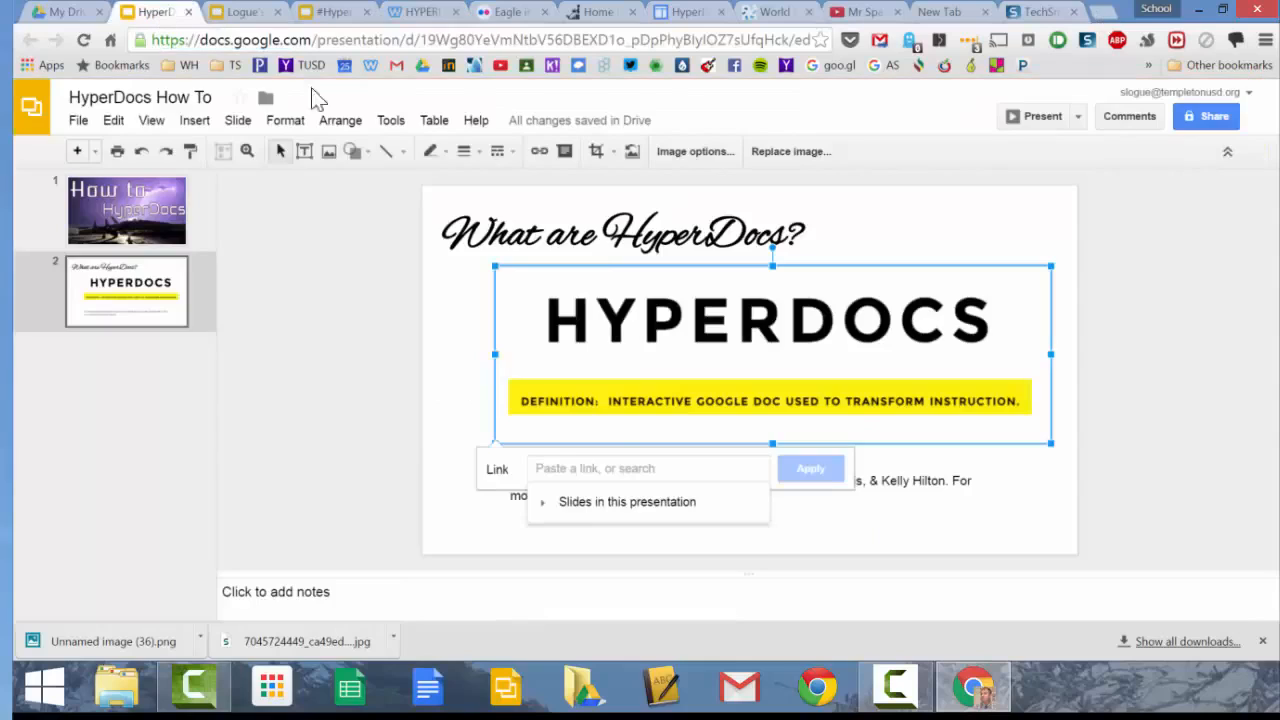
left_click(575, 467)
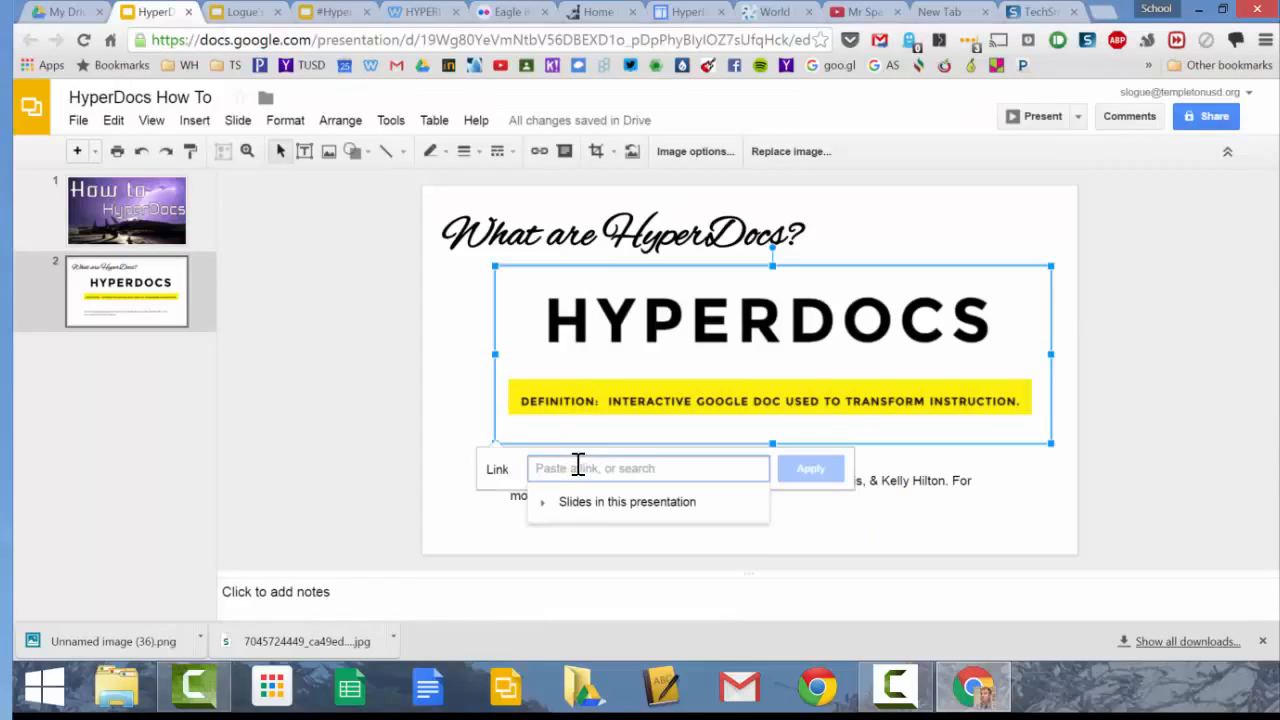
type("http://hyperdocs.weebly.com/")
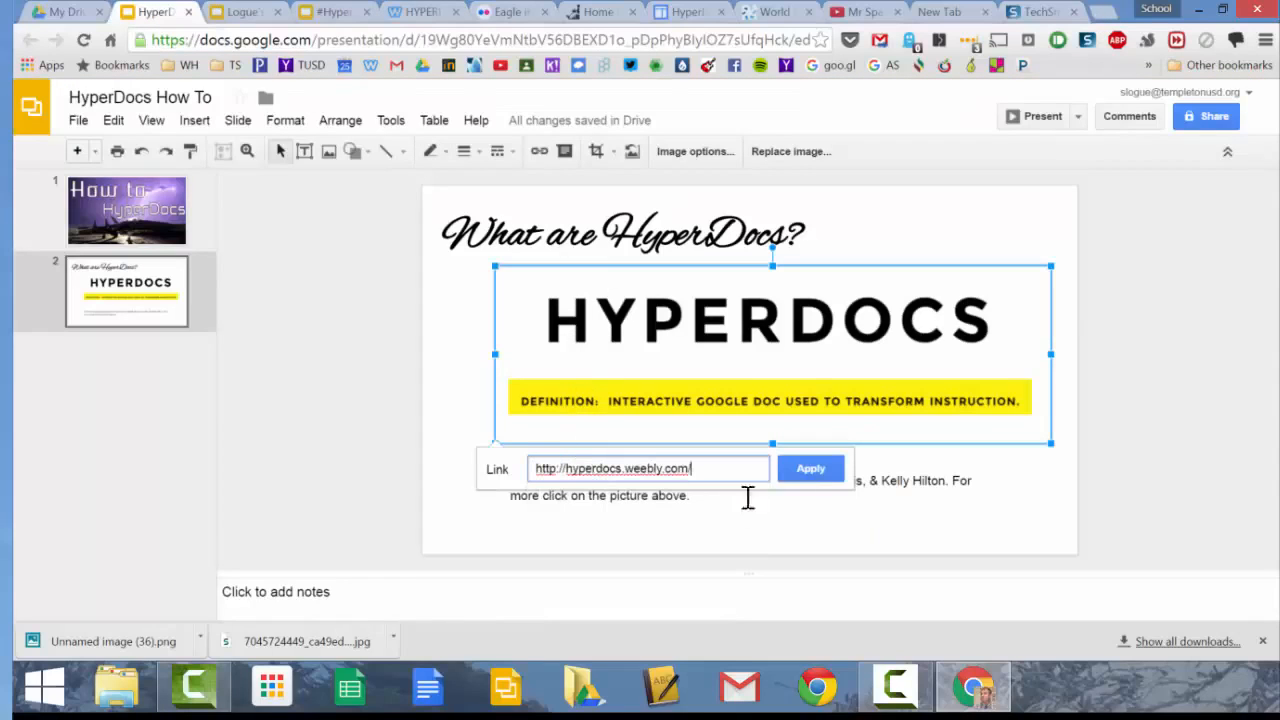
left_click(811, 469)
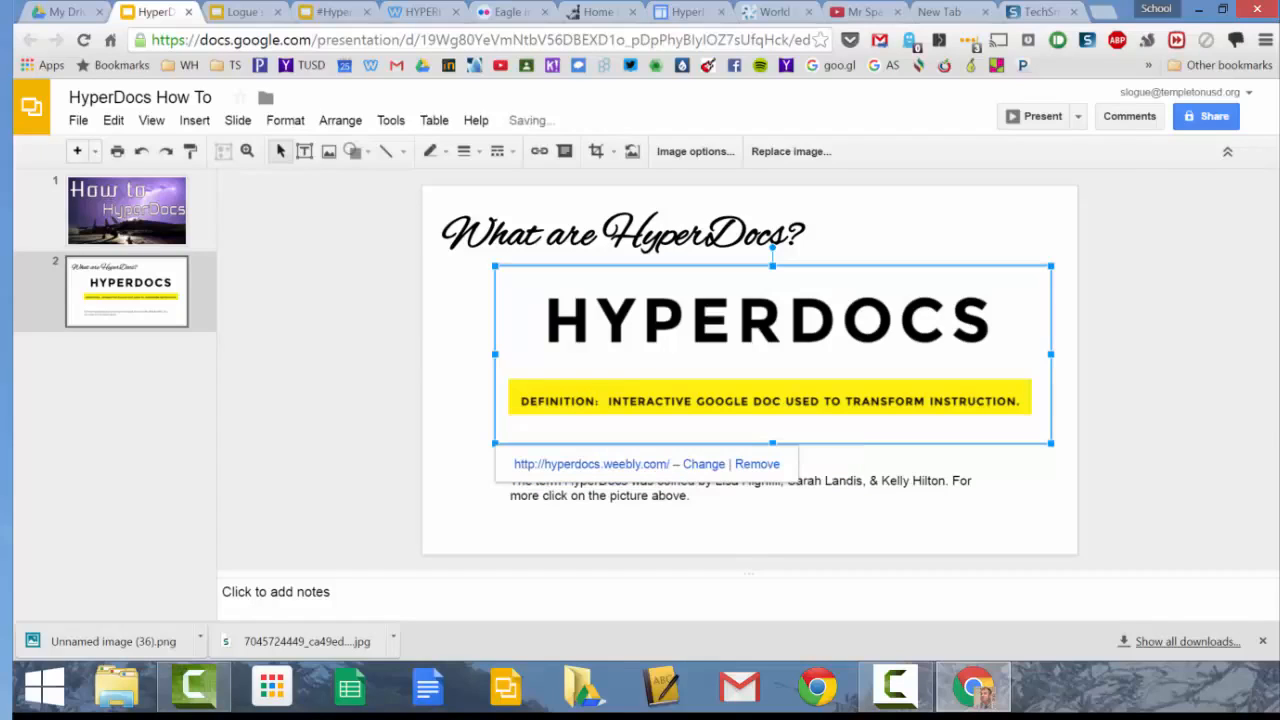
left_click(432, 498)
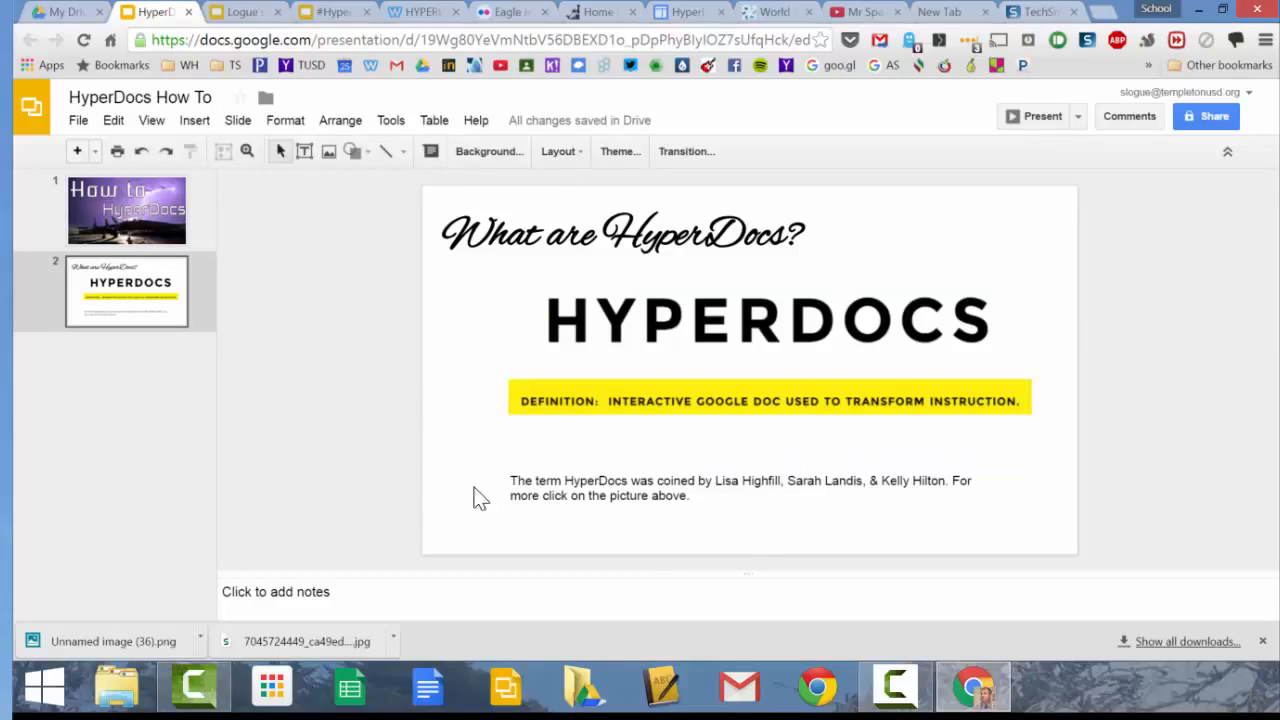
- Add a blank slide after slide 2 and insert a text box near its upper edge reading "My definition of HyperDocs:"
left_click(140, 405)
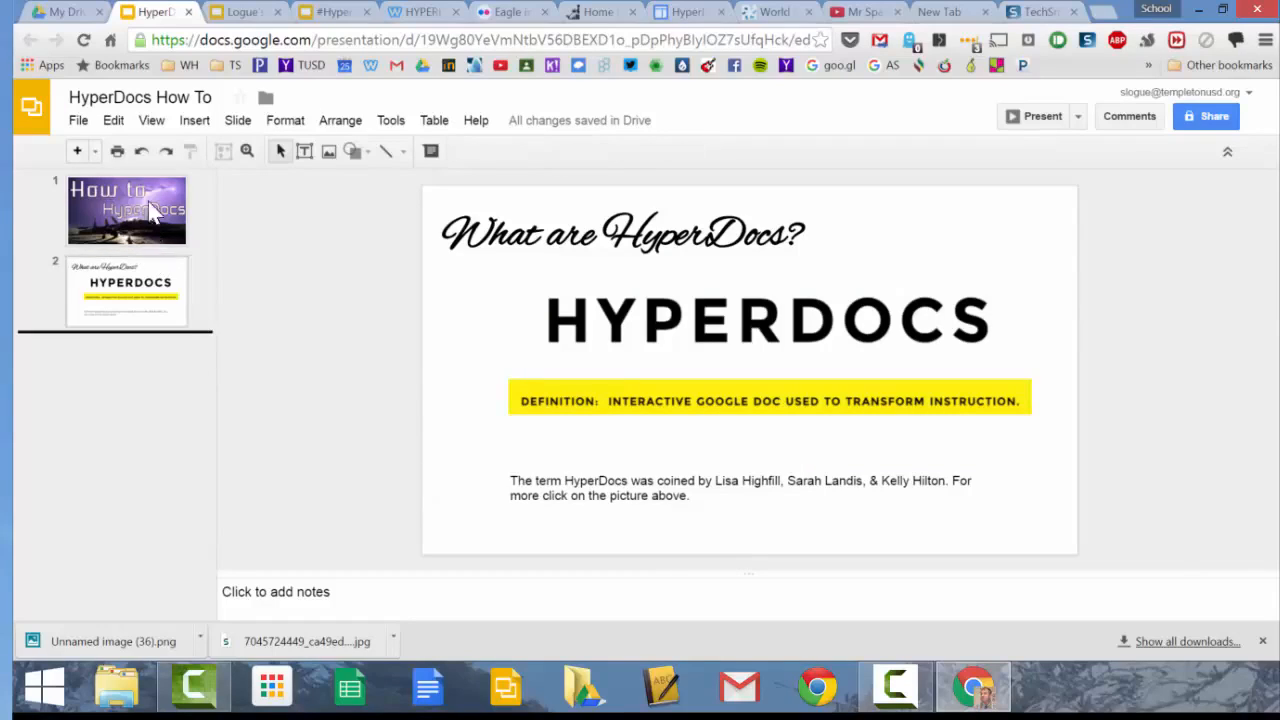
left_click(80, 157)
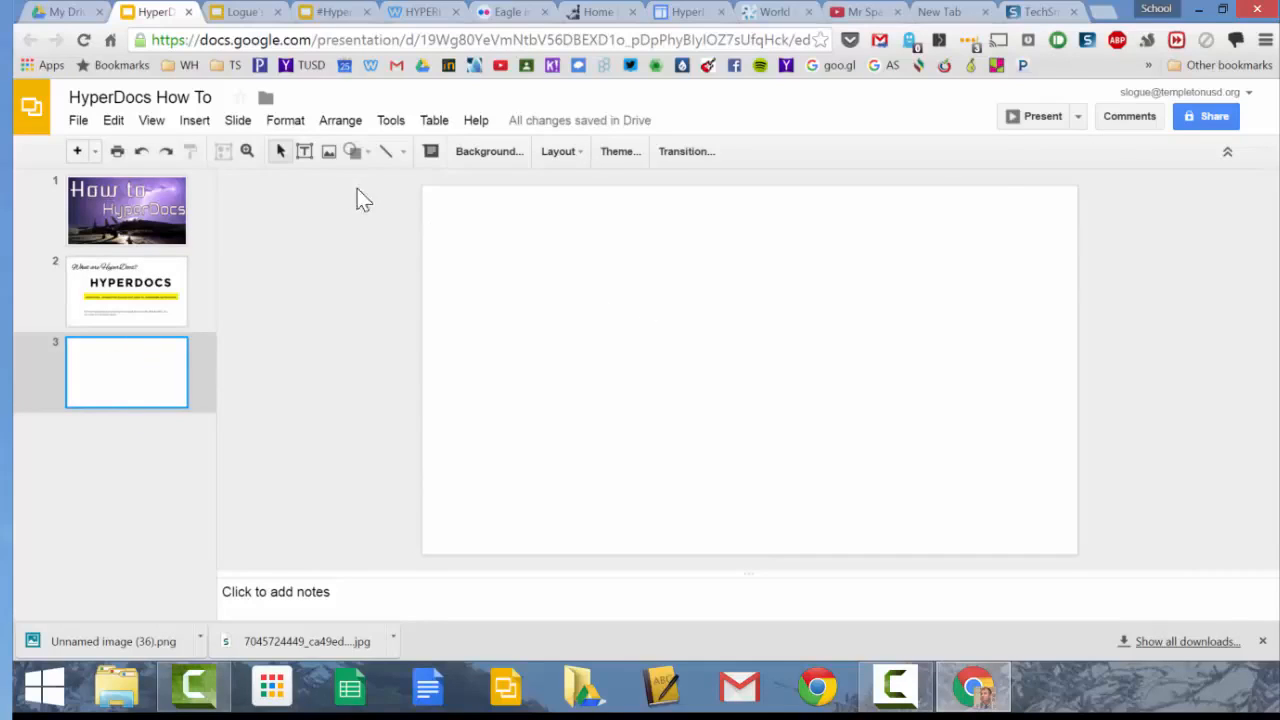
left_click(304, 151)
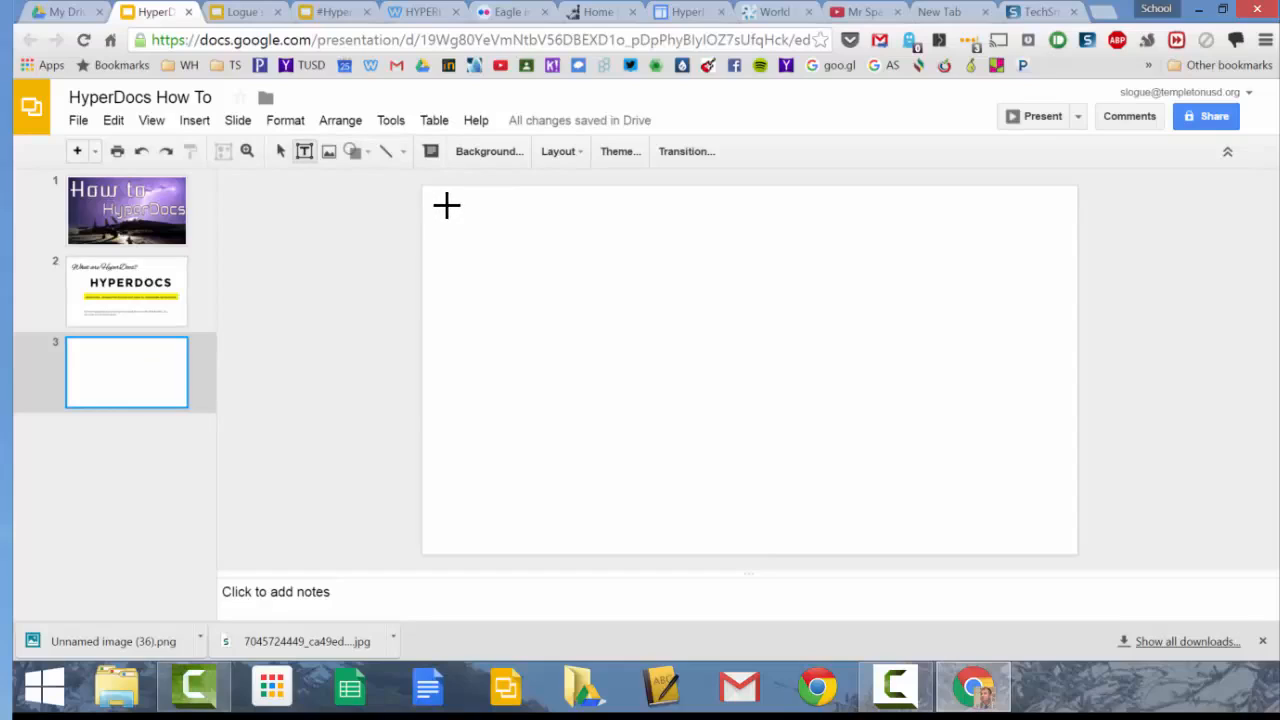
left_click_drag(447, 208, 797, 265)
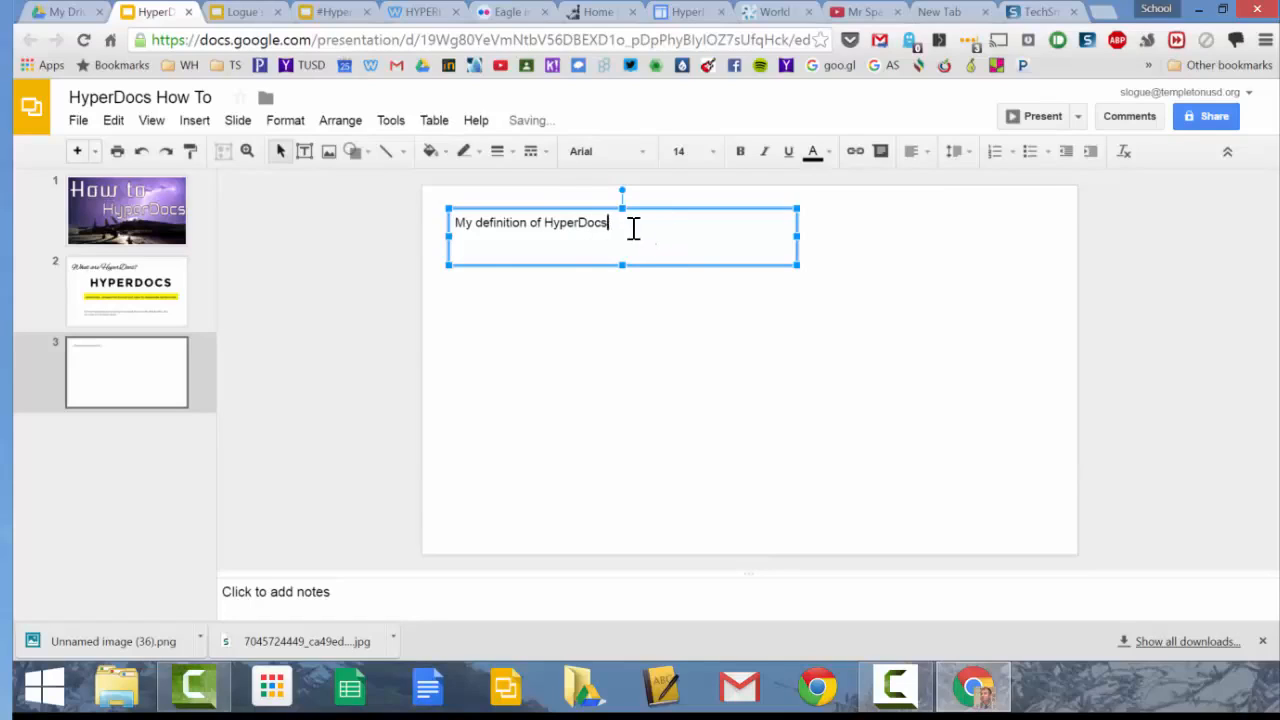
type(":")
- Change the font of the "My definition of HyperDocs:" text to Aguafina Script
left_click_drag(630, 222, 455, 225)
left_click(605, 151)
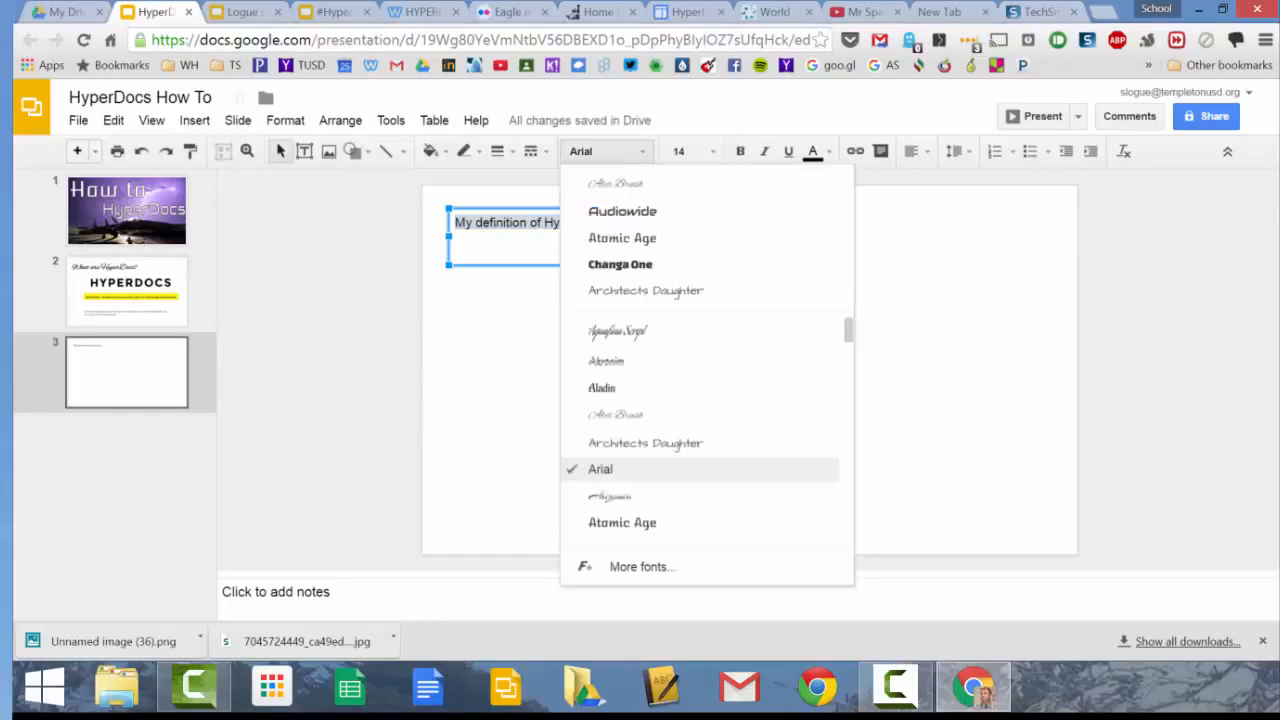
left_click(638, 333)
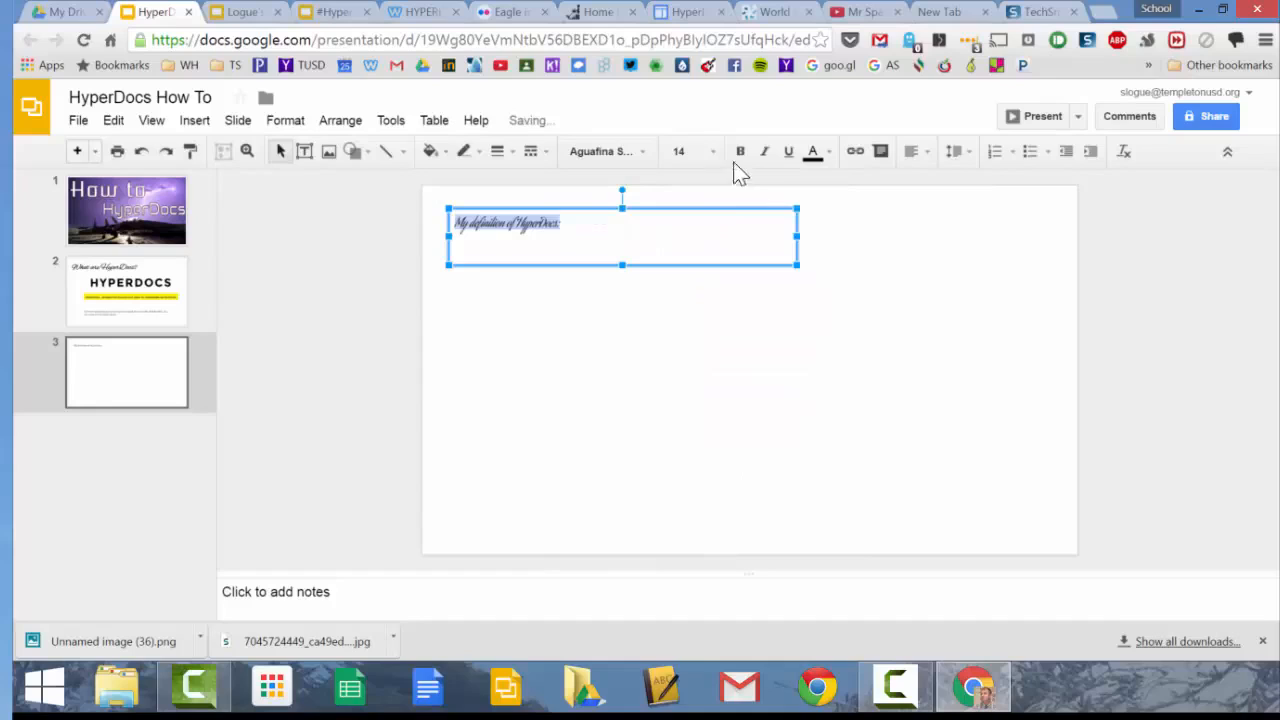
- Set the "My definition of HyperDocs:" text to size 30 and narrow its text box to fit the line
left_click(682, 151)
left_click(694, 433)
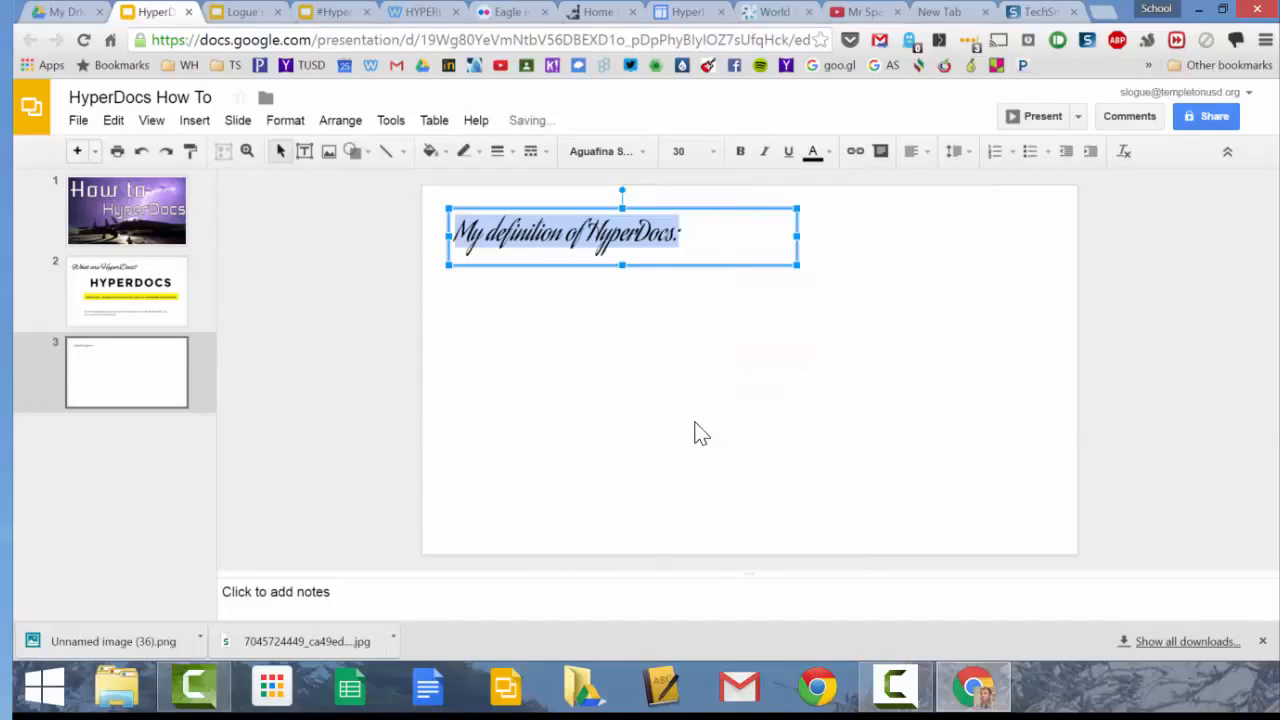
left_click_drag(797, 236, 712, 241)
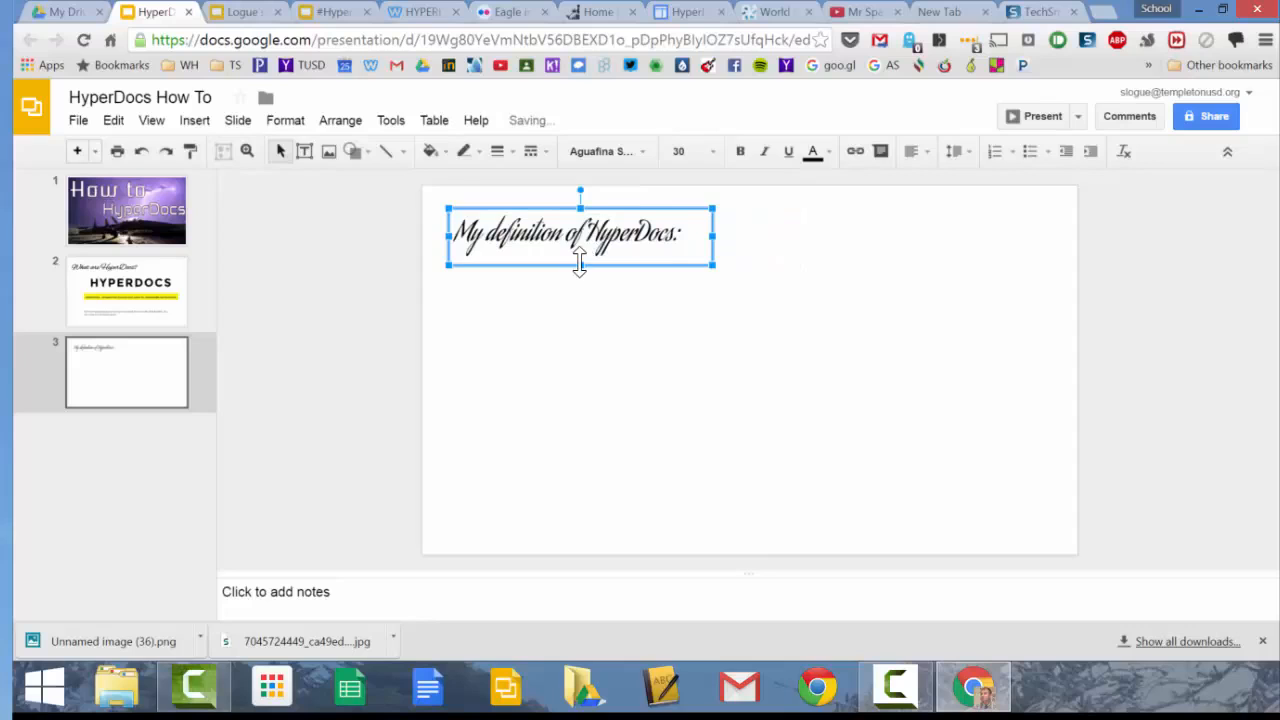
left_click(552, 337)
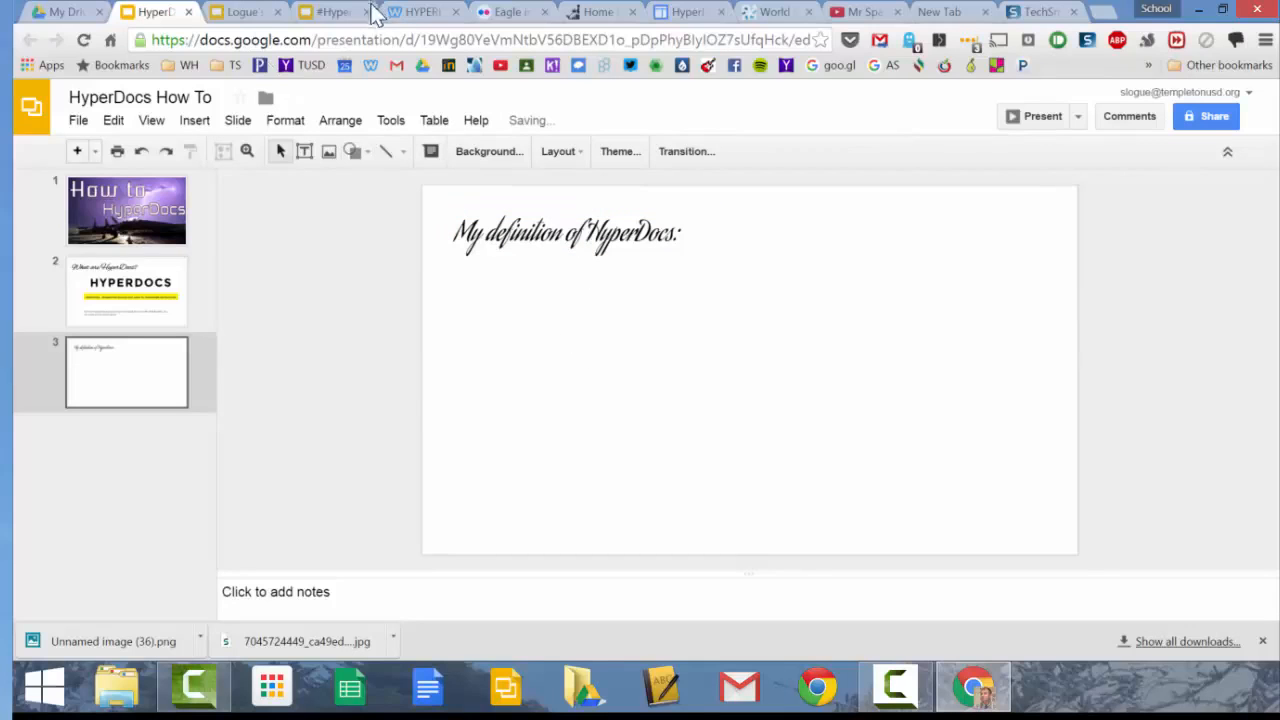
- Paste the HyperDoc definition text box from the #HyperDocs SLOCUE Edcamp presentation onto slide 3, widen it and place it below the title
left_click(341, 14)
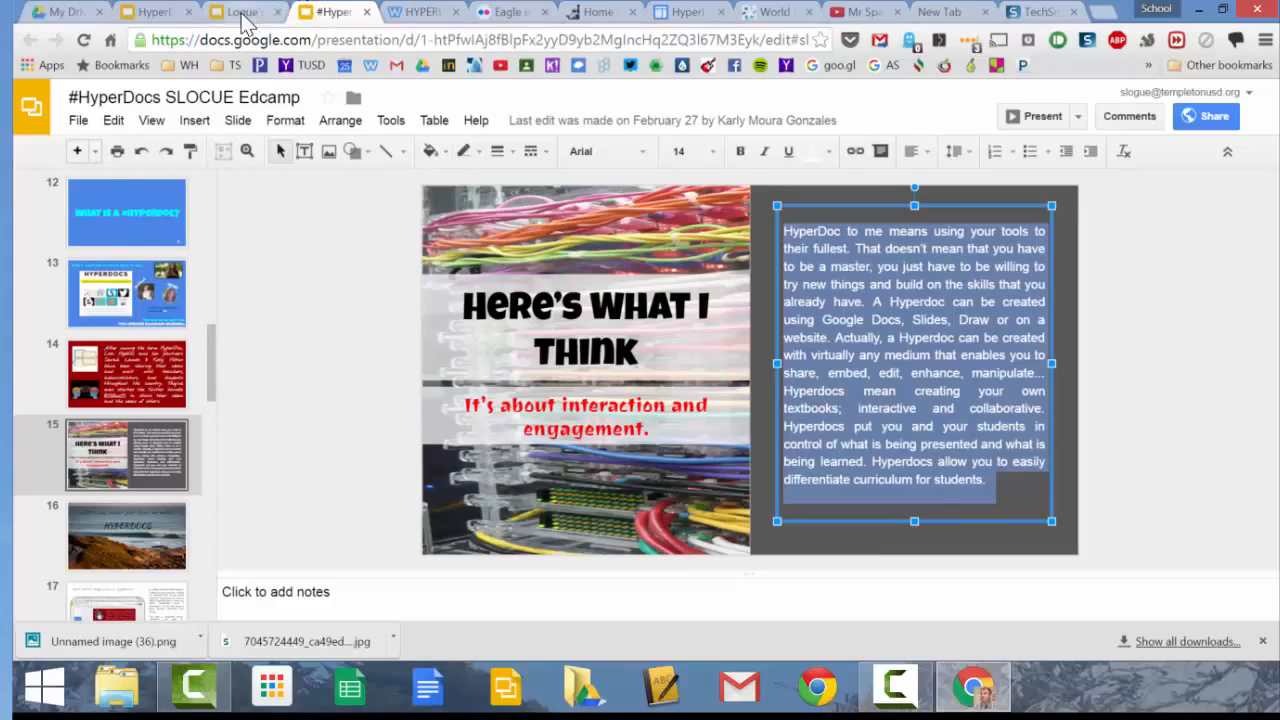
left_click(160, 14)
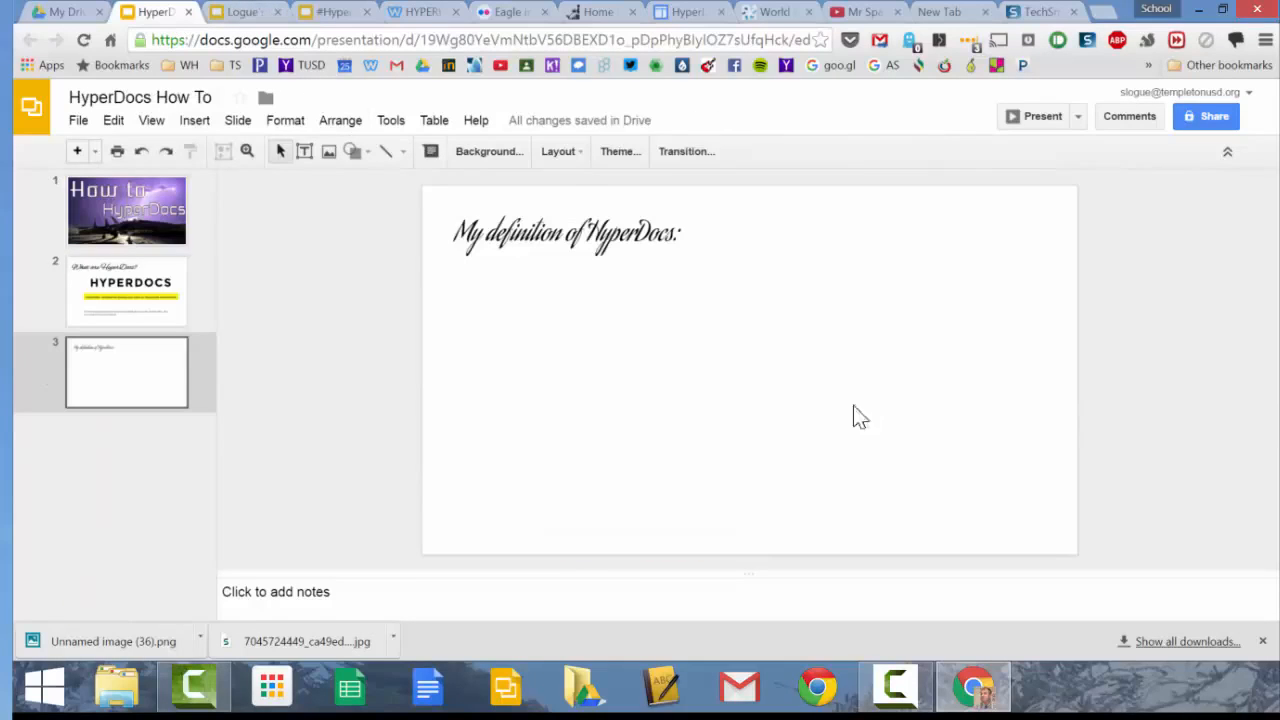
key("ctrl+v")
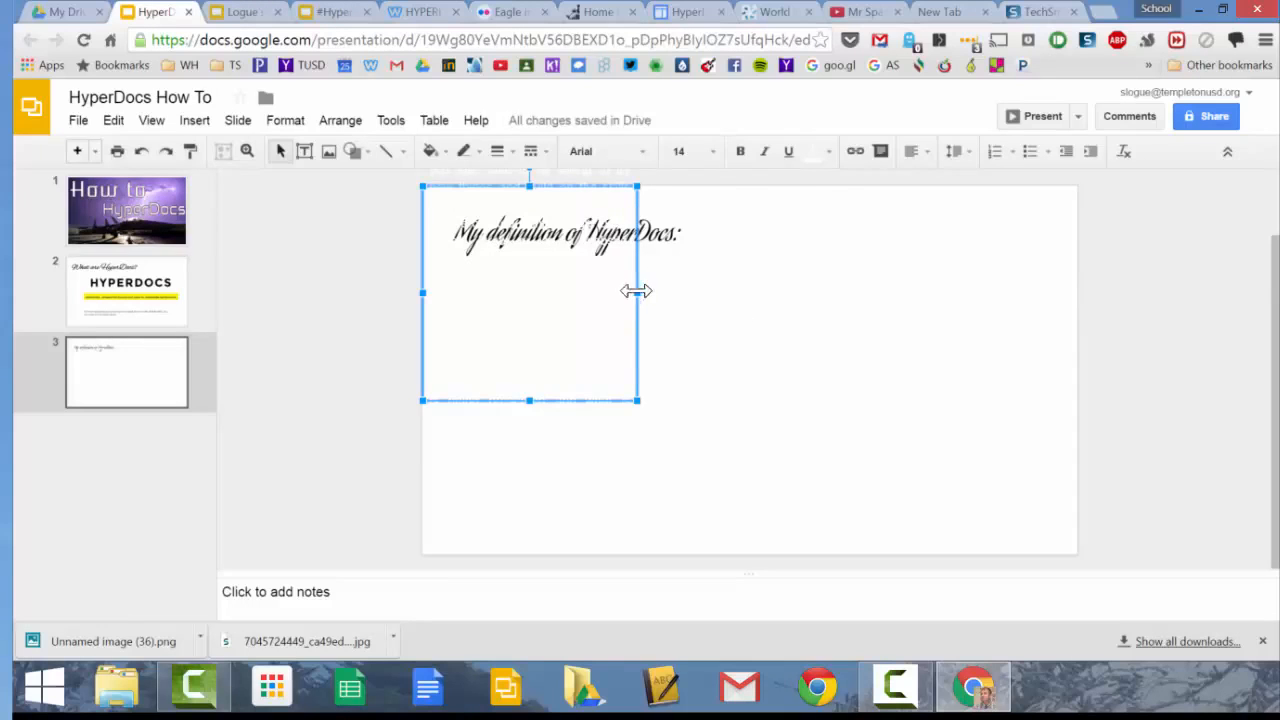
left_click_drag(637, 292, 828, 326)
left_click(741, 435)
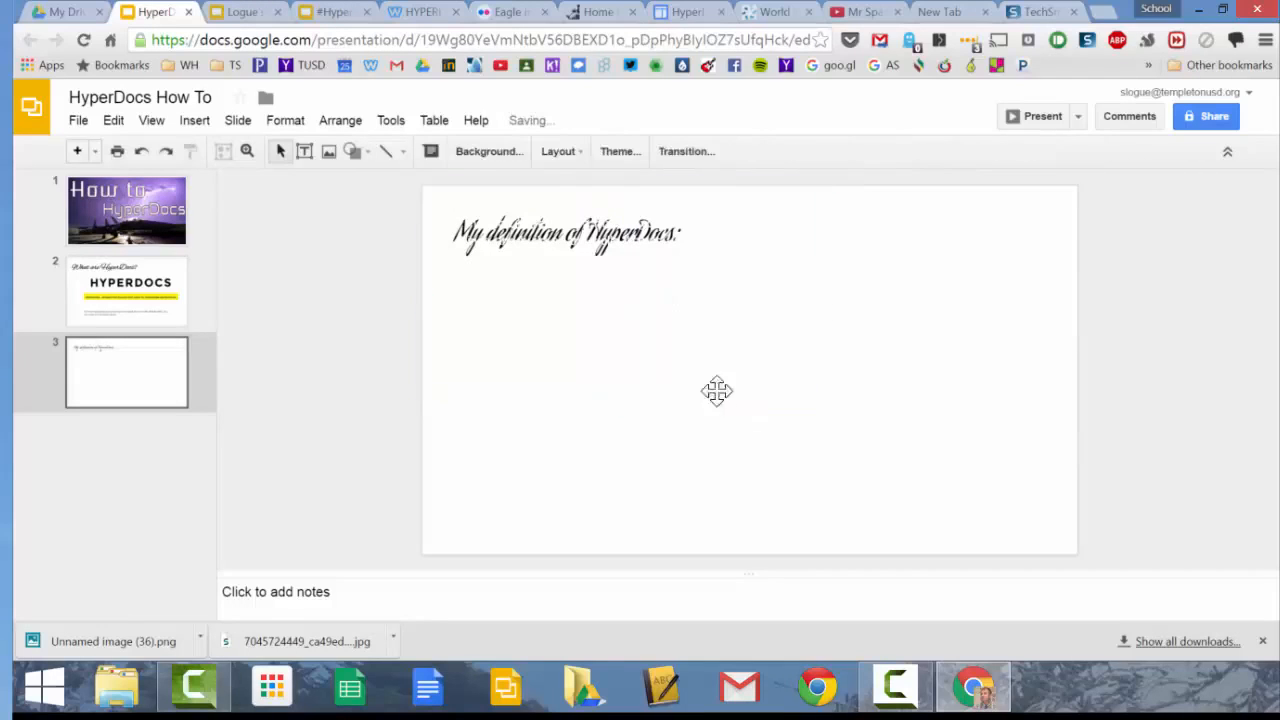
left_click(718, 391)
left_click_drag(720, 398, 847, 471)
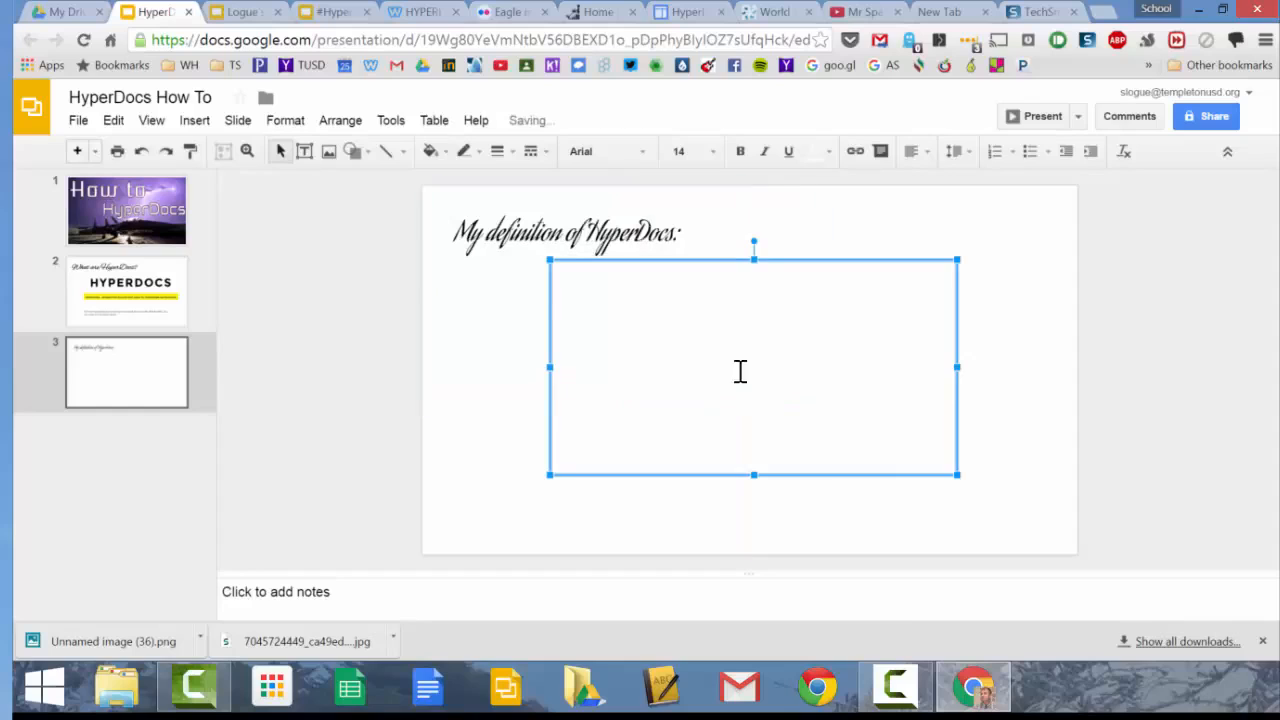
- Change the text color of the whole pasted definition paragraph to black
left_click(562, 277)
type("HyperDoc to me means using your tools to their fullest. That doesn't mean that you have to be a master, you just have to be willing to try new things and build on the skills that you already have. A Hyperdoc can be created using Google Docs, Slides, Draw or on a website. Actually, a Hyperdoc can be created with virtually any medium that enables you to share, embed, edit, enhance, manipulate... Hyperdocs mean creating your own textbooks; interactive and collaborative. Hyperdocs put you and your students in control of what is being presented and what is being learned. Hyperdocs allow you to easily differentiate curriculum for students.")
left_click_drag(562, 277, 820, 469)
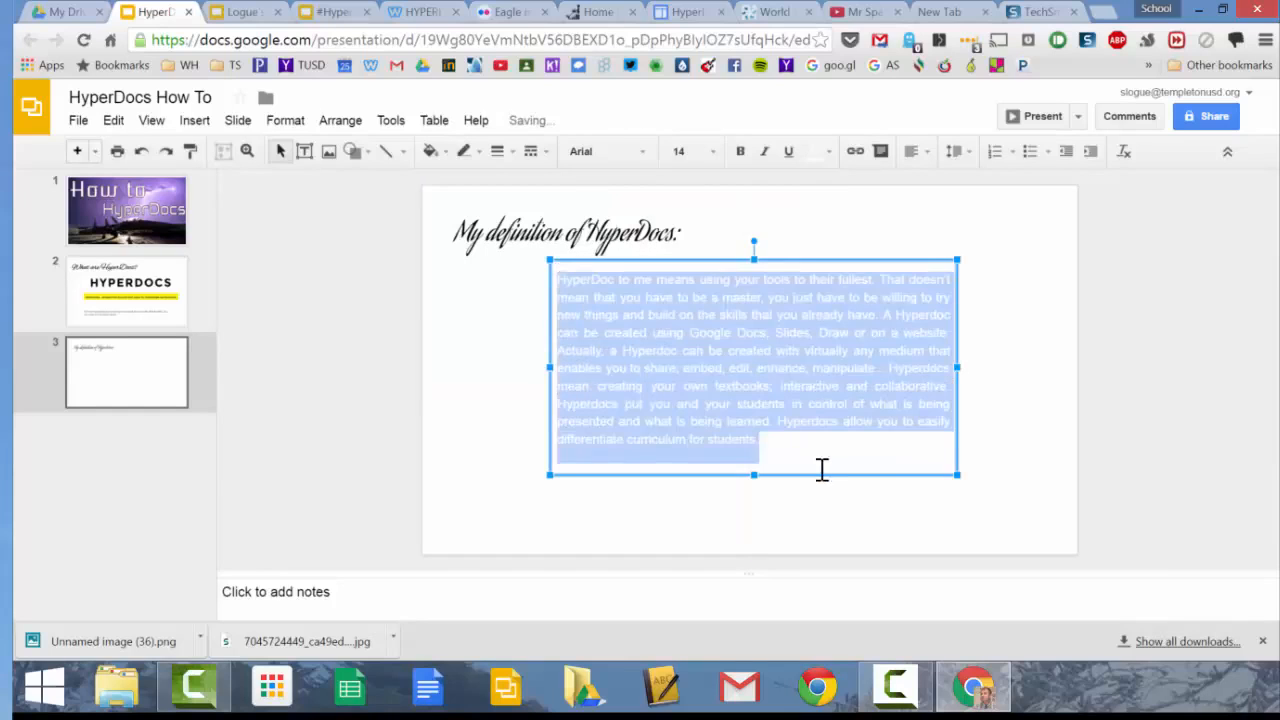
left_click(818, 151)
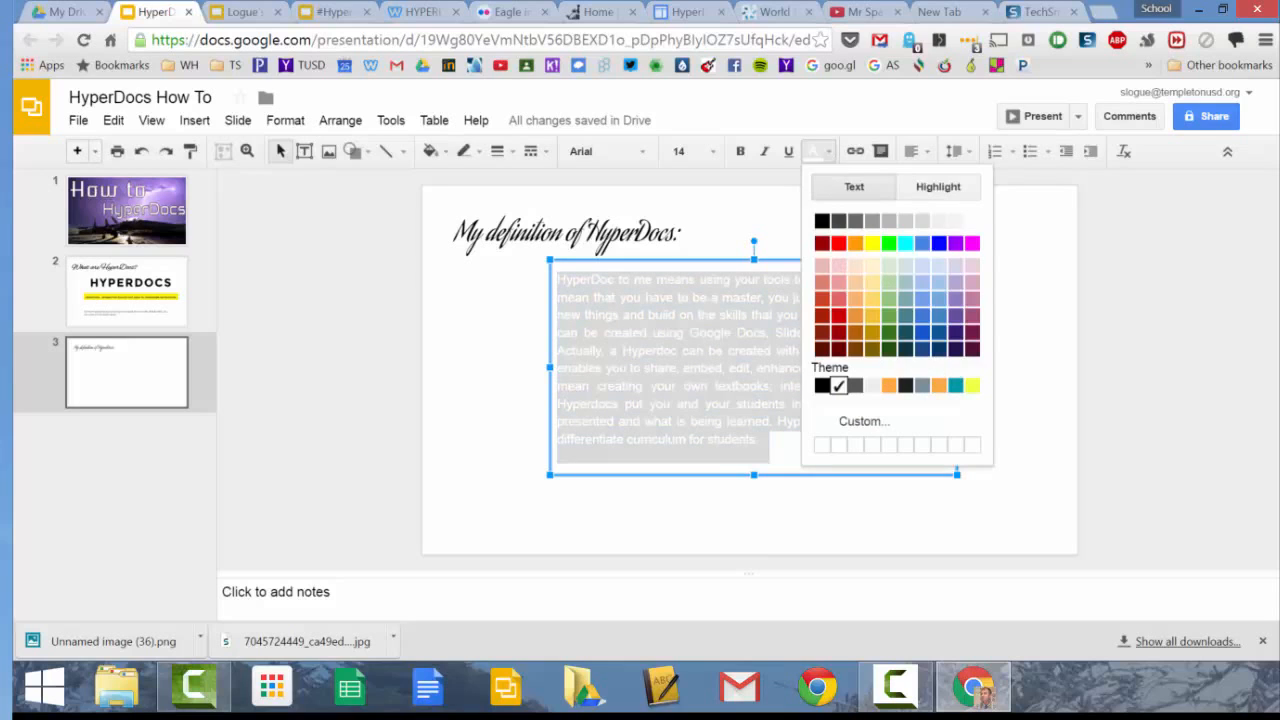
left_click(821, 220)
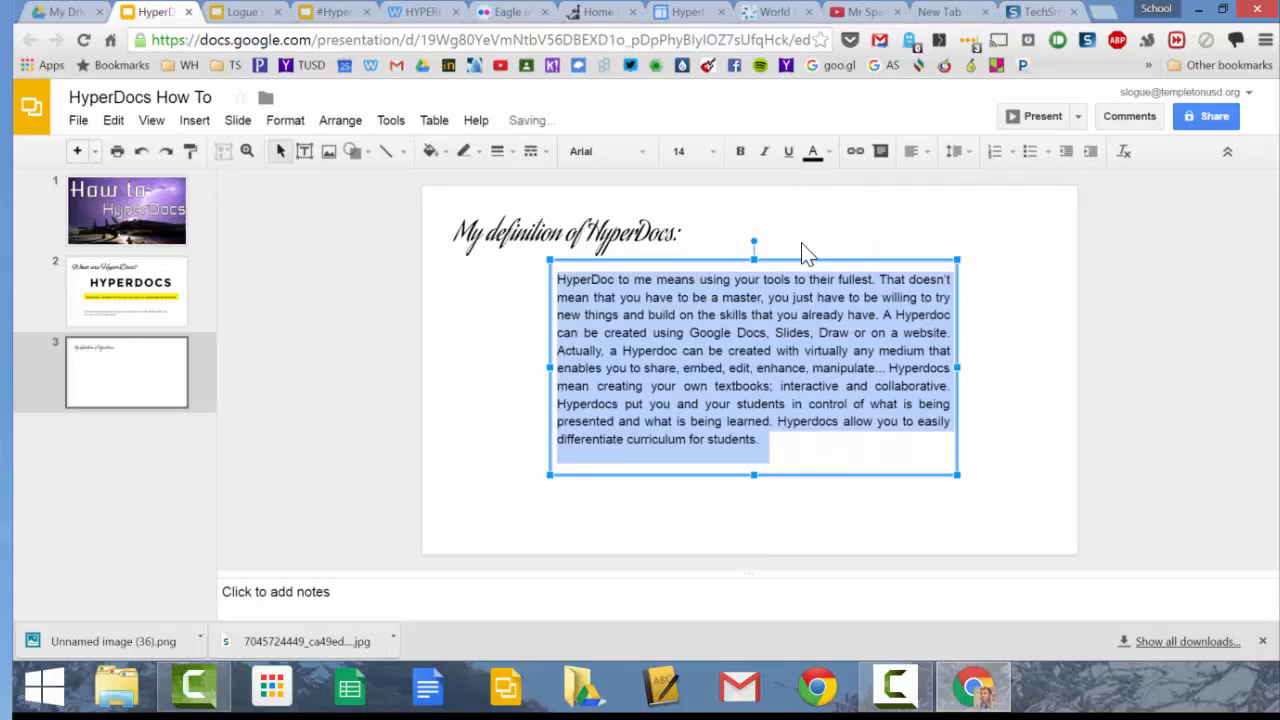
- Align the definition text box with the title's left edge, make it taller and narrower, and position it just below the title
left_click_drag(808, 260, 706, 262)
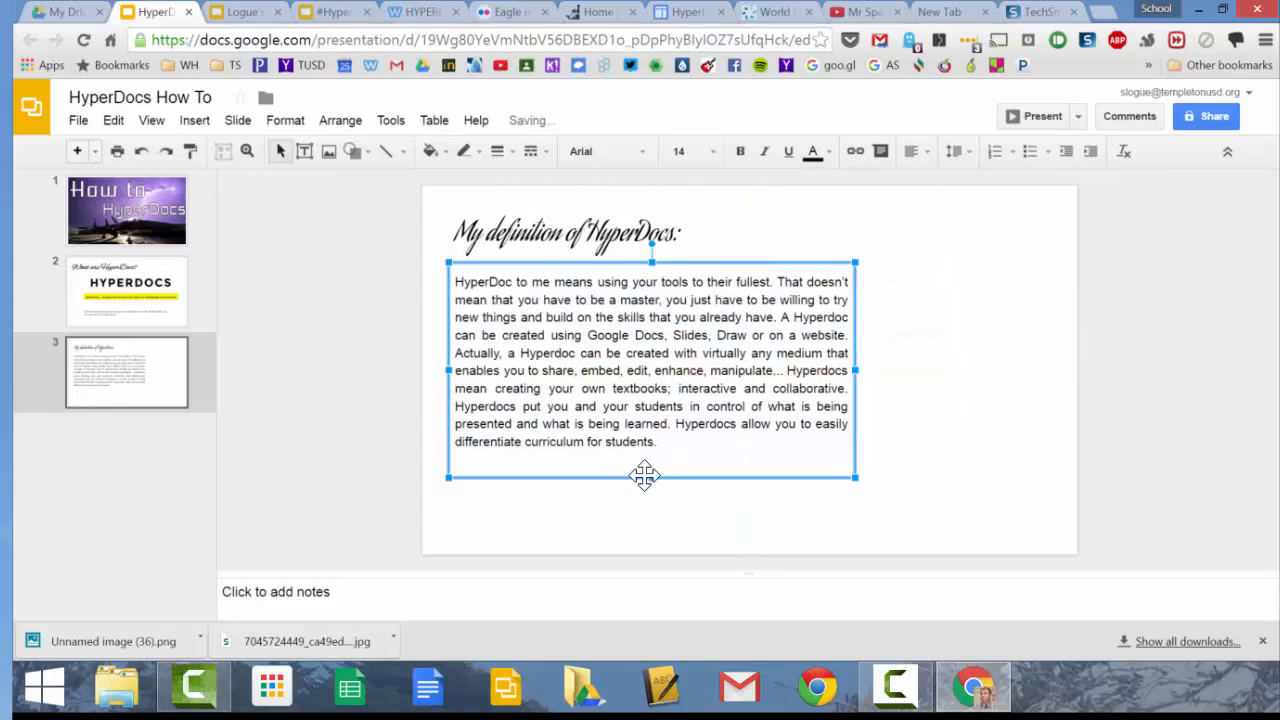
left_click_drag(651, 477, 655, 514)
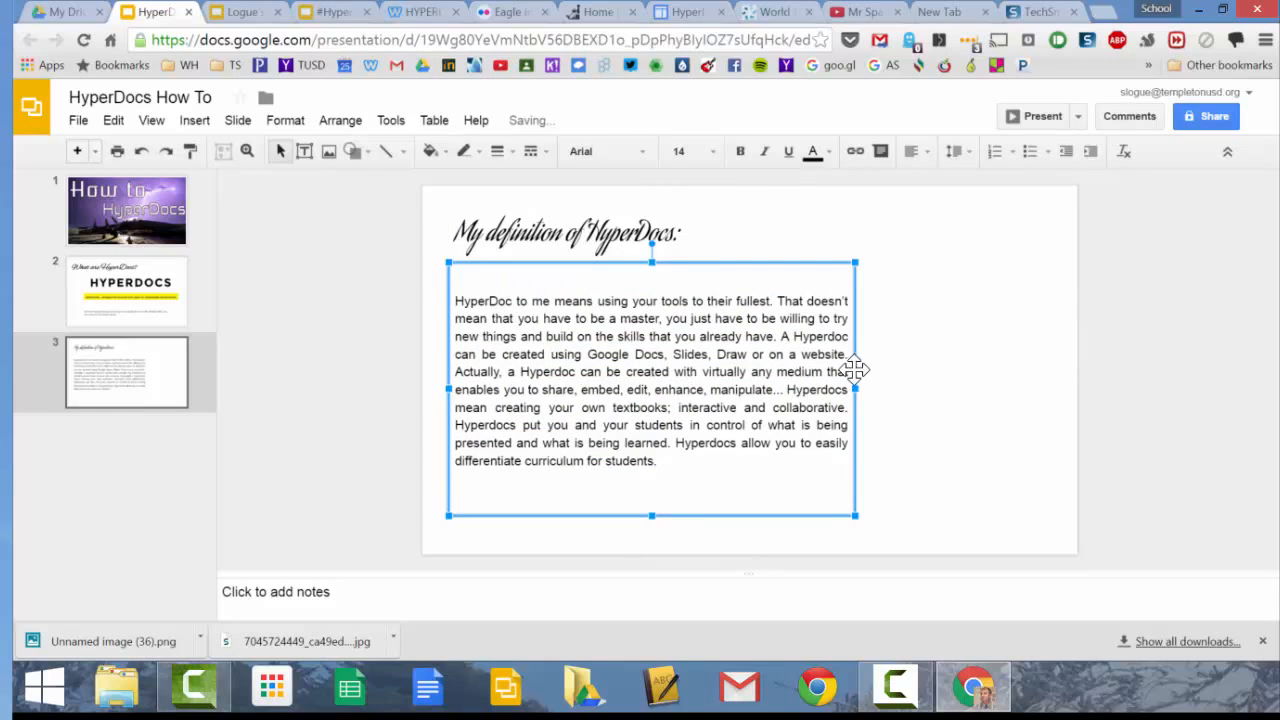
left_click_drag(850, 389, 755, 389)
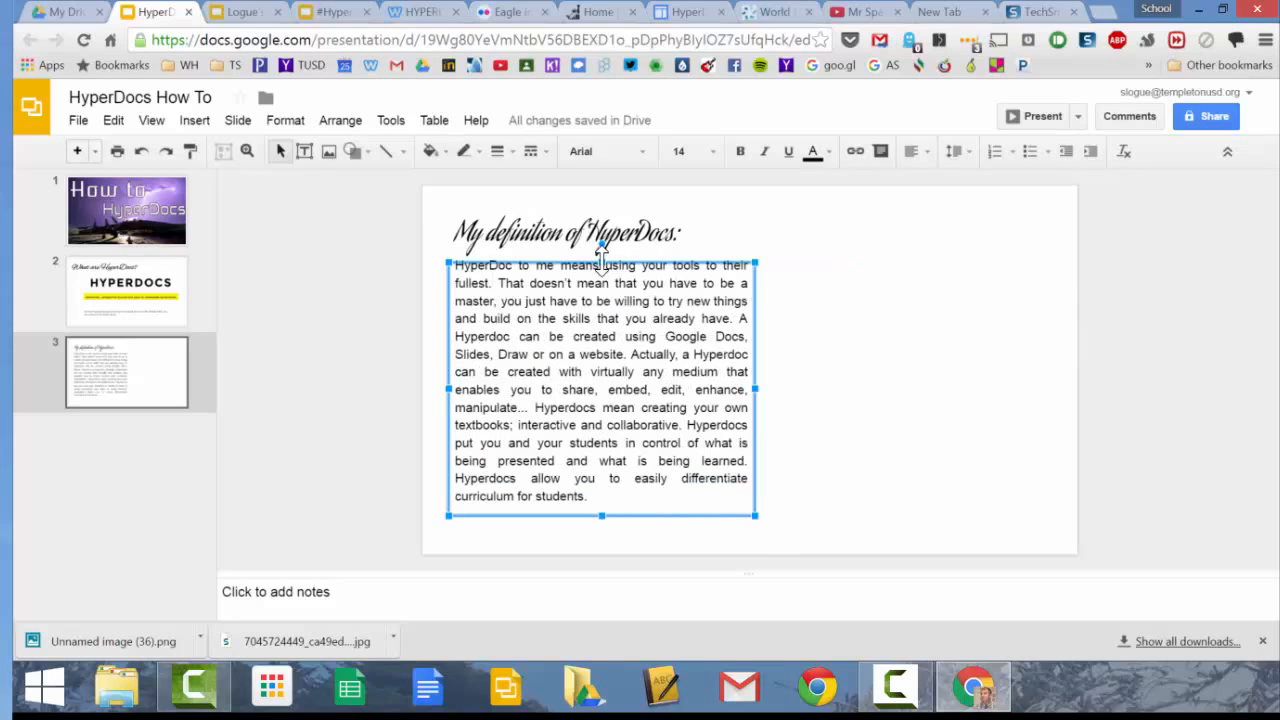
left_click_drag(601, 262, 602, 260)
left_click(835, 400)
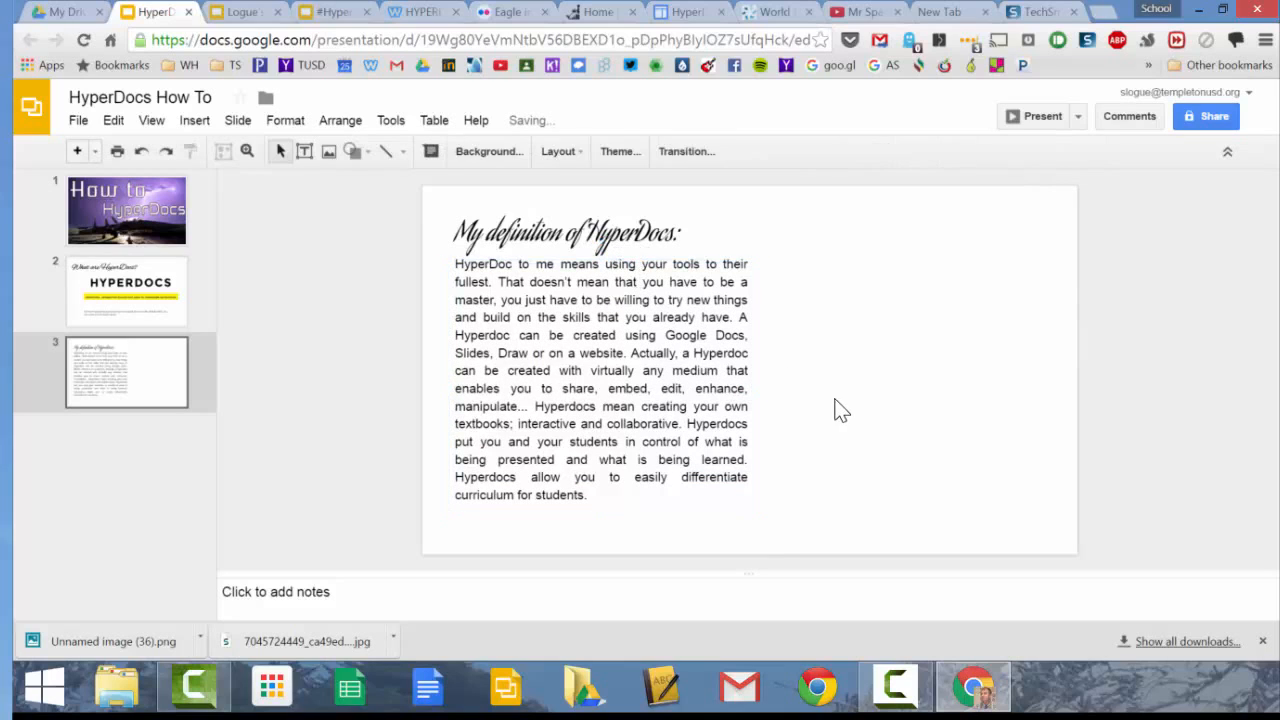
left_click(692, 334)
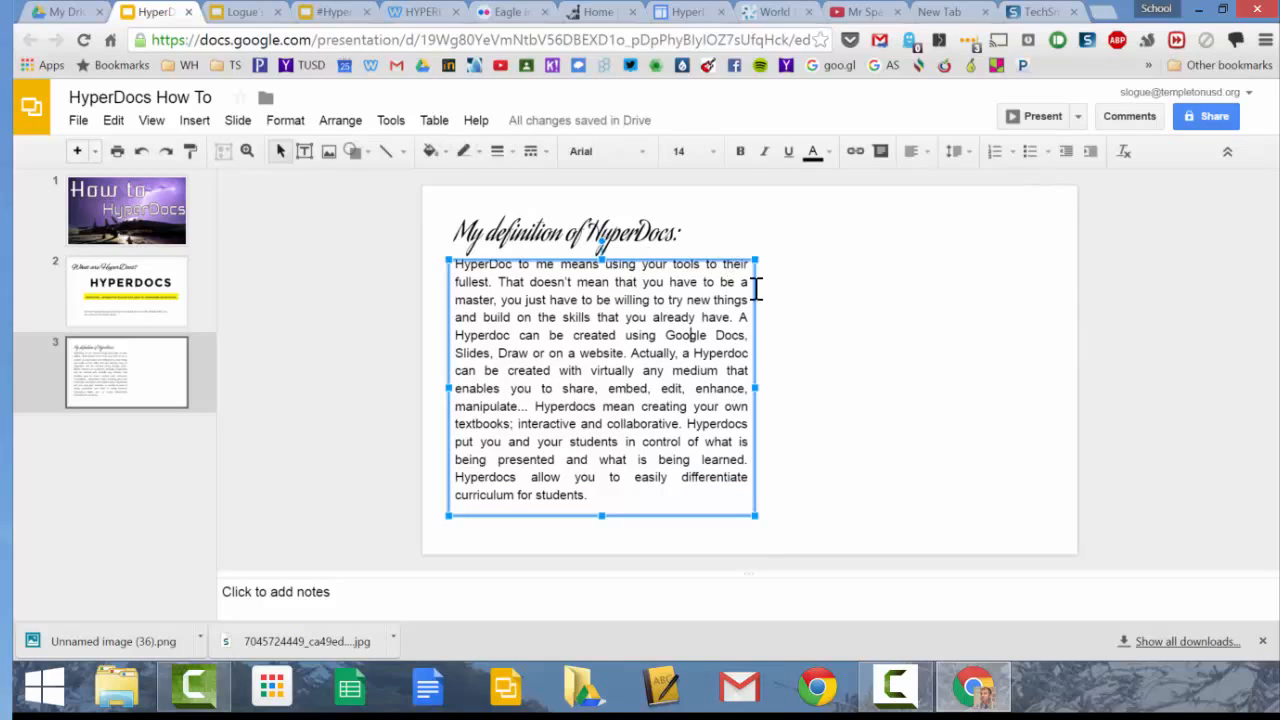
left_click_drag(760, 373, 760, 391)
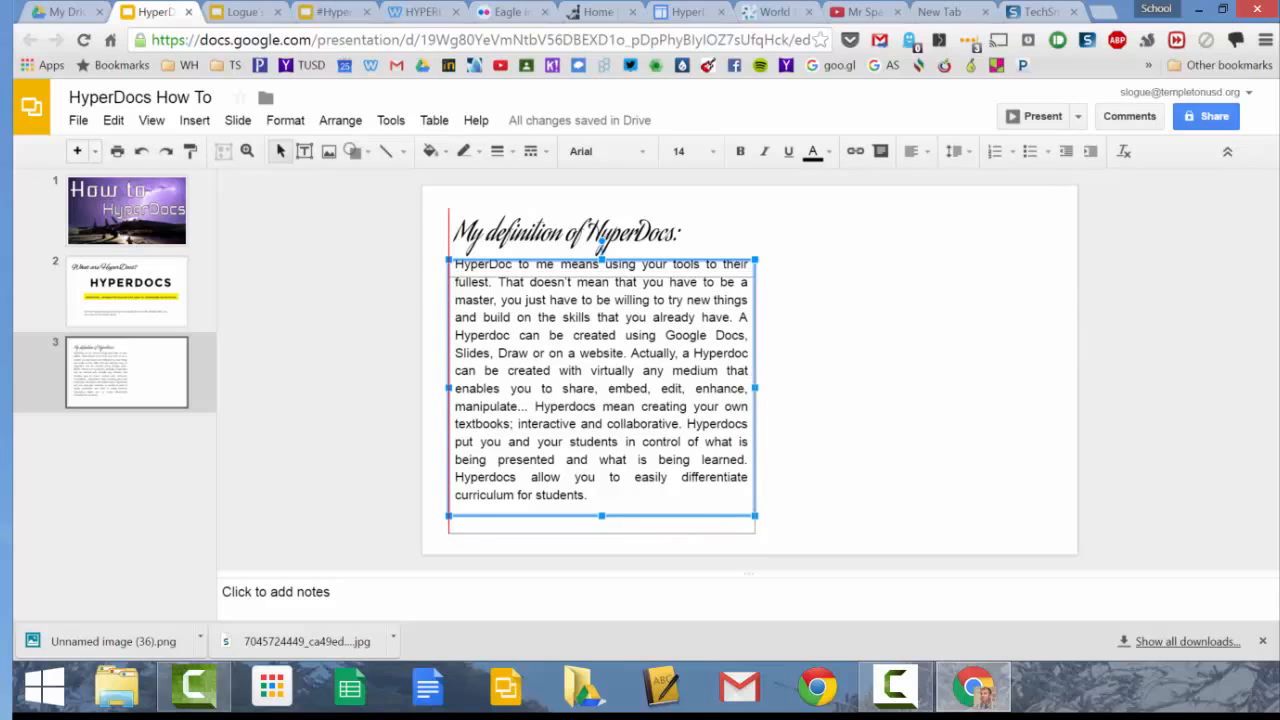
- Set the "My definition of HyperDocs:" title to size 36 and widen its text box so it fits on one line
left_click(637, 232)
left_click_drag(680, 232, 452, 232)
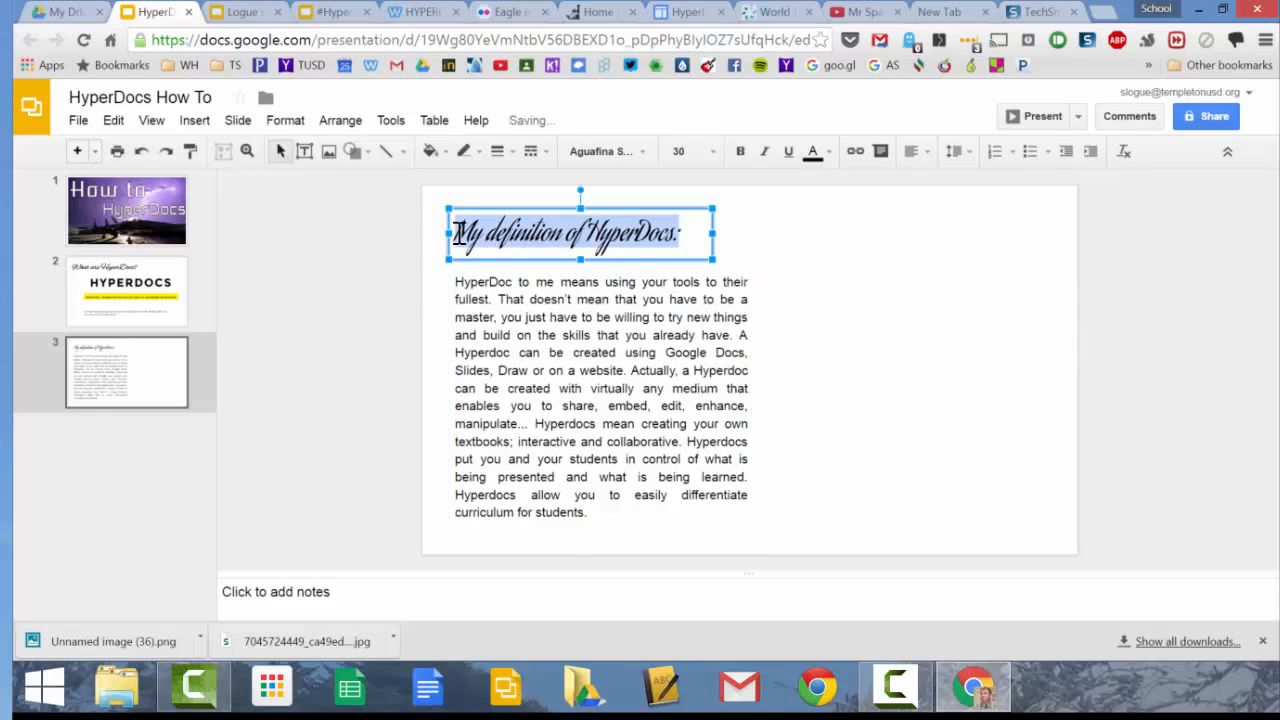
left_click(706, 151)
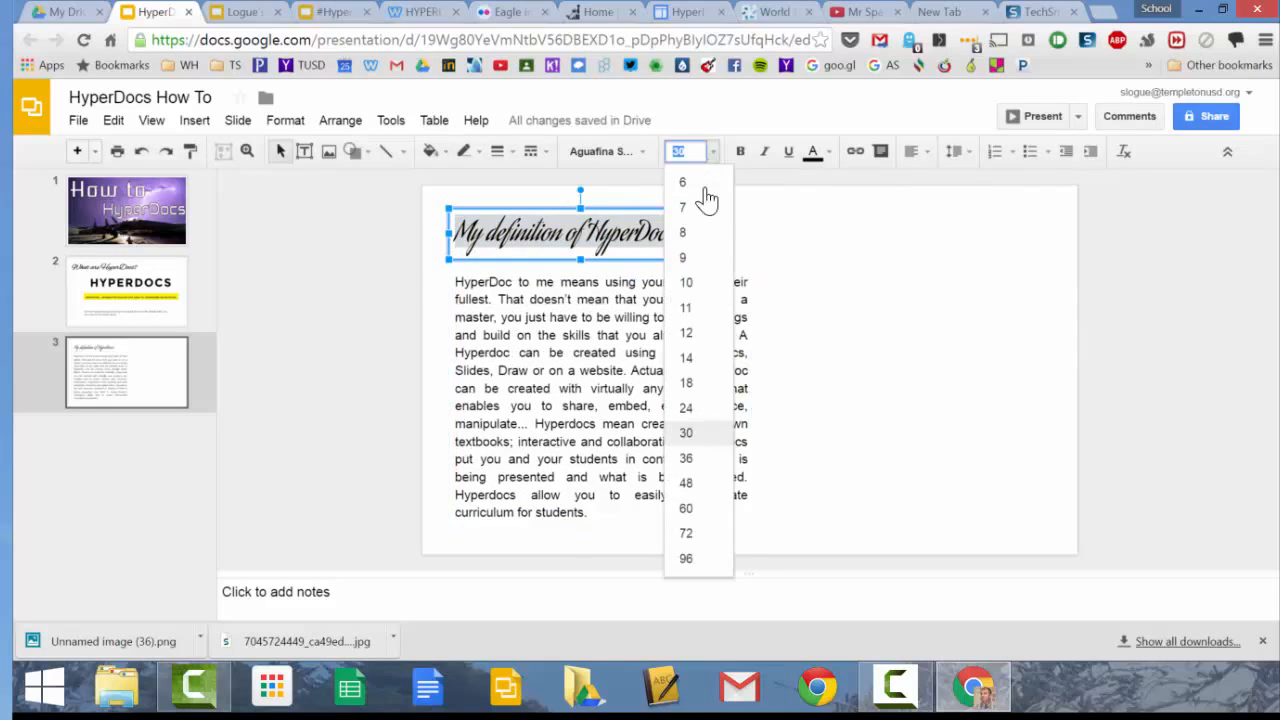
left_click(703, 476)
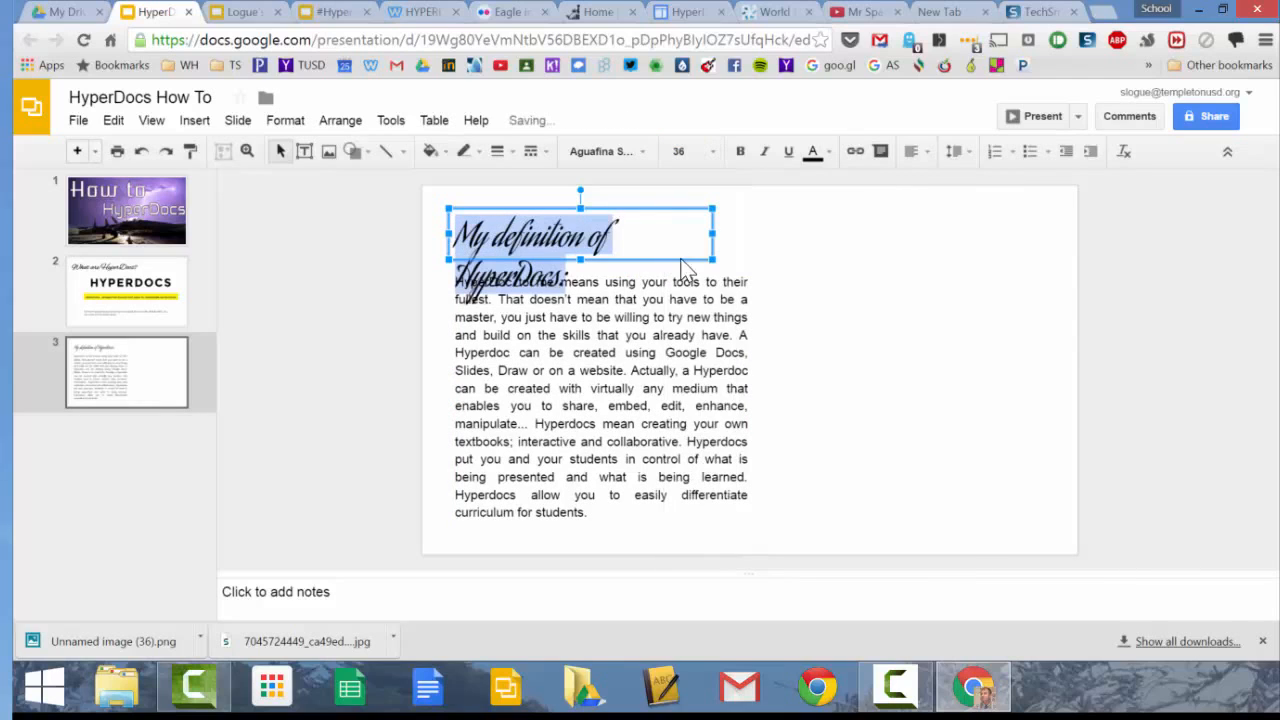
left_click(710, 228)
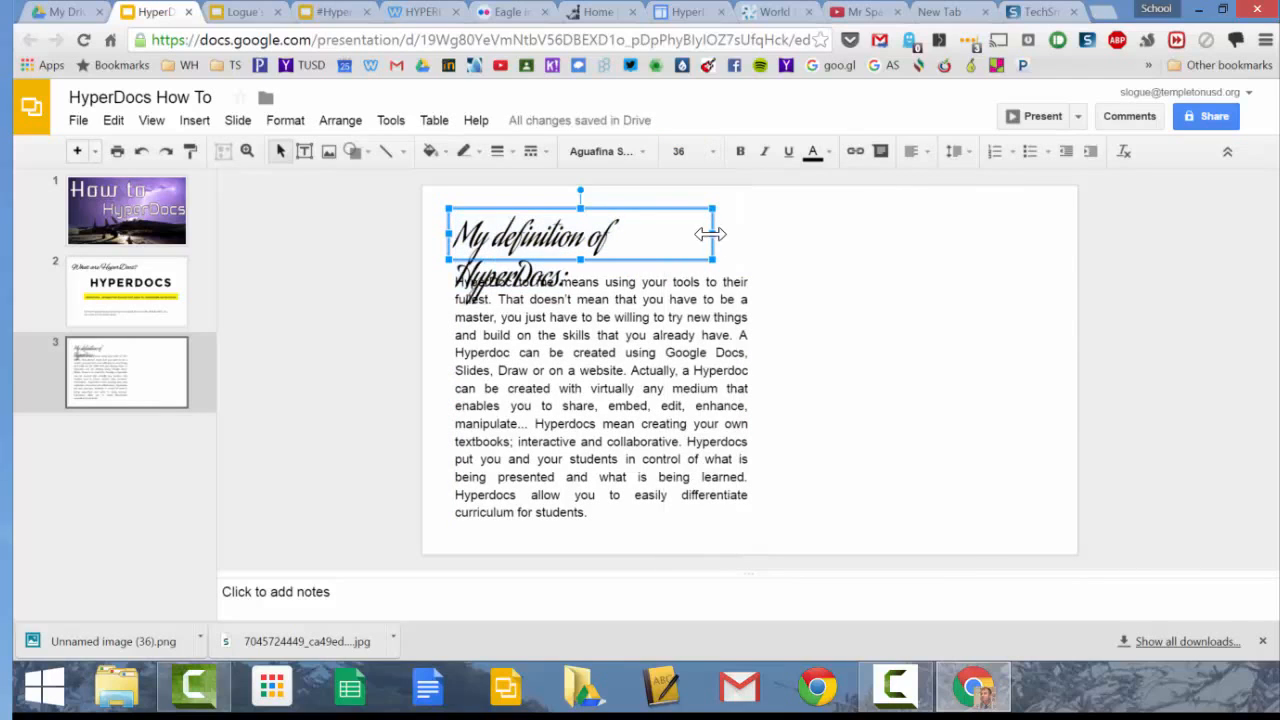
left_click_drag(712, 233, 766, 233)
left_click(810, 280)
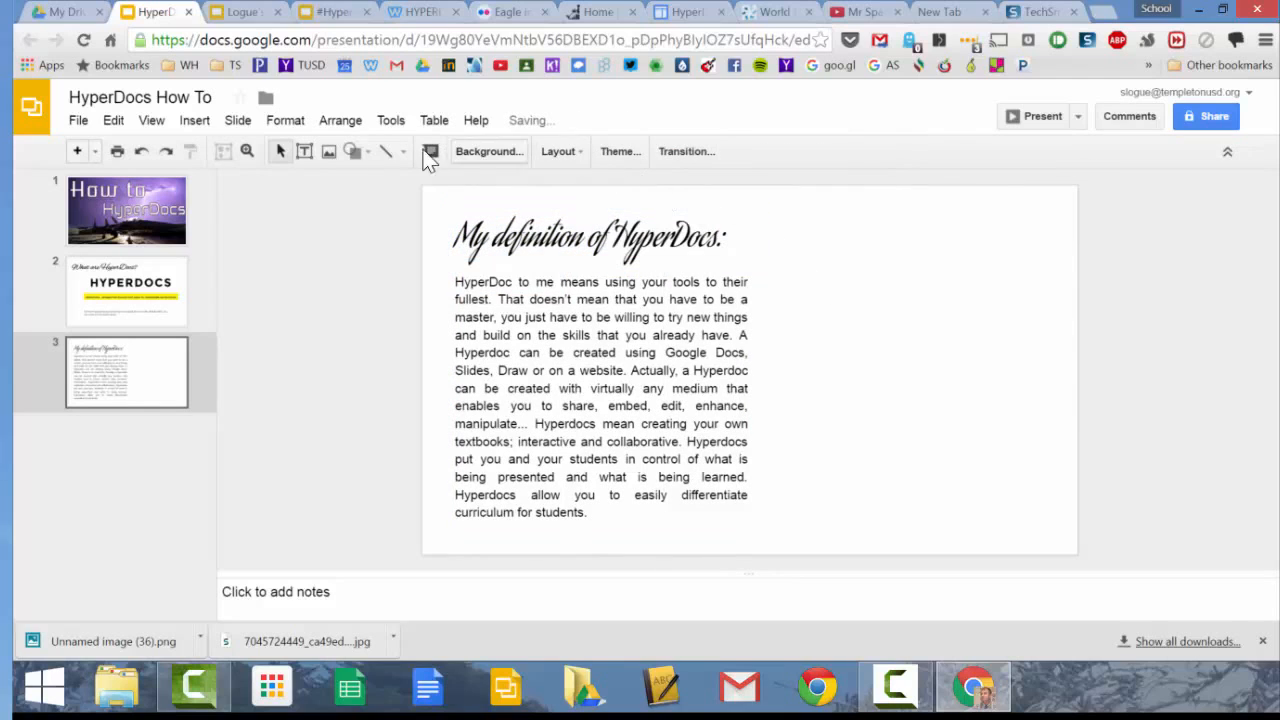
- Insert a text box to the right of the slide title reading "What is your definition of HyperDocs?"
left_click(305, 151)
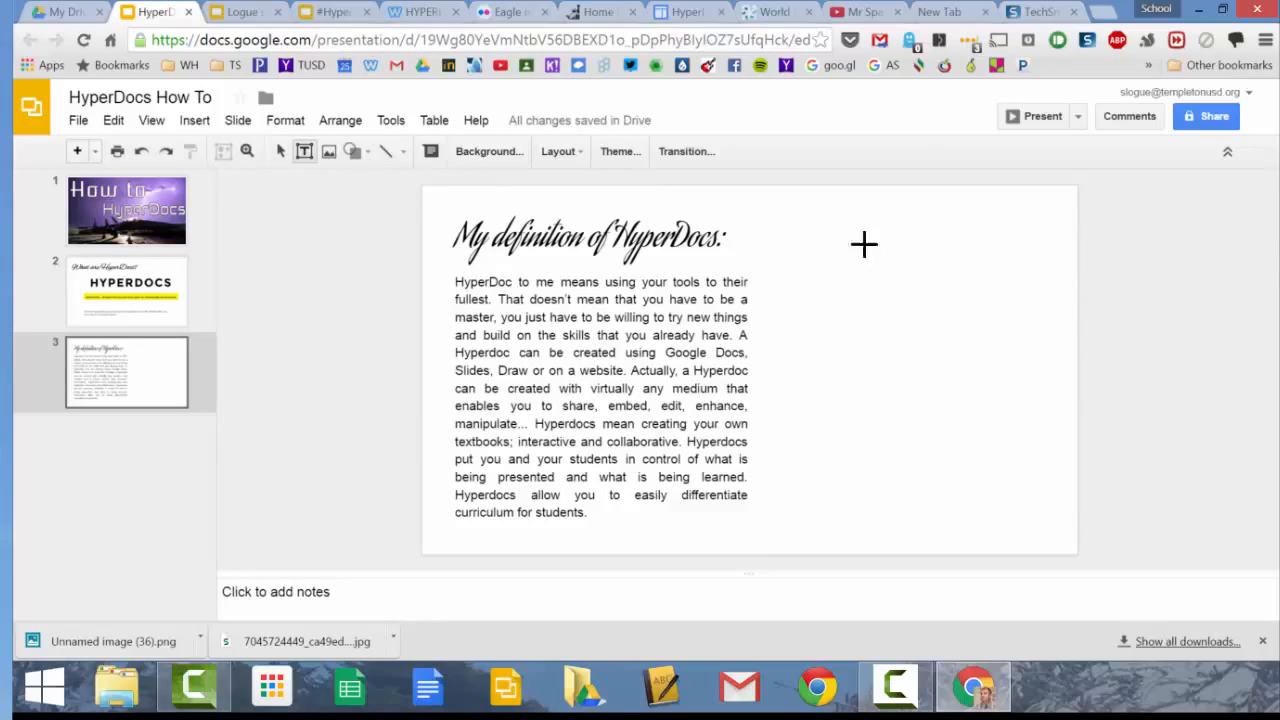
left_click_drag(798, 226, 1066, 268)
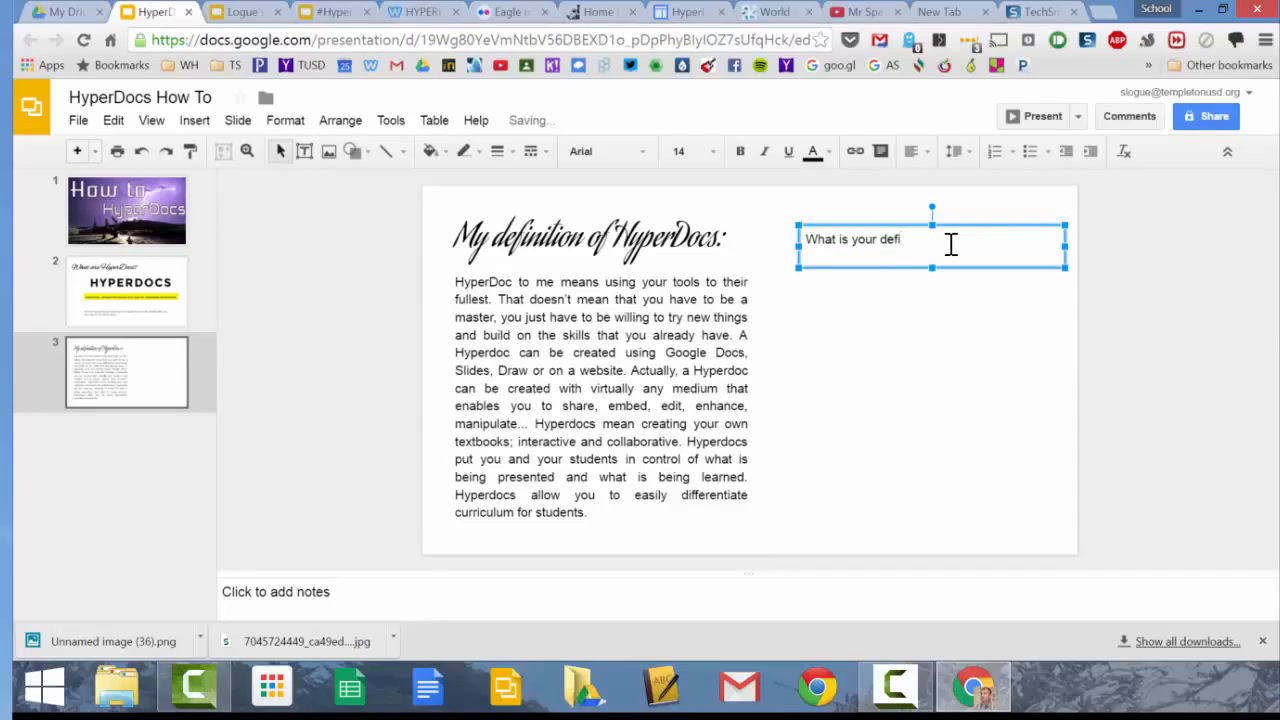
type("What is your definition of HyperDocs?")
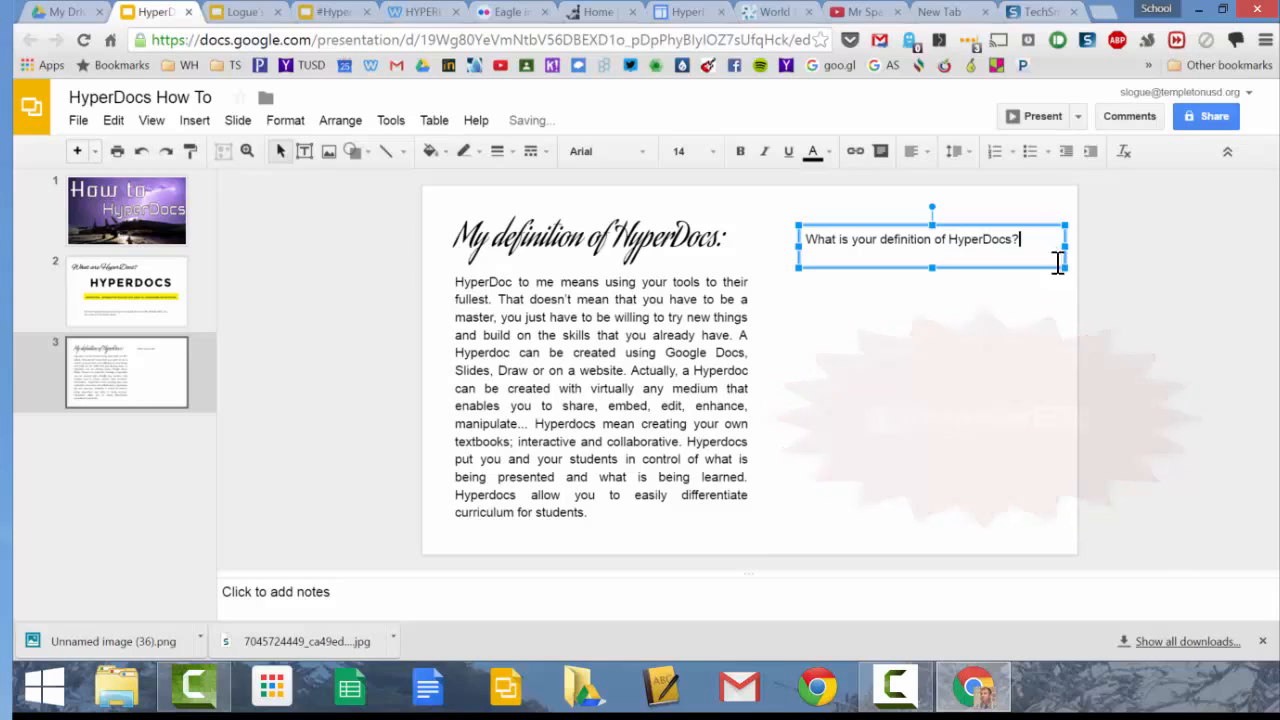
- Make the "What is your definition of HyperDocs?" text bold and set its size to 18
left_click_drag(966, 249, 795, 245)
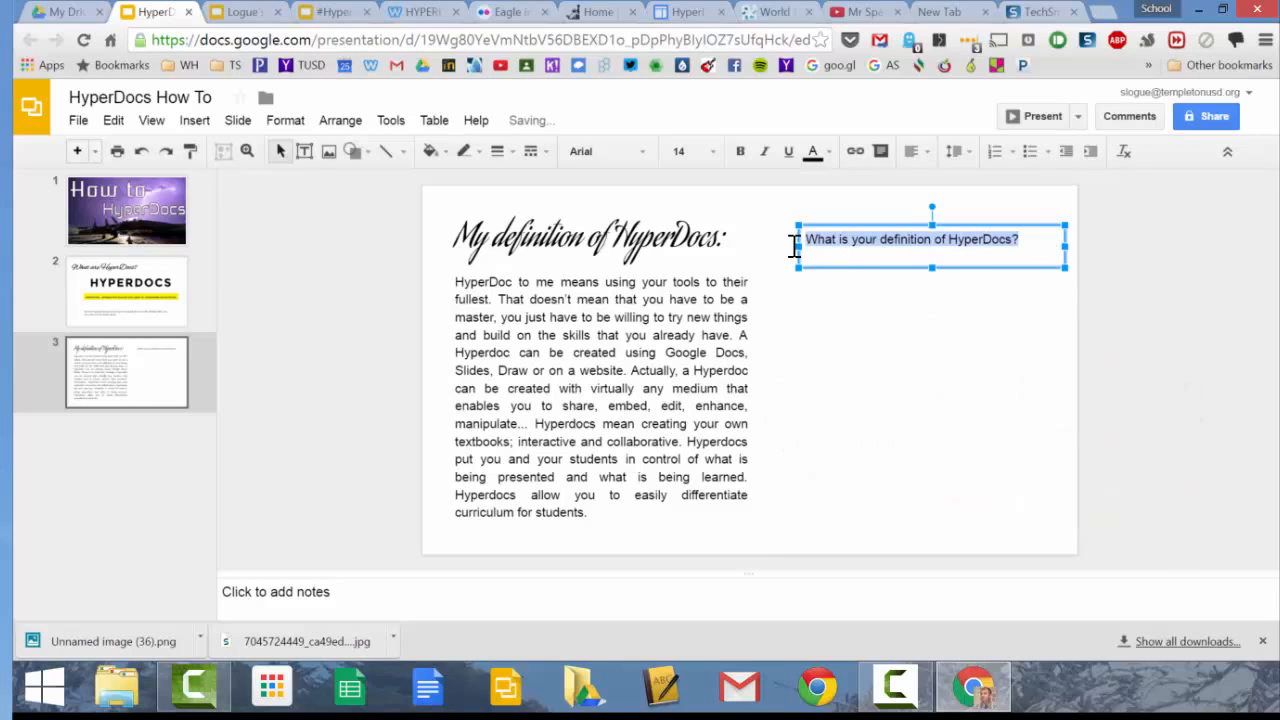
left_click(814, 151)
left_click(740, 151)
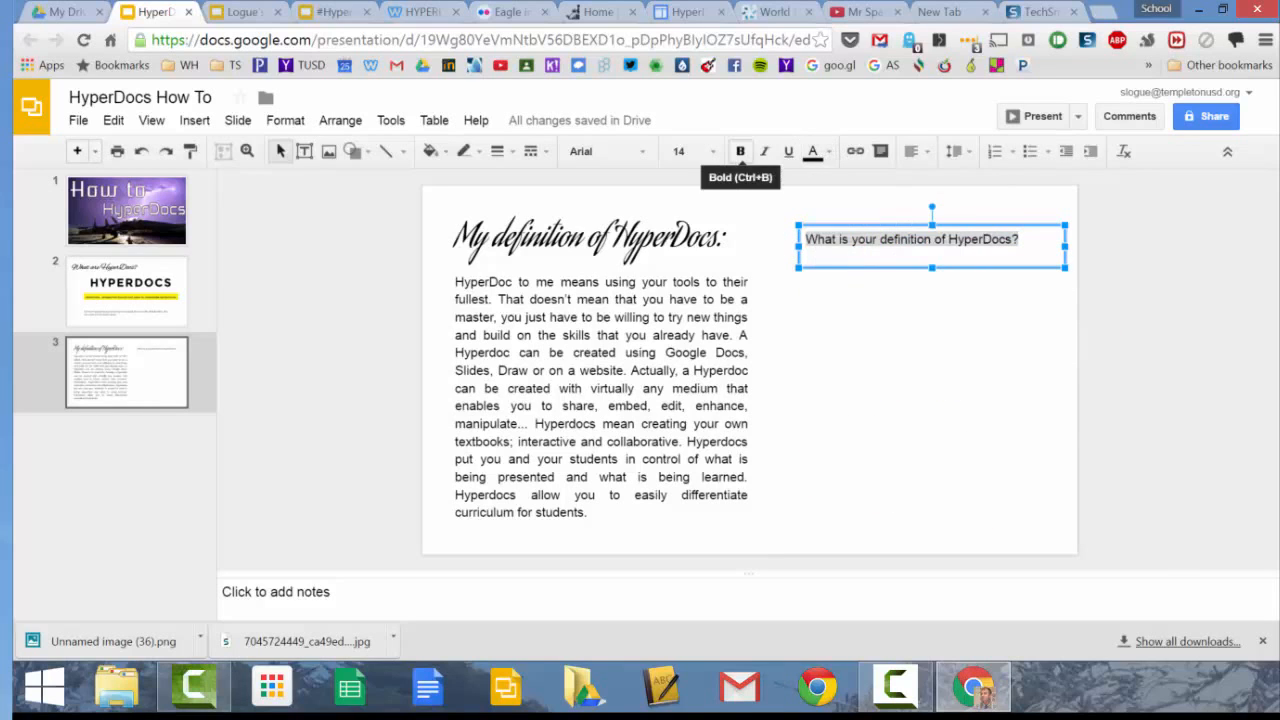
left_click(740, 151)
left_click(712, 151)
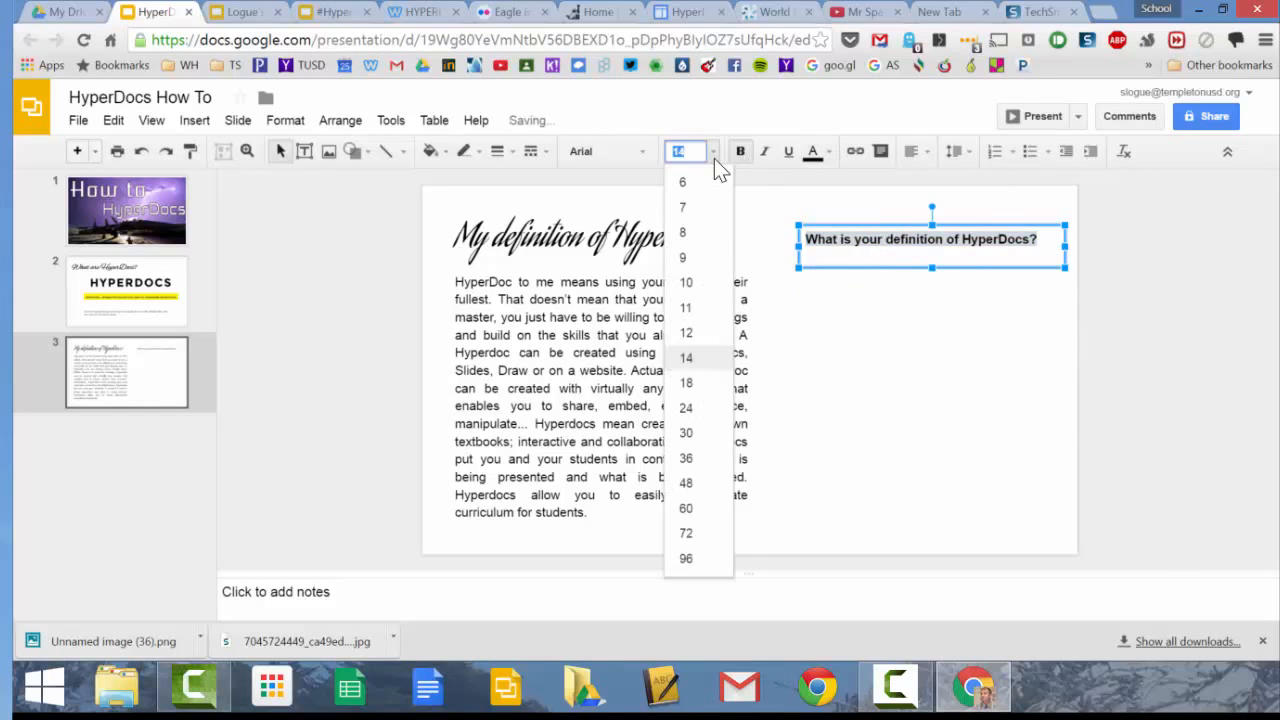
left_click(687, 384)
- Move the question text box slightly down and extend its left edge toward the definition paragraph
left_click_drag(885, 225, 879, 263)
left_click_drag(1053, 280, 1068, 282)
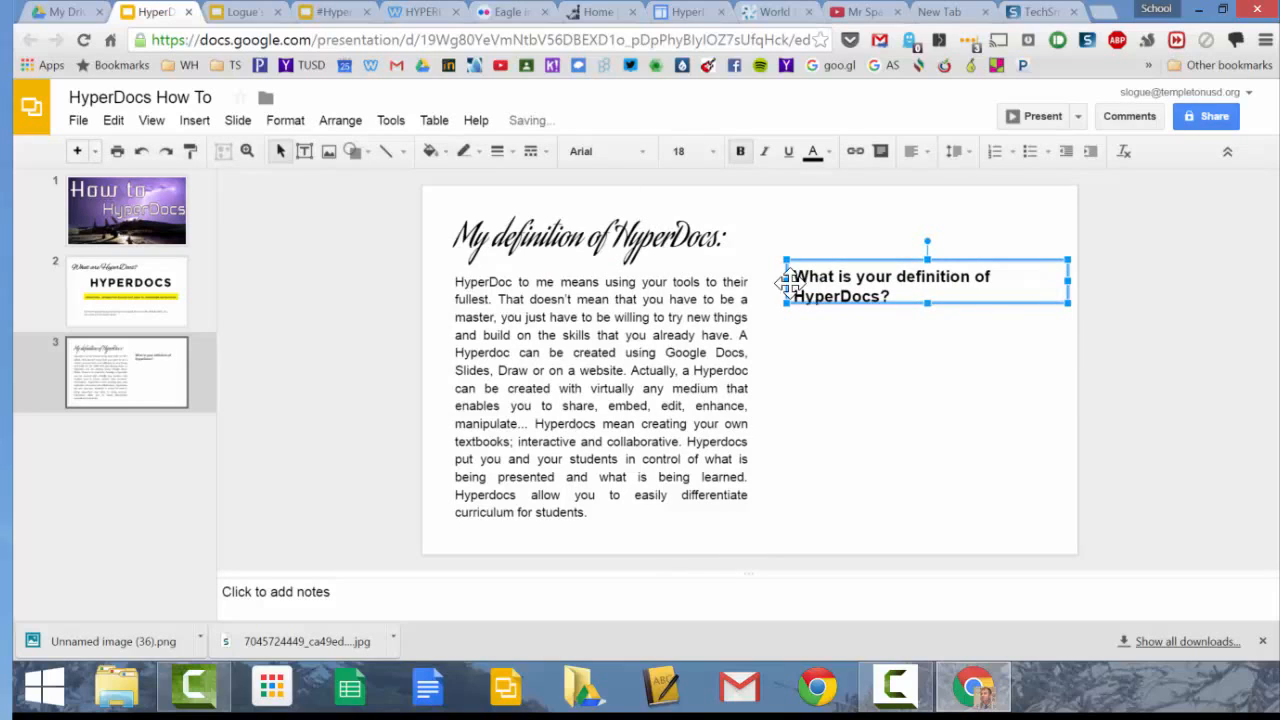
left_click_drag(787, 282, 774, 282)
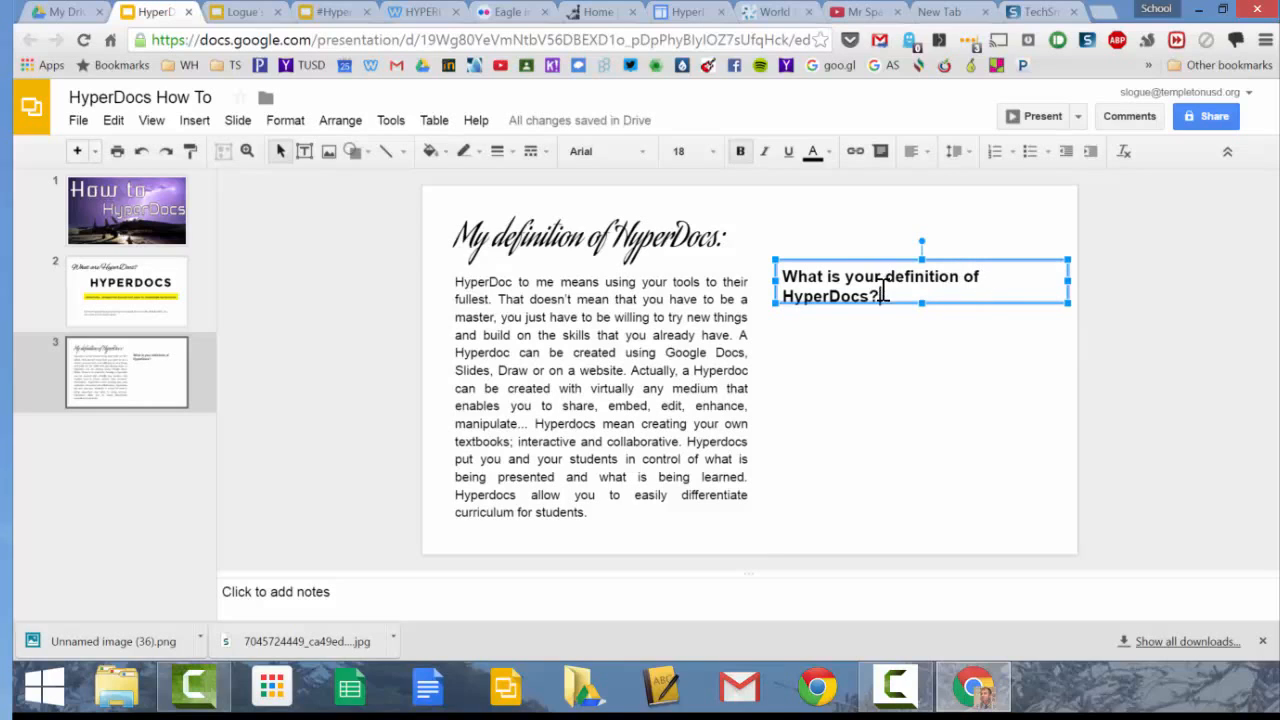
- Set the font size of the question text to 16
left_click_drag(882, 292, 778, 272)
left_click(685, 151)
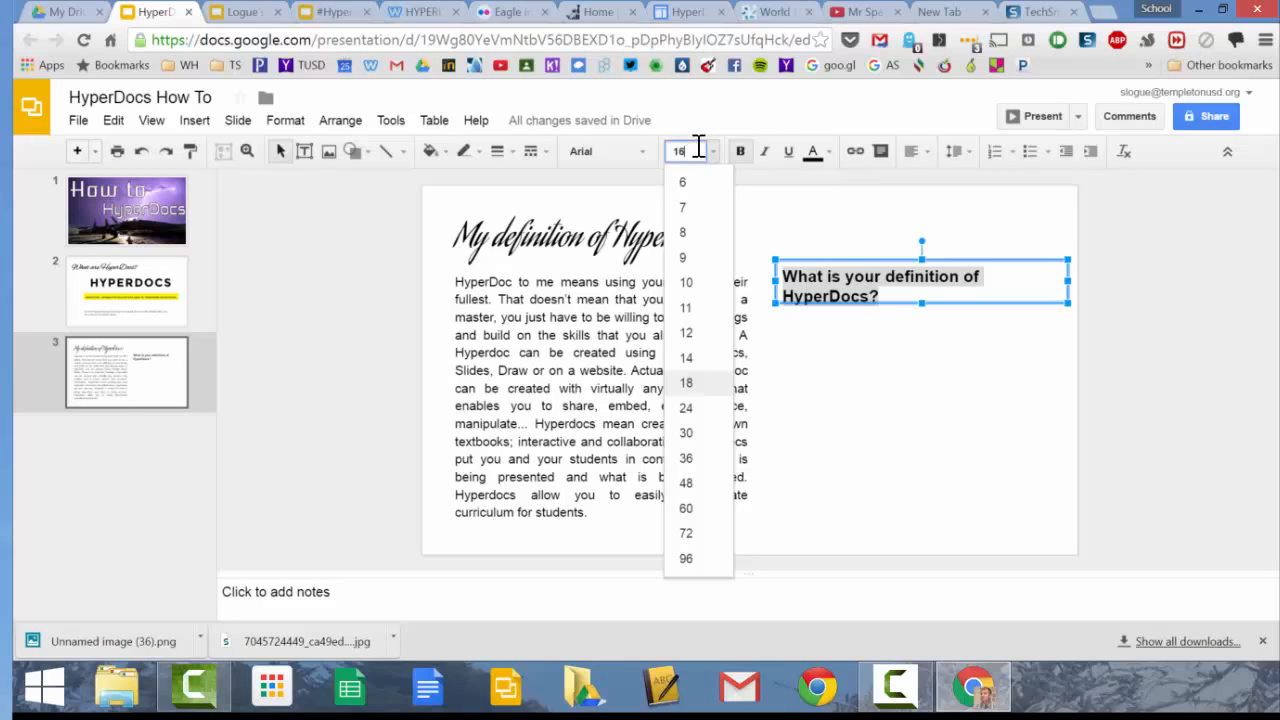
key("BackSpace")
type("6")
key("Return")
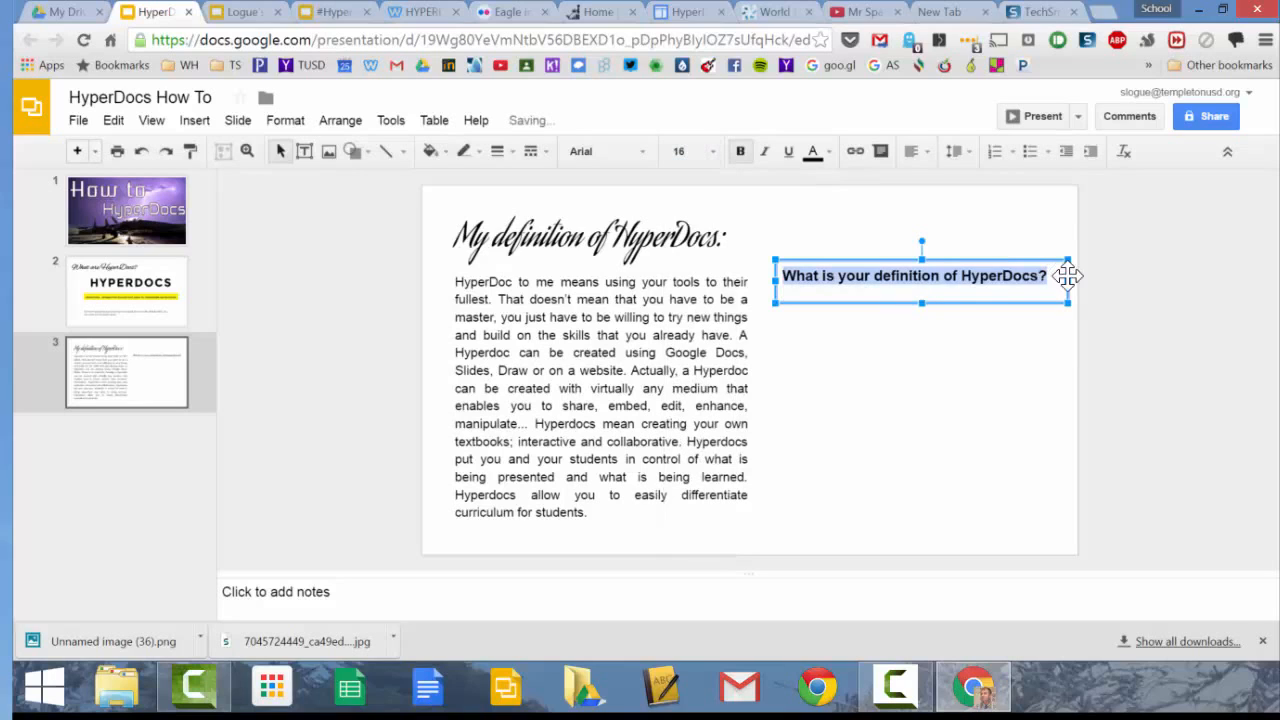
- Narrow the question text box slightly and move it up level with the slide title
left_click(1062, 280)
left_click_drag(1058, 281, 1059, 282)
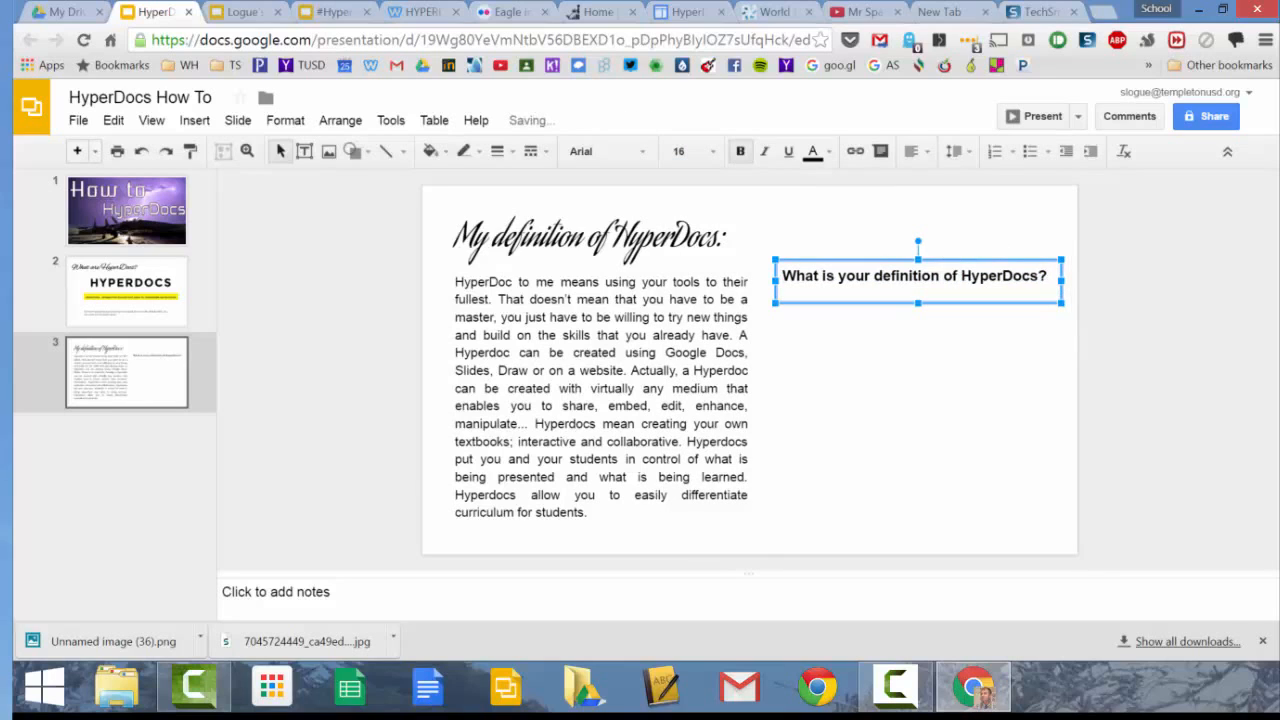
left_click_drag(960, 260, 966, 236)
left_click(940, 325)
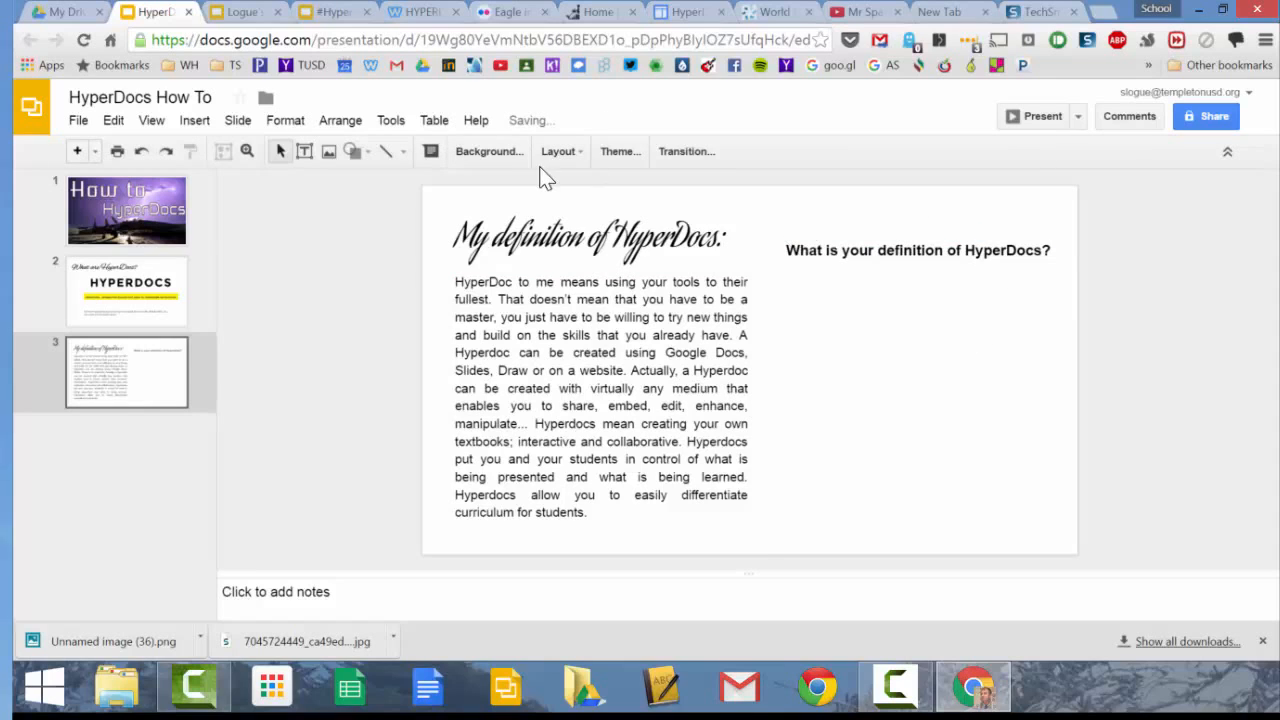
- Add a large empty text box below the question, about as wide as the question and nearly as tall as the definition paragraph
left_click(304, 151)
left_click_drag(790, 277, 1051, 508)
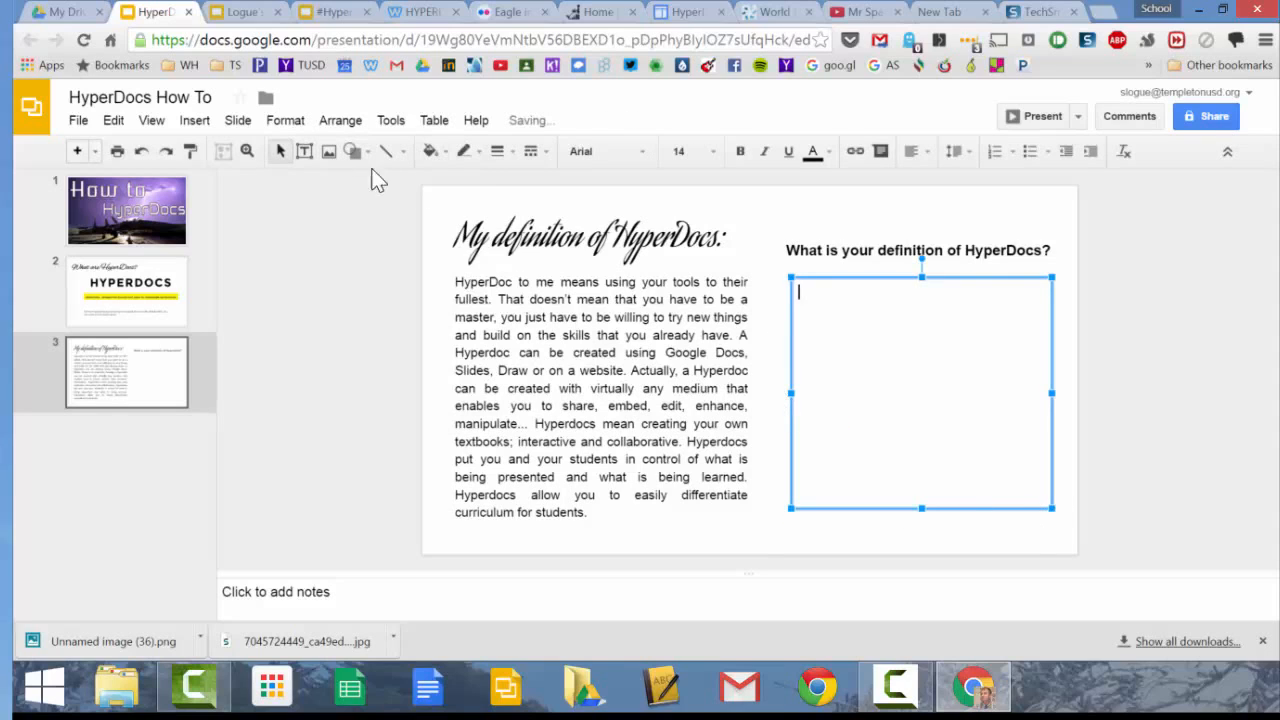
- Give the empty text box under the question a light yellow fill and a black border
left_click(431, 151)
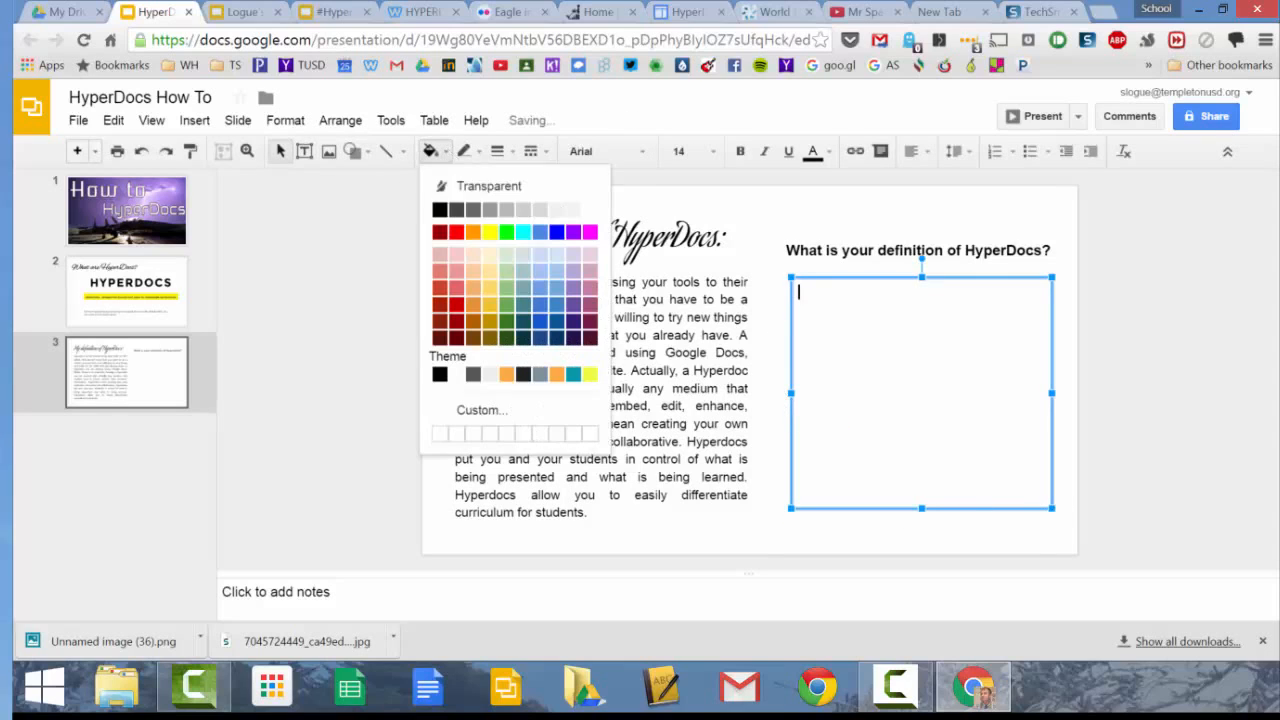
left_click(489, 254)
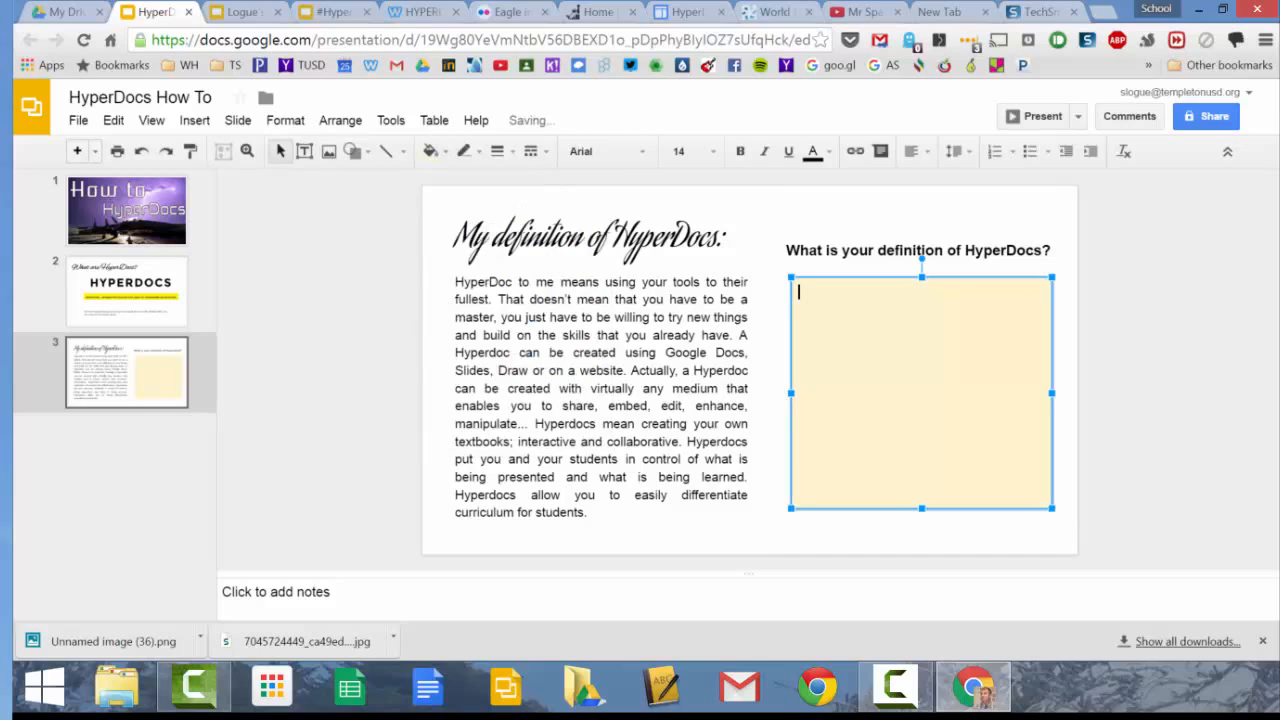
left_click(465, 152)
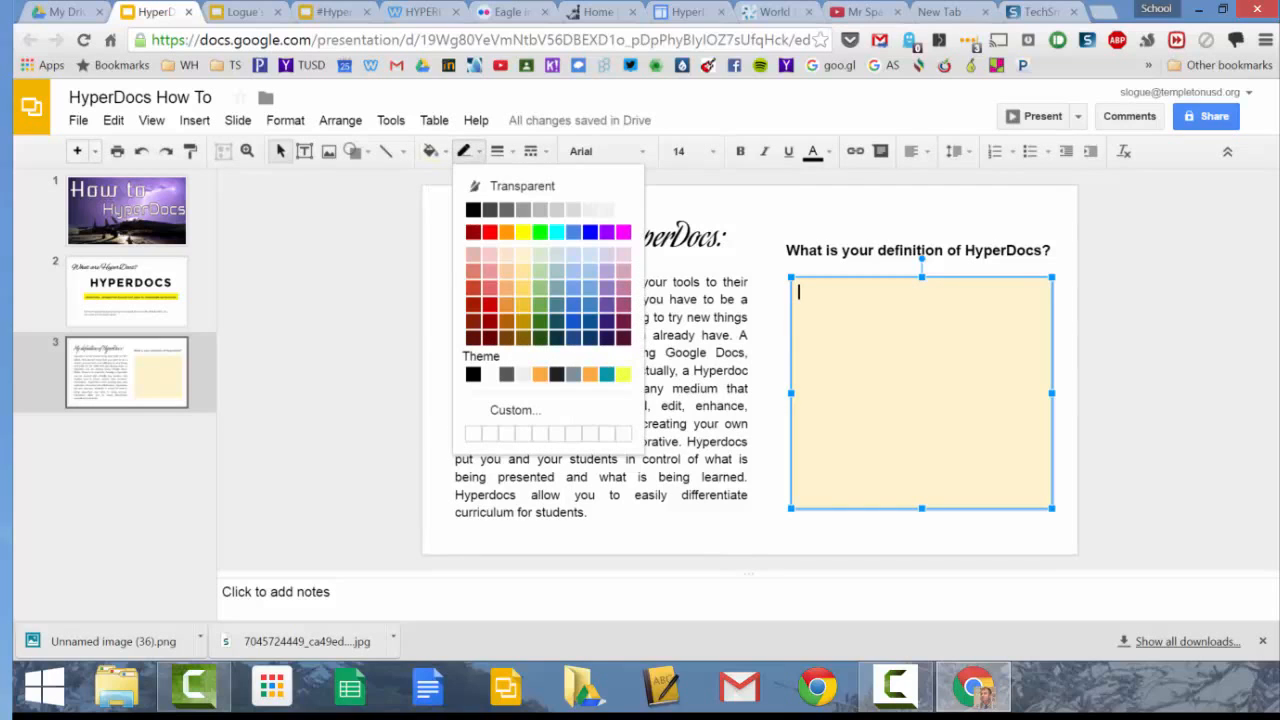
left_click(475, 210)
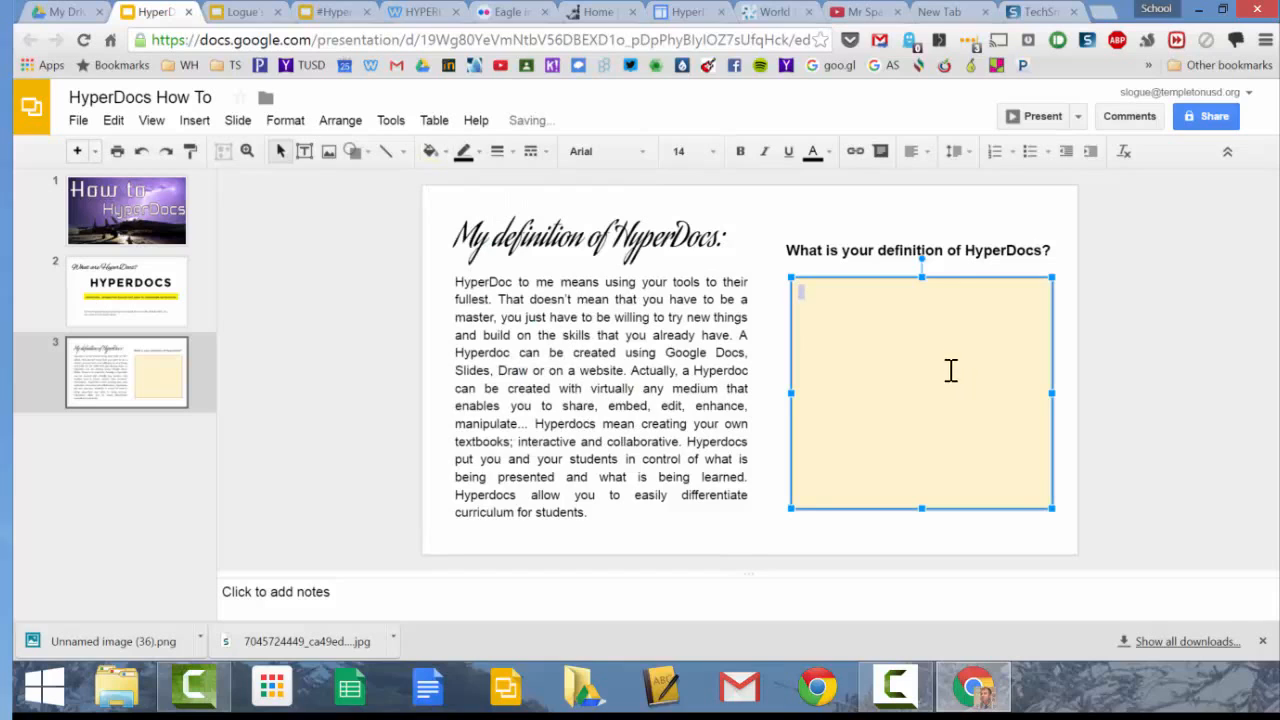
left_click(1108, 337)
left_click(828, 310)
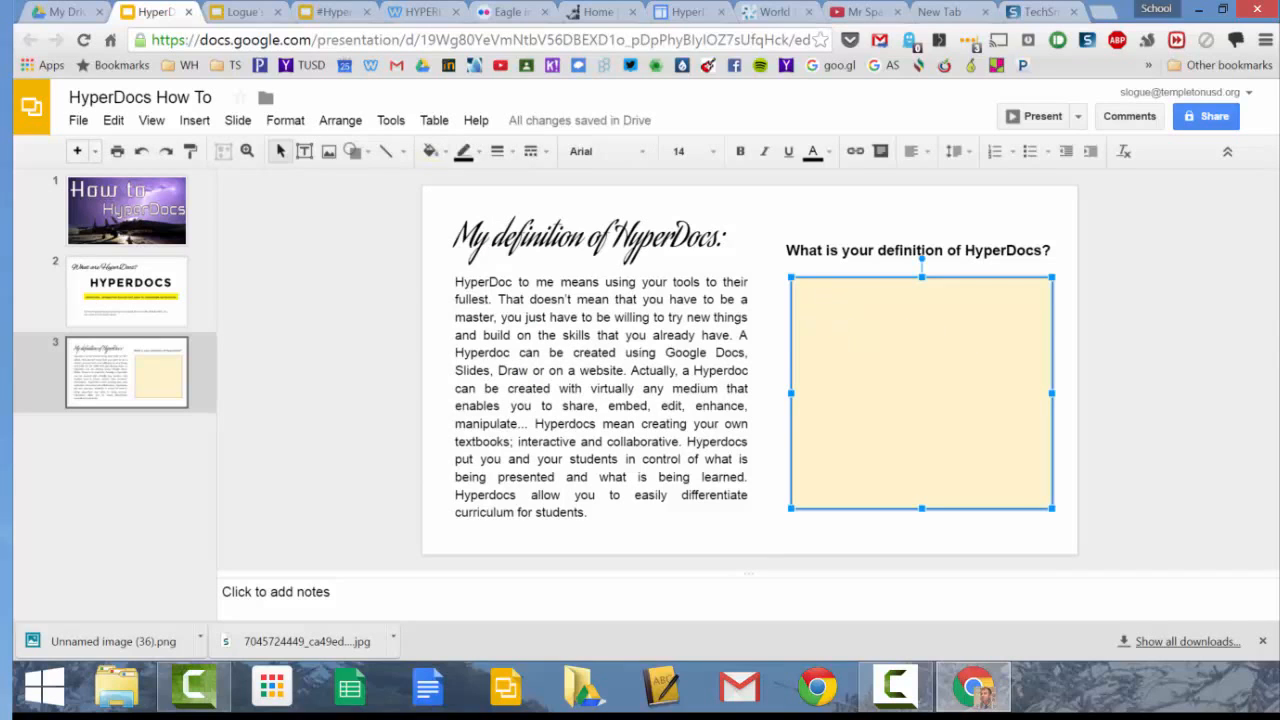
left_click(840, 293)
- Review the title, linked definition and personal definition slides in turn
left_click(140, 215)
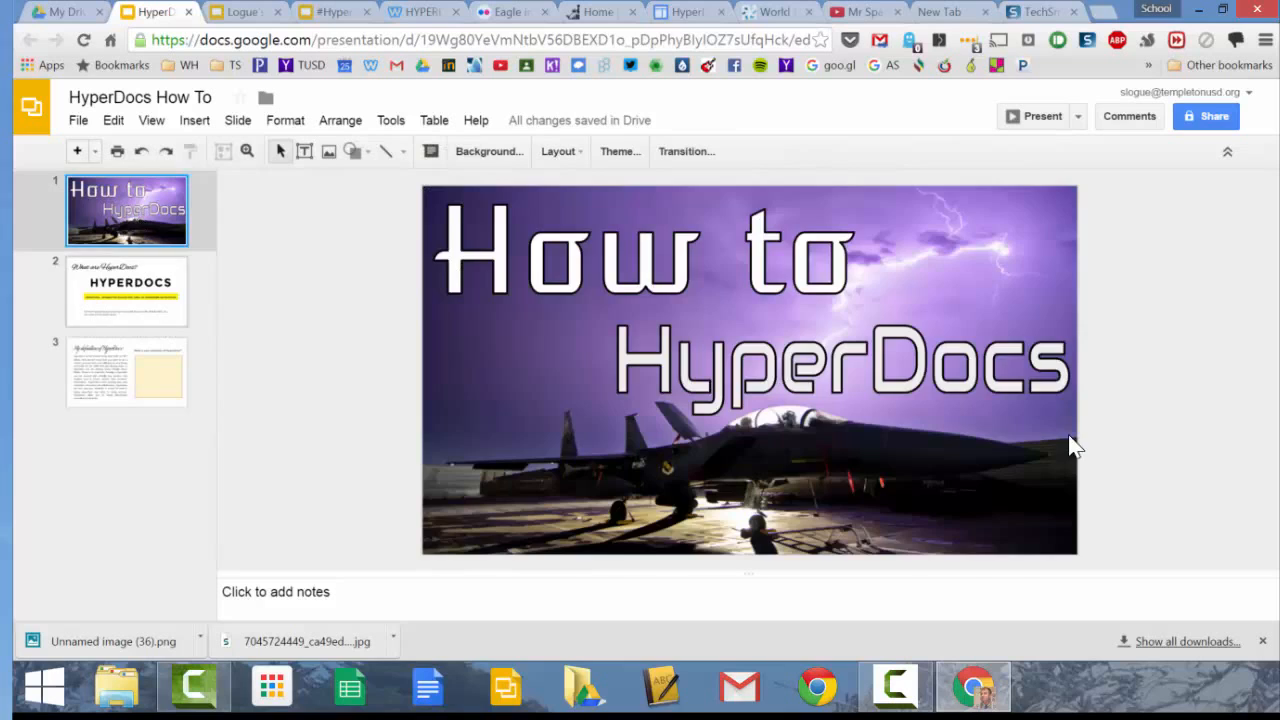
key("Down")
key("Down")
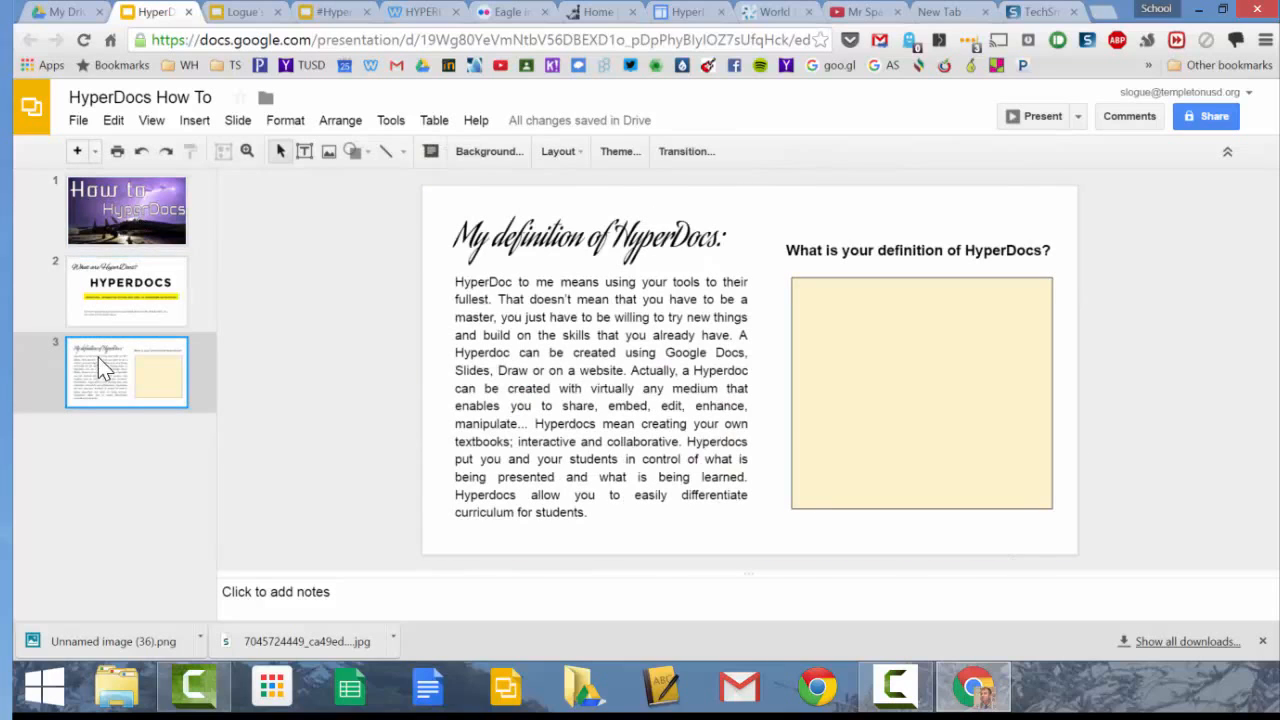
key("Up")
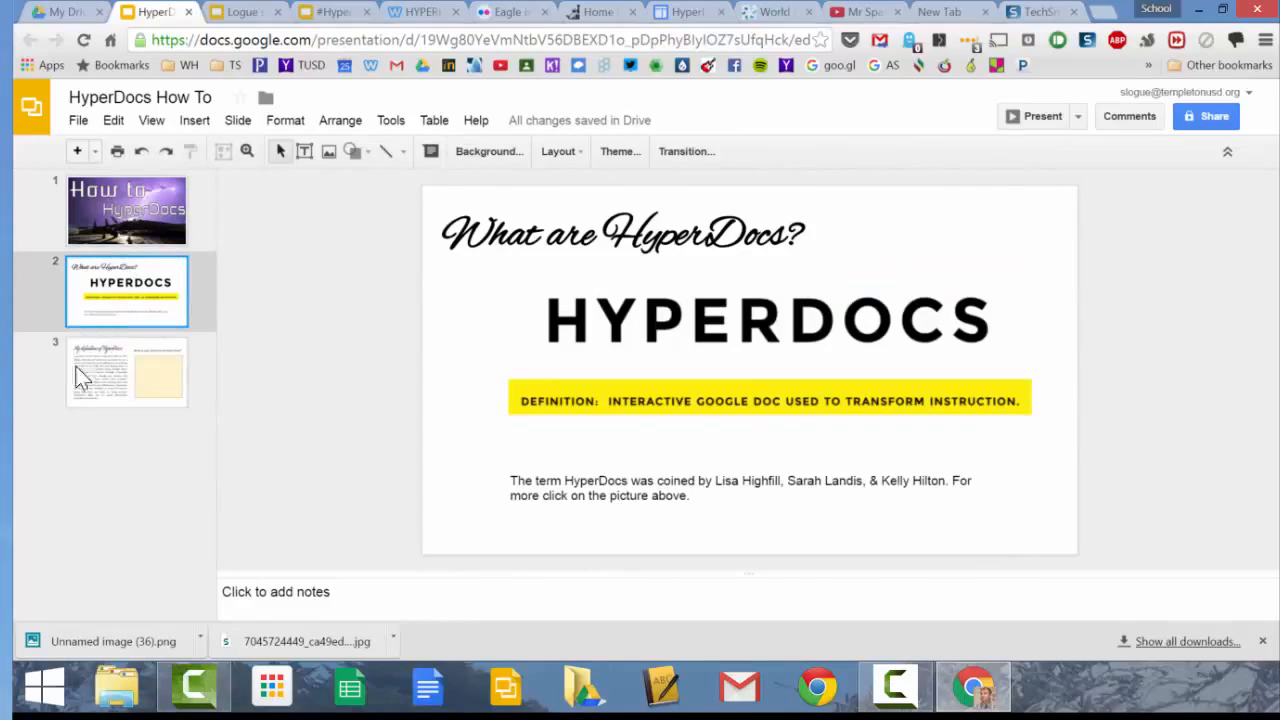
left_click(149, 374)
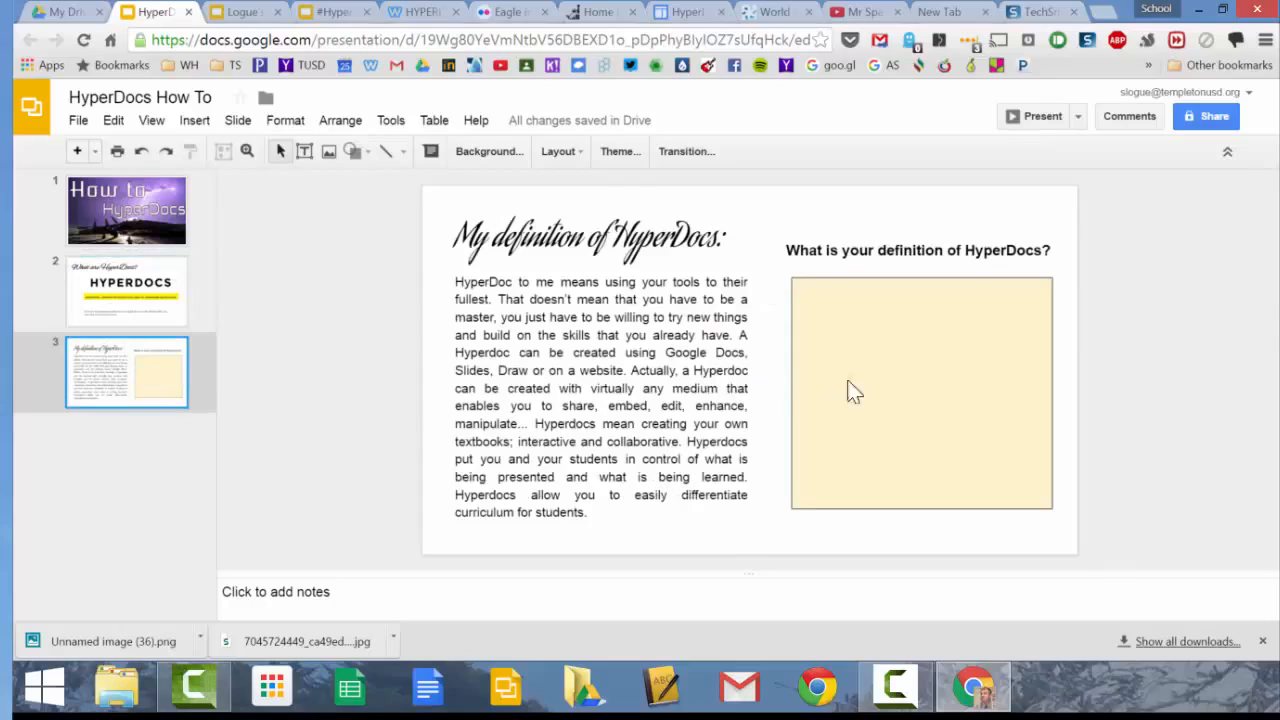
left_click(140, 308)
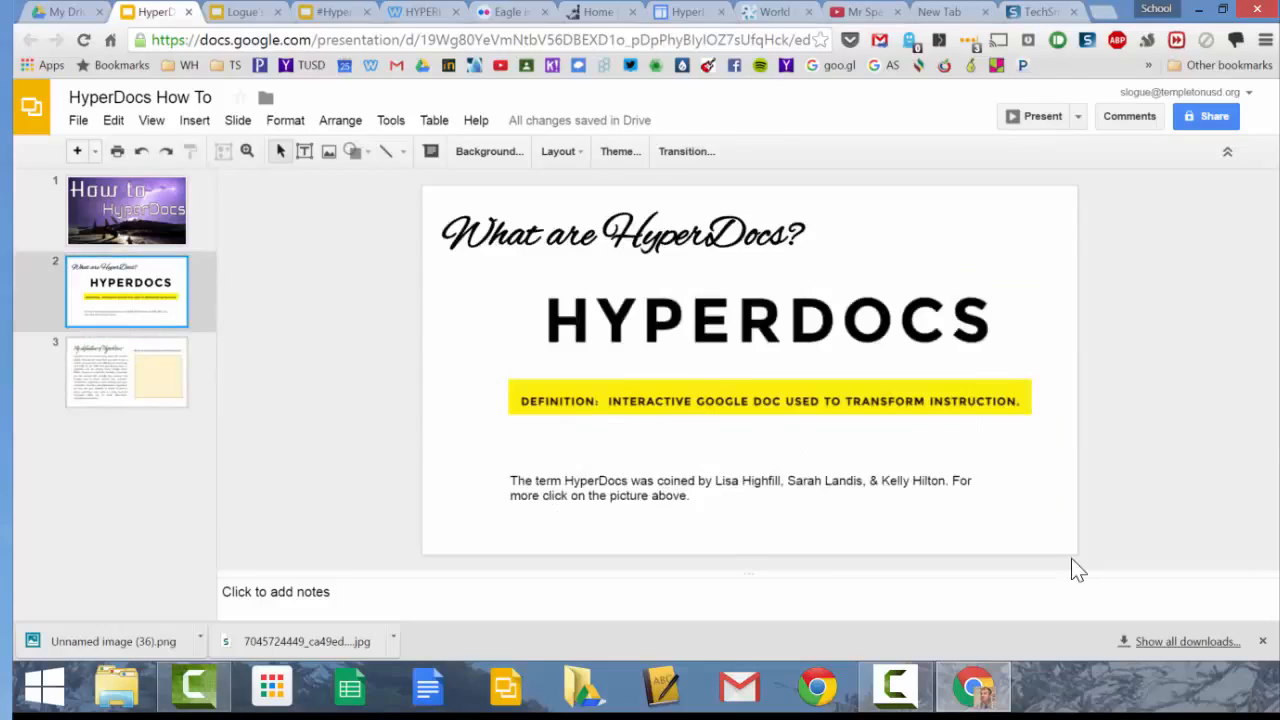
left_click(165, 385)
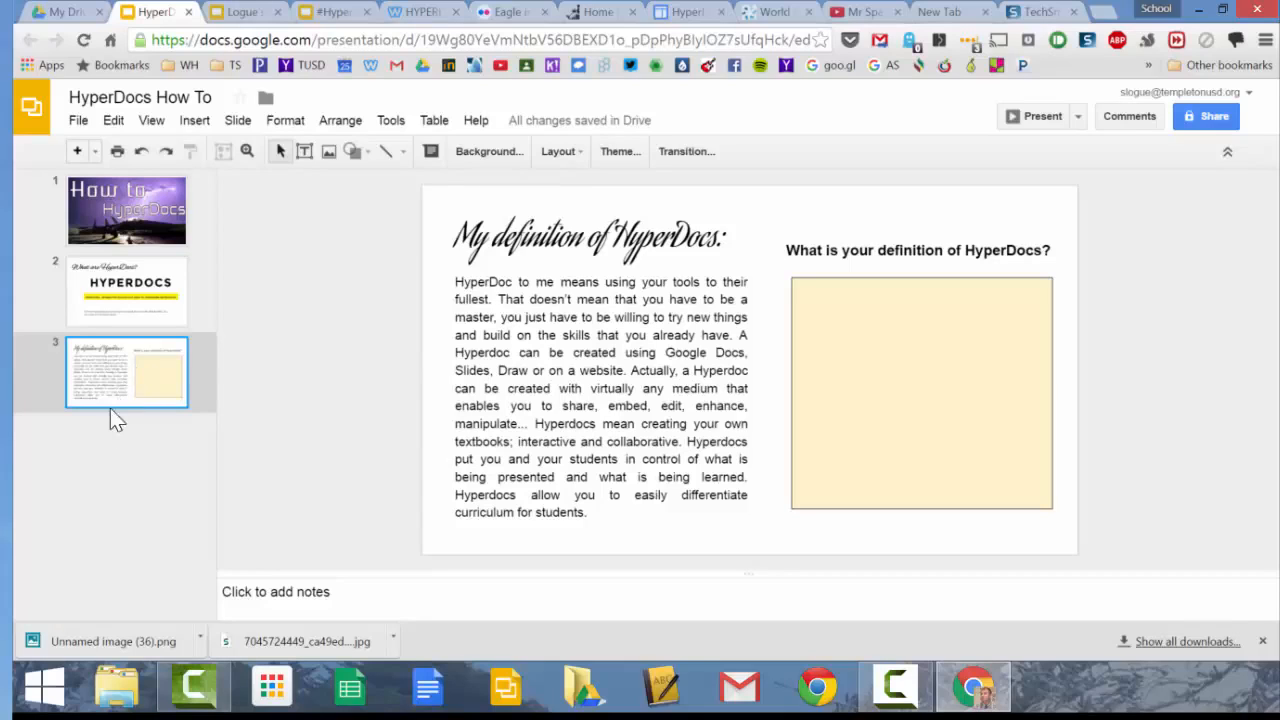
left_click_drag(115, 410, 123, 185)
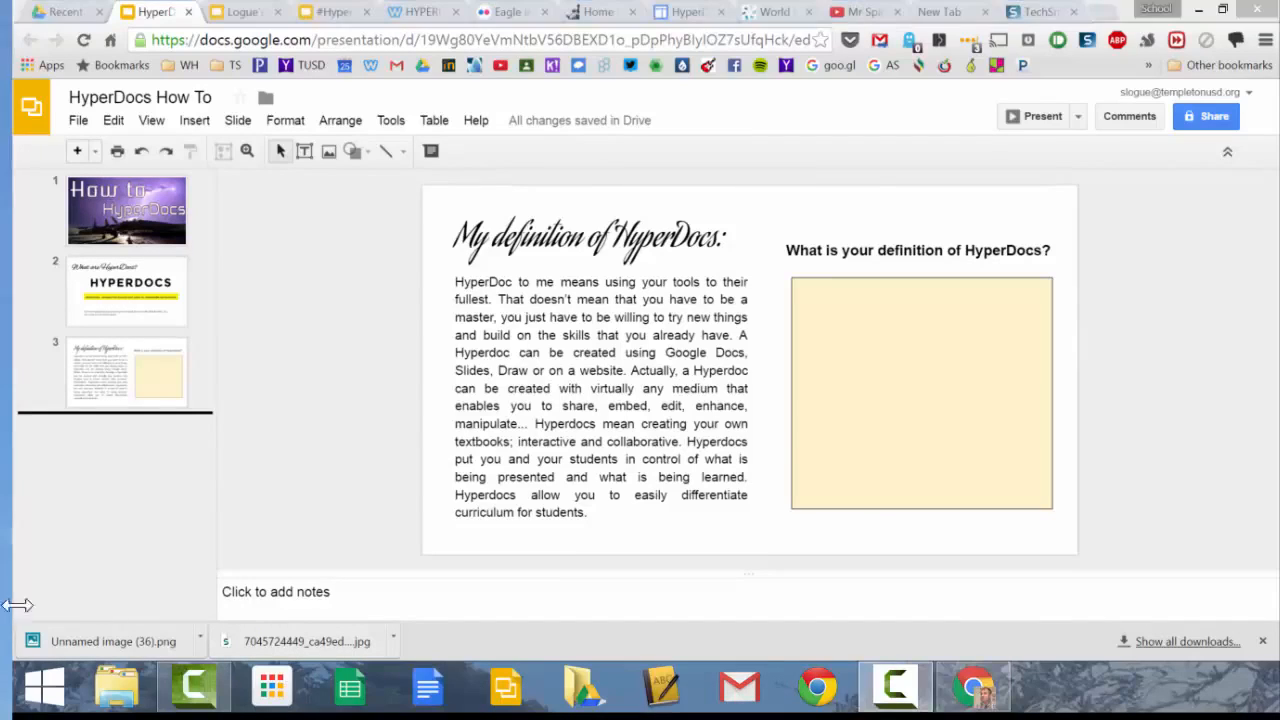
- Add a new slide after the personal definition slide and set its background color to black
left_click(77, 150)
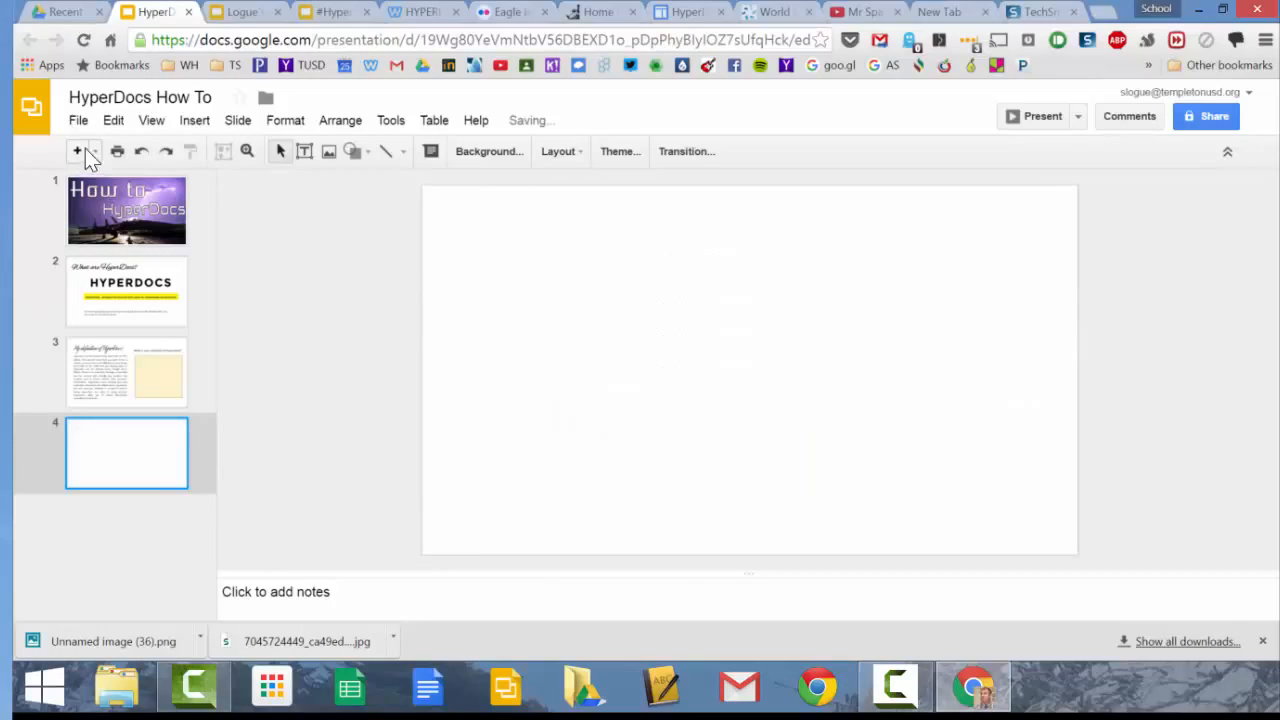
left_click(488, 151)
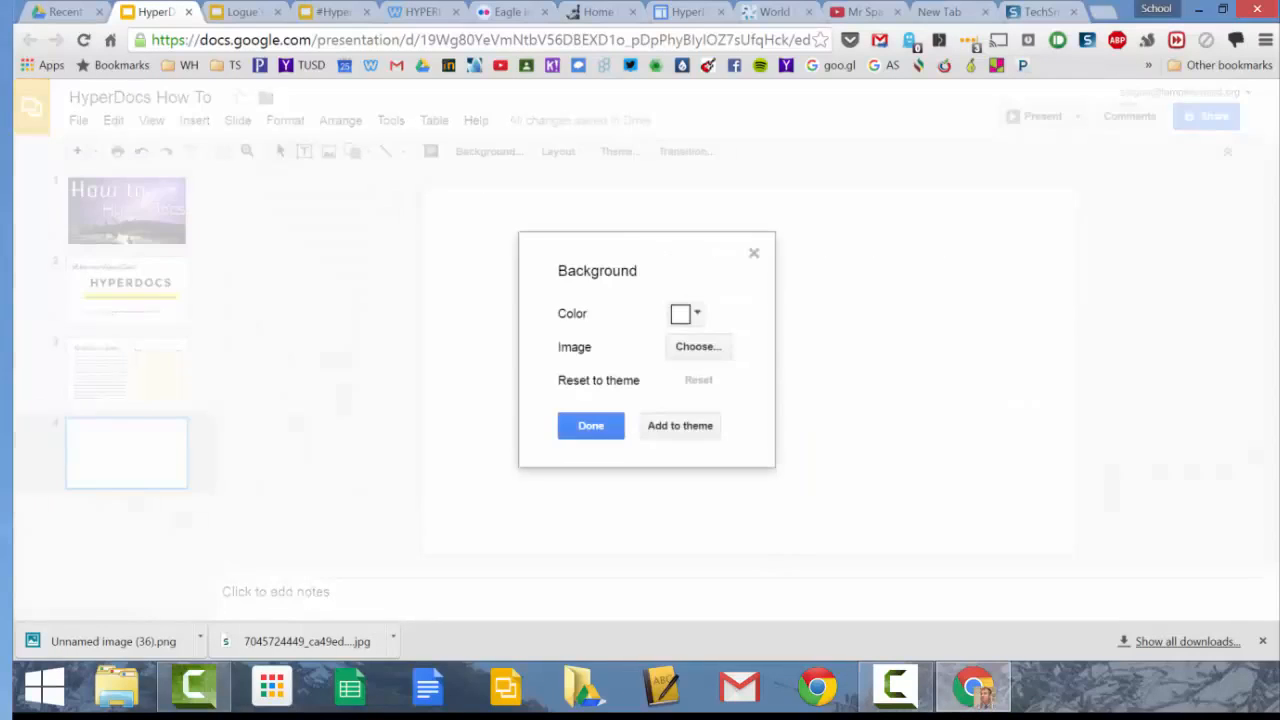
left_click(692, 316)
left_click(688, 374)
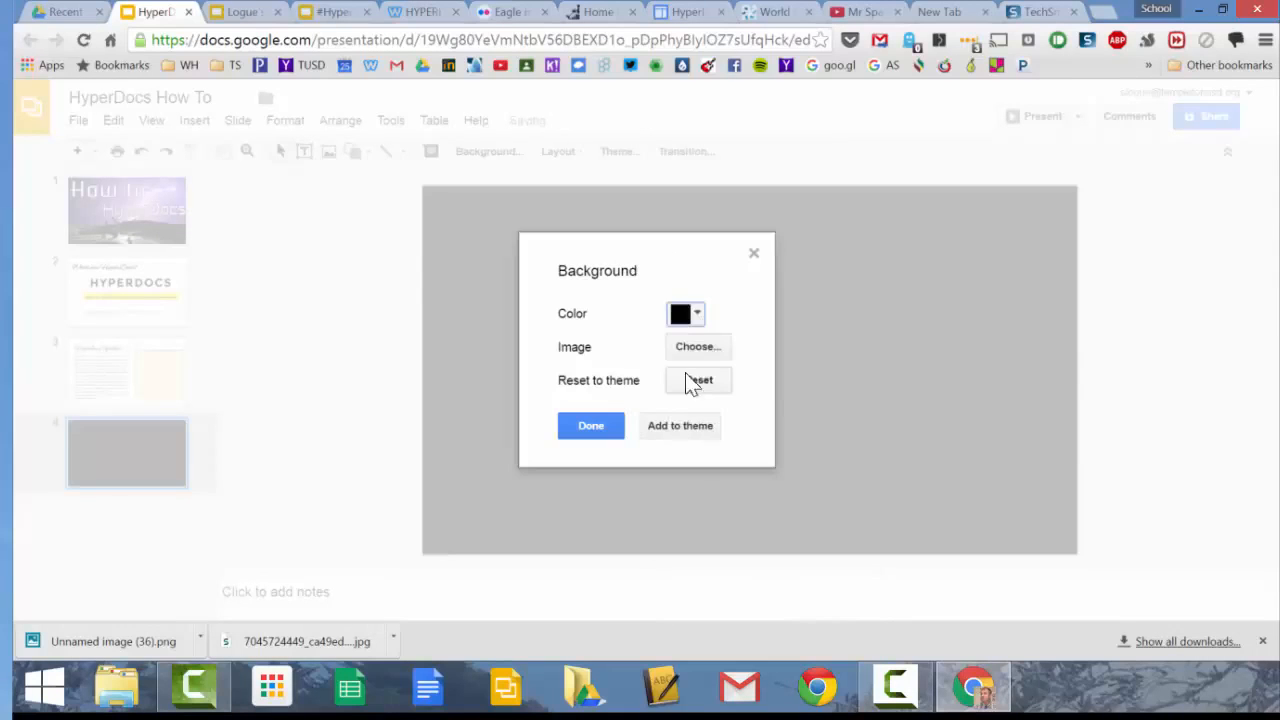
left_click(596, 426)
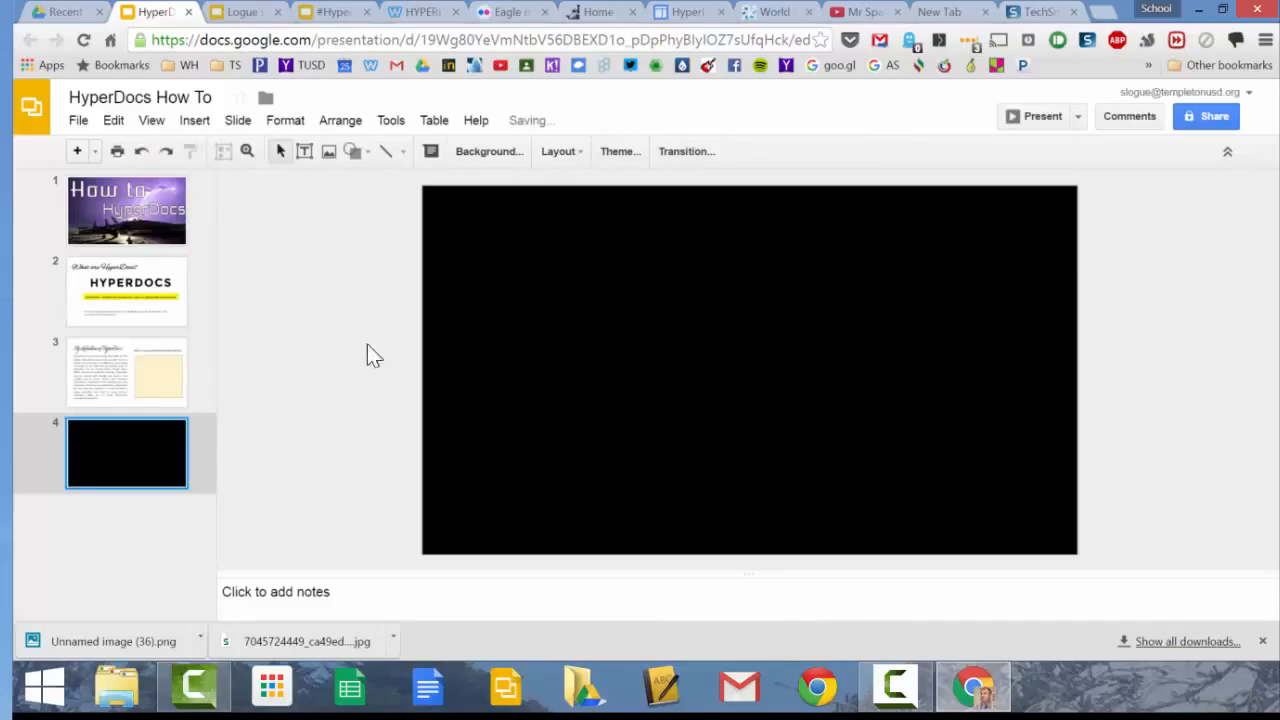
- Switch to YouTube and copy the URL of the video "Mr Spalding Band 2016 - Fancy Teachers"
left_click(862, 12)
right_click(509, 290)
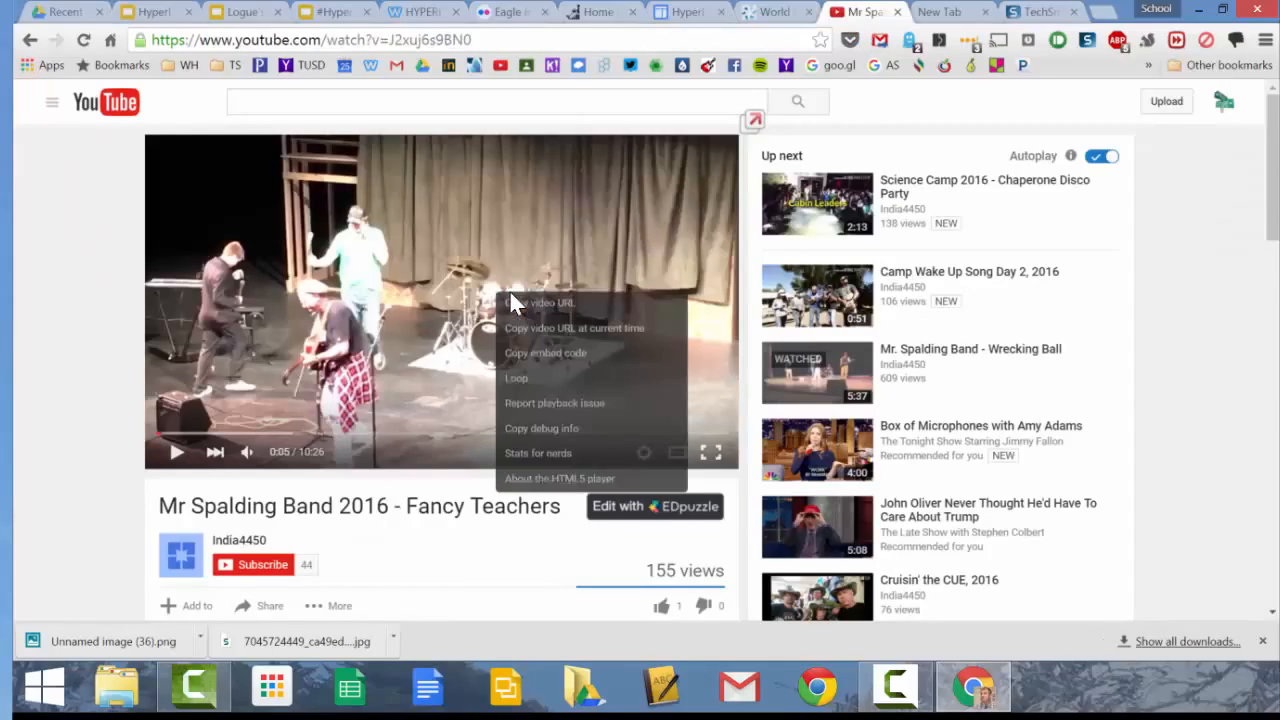
left_click(530, 300)
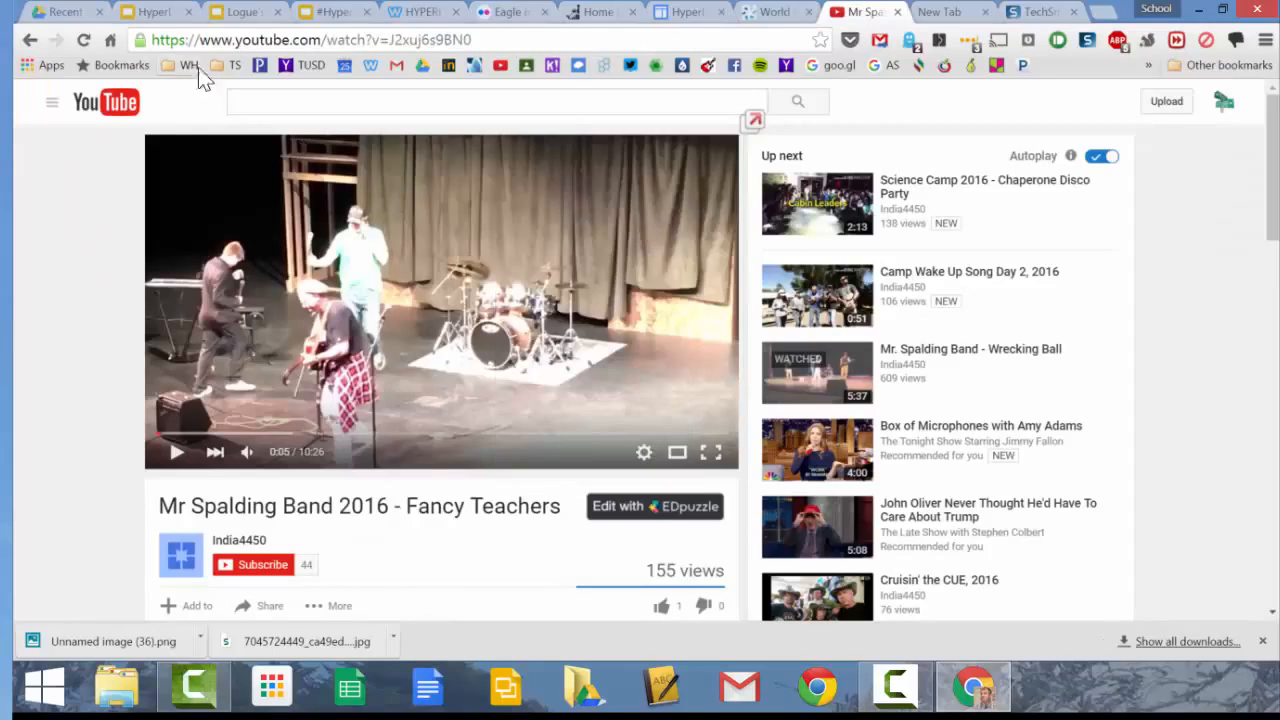
right_click(450, 240)
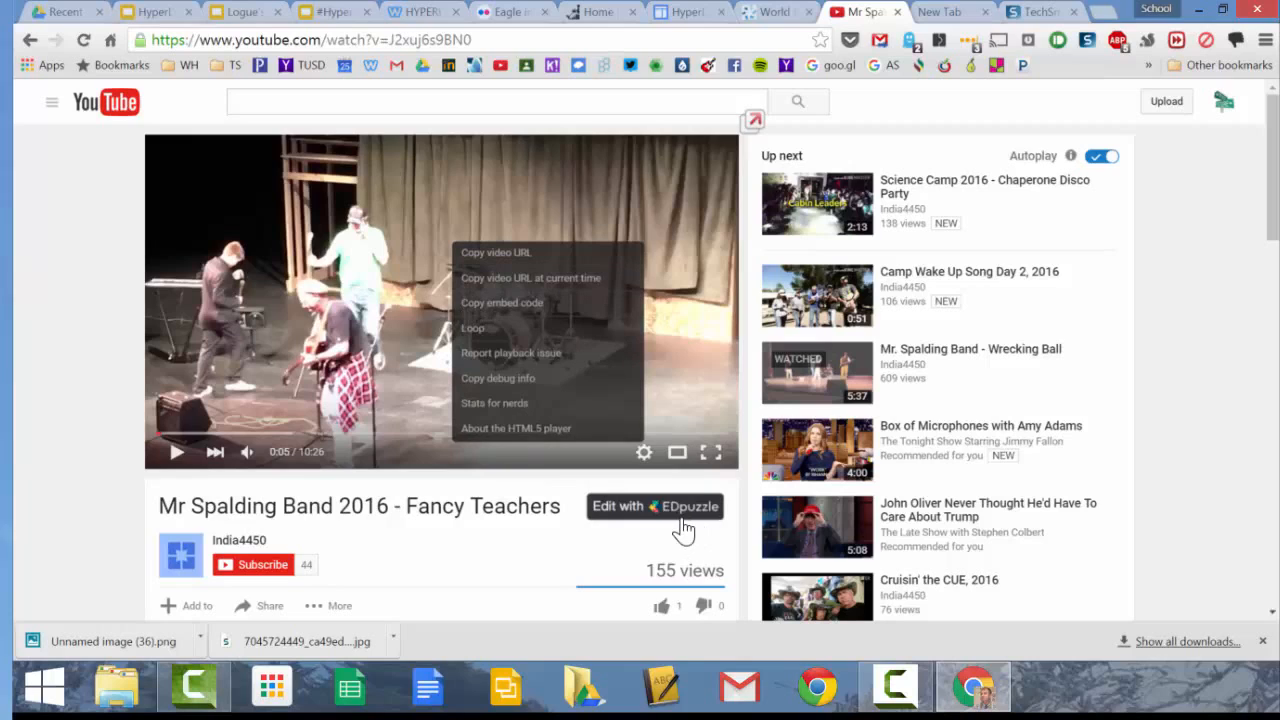
left_click(562, 263)
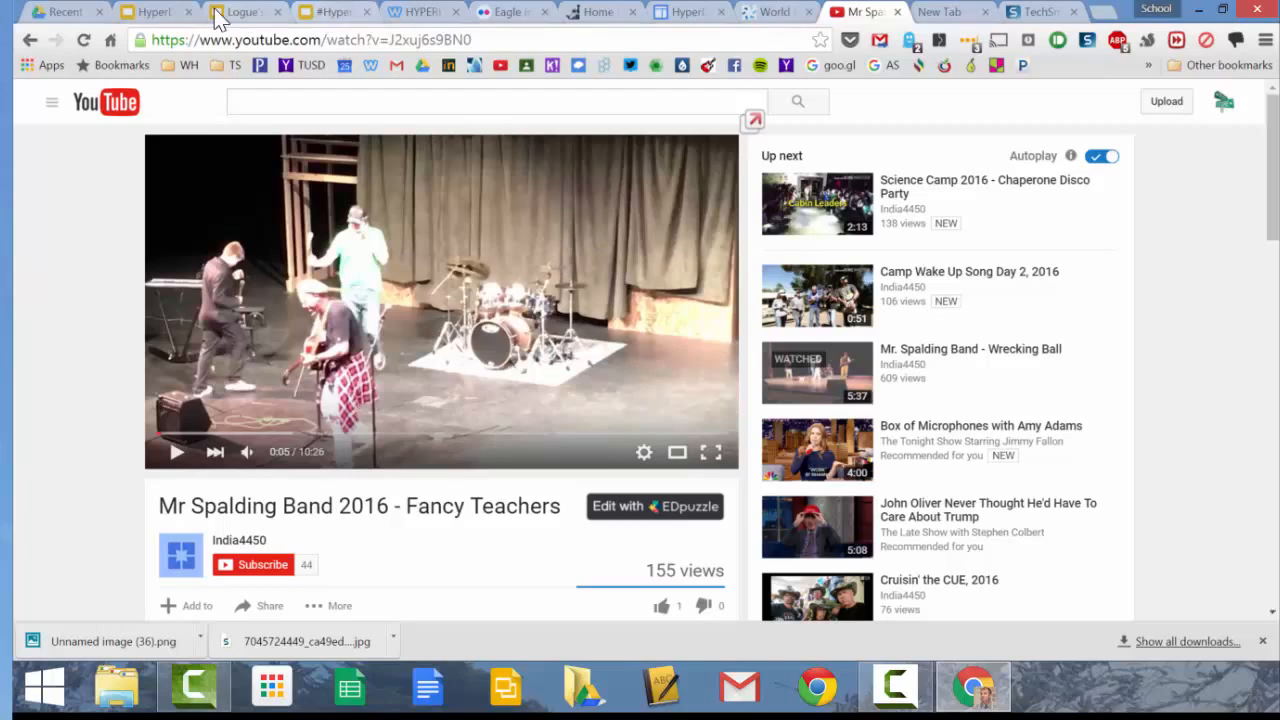
- Return to the HyperDocs How To presentation and insert the copied YouTube video on the black slide by its URL
left_click(160, 12)
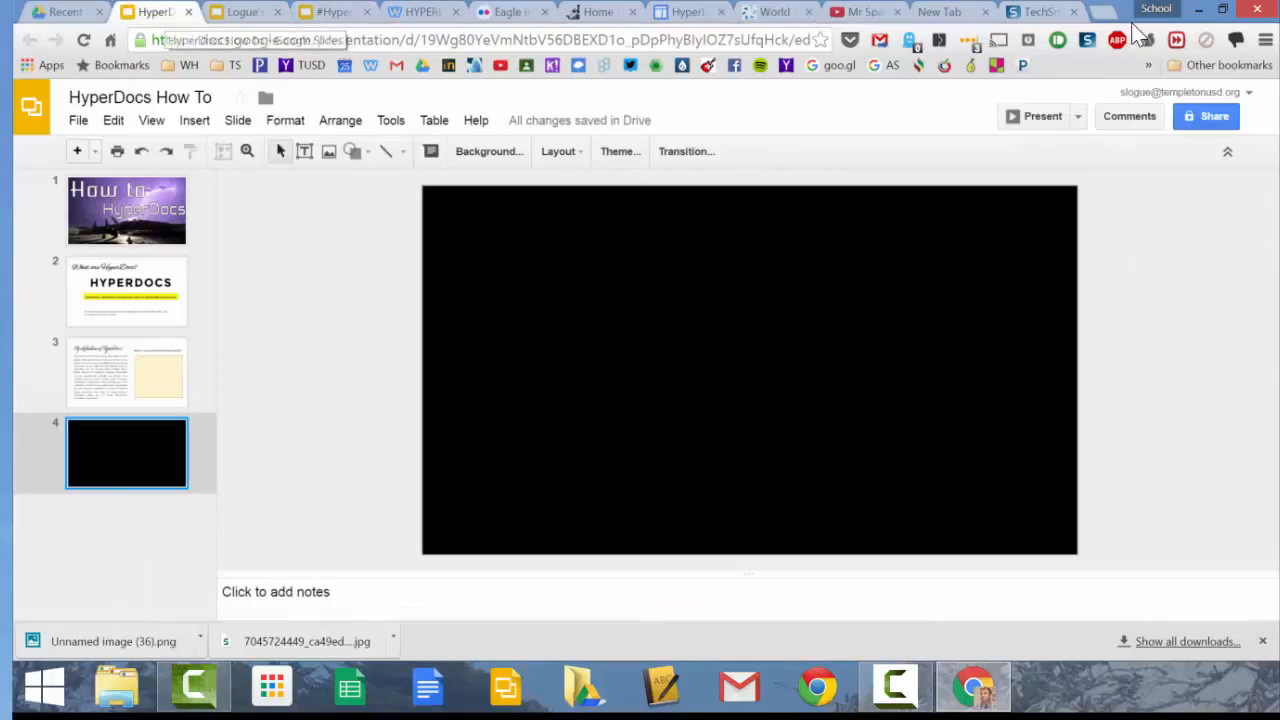
left_click(190, 121)
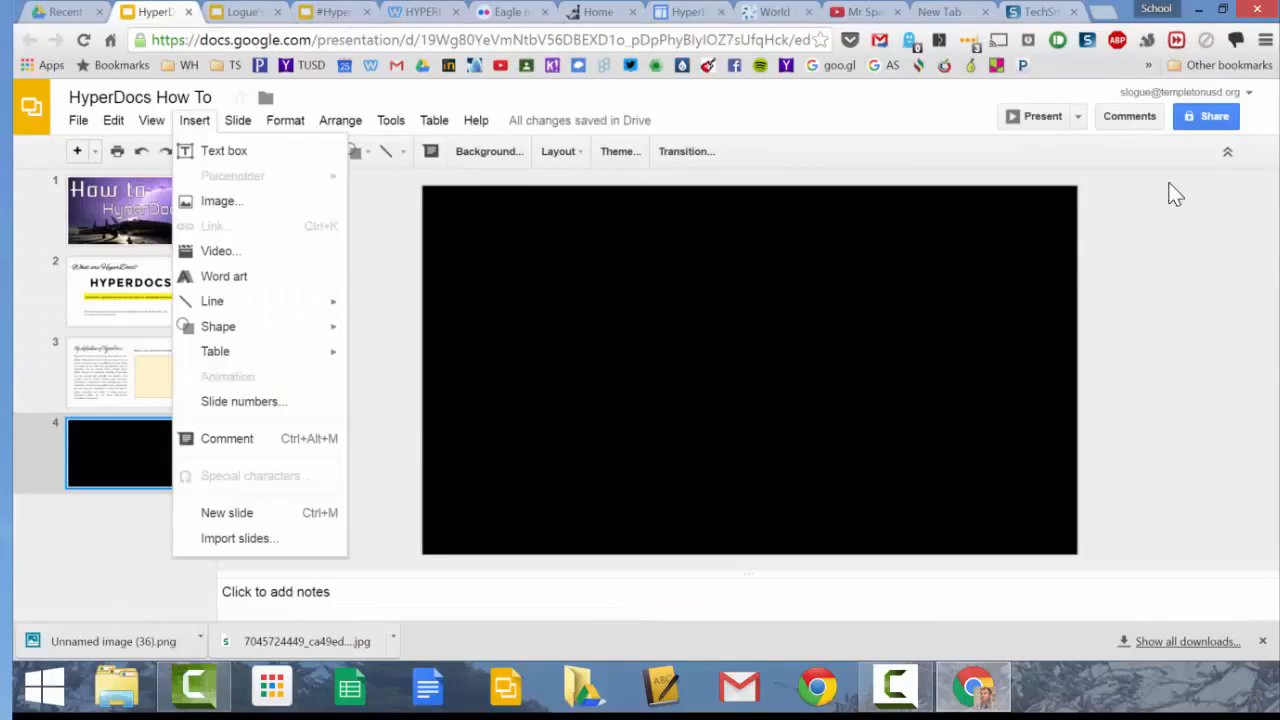
left_click(240, 256)
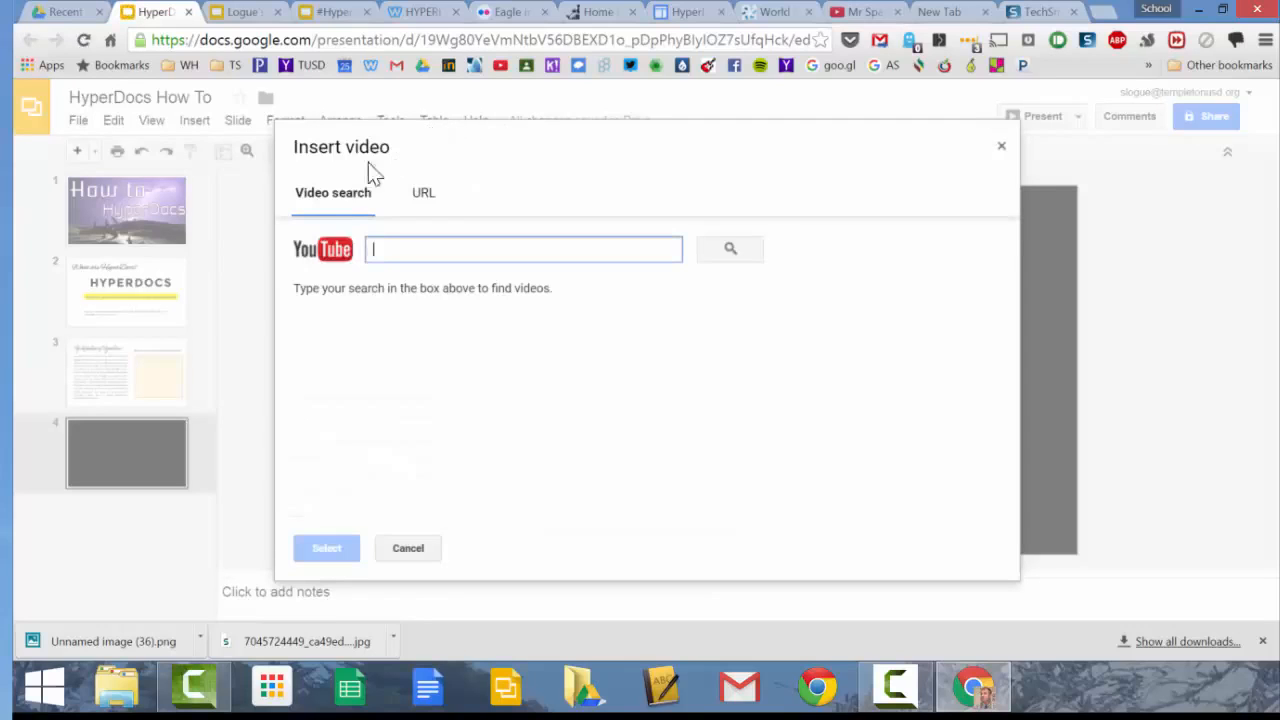
left_click(437, 207)
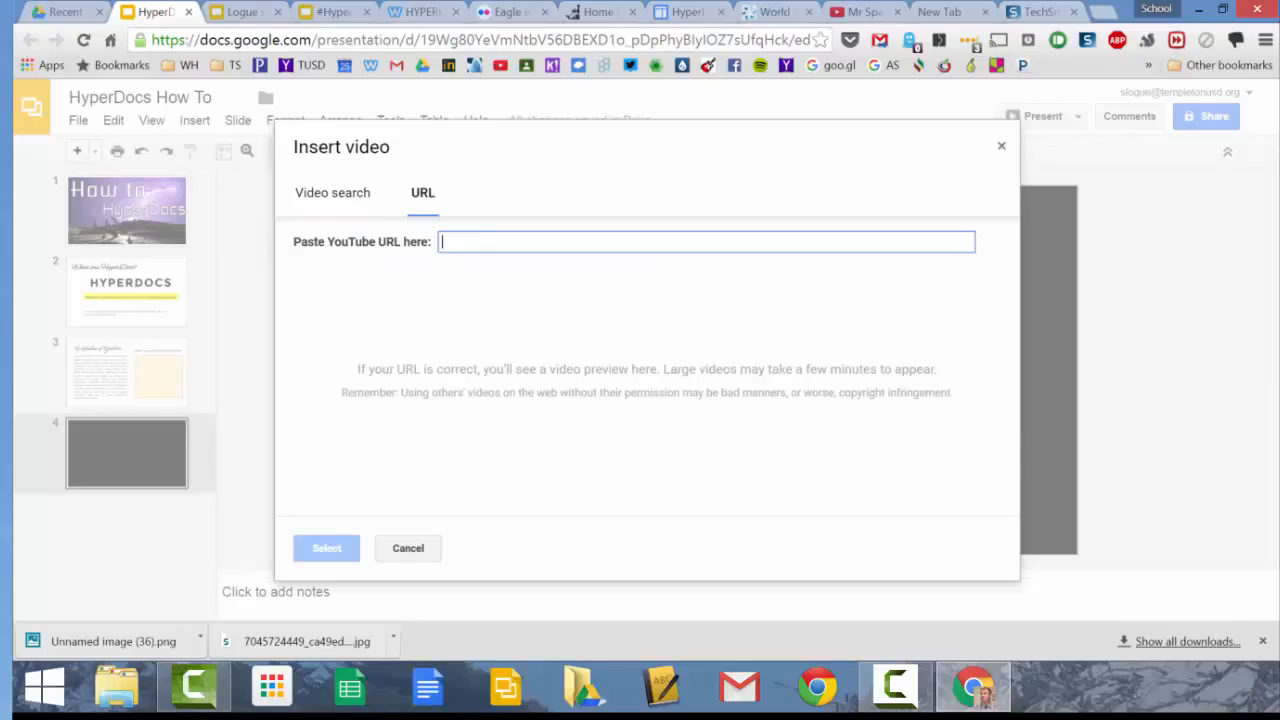
key("ctrl+v")
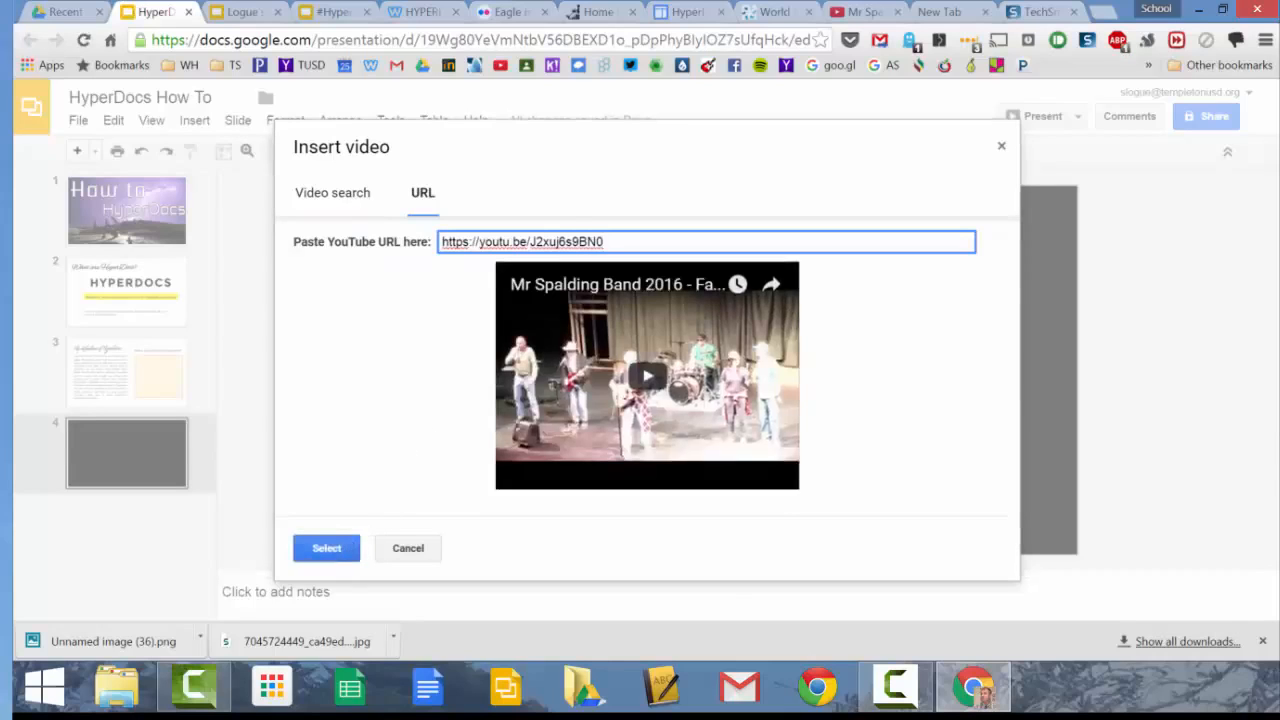
left_click(352, 547)
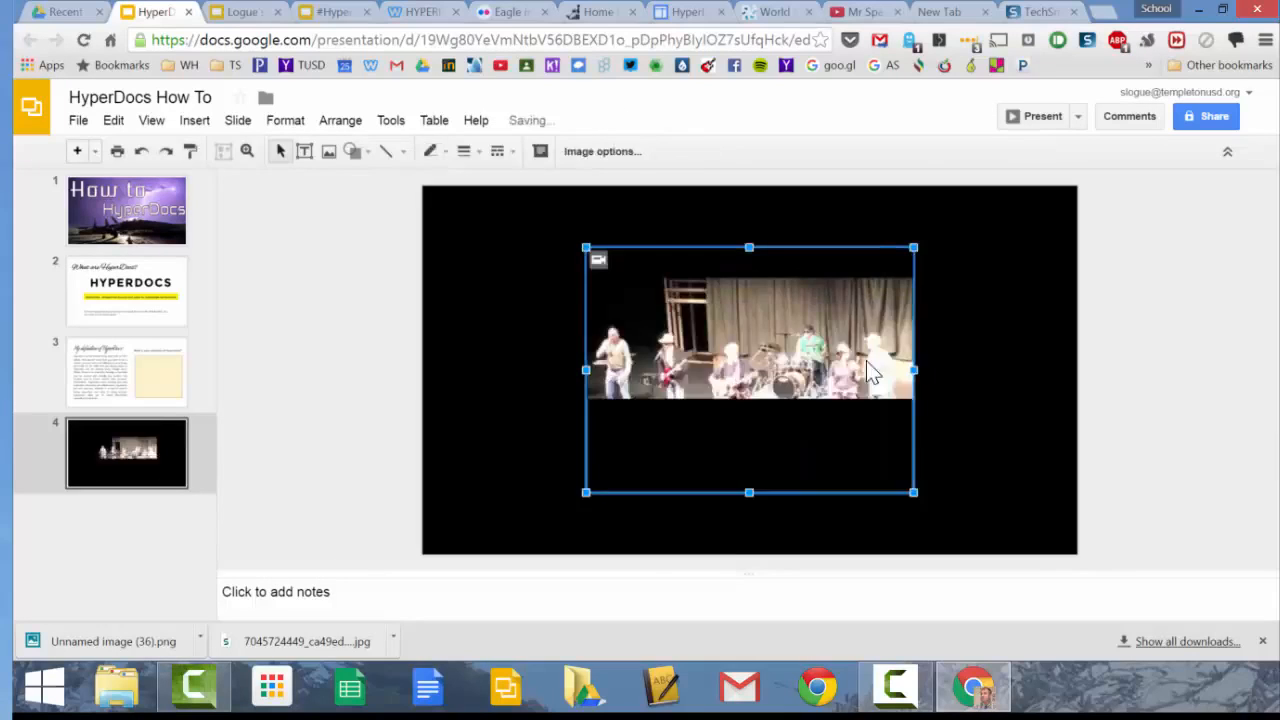
- Shrink the video to about two fifths of the slide's width and place it in the slide's right half
left_click_drag(910, 248, 836, 304)
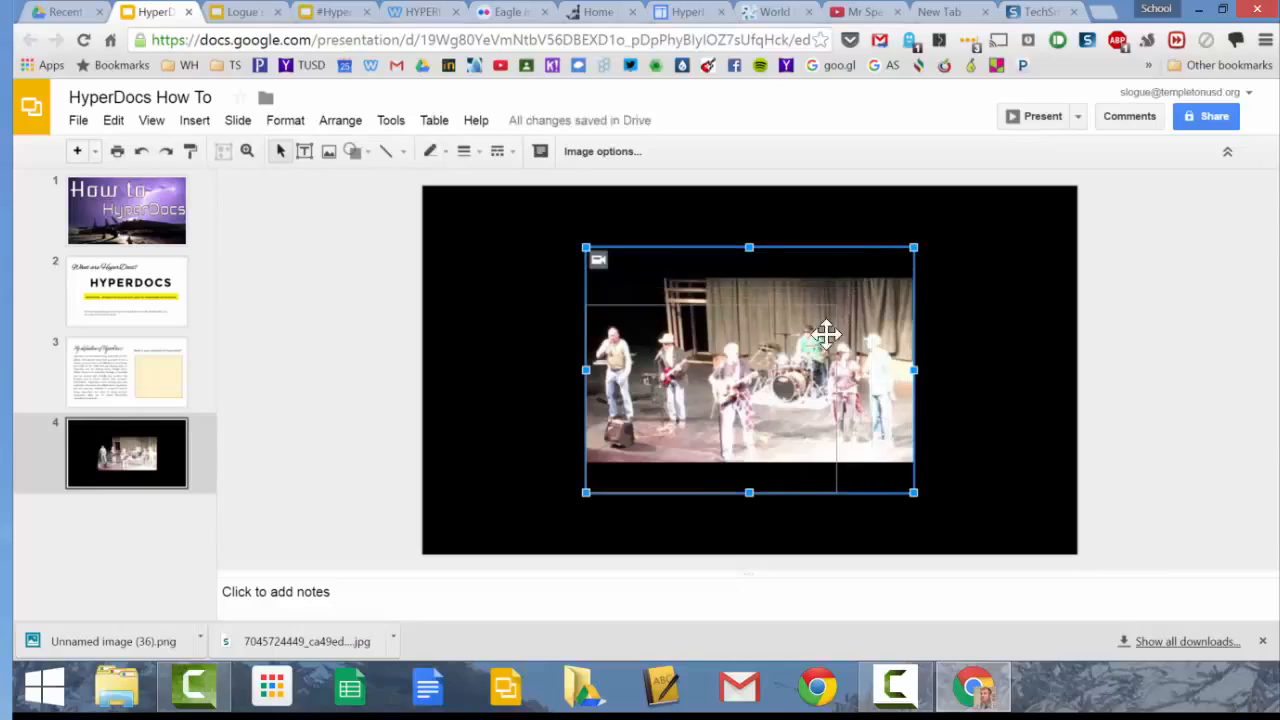
left_click_drag(737, 386, 939, 379)
left_click_drag(793, 299, 774, 289)
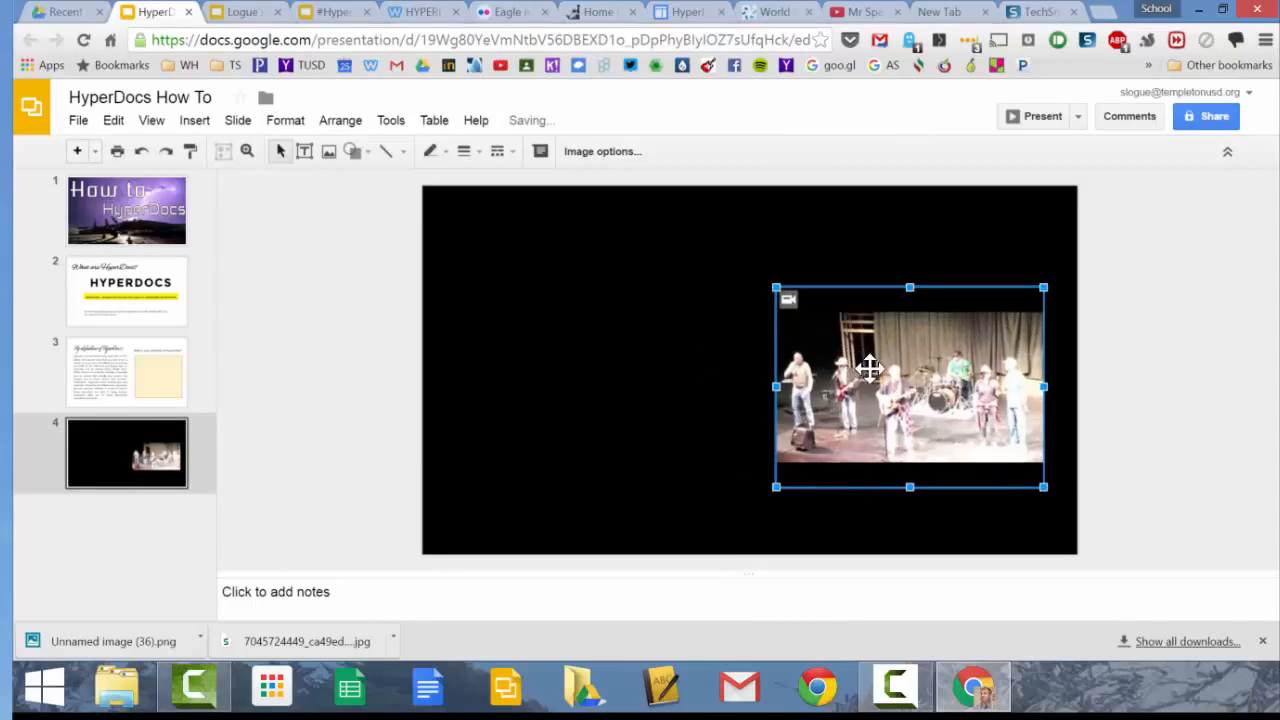
left_click_drag(864, 366, 876, 372)
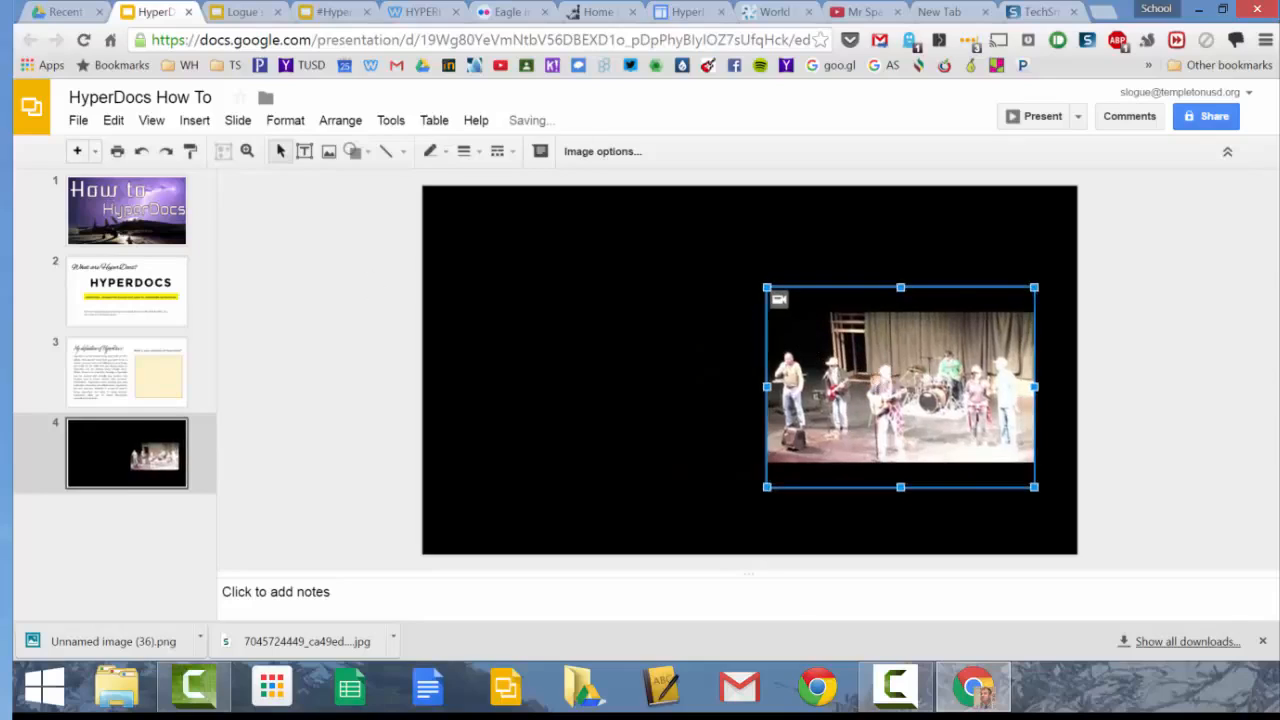
key("Escape")
- Insert word art reading "The Mr. Spalding Band" on the black slide
left_click(190, 121)
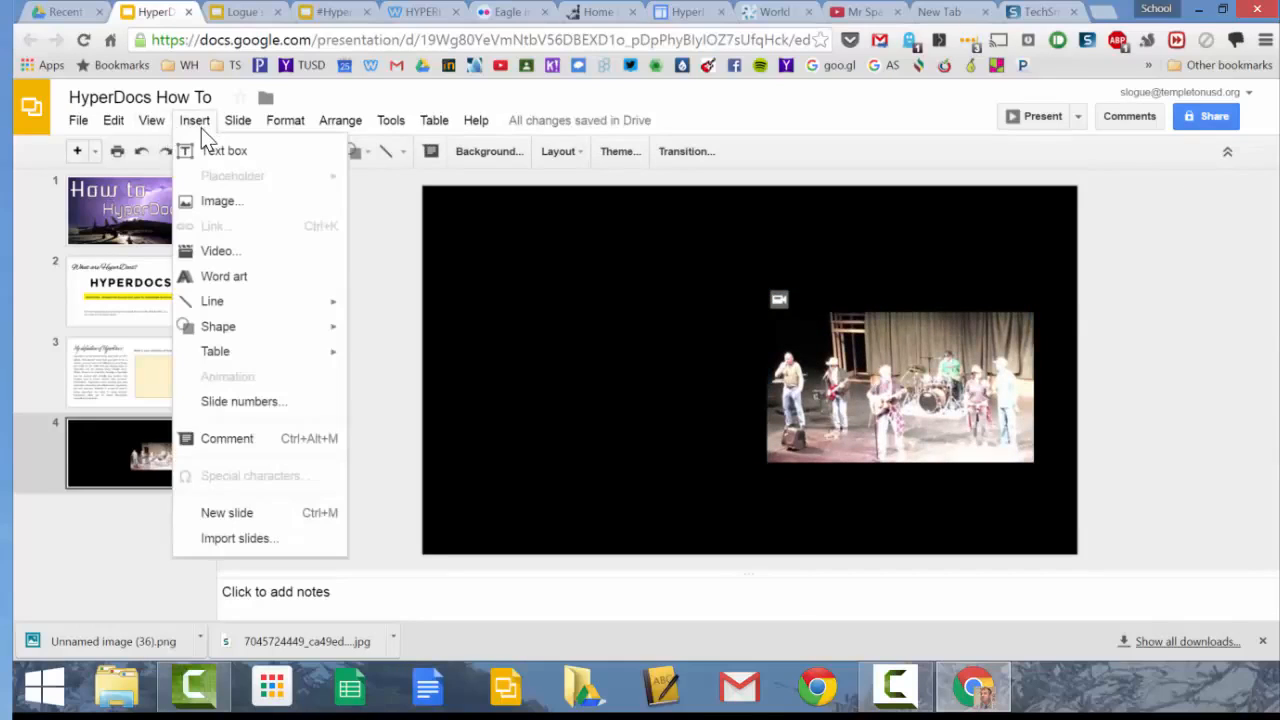
left_click(226, 276)
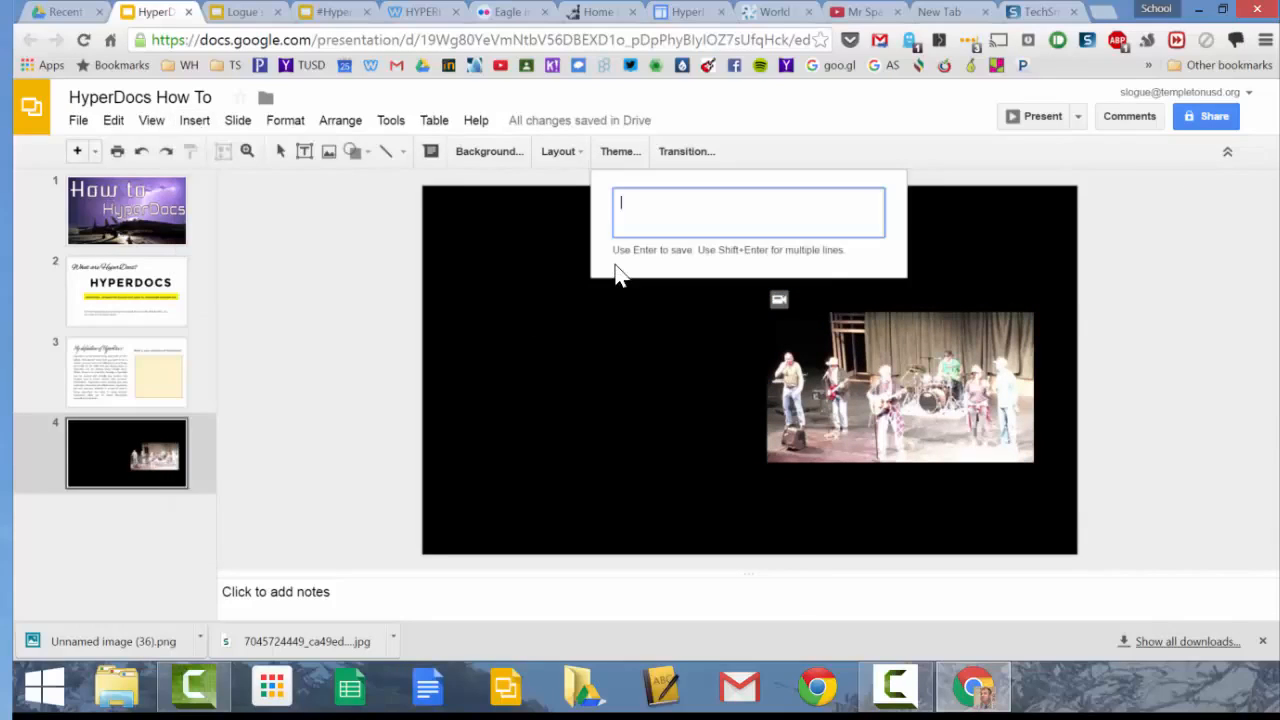
type("The Mr. Spalding Band")
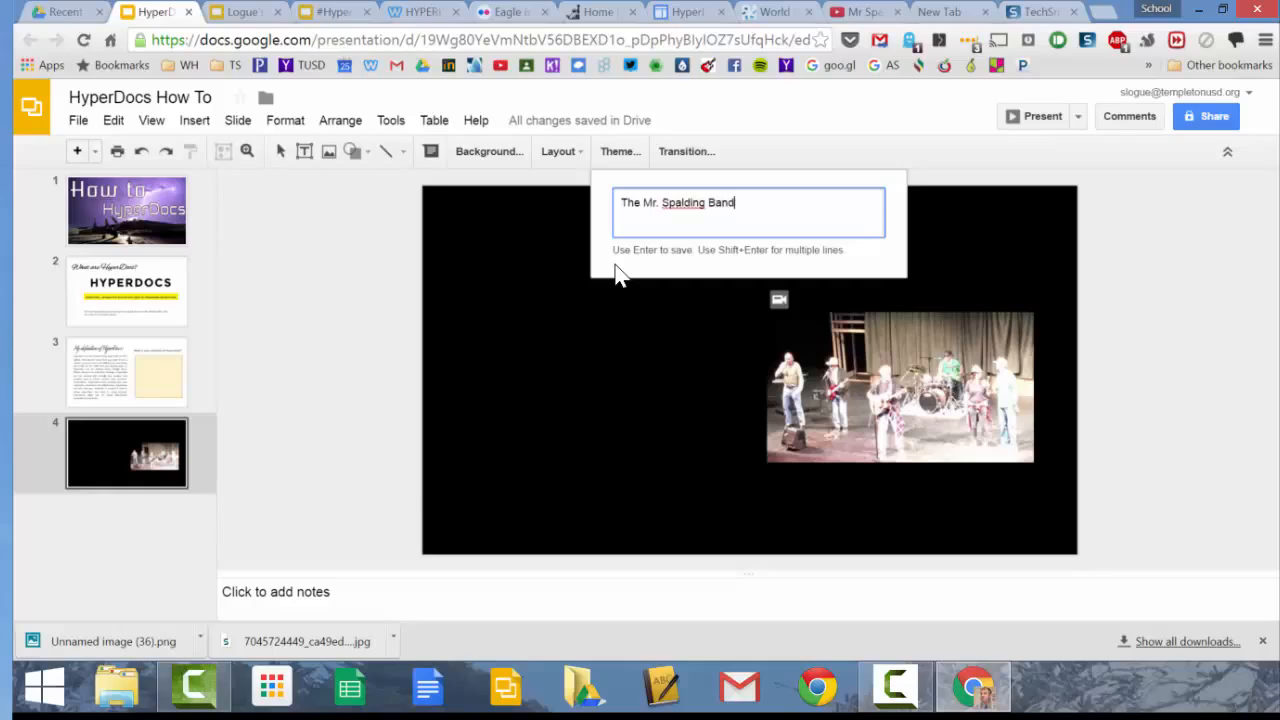
key("Return")
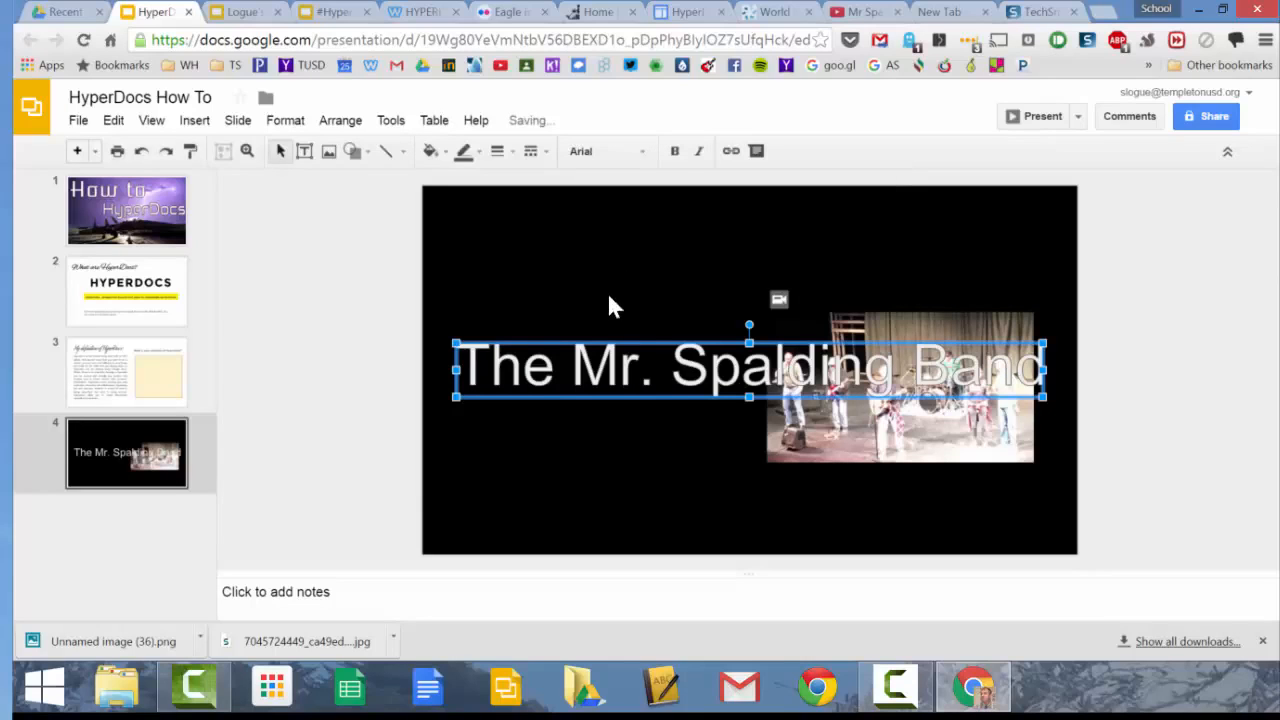
- Move the word art up to the slide's upper edge and set its font to Atomic Age
left_click_drag(643, 337, 641, 210)
left_click(592, 154)
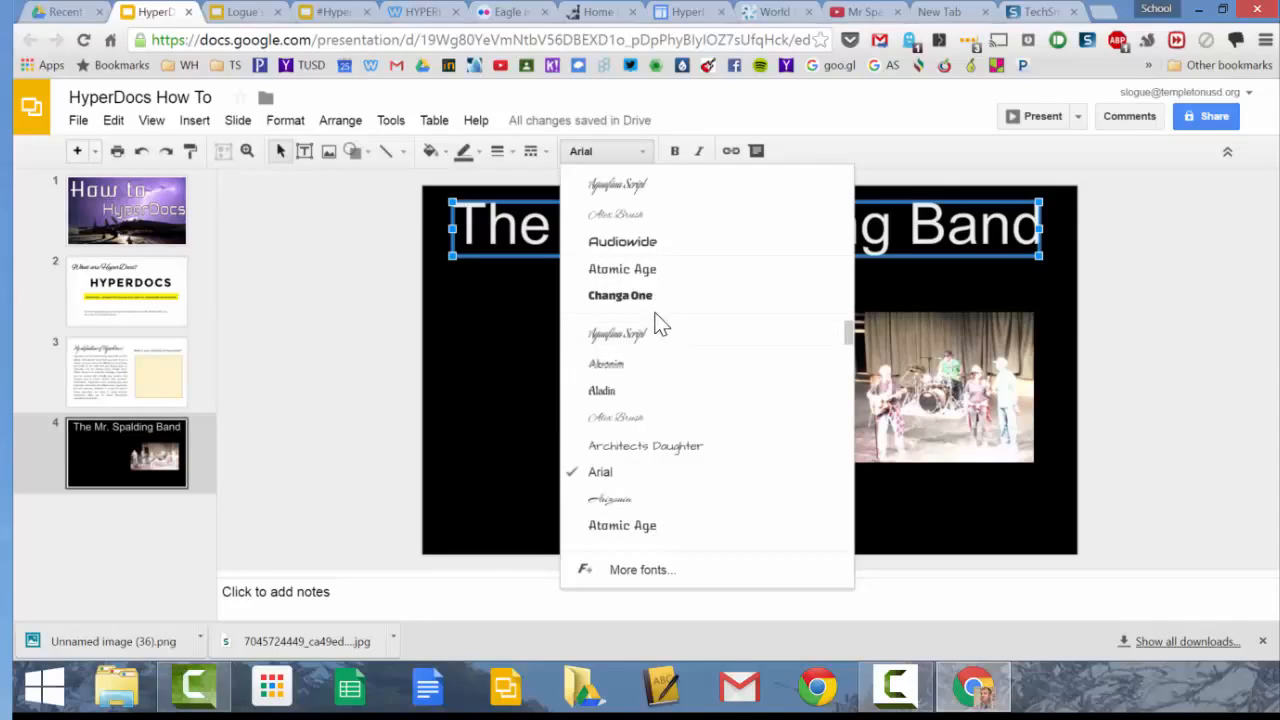
left_click(640, 269)
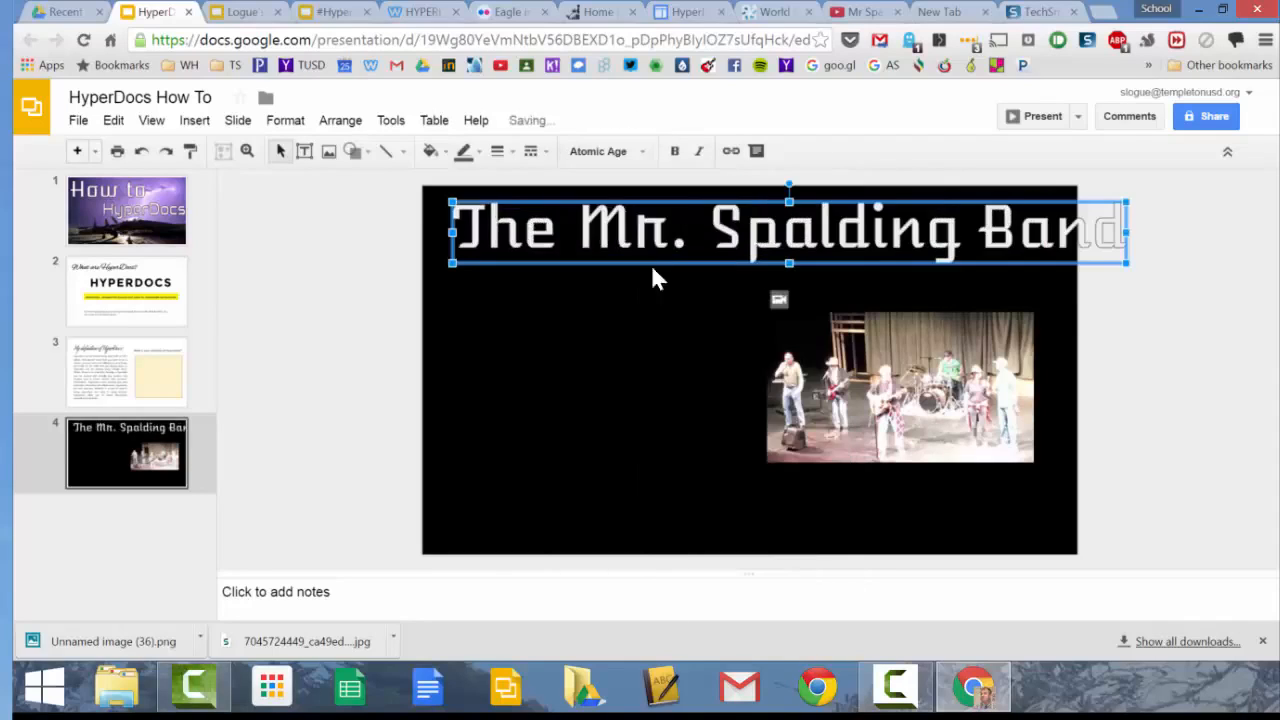
- Set the font of the word art title on the black slide to Finger Paint
left_click(594, 154)
scroll(652, 437, "down", 4)
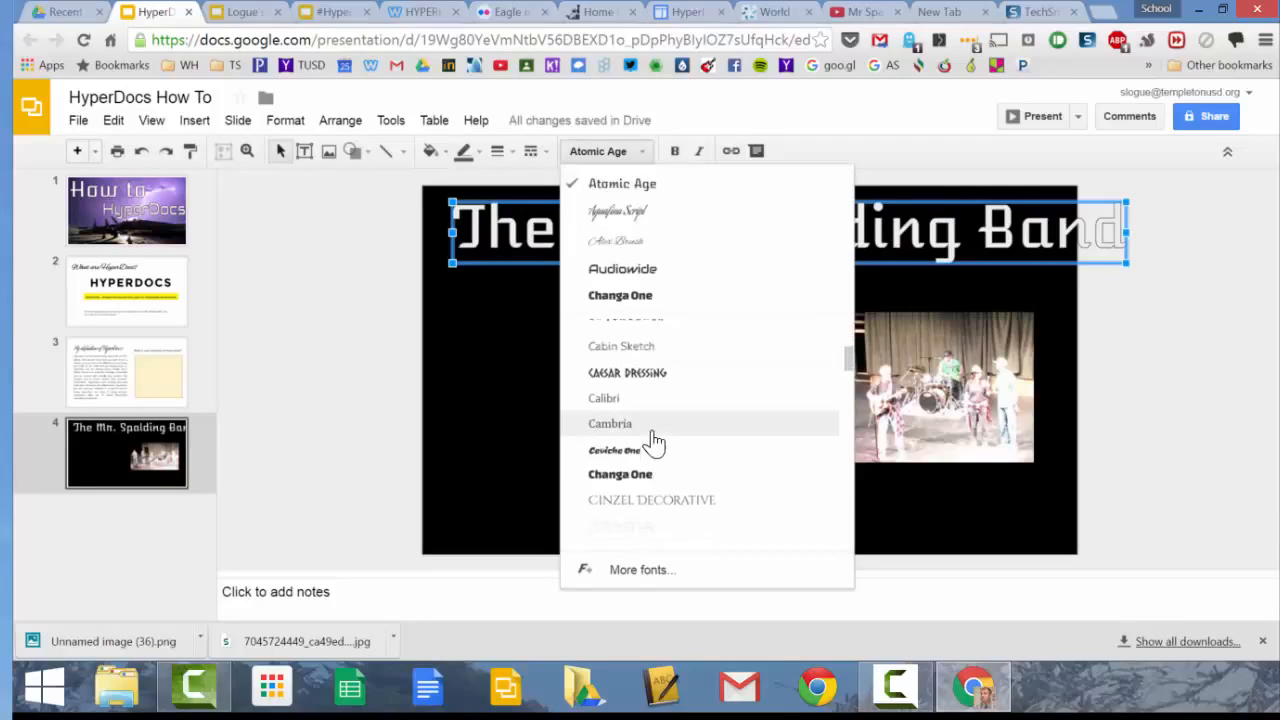
scroll(665, 443, "down", 5)
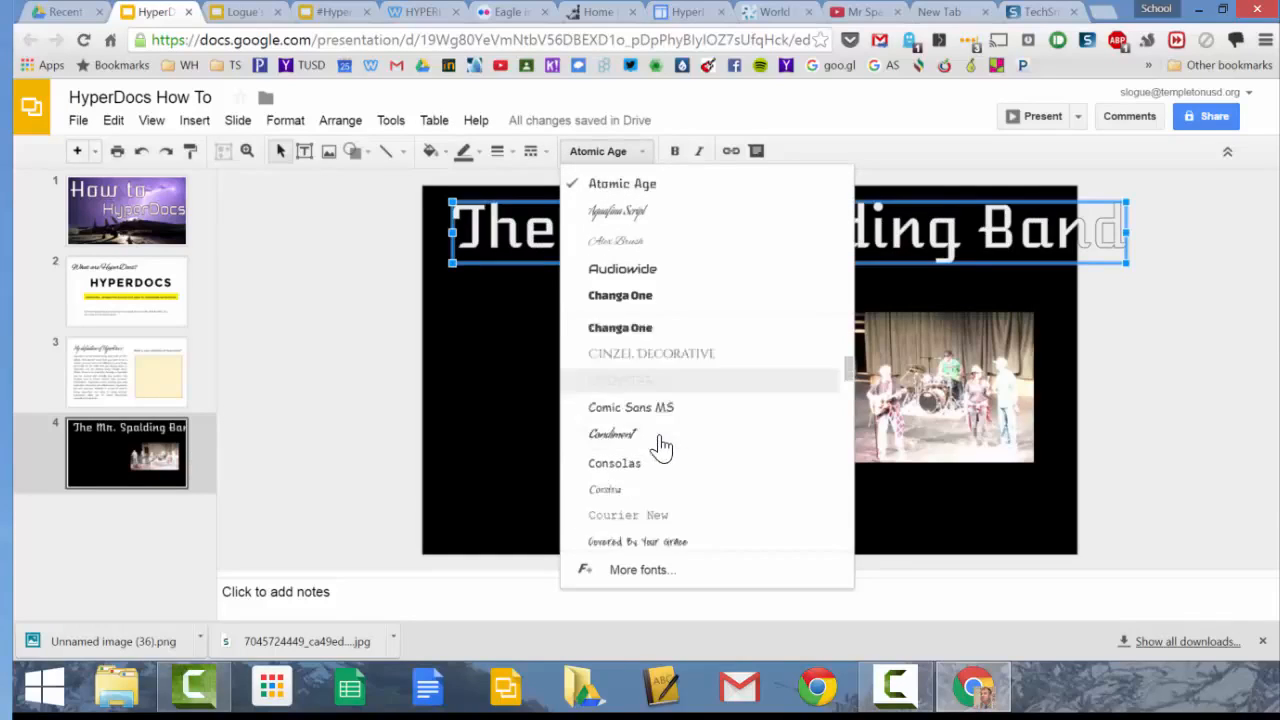
scroll(678, 432, "down", 5)
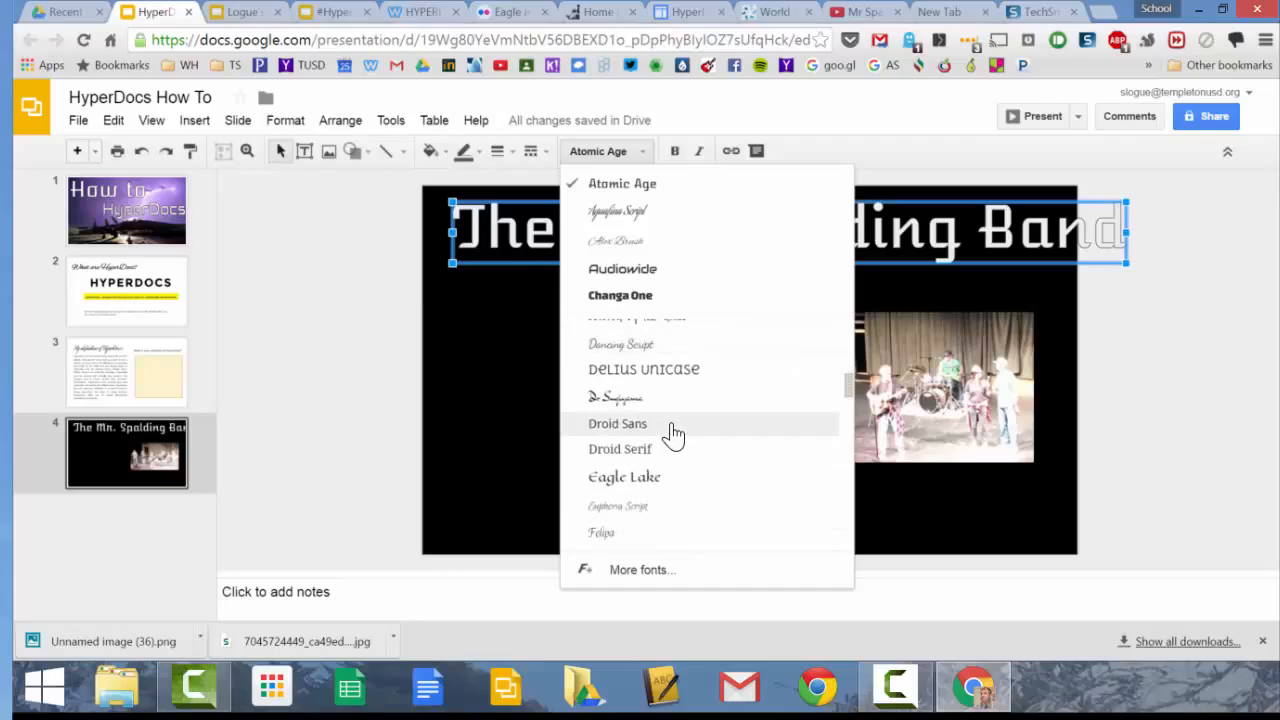
scroll(673, 433, "down", 1)
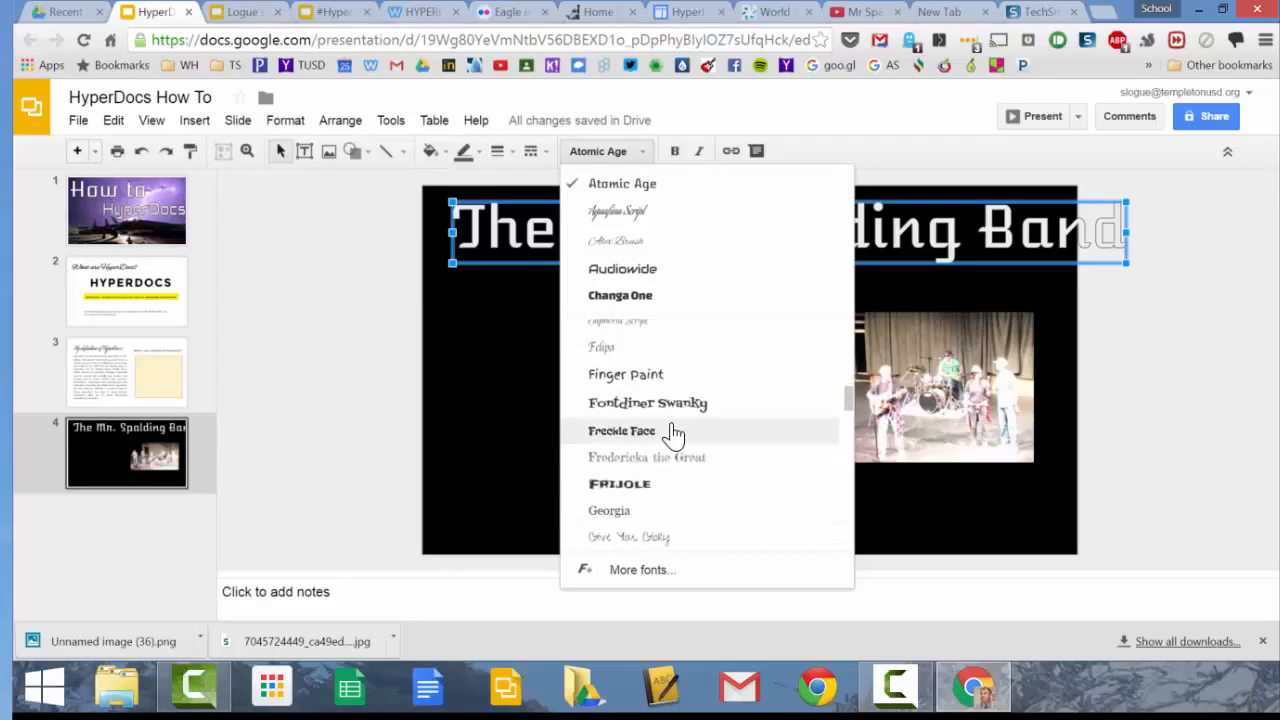
left_click(680, 378)
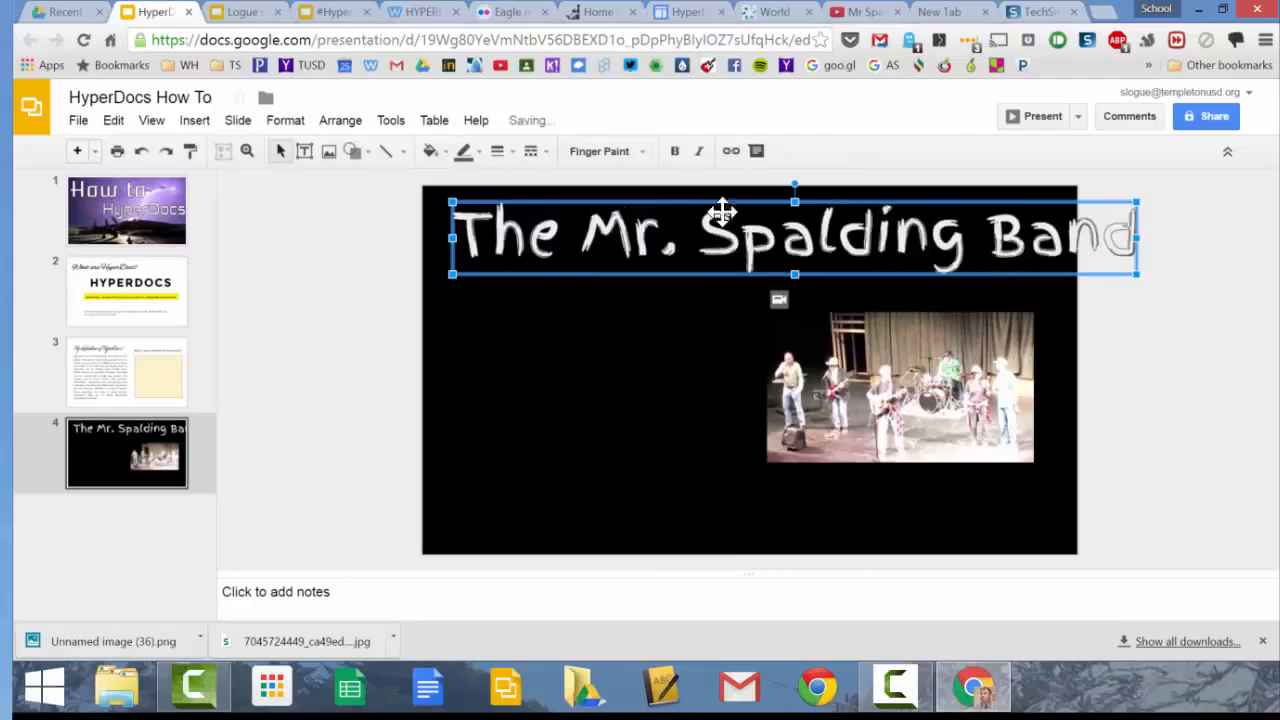
- Narrow the word art title to fit within the slide's width and center it above the video
left_click_drag(735, 205, 714, 205)
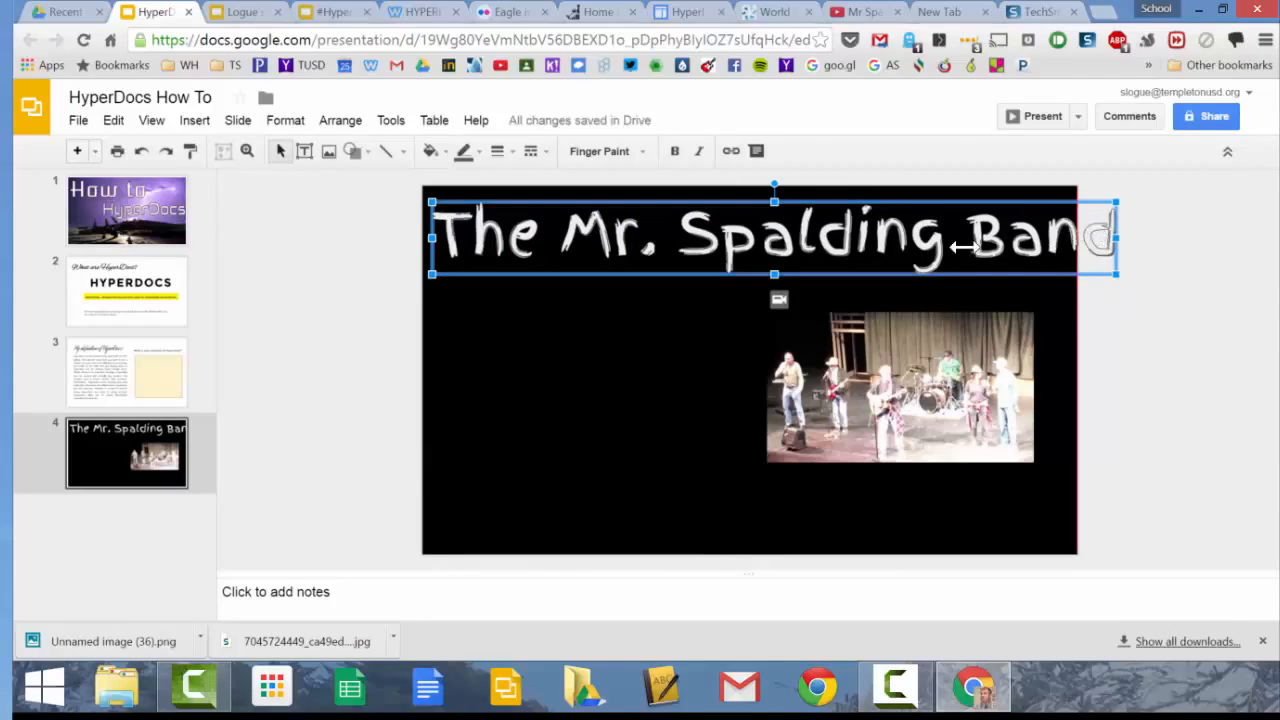
left_click_drag(990, 243, 995, 243)
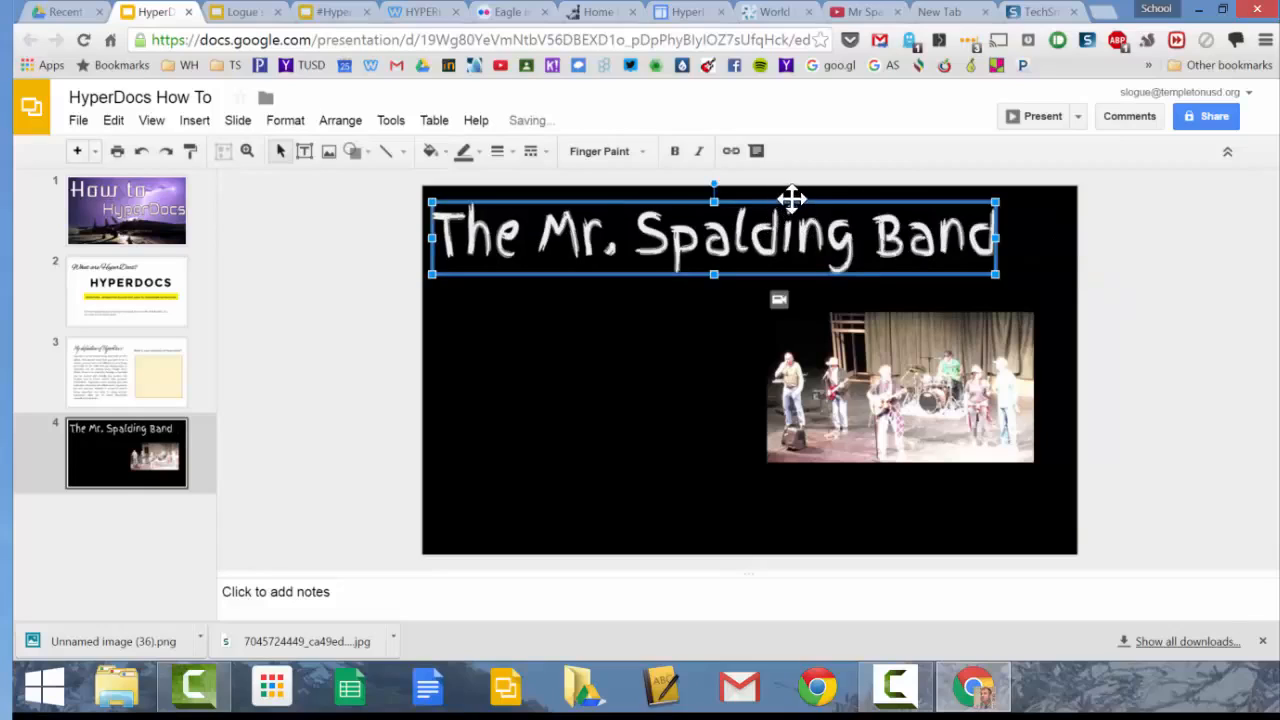
left_click_drag(794, 200, 838, 203)
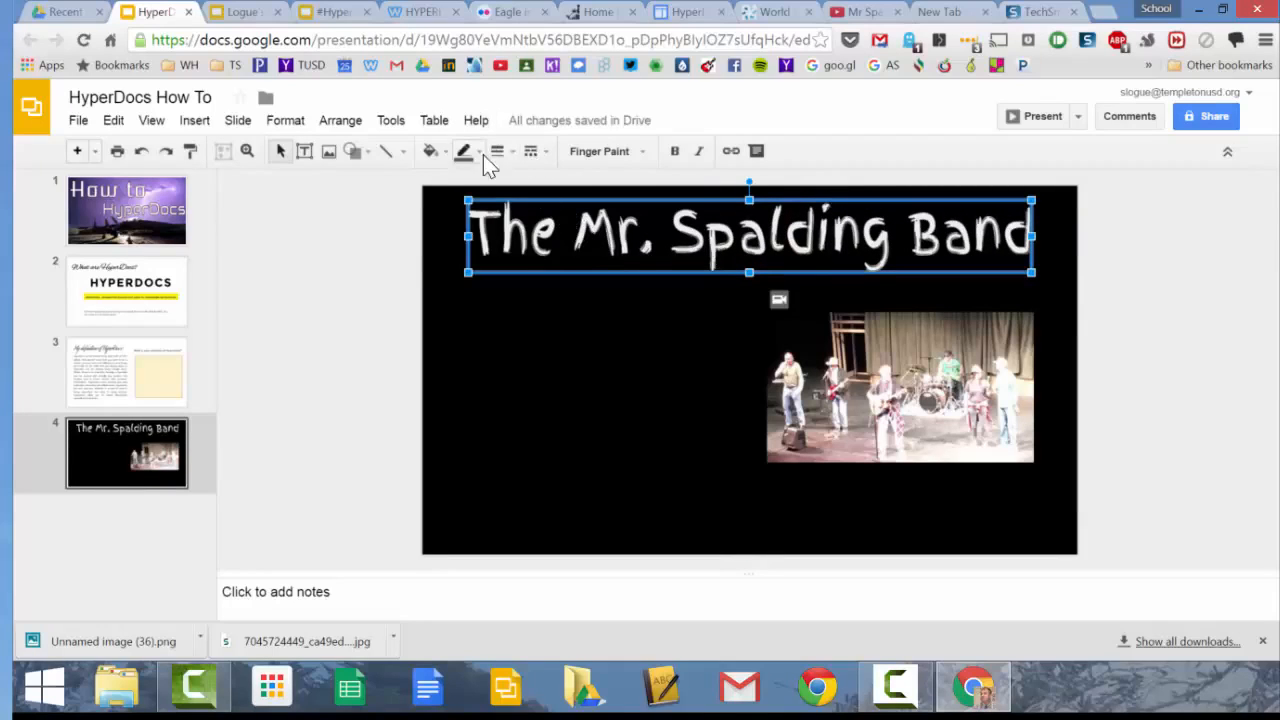
- Give the word art title a red outline
left_click(465, 152)
left_click(486, 228)
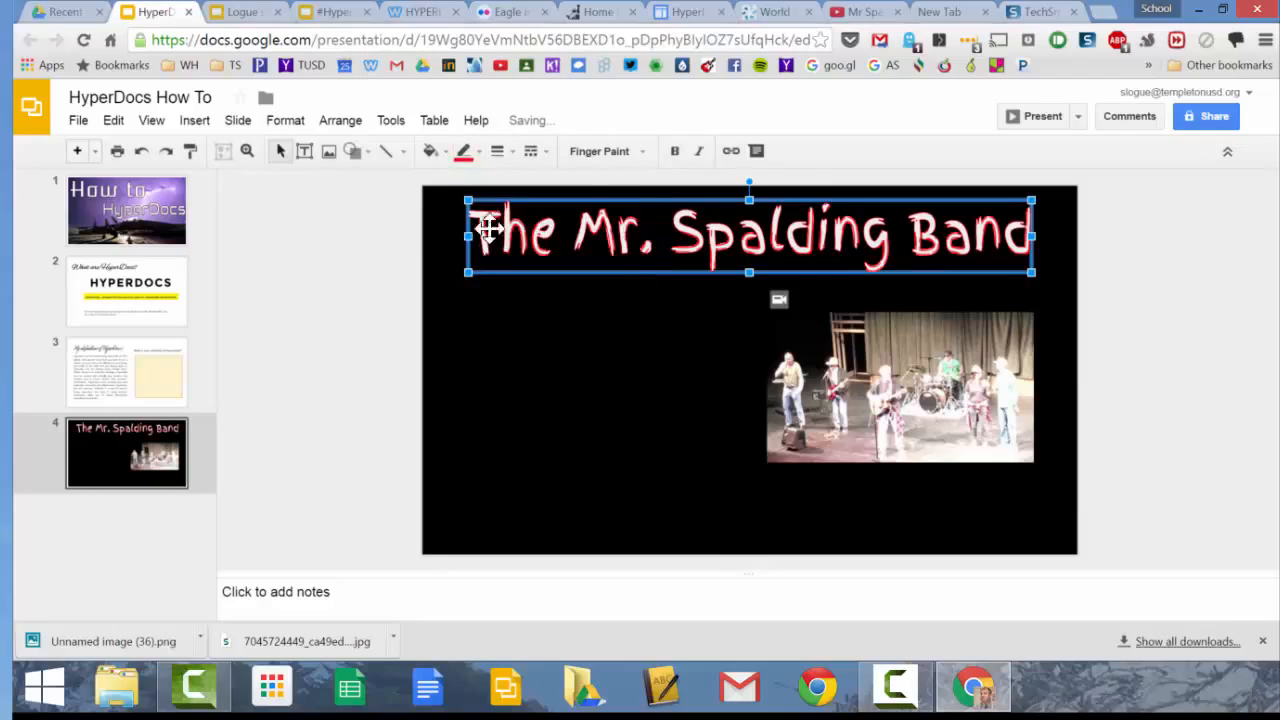
left_click(566, 370)
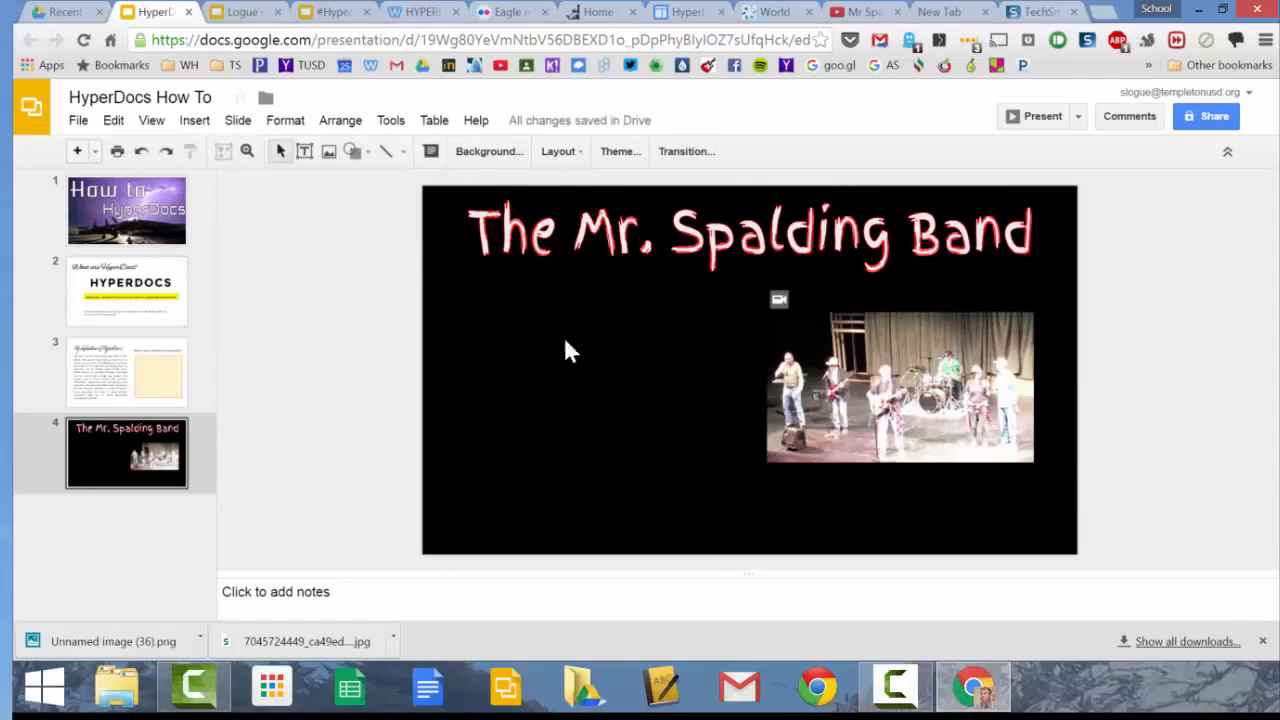
- Add a text box below the title, beside the video, and set its text color to white
left_click(306, 152)
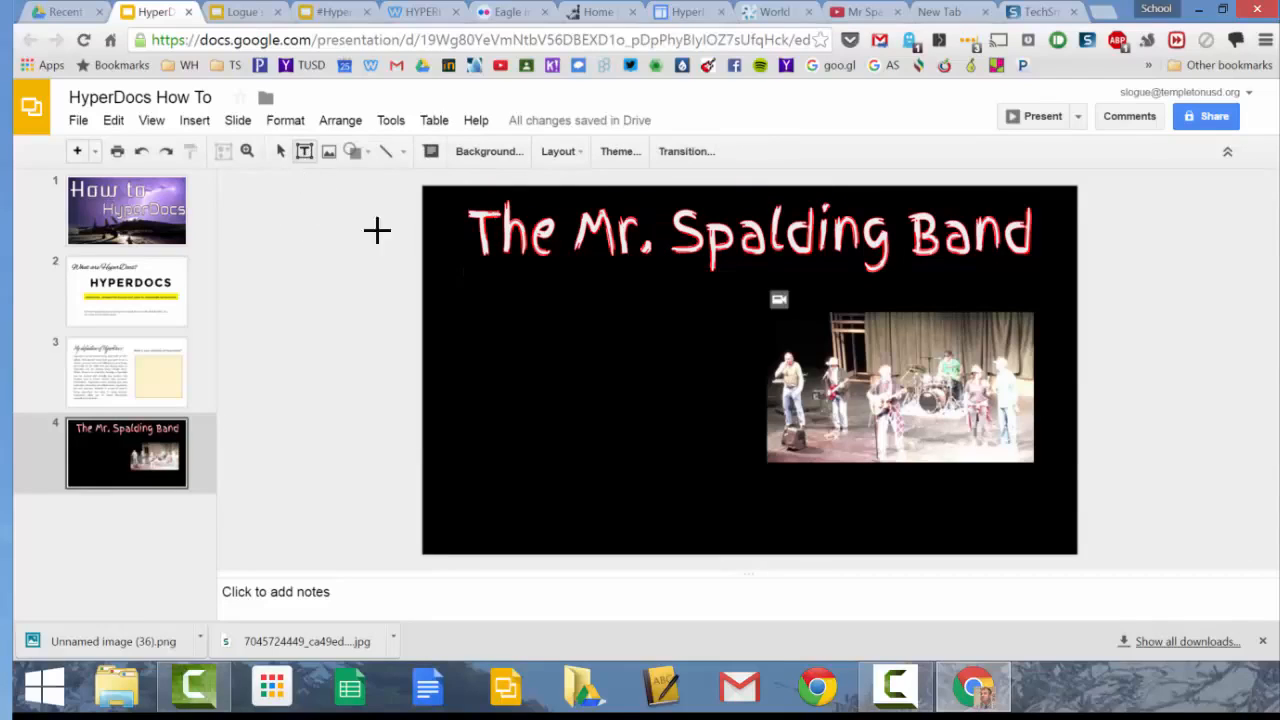
left_click_drag(448, 272, 742, 334)
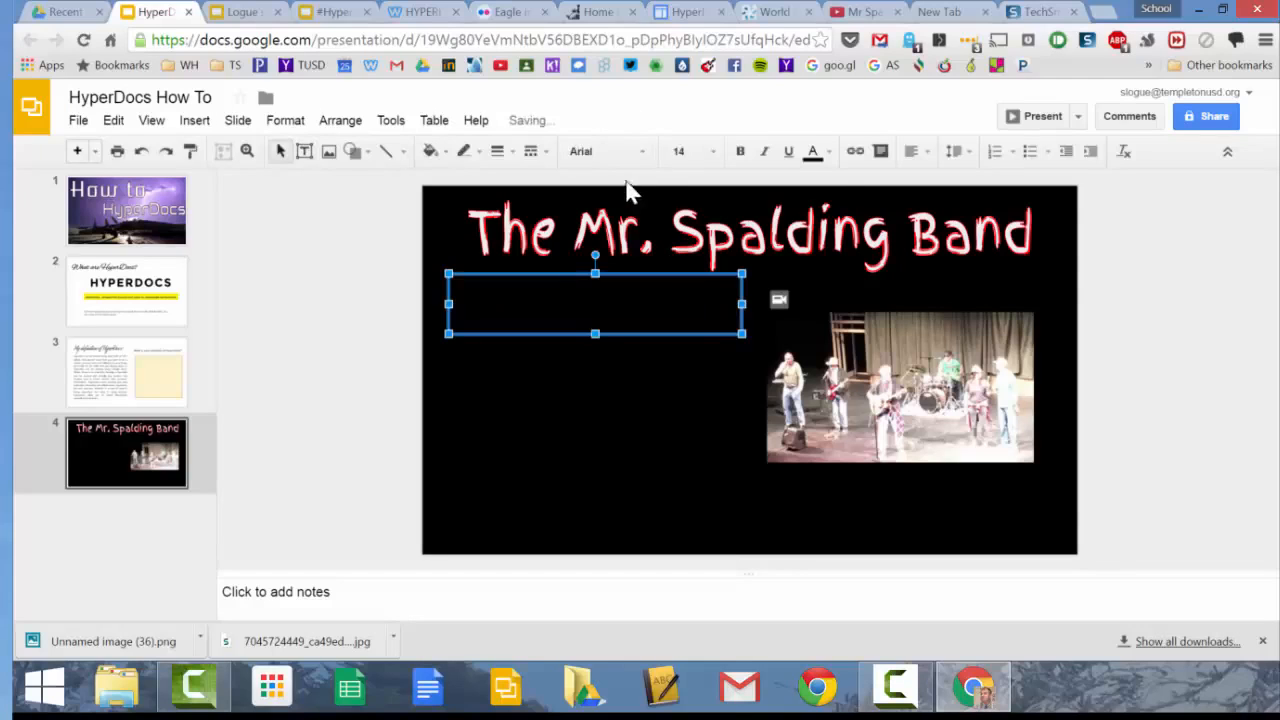
left_click(815, 152)
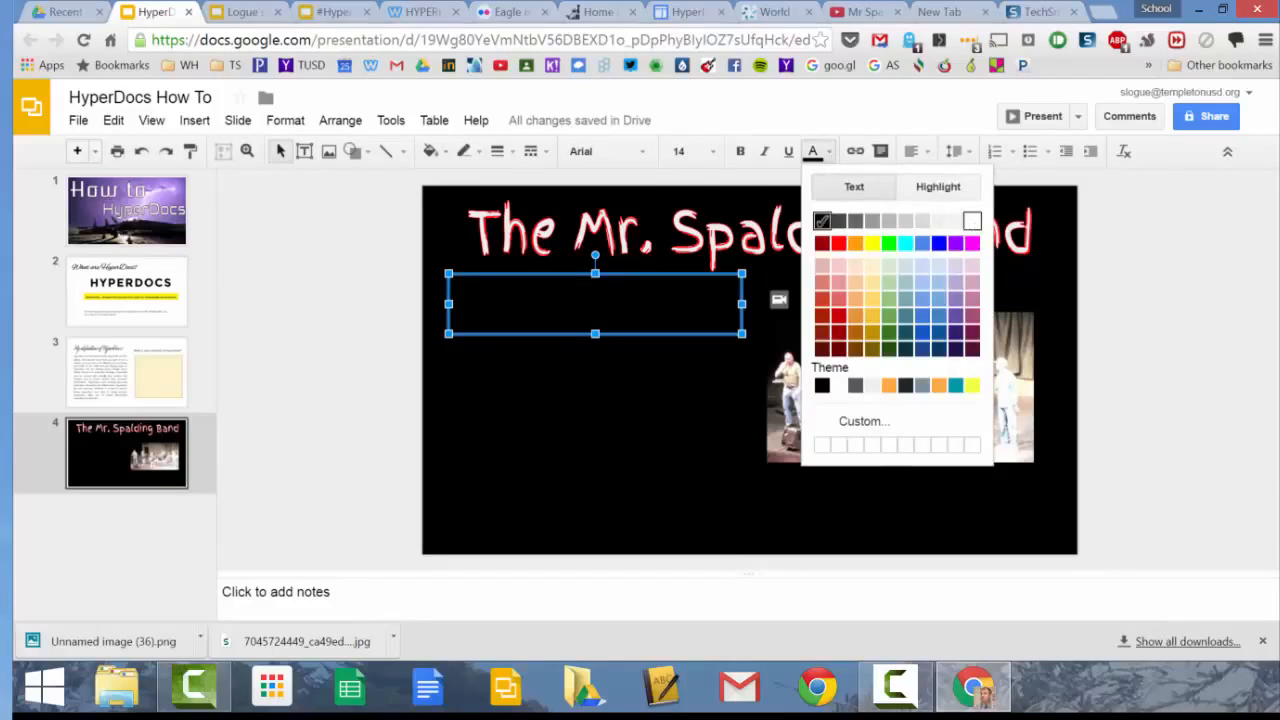
left_click(971, 217)
- Enter a question in the text box asking what type of shoes the named band member is wearing after watching the video
type("Aft")
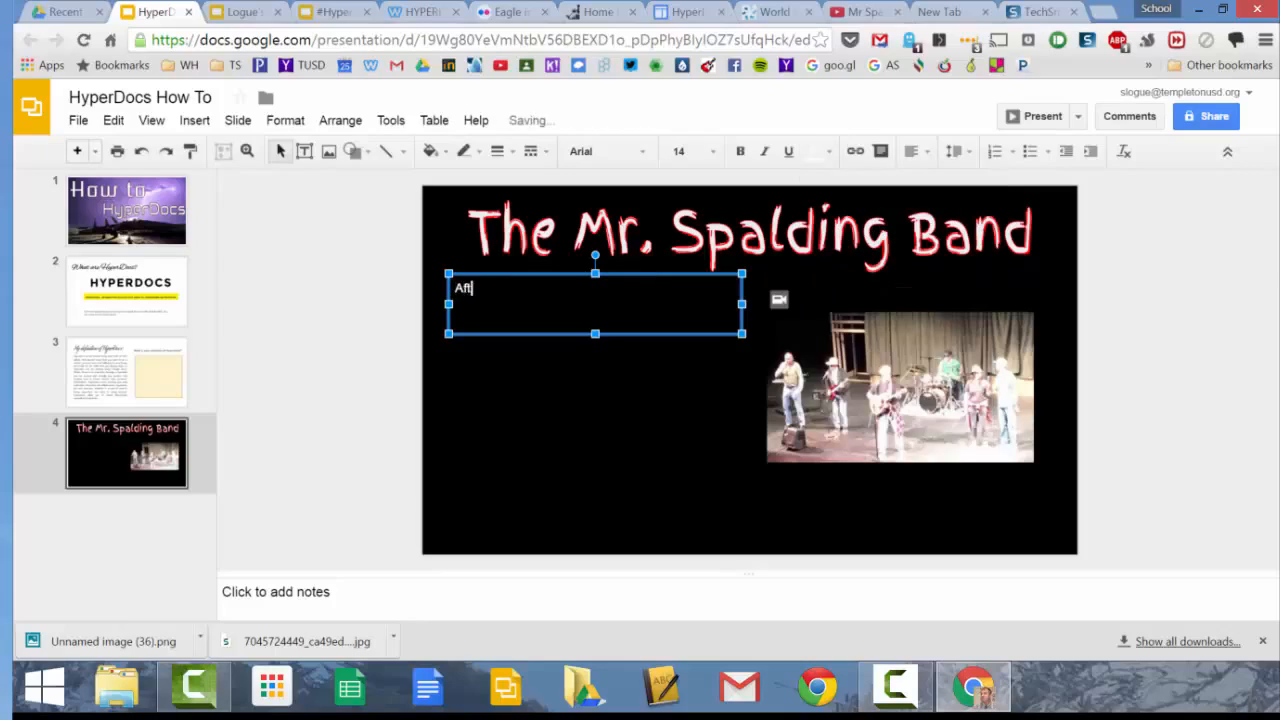
type("er watching h")
type("te")
key("BackSpace")
key("BackSpace")
key("BackSpace")
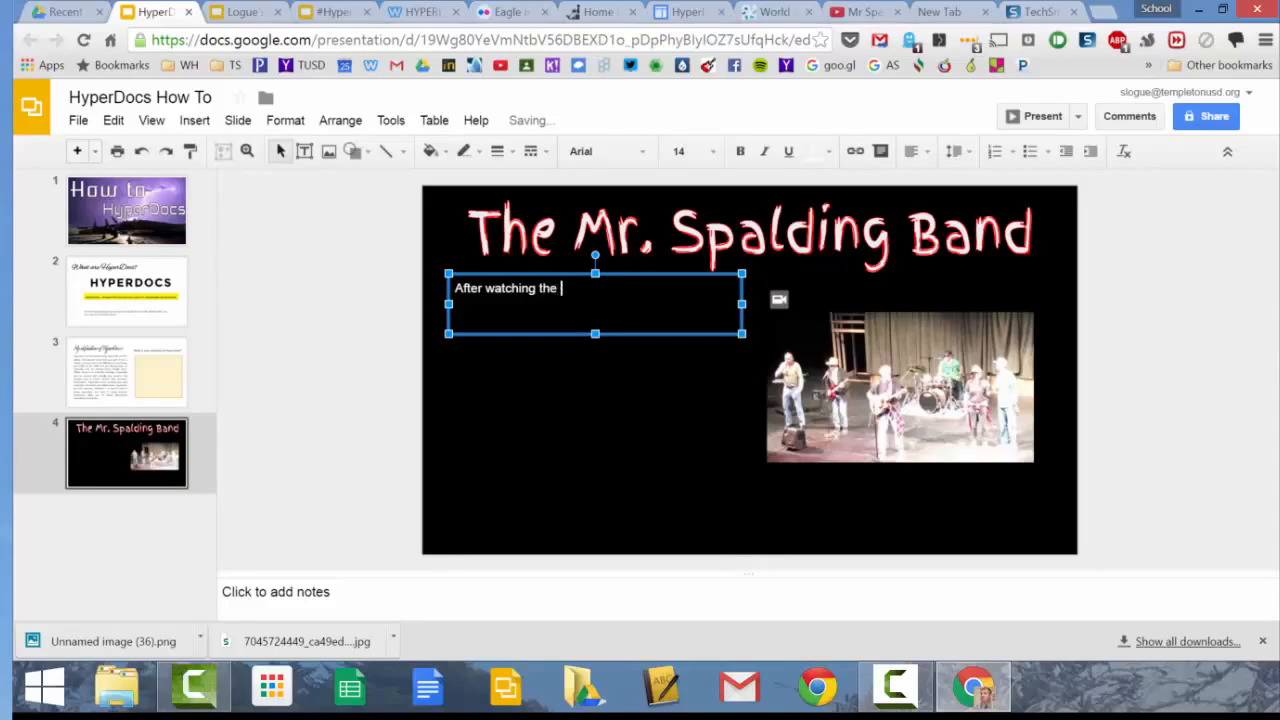
type("e video, what type o")
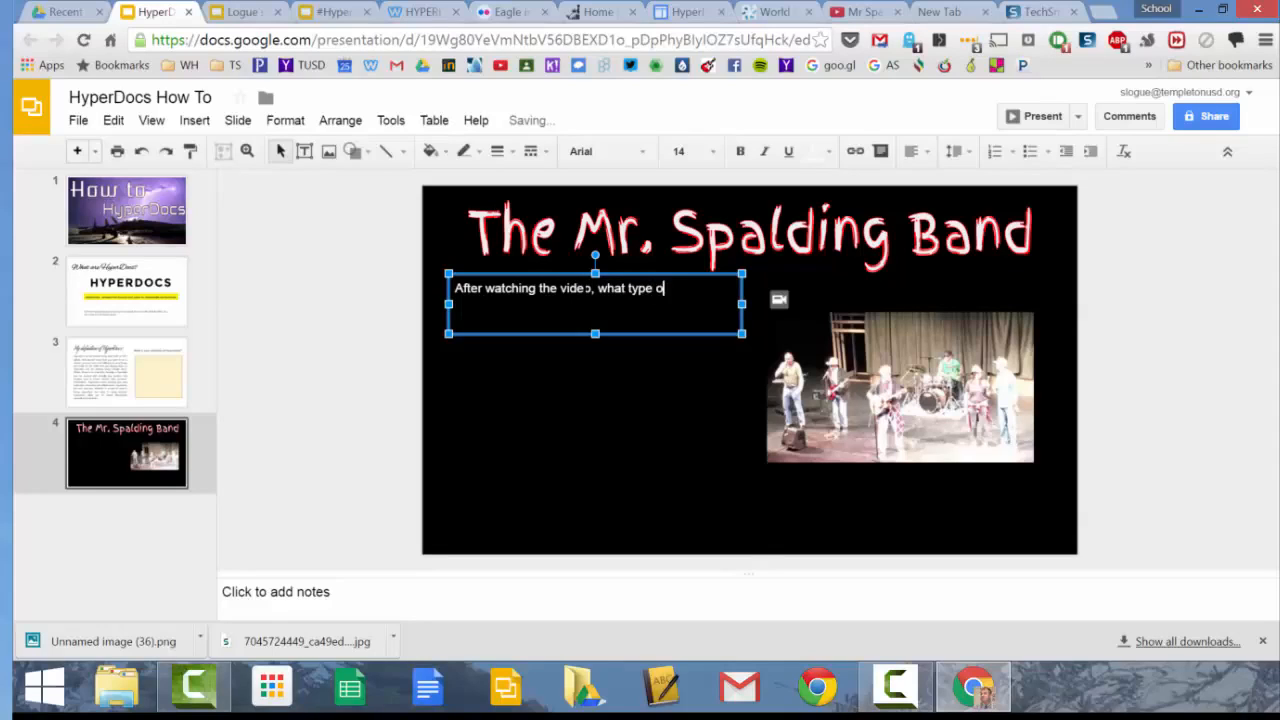
type("f shoes is Mr.")
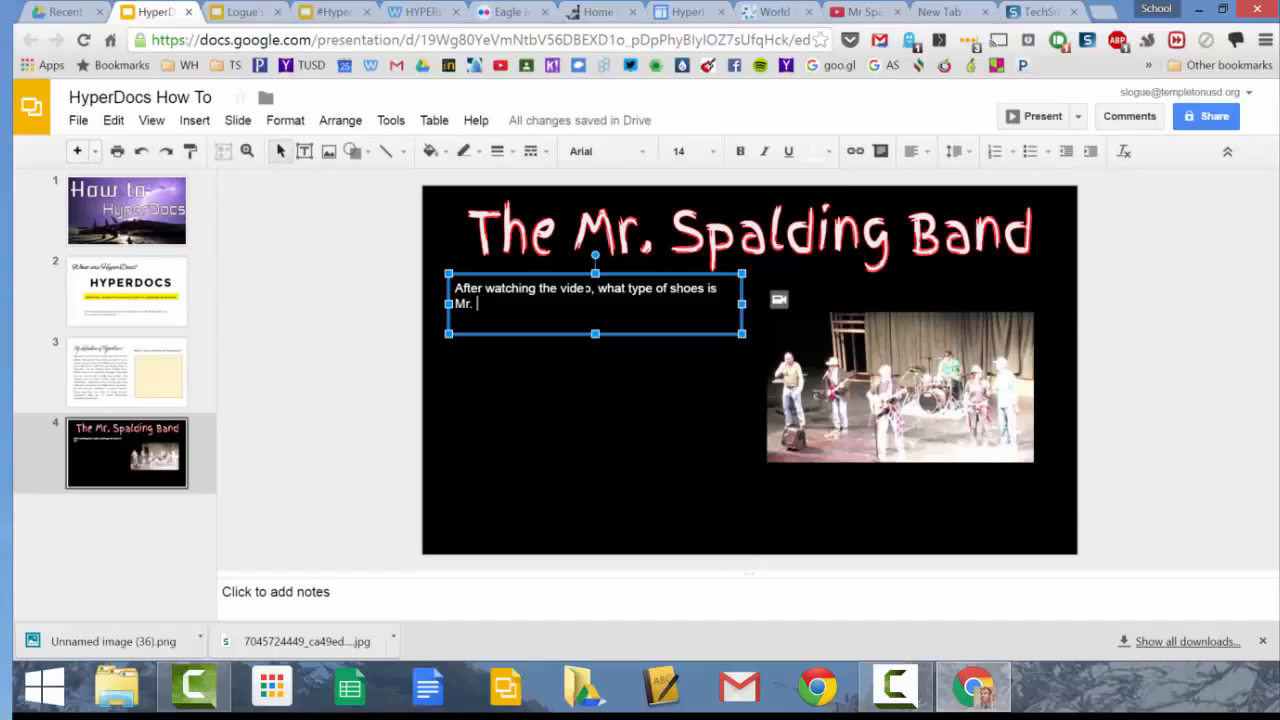
type(" r")
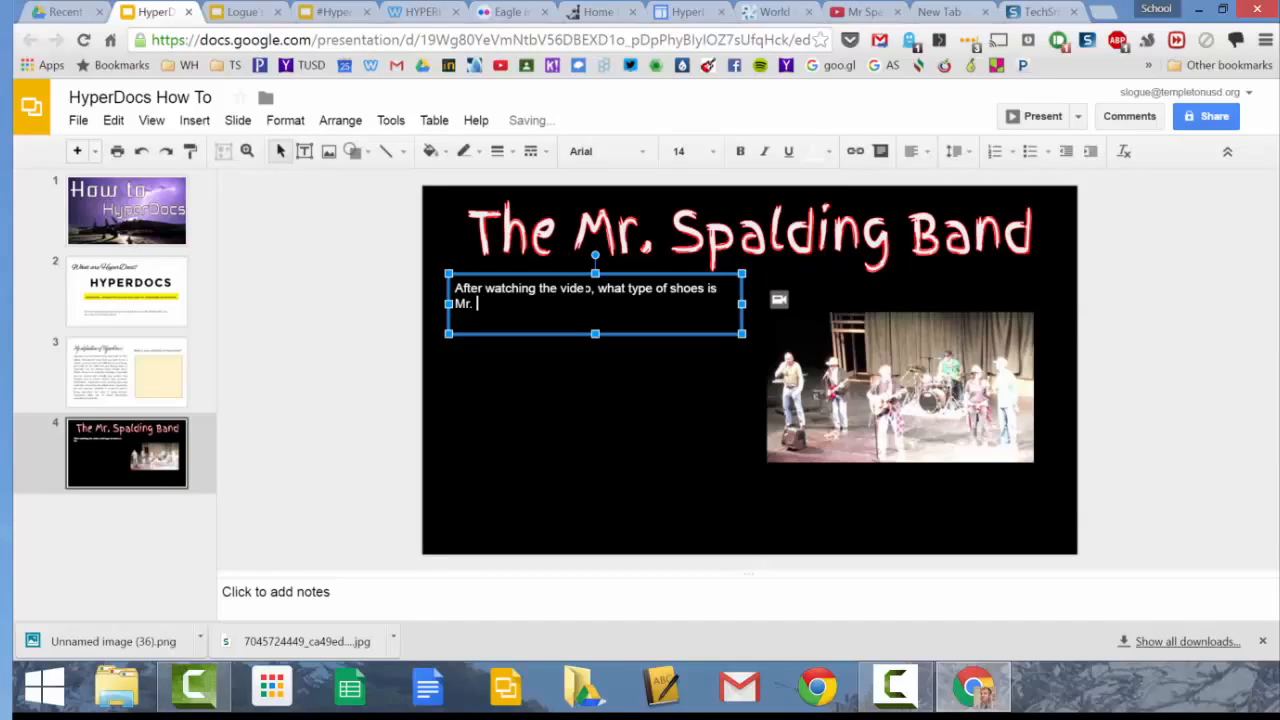
type("Gray we")
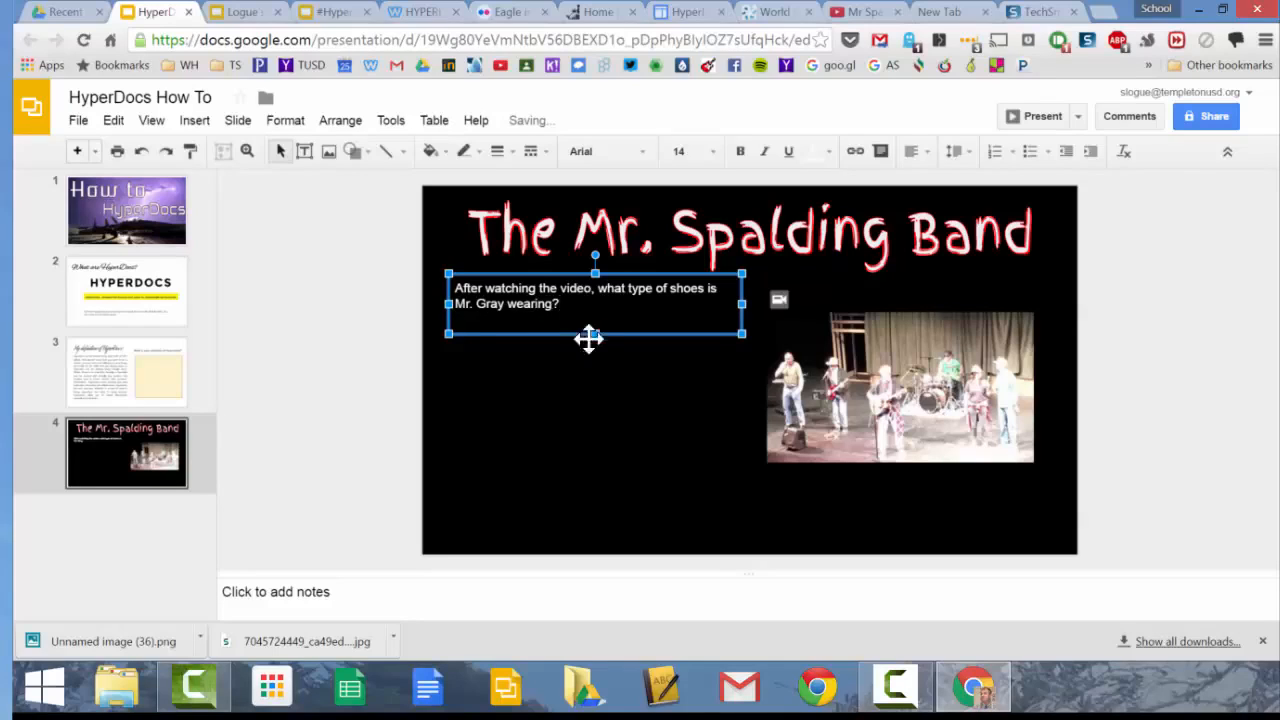
- Set the shoe question's font size to 16, shorten its text box to fit and move it slightly down from the title
left_click_drag(562, 304, 465, 289)
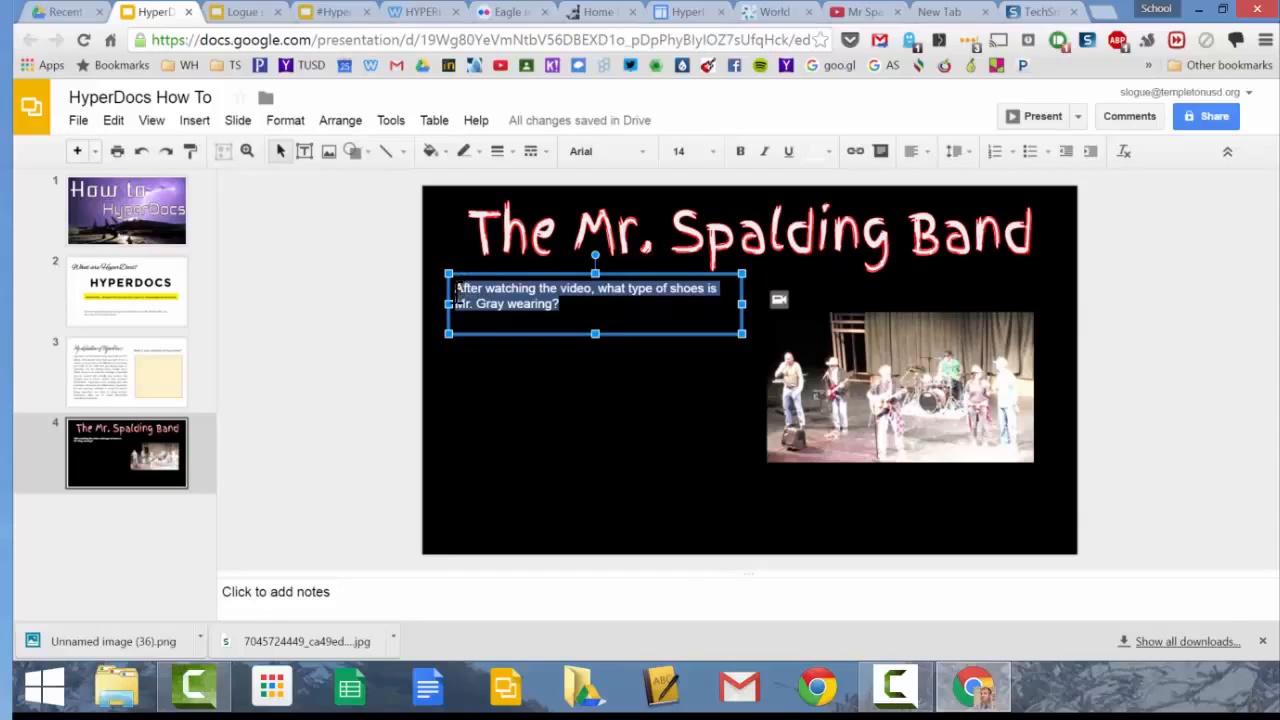
left_click(713, 151)
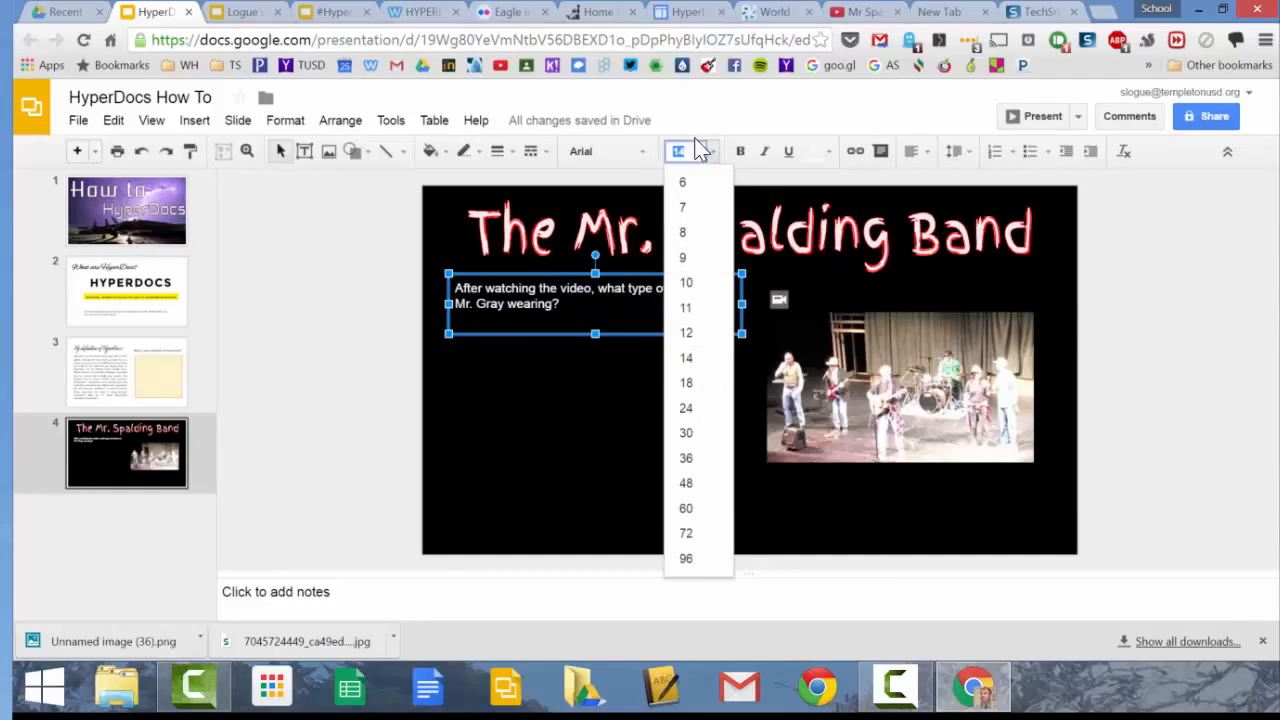
key("Return")
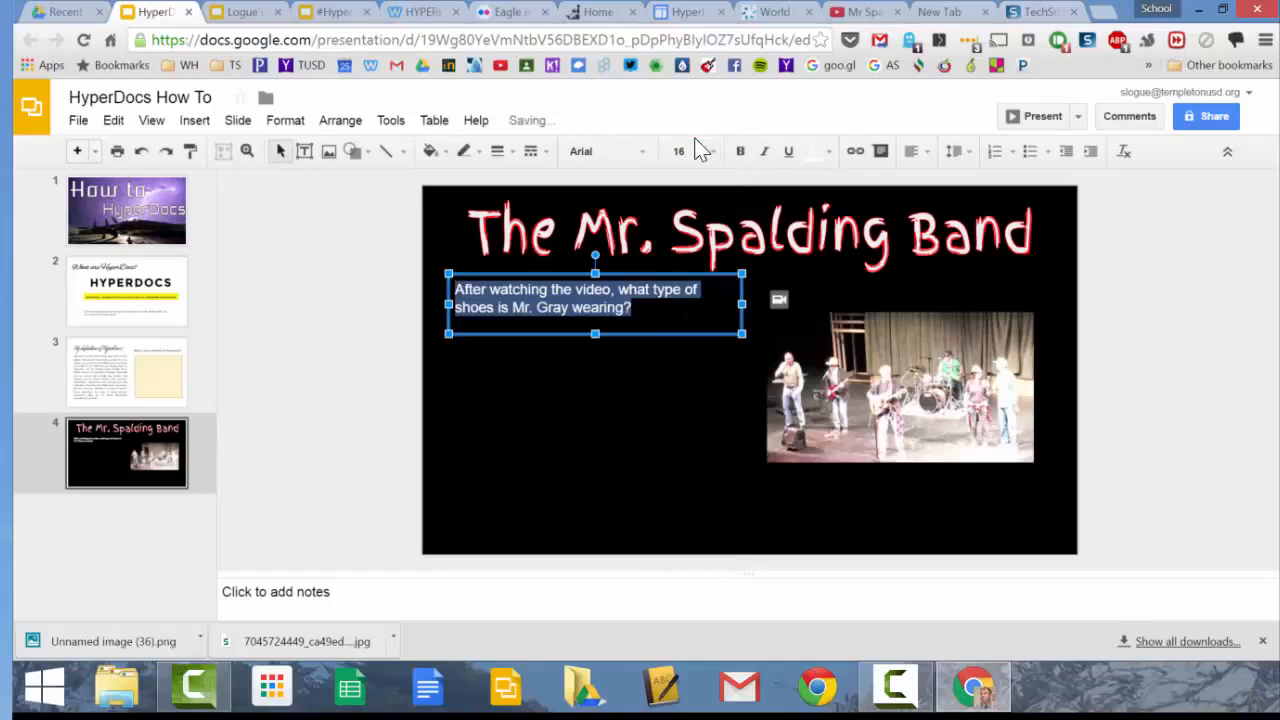
left_click(595, 322)
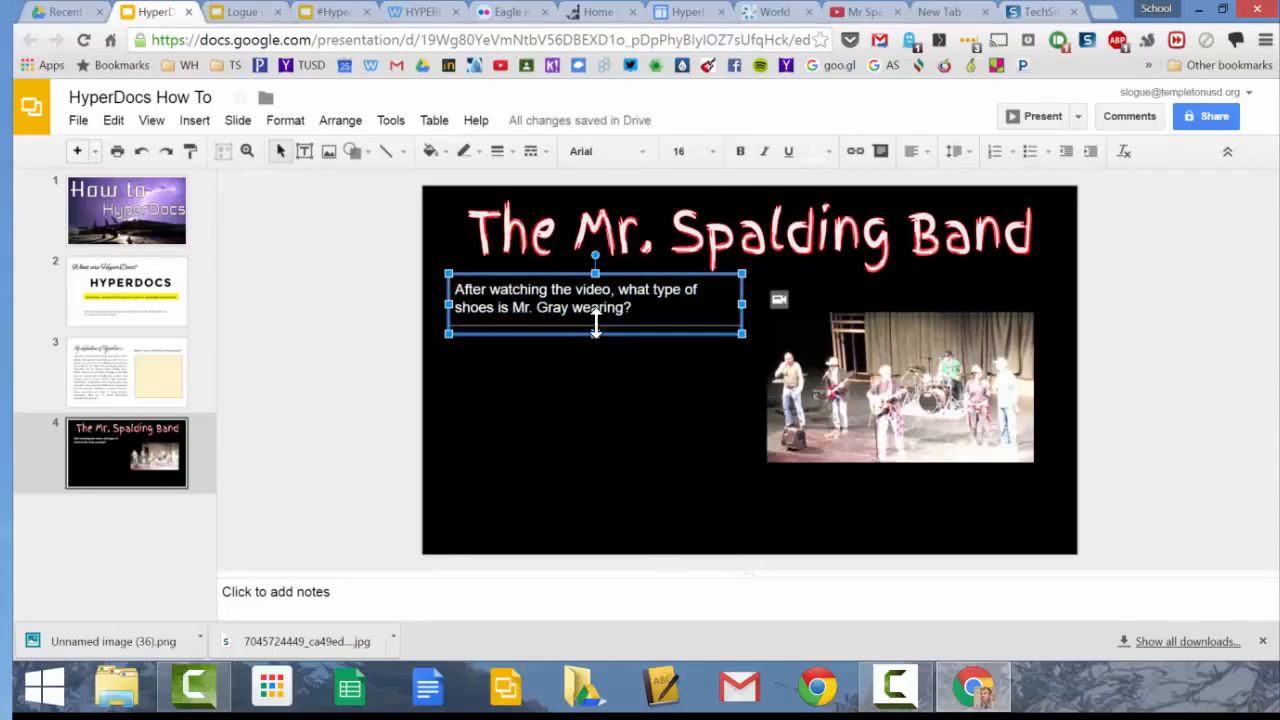
left_click_drag(596, 323, 596, 322)
left_click_drag(616, 276, 617, 288)
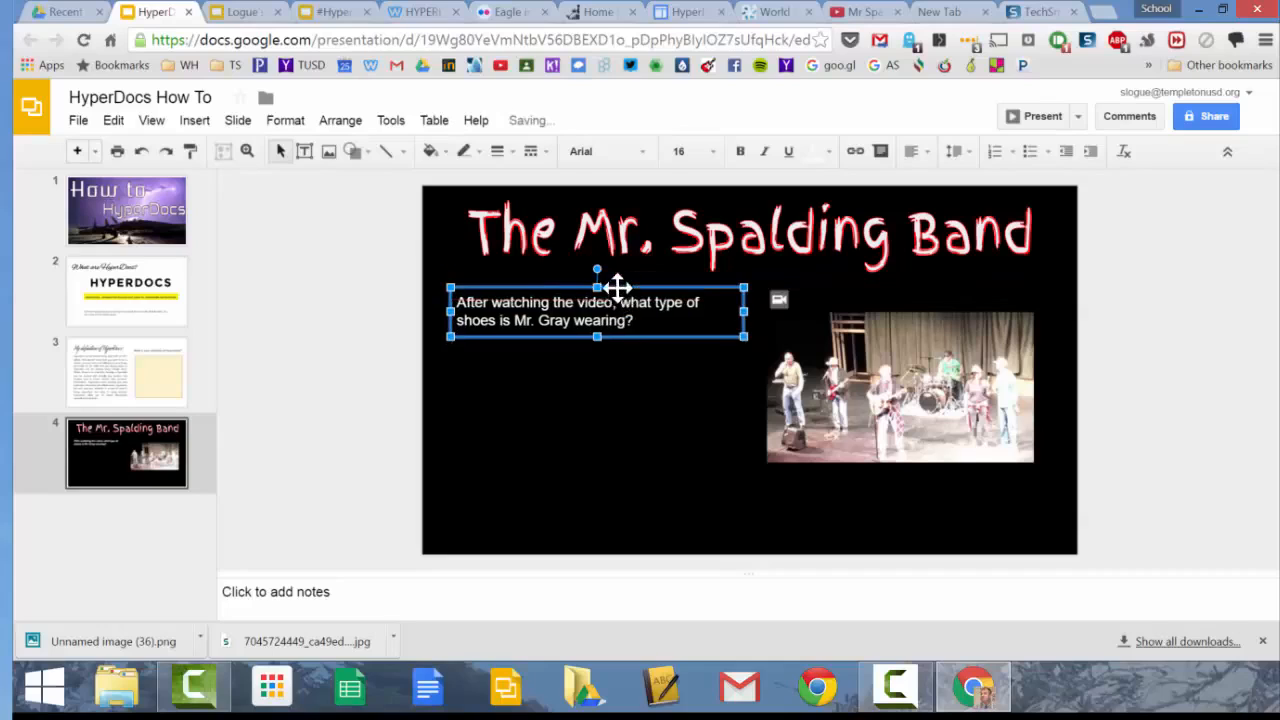
- Add an empty answer text box of the same width below the shoe question and fill it with white
left_click(304, 151)
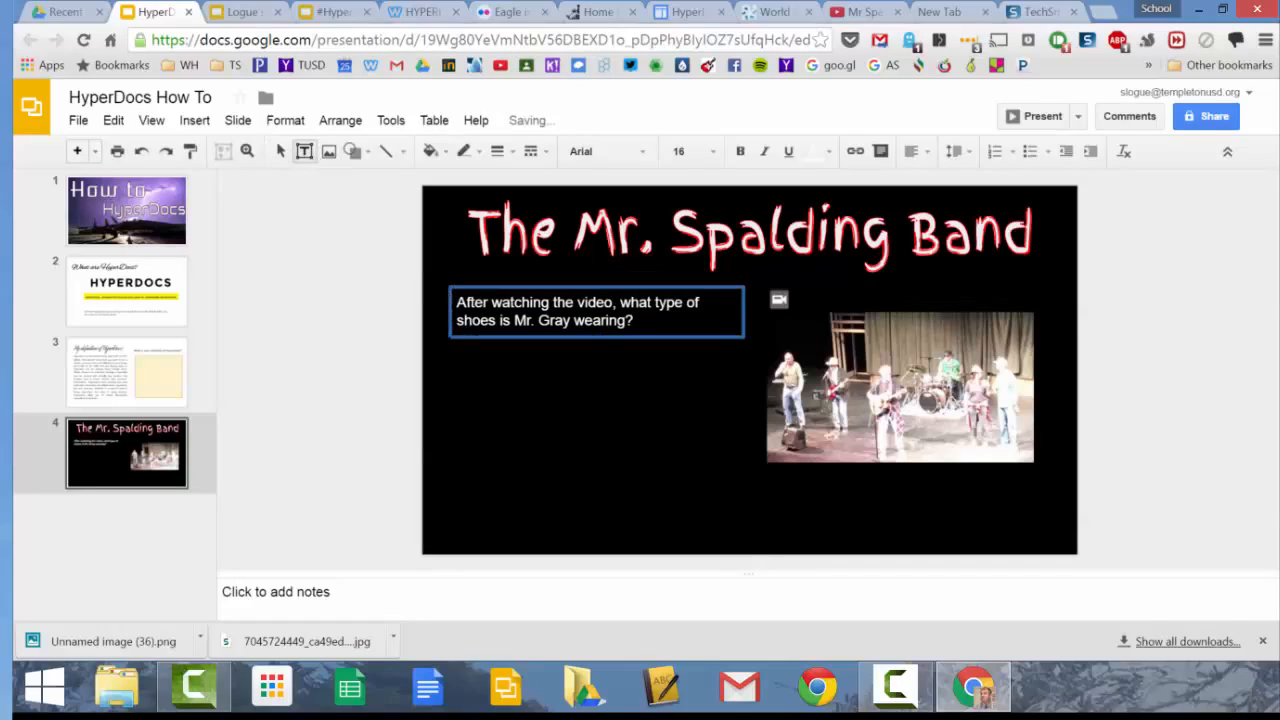
left_click_drag(450, 350, 745, 423)
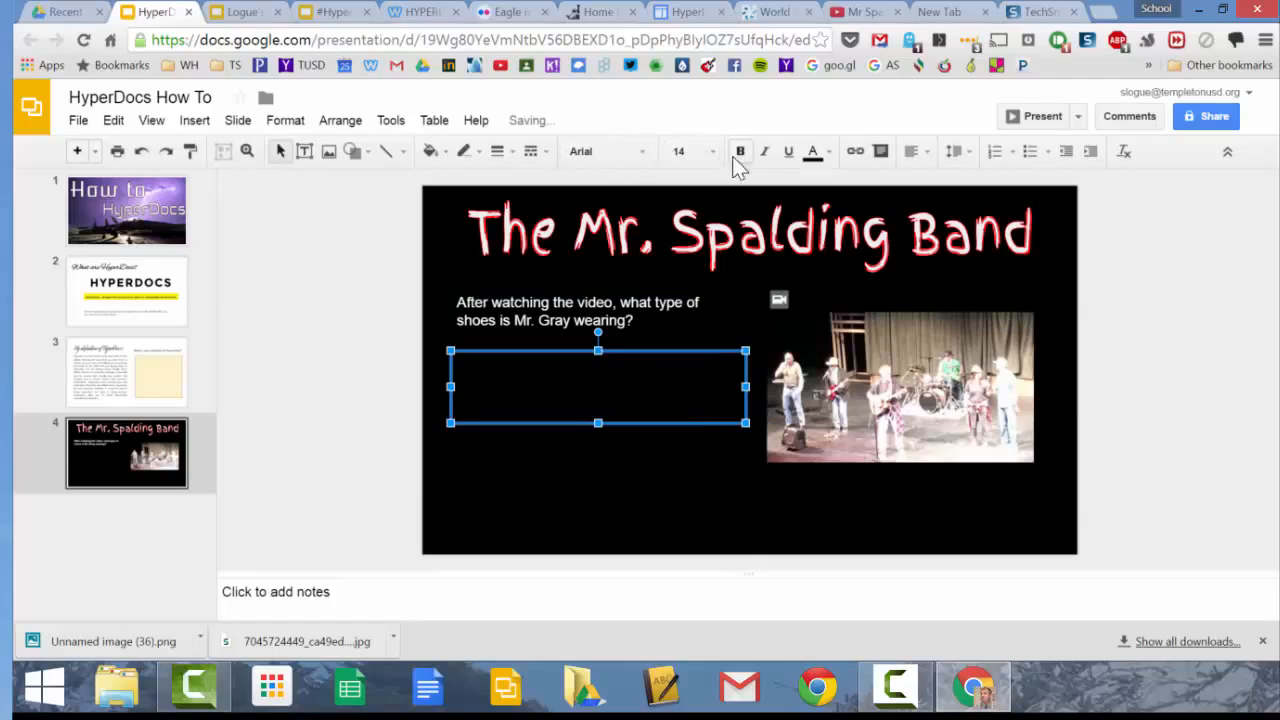
left_click(430, 151)
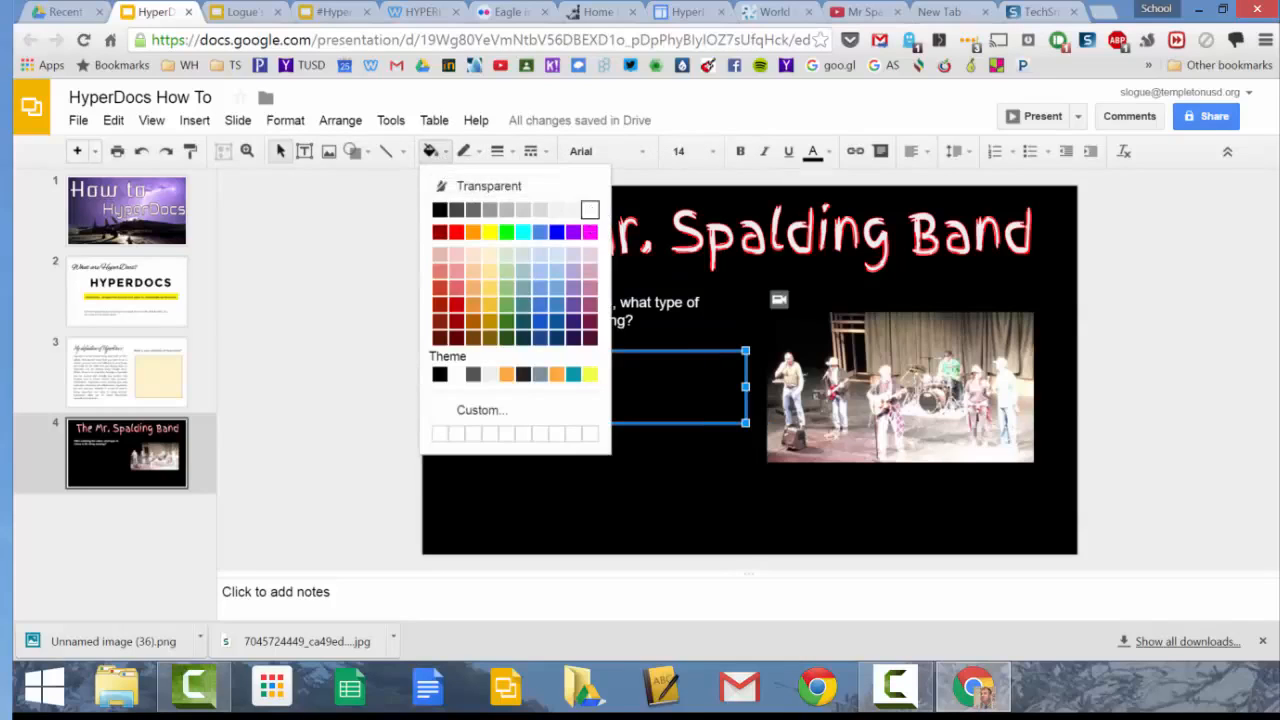
left_click(590, 209)
left_click(589, 465)
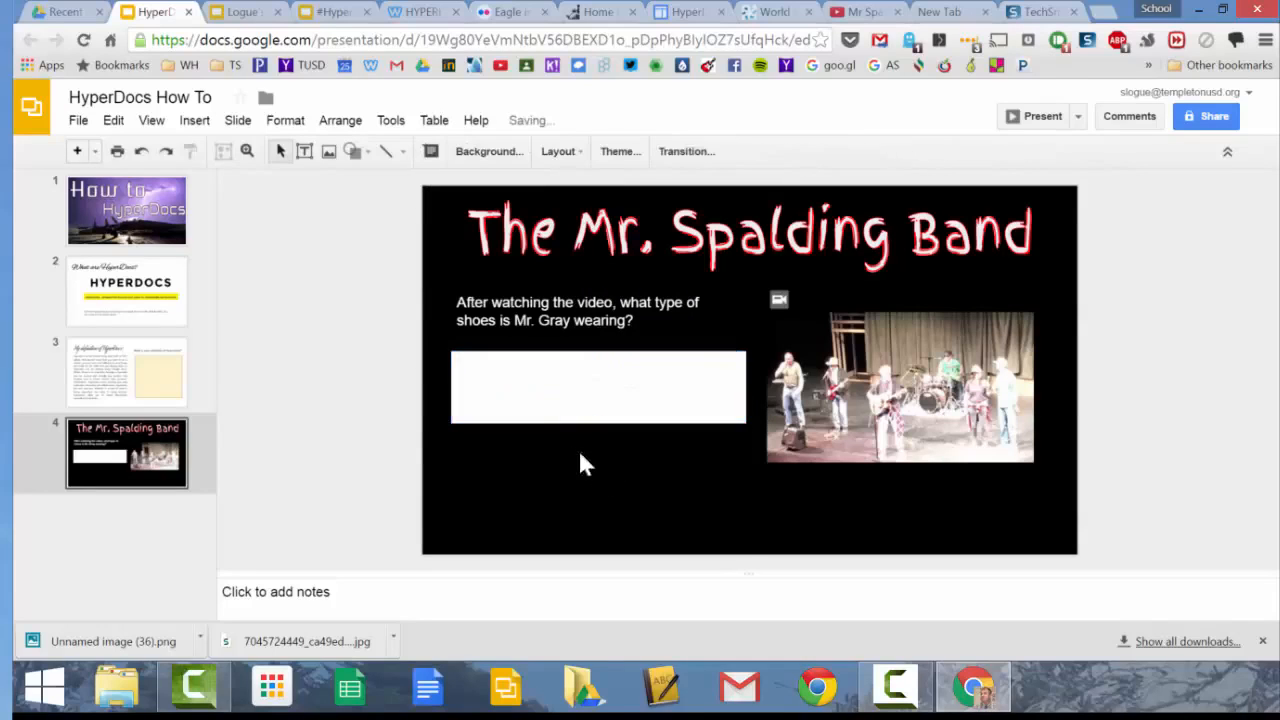
- Add a text box with white text below the answer box reading "What did the band negotiate for to continue playing?"
left_click(304, 151)
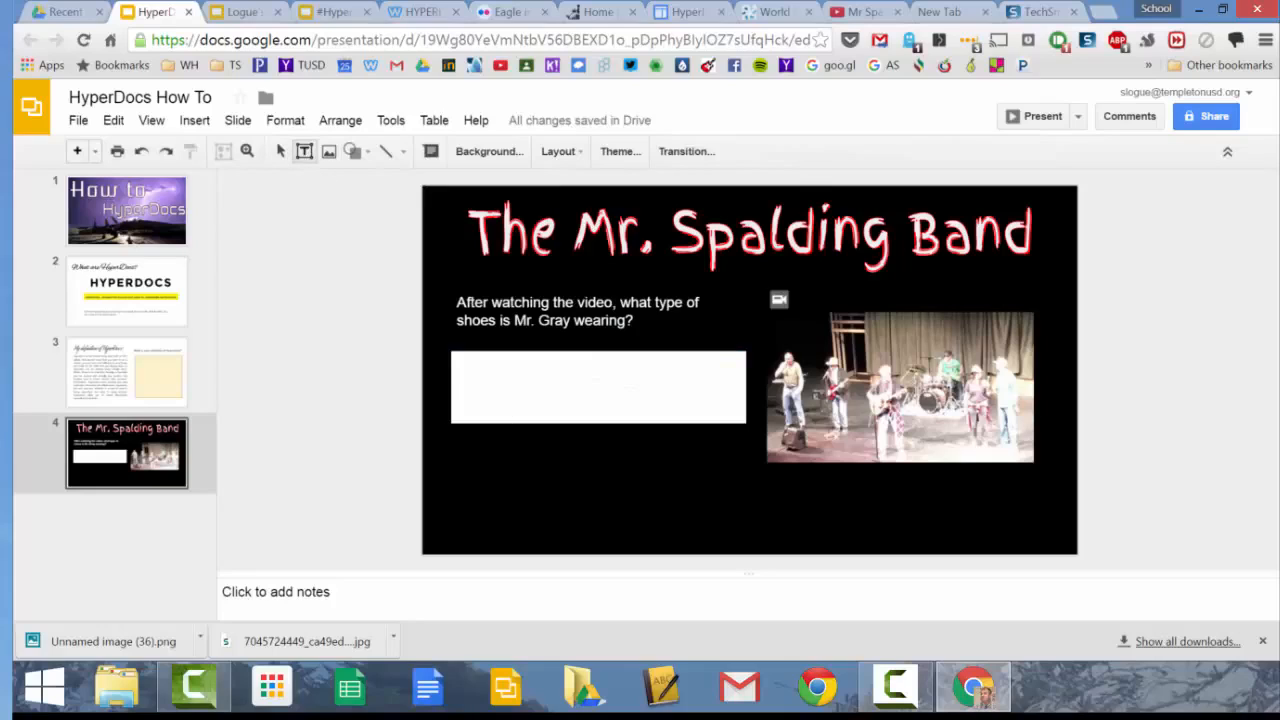
left_click_drag(451, 440, 745, 482)
left_click(818, 153)
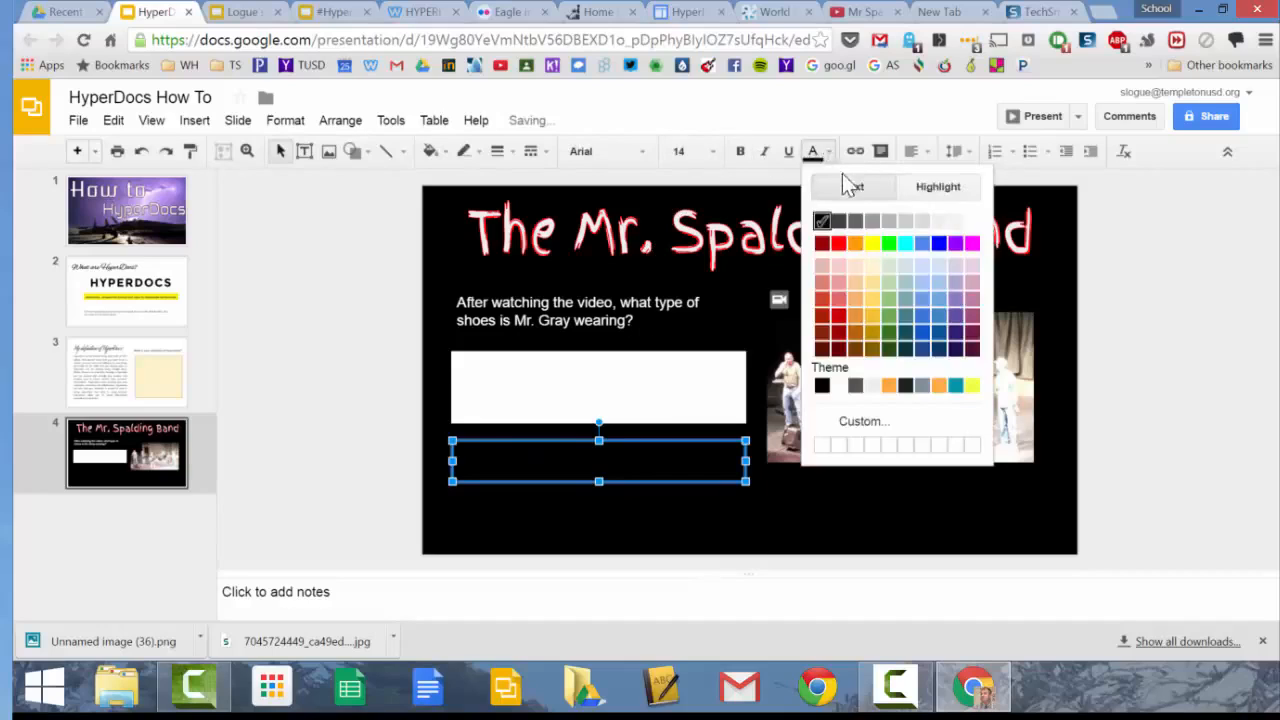
left_click(972, 221)
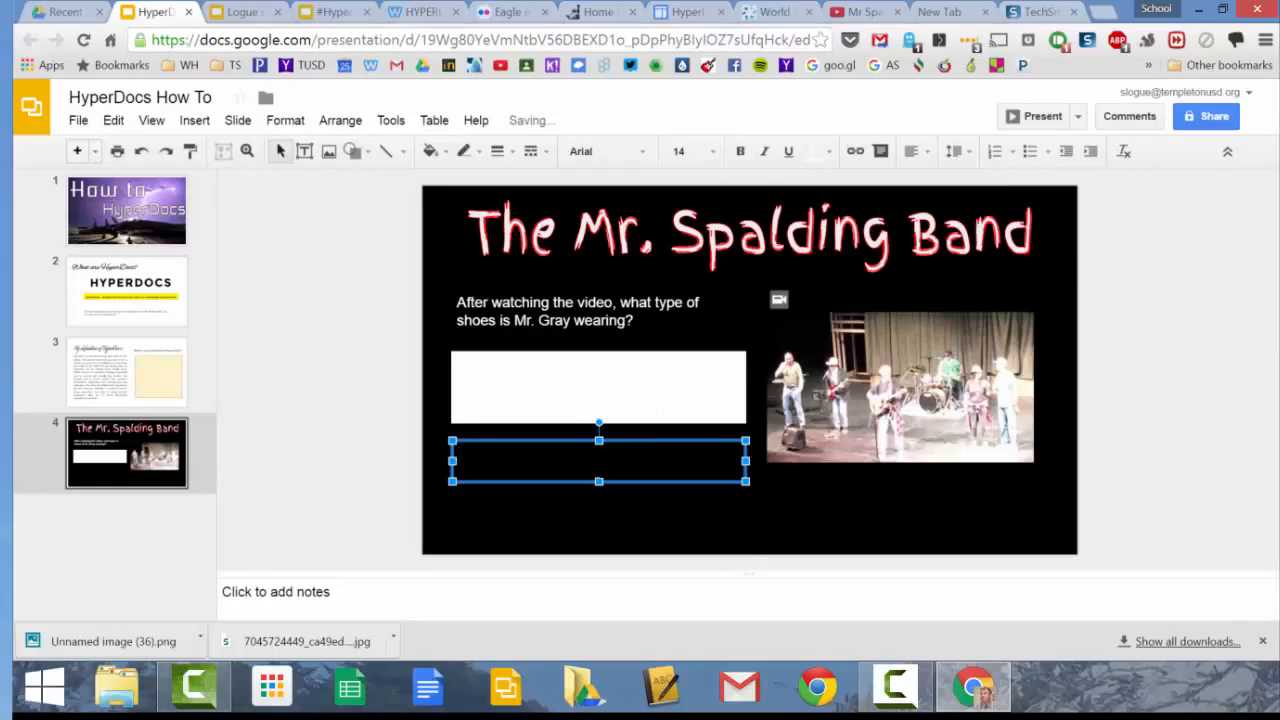
type("What did the band ne")
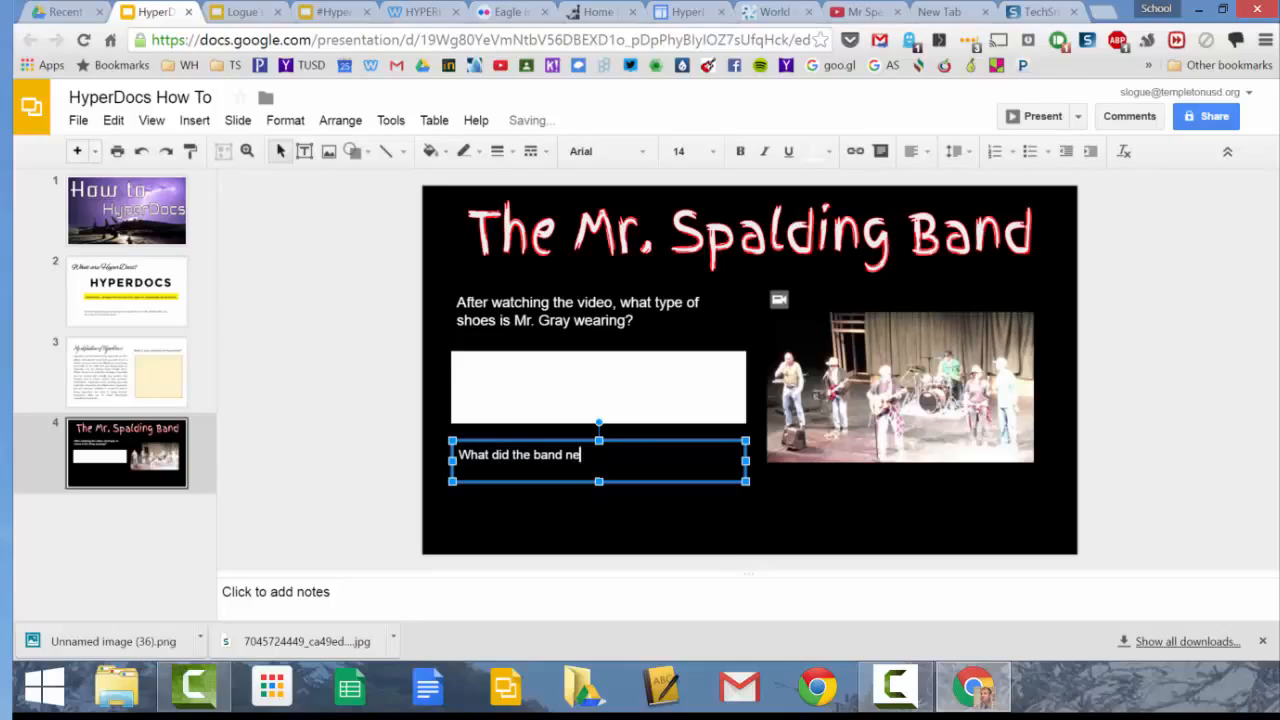
type("gotiate for toe")
key("BackSpace")
type("continue pl")
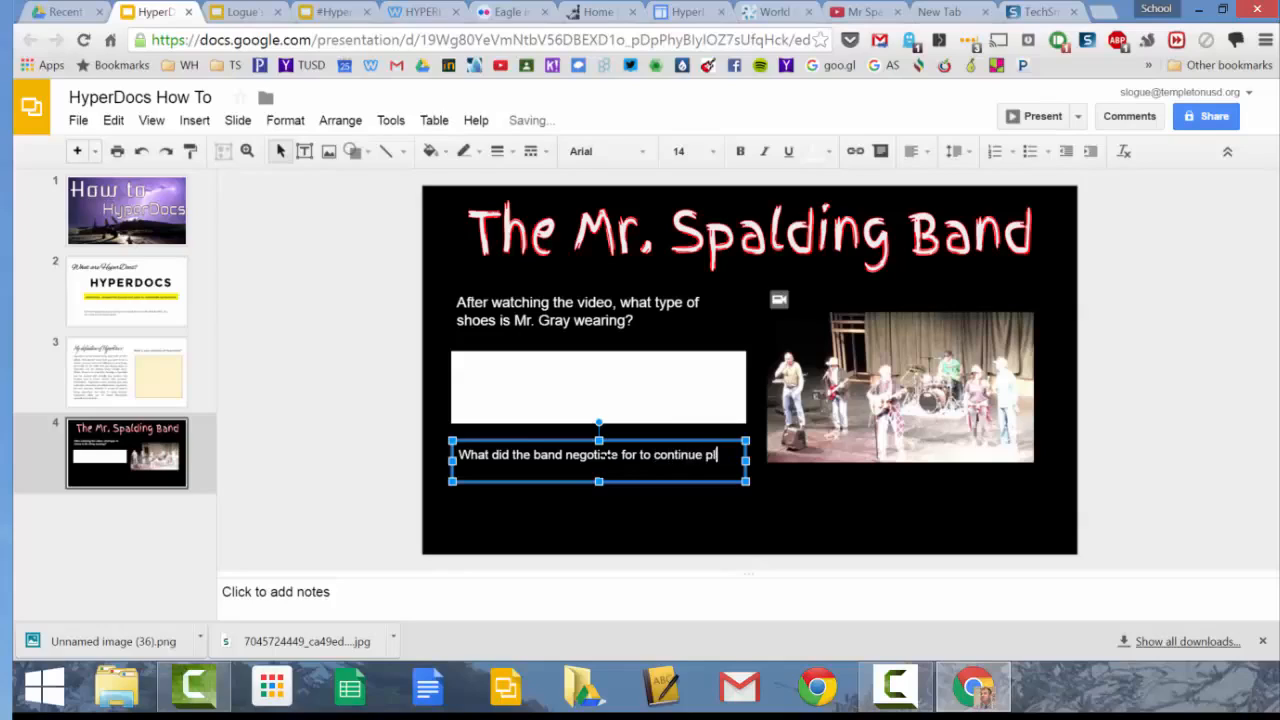
type("aying?")
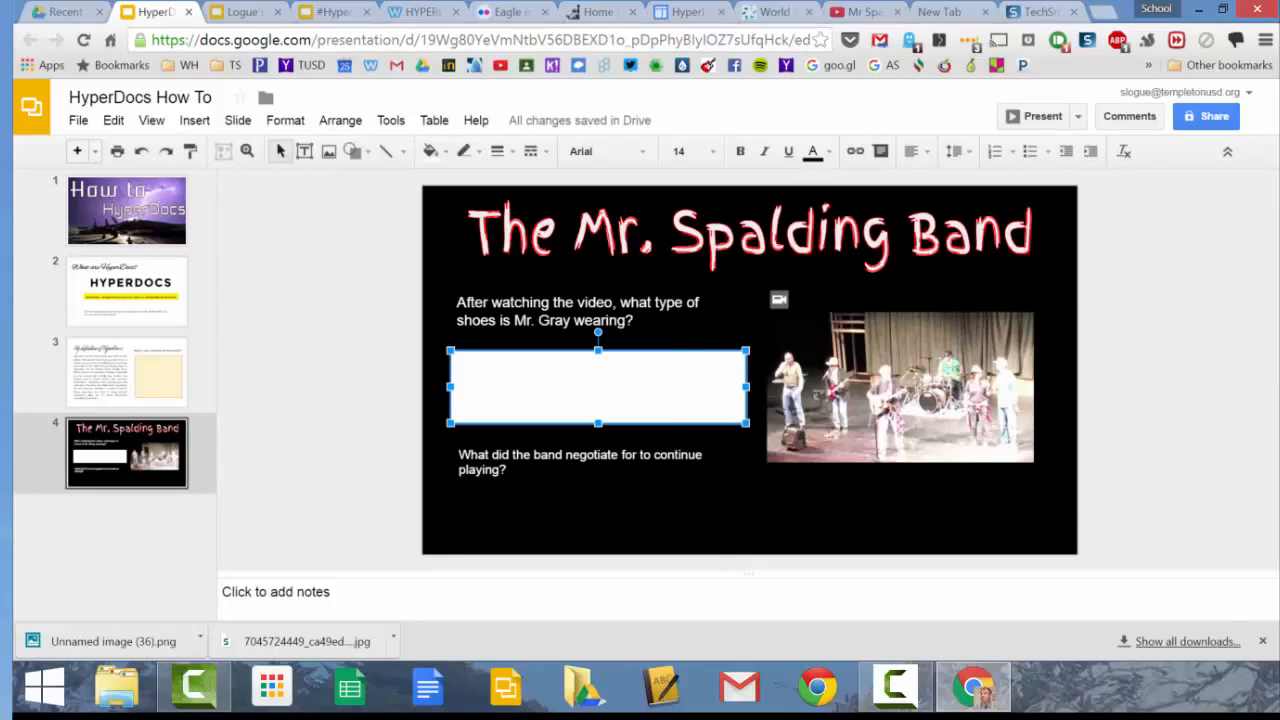
- Move the white answer box up closer to the shoe question
left_click_drag(712, 350, 713, 340)
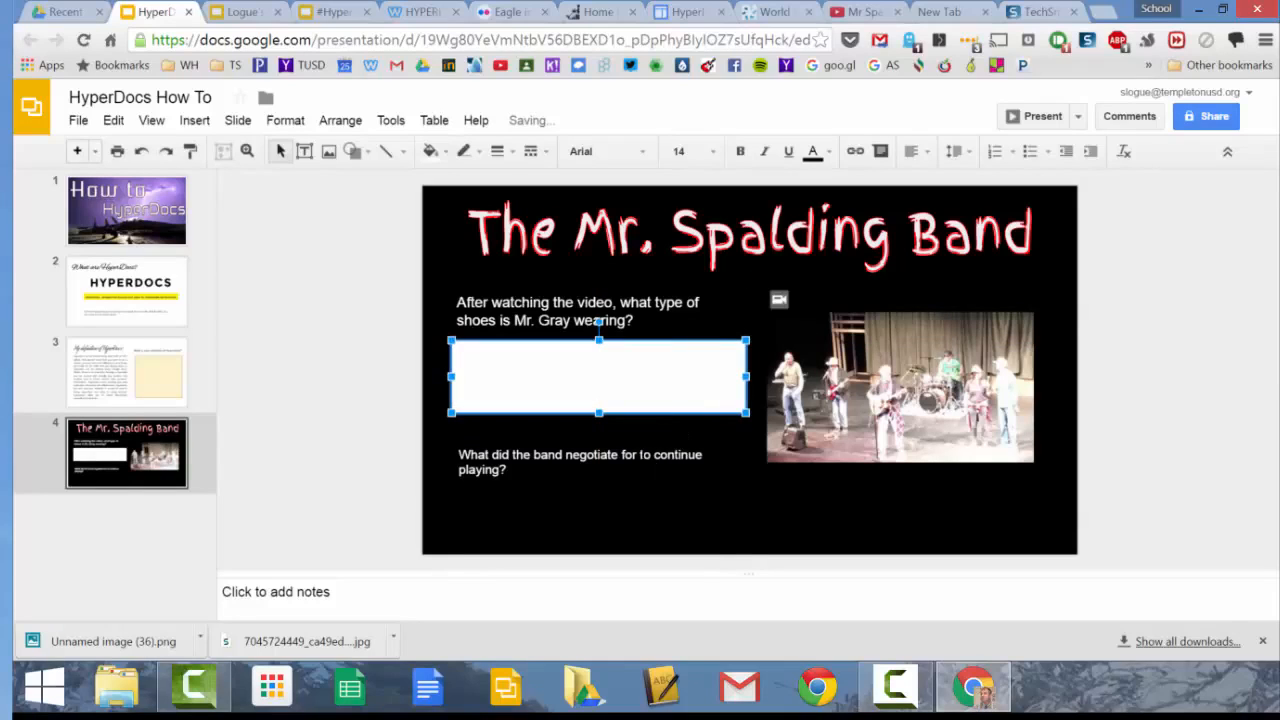
- Place a copy of the white answer box below the band negotiation question and move that question up slightly
left_click(608, 434)
left_click_drag(623, 434, 657, 488)
left_click(622, 394)
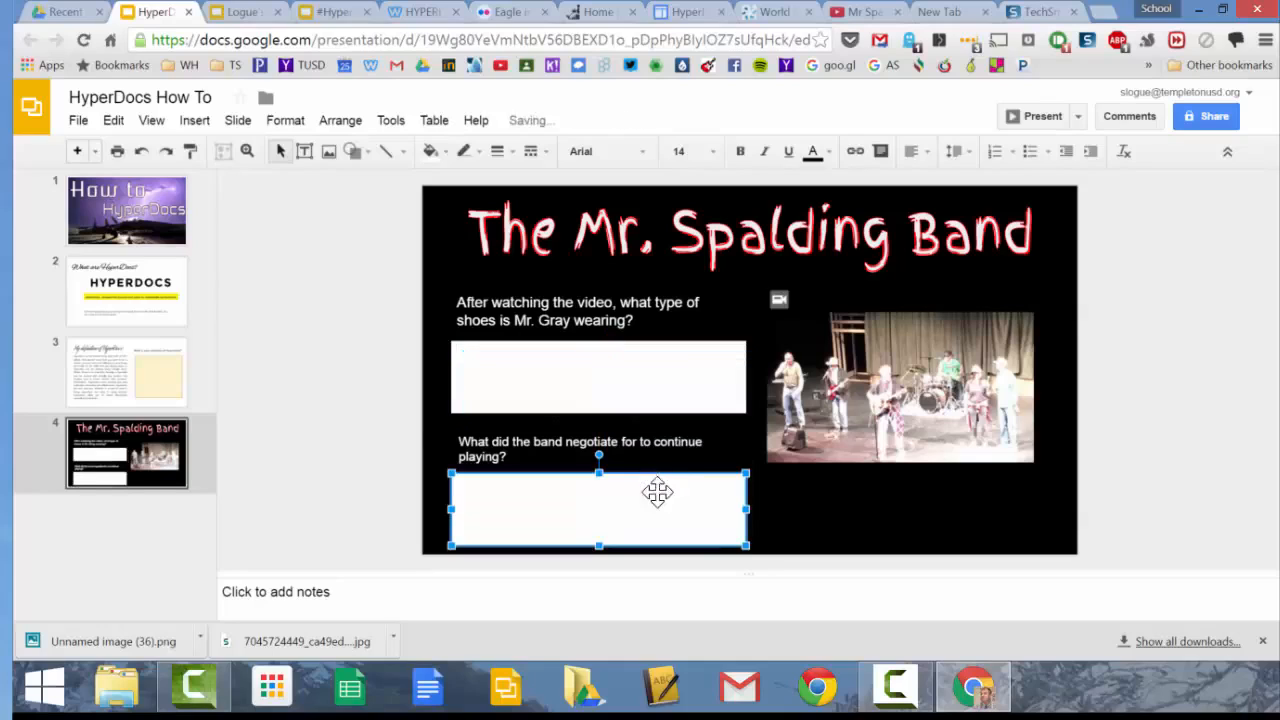
left_click(486, 450)
left_click_drag(496, 426, 497, 419)
left_click(374, 444)
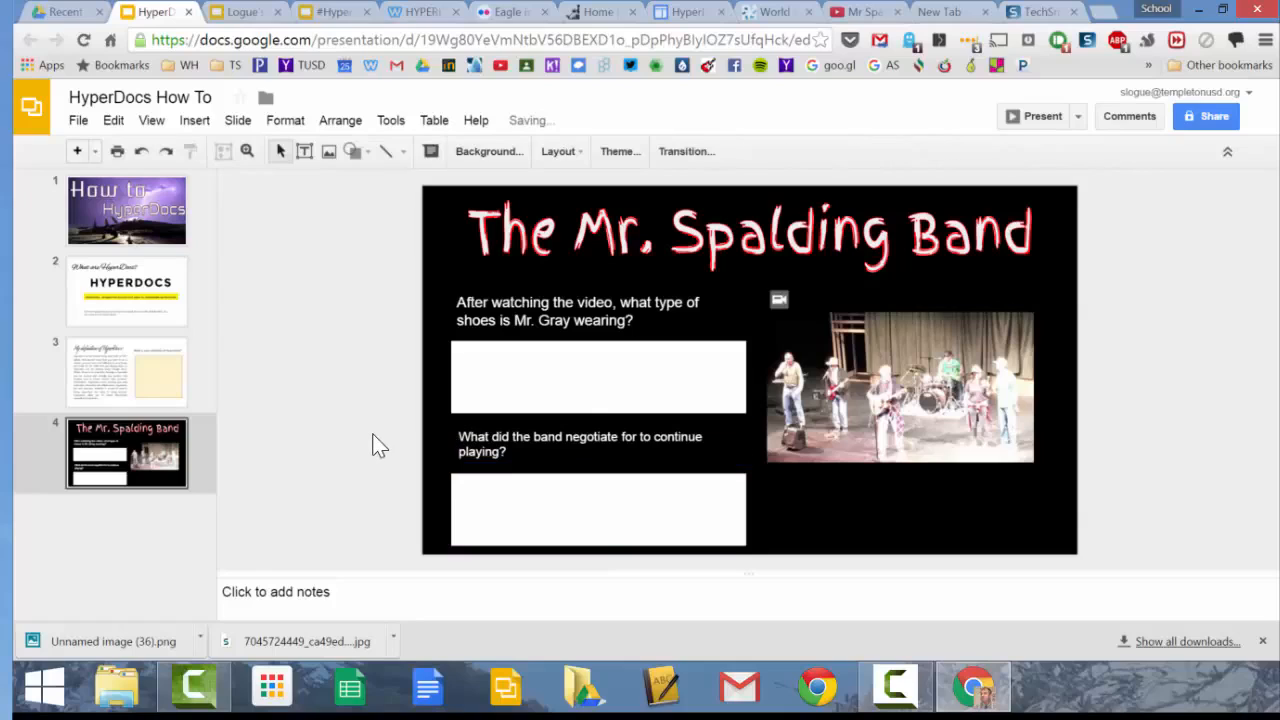
left_click(161, 523)
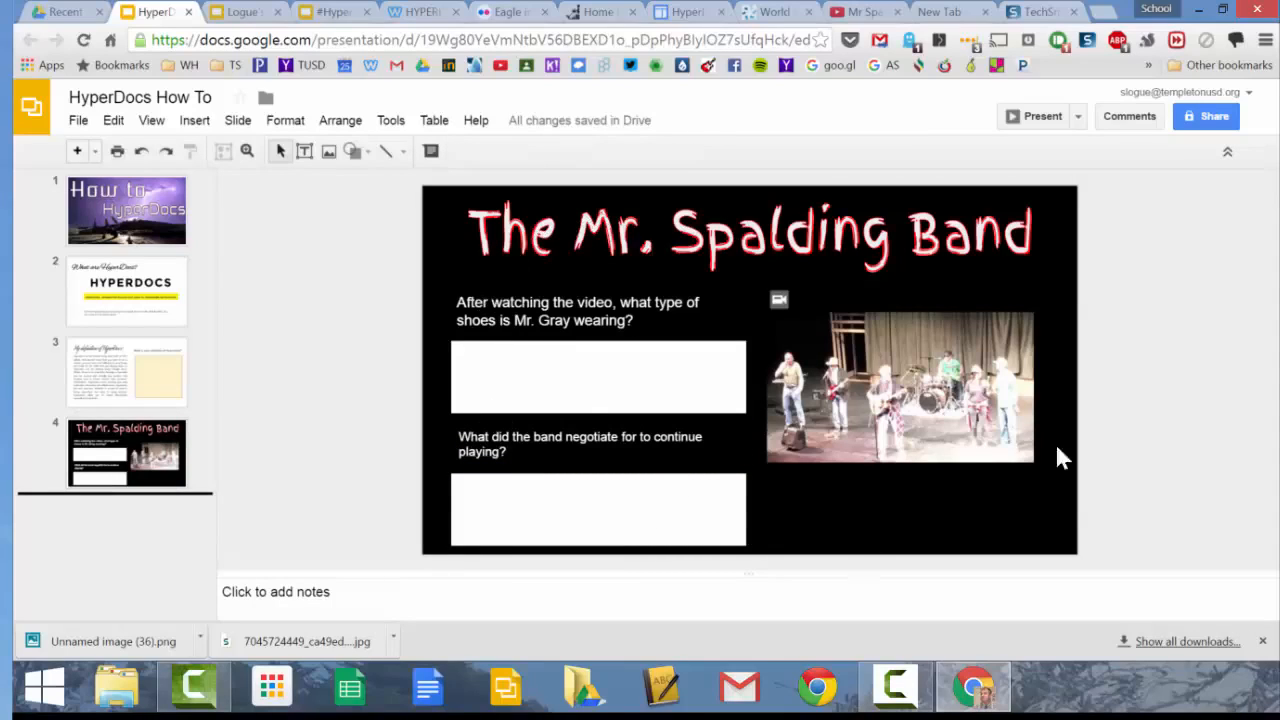
left_click(626, 357)
left_click(589, 500)
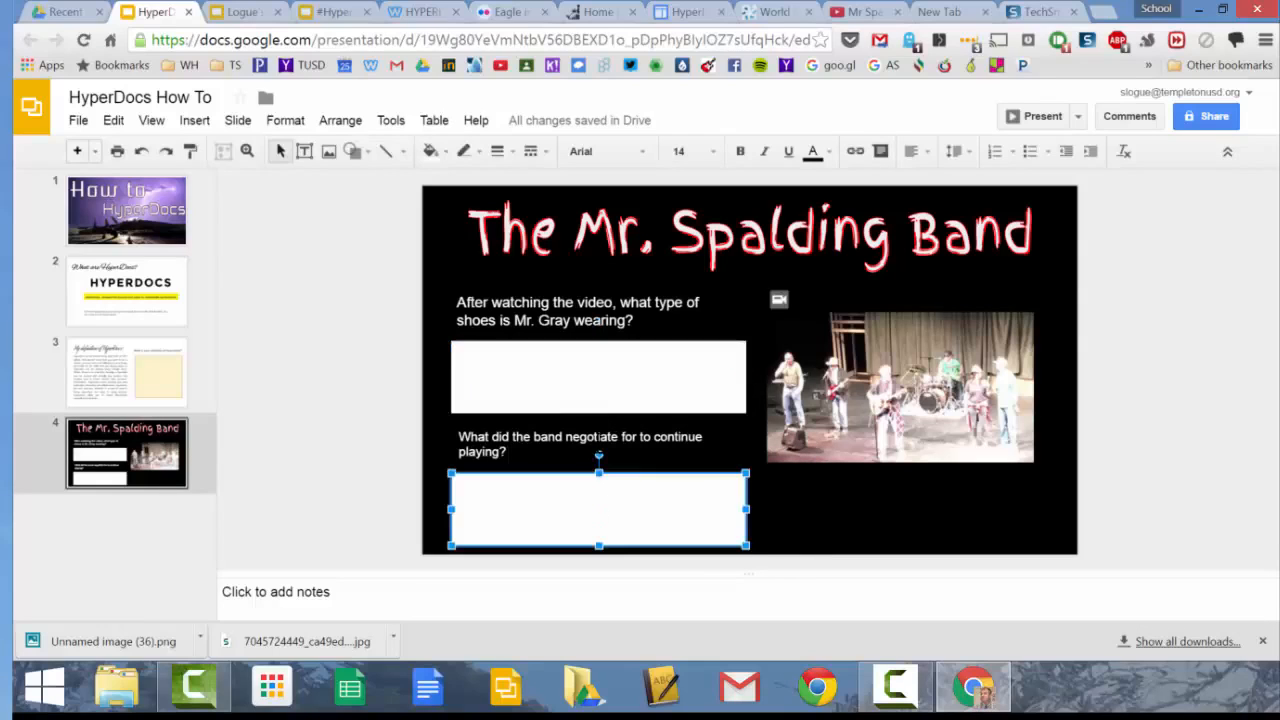
left_click(610, 395)
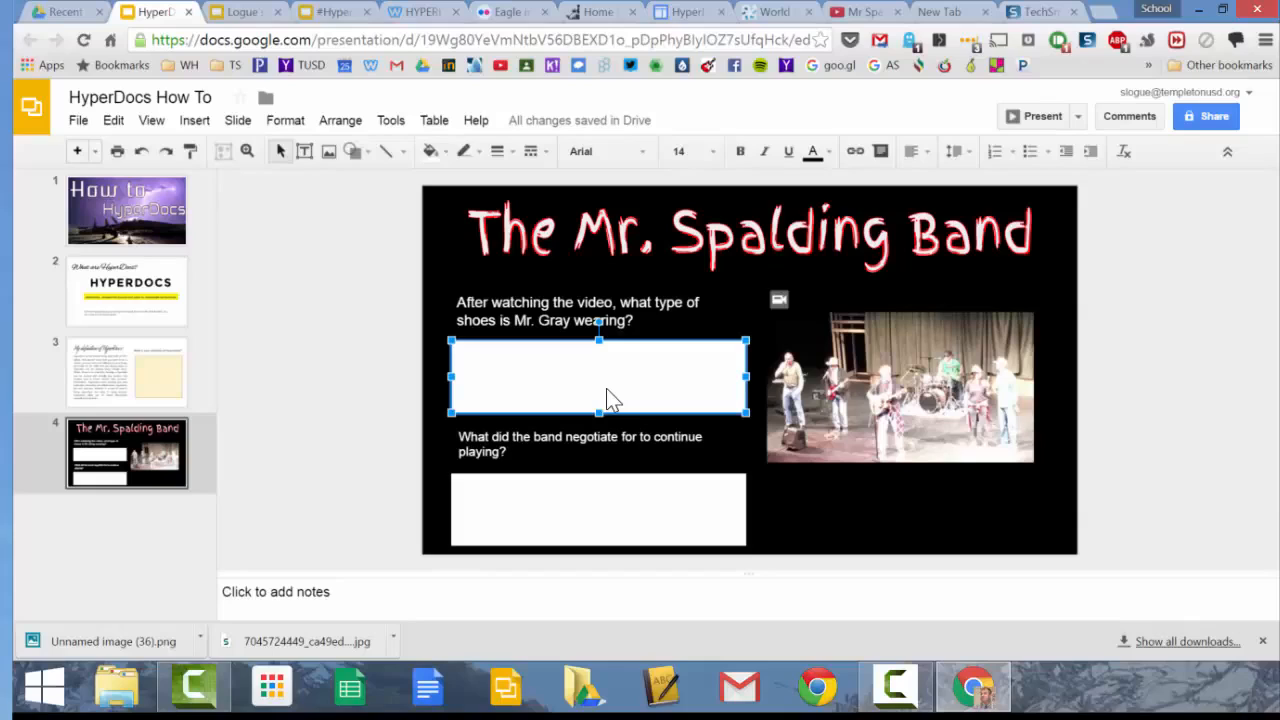
- Add a blank slide after the Mr. Spalding Band slide
left_click(184, 508)
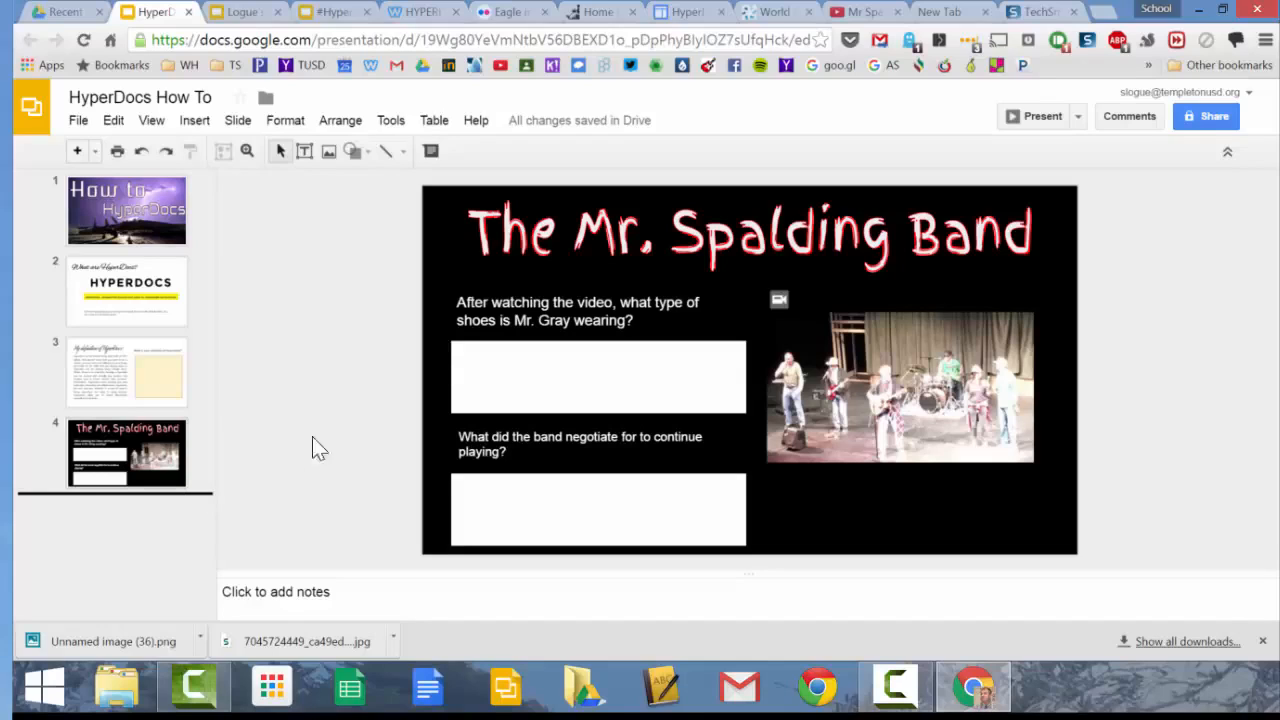
left_click(79, 153)
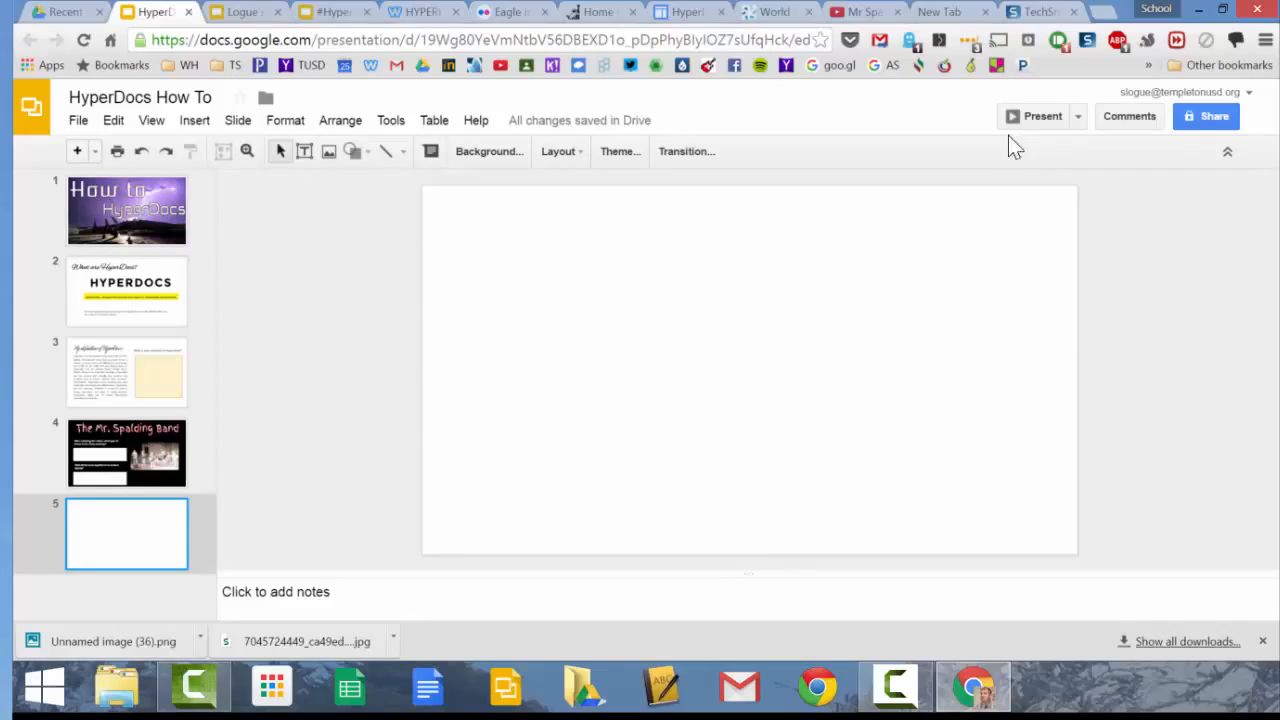
- Switch to the empty browser tab and search Google Images for "words"
left_click(945, 16)
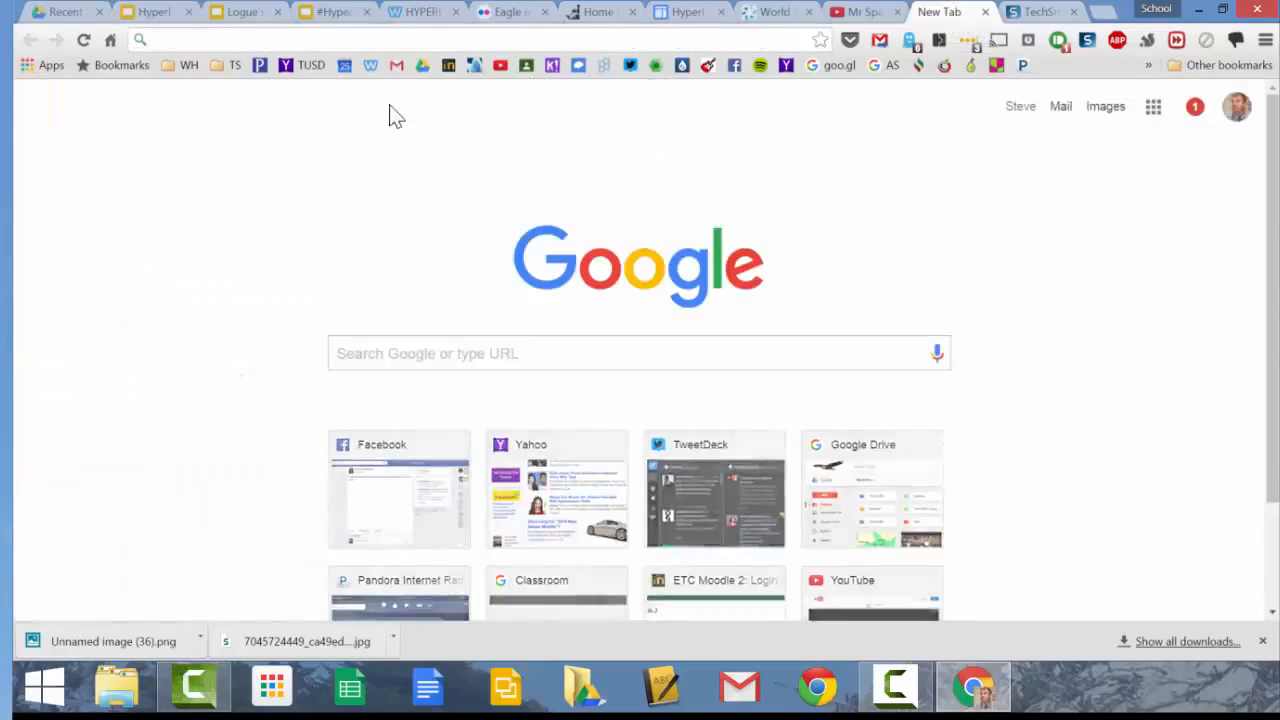
left_click(280, 38)
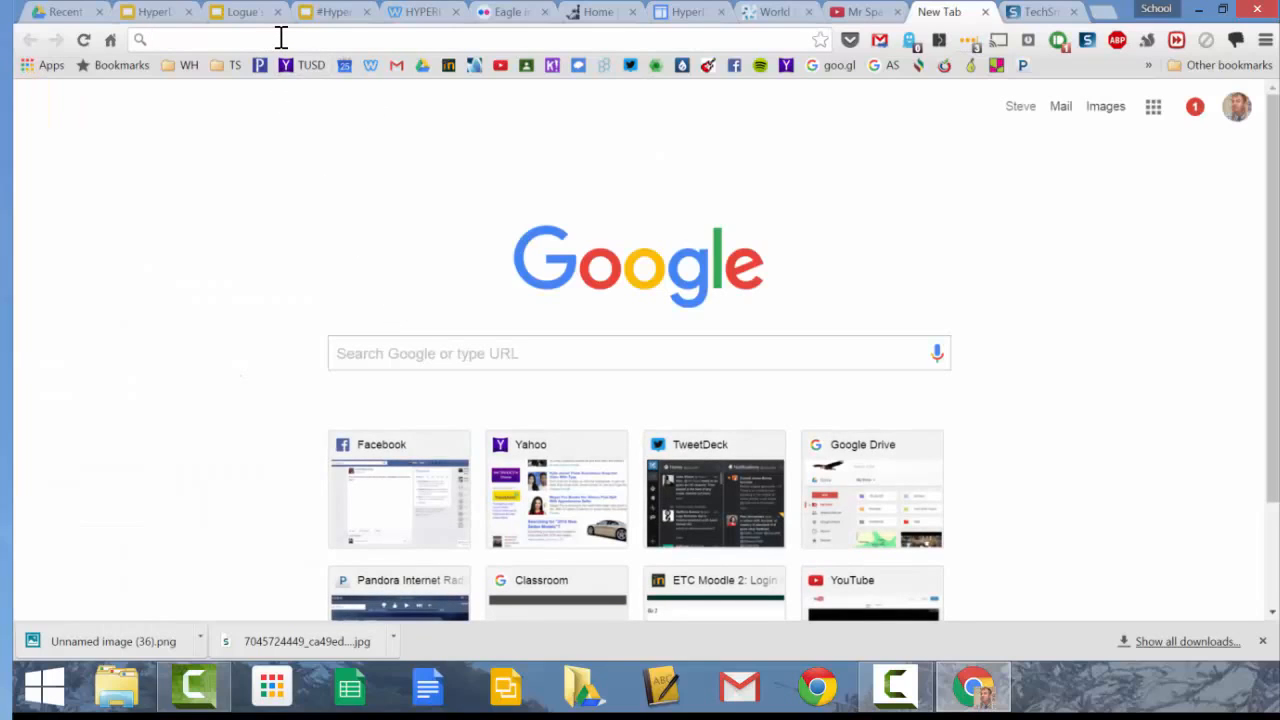
type("words")
key("Return")
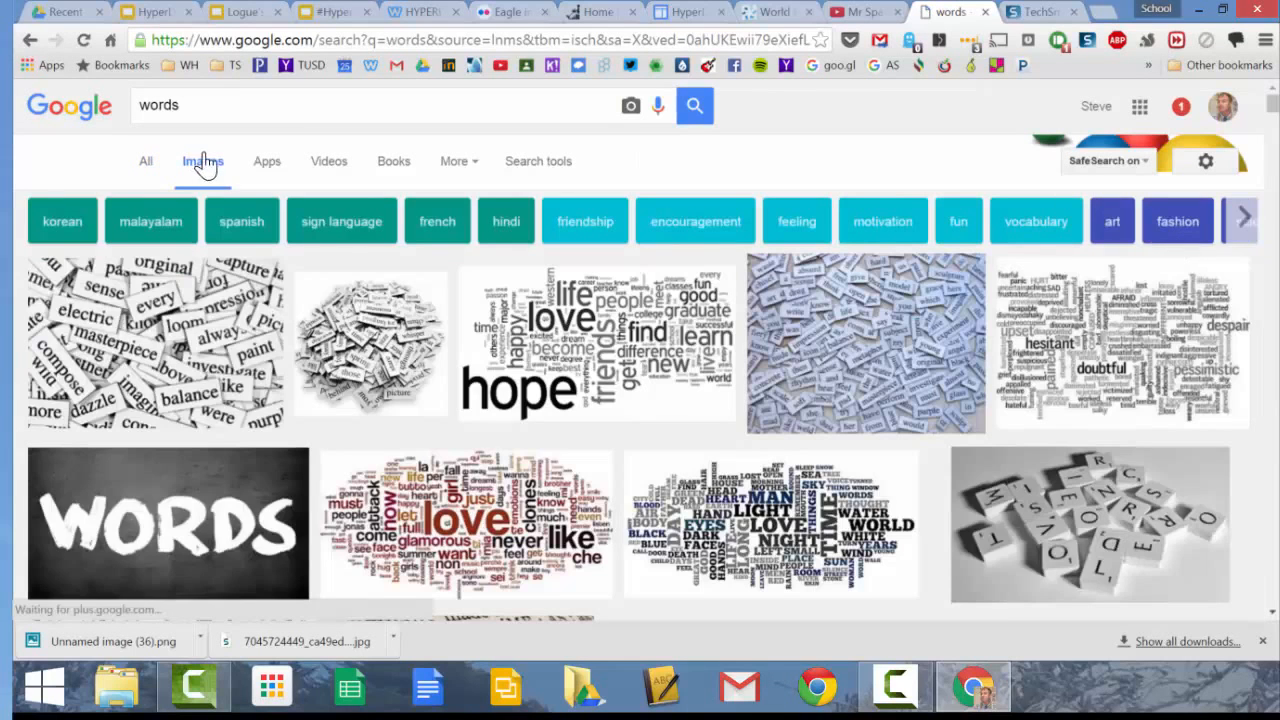
scroll(282, 457, "down", 1)
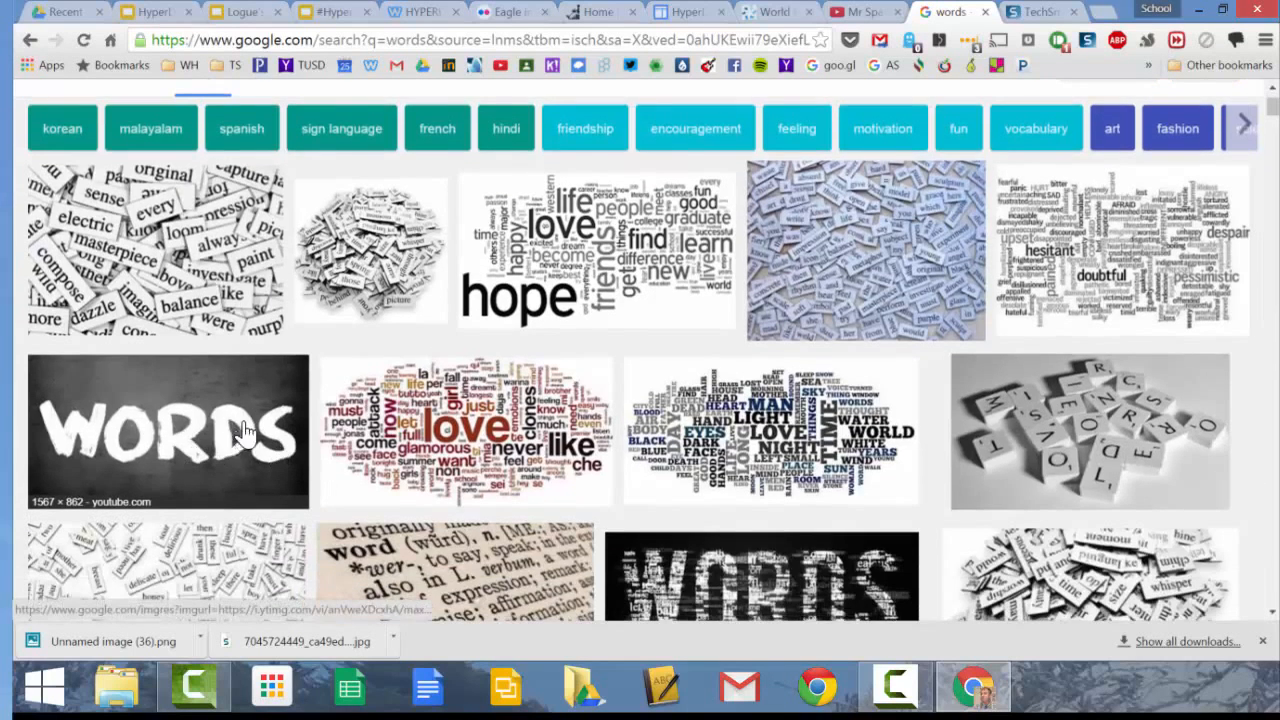
scroll(243, 428, "up", 1)
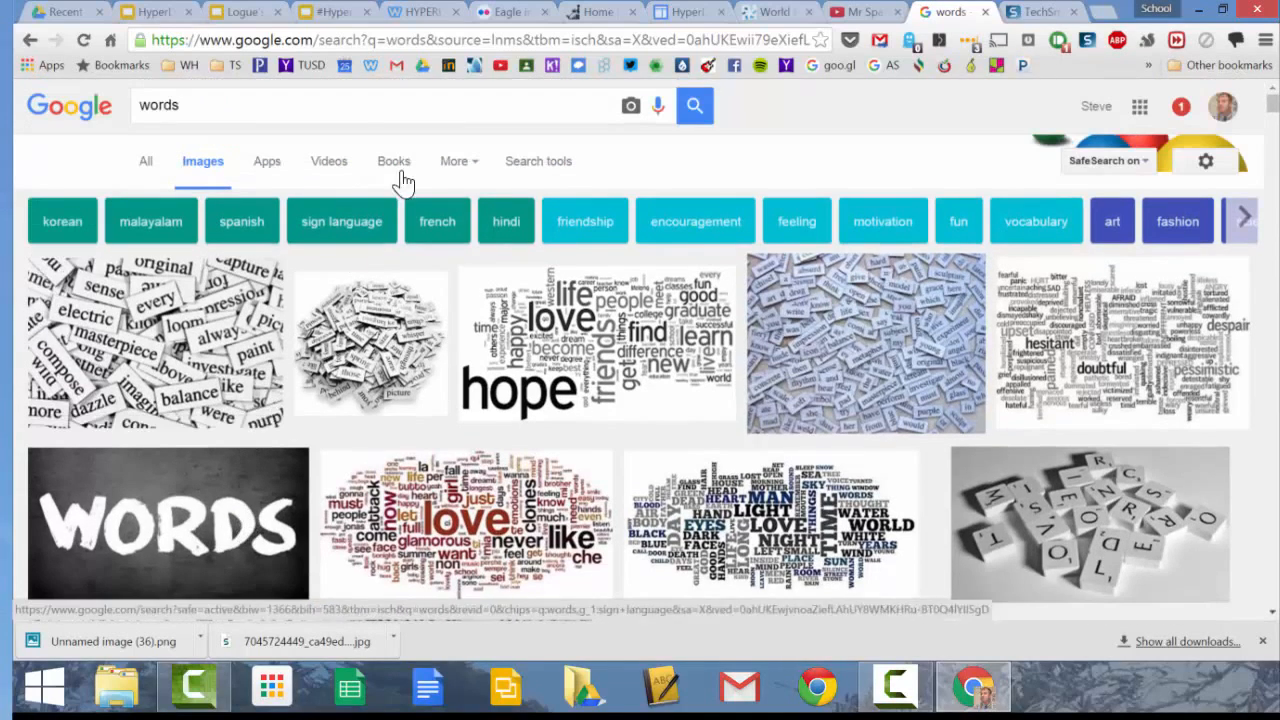
- Filter the image results by usage rights to "Labeled for noncommercial reuse with modification"
left_click(514, 163)
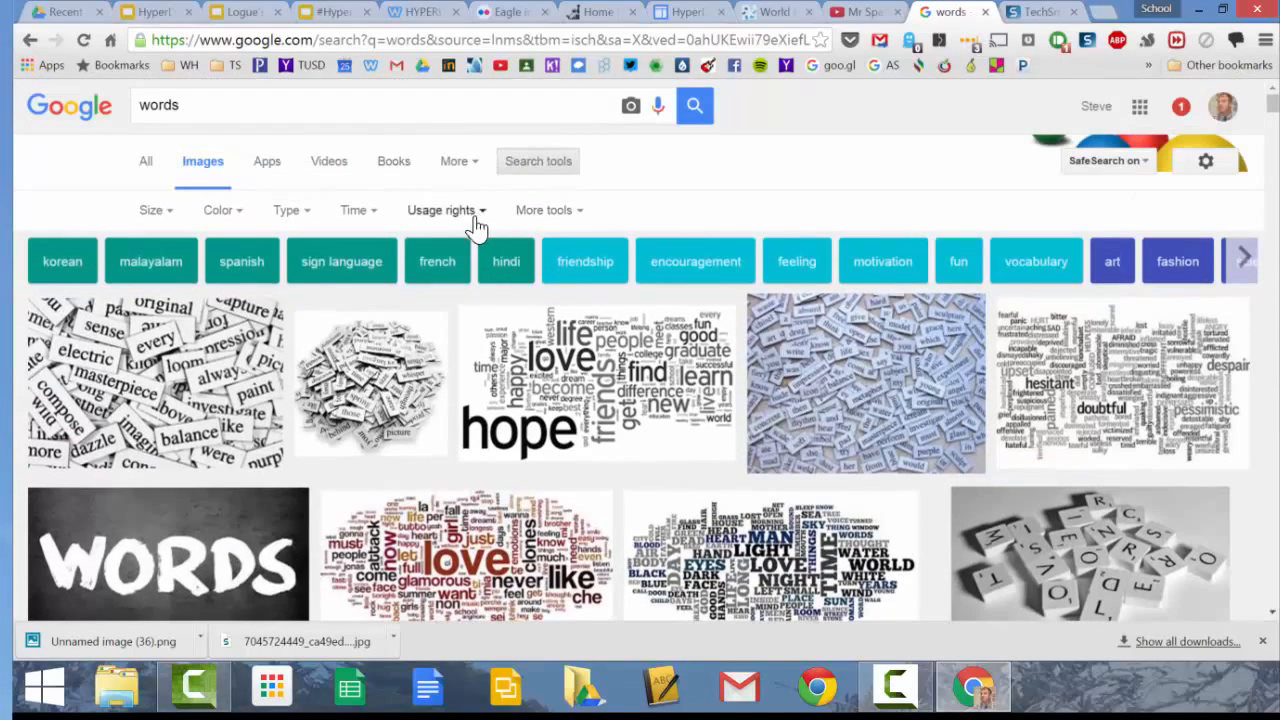
left_click(476, 213)
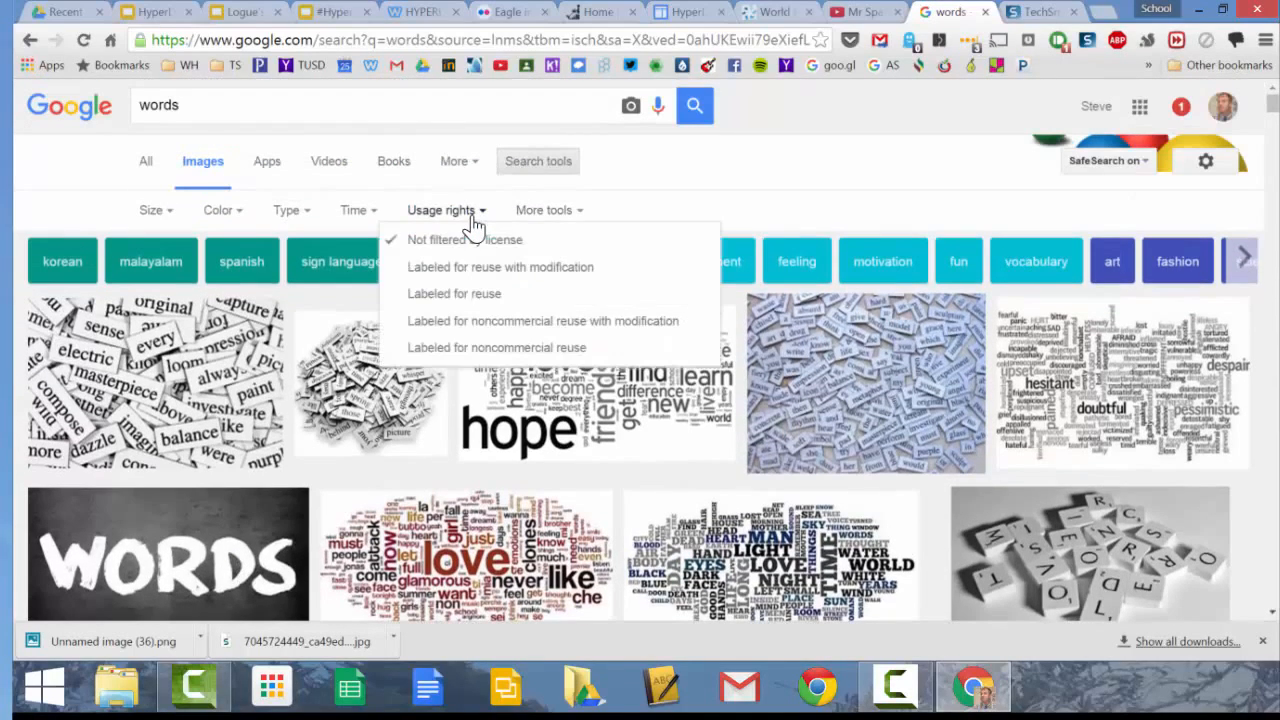
left_click(468, 322)
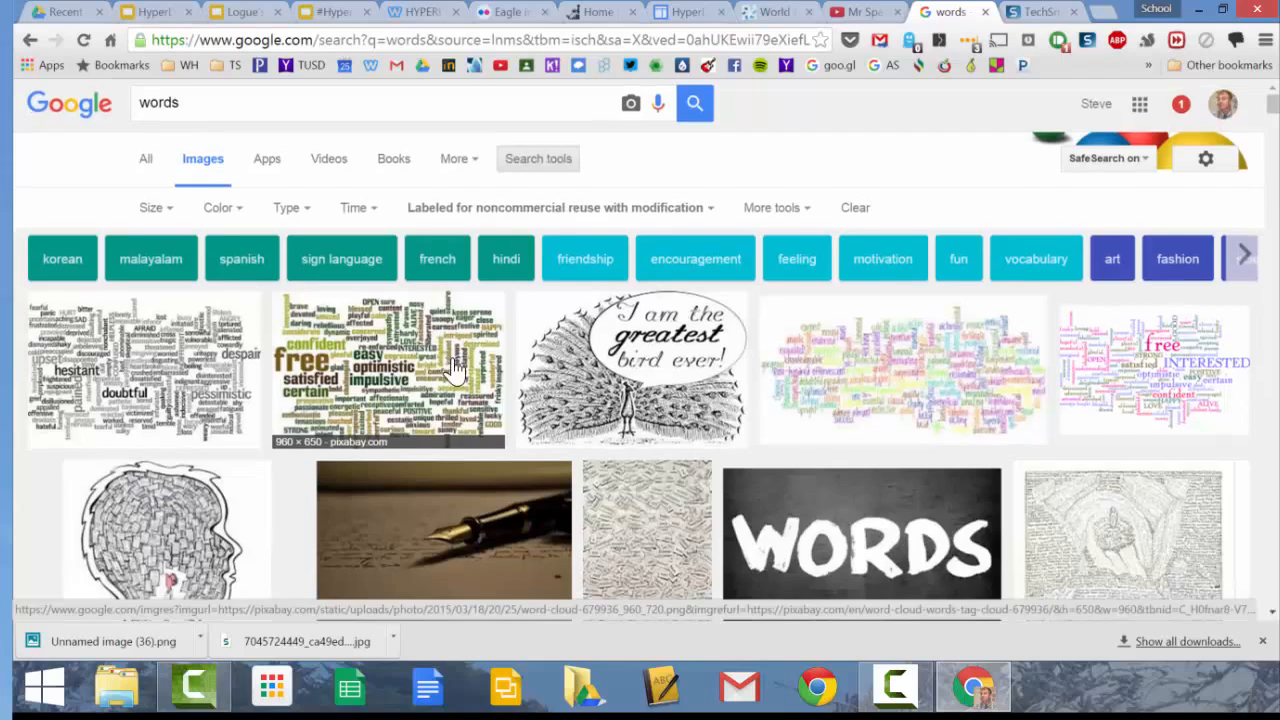
- Open the image of white WORDS lettering on a dark background and copy its image address
scroll(965, 480, "down", 1)
scroll(965, 480, "up", 1)
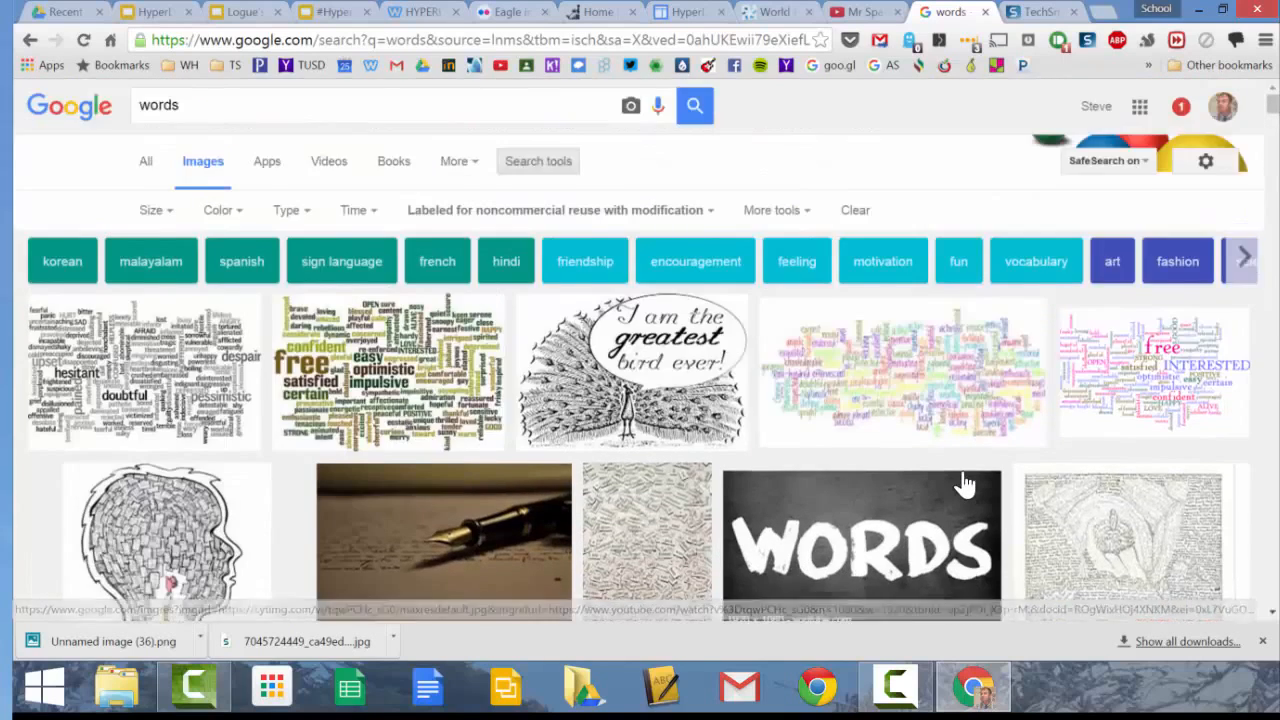
left_click(963, 485)
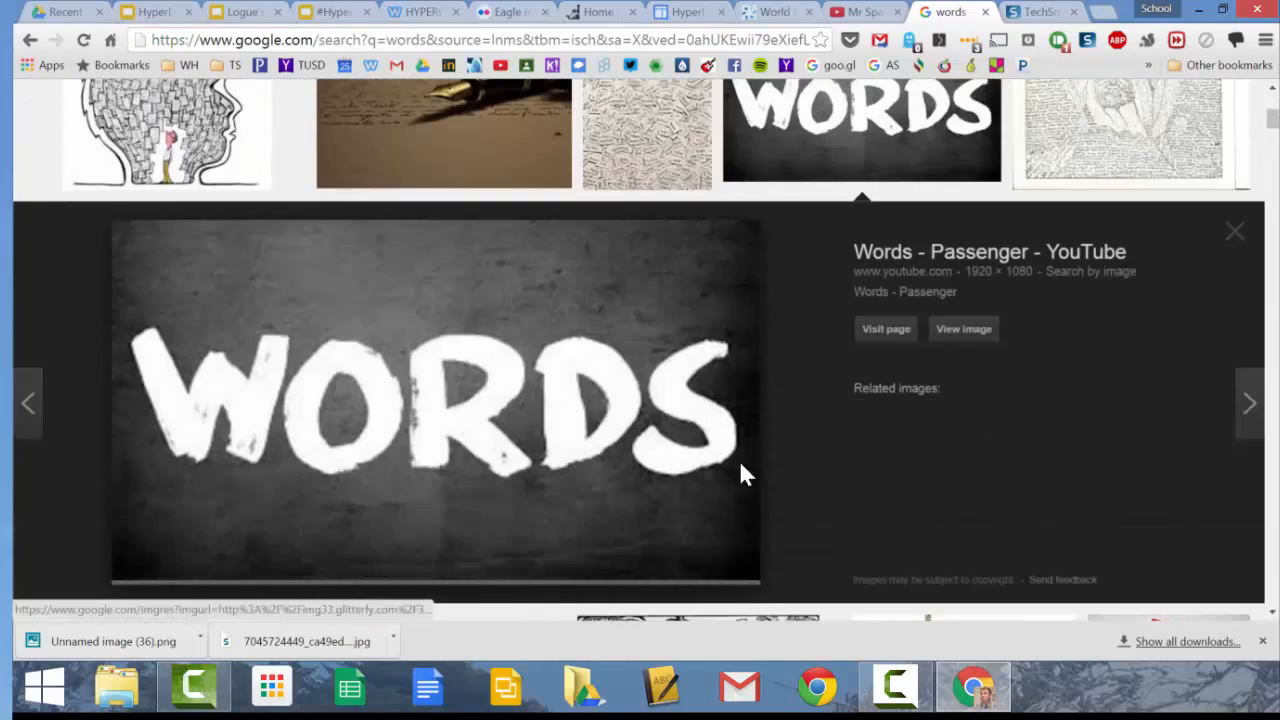
right_click(529, 428)
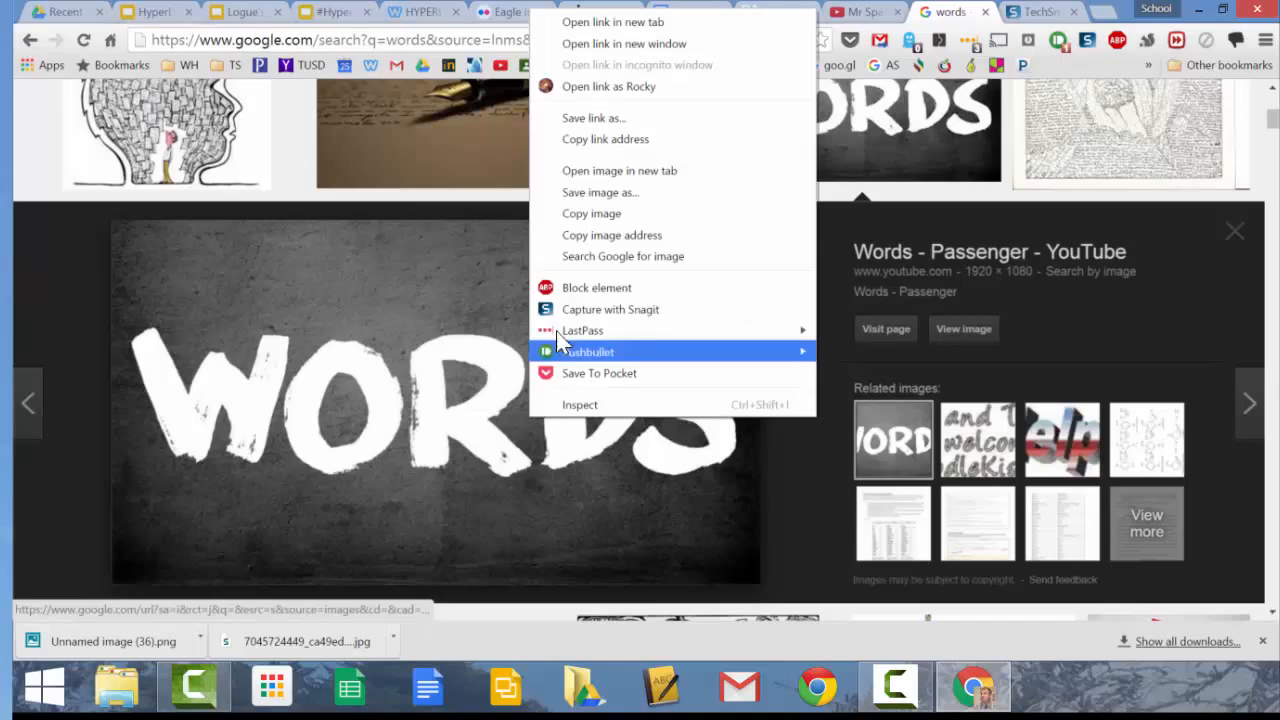
left_click(622, 235)
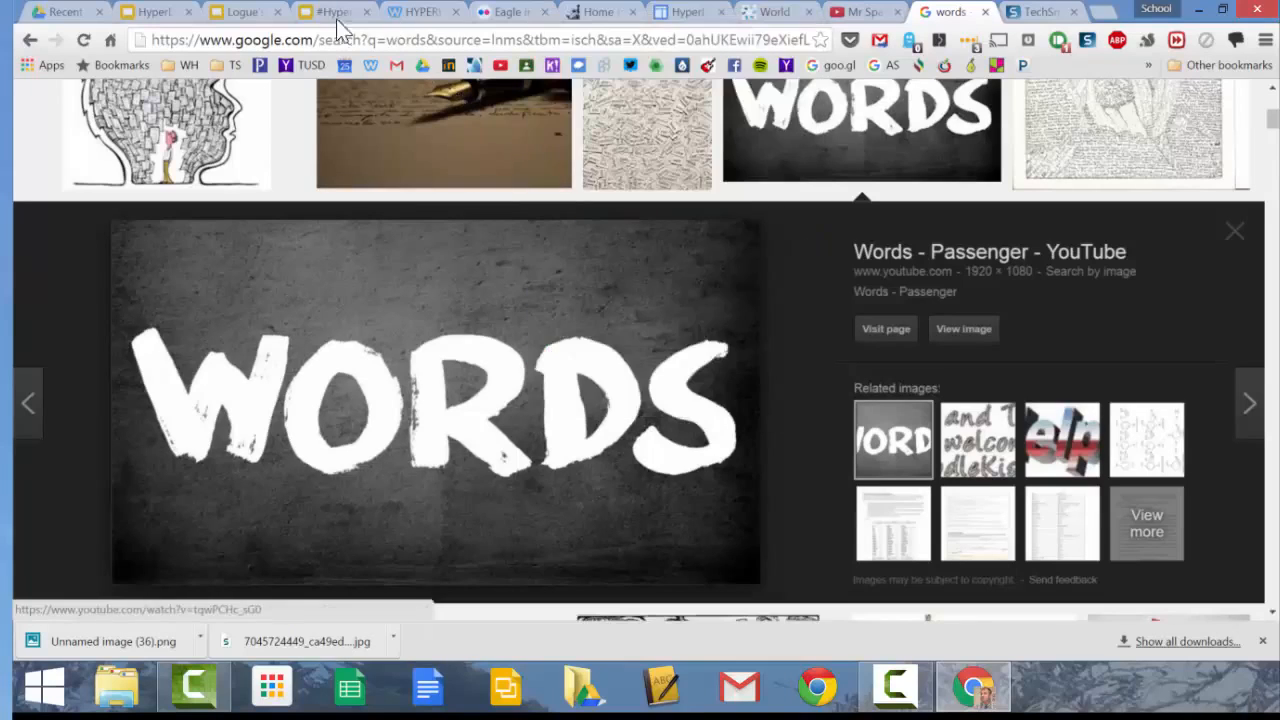
left_click(157, 13)
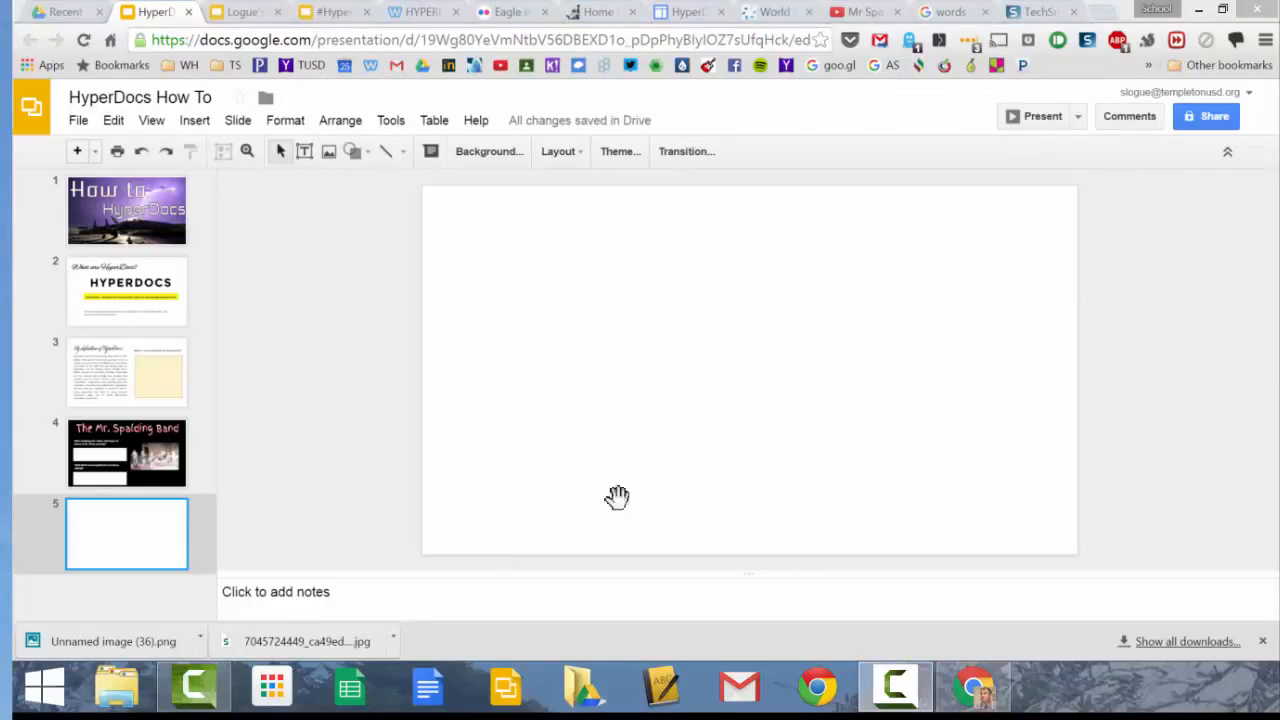
left_click(506, 158)
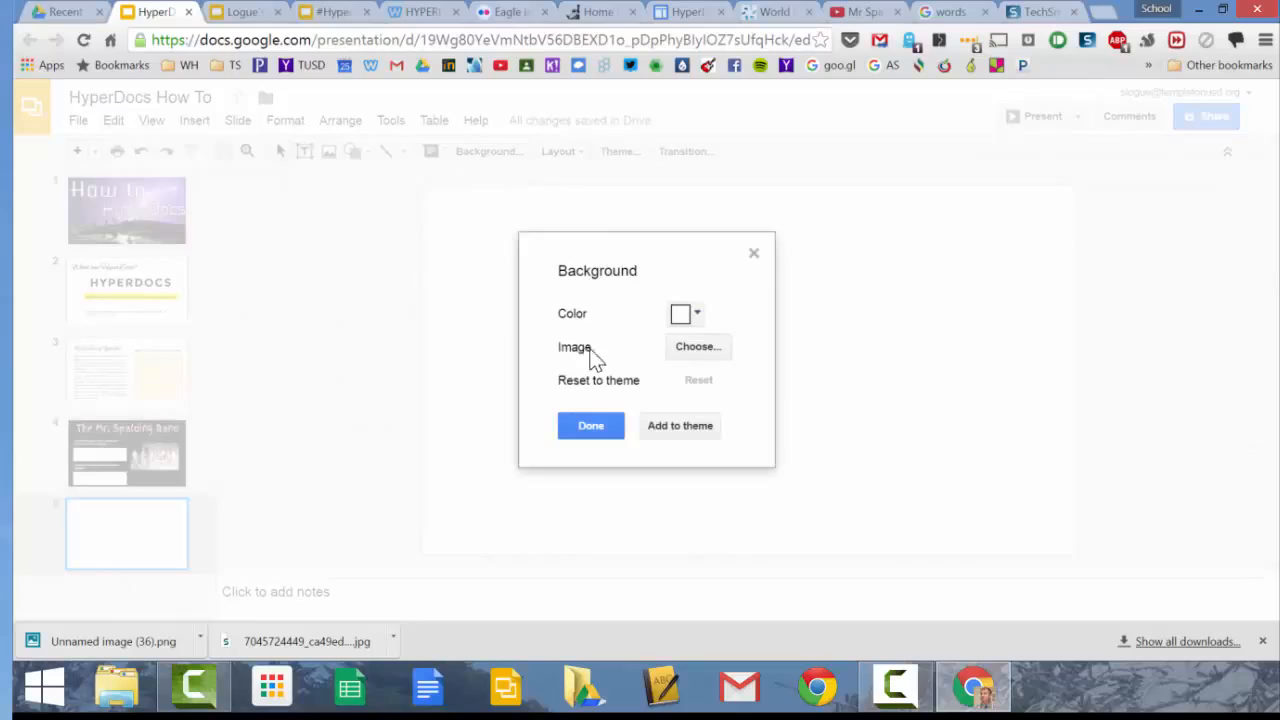
left_click(698, 346)
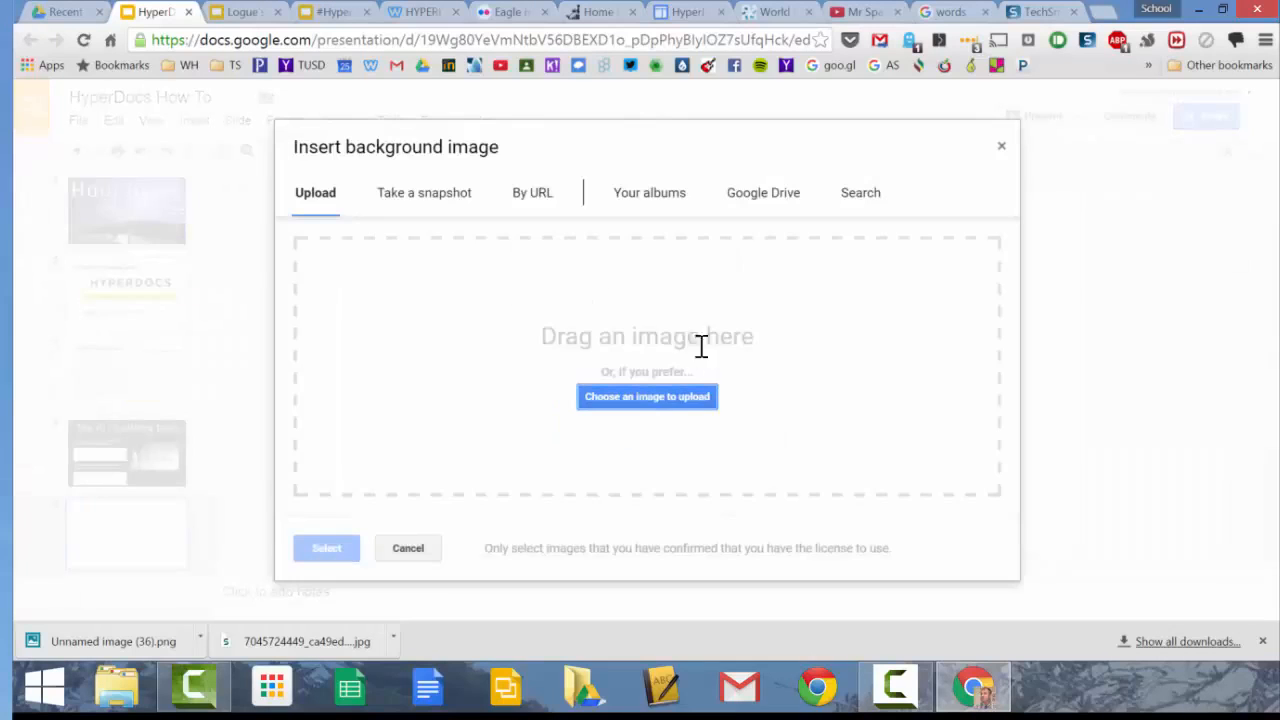
left_click(531, 200)
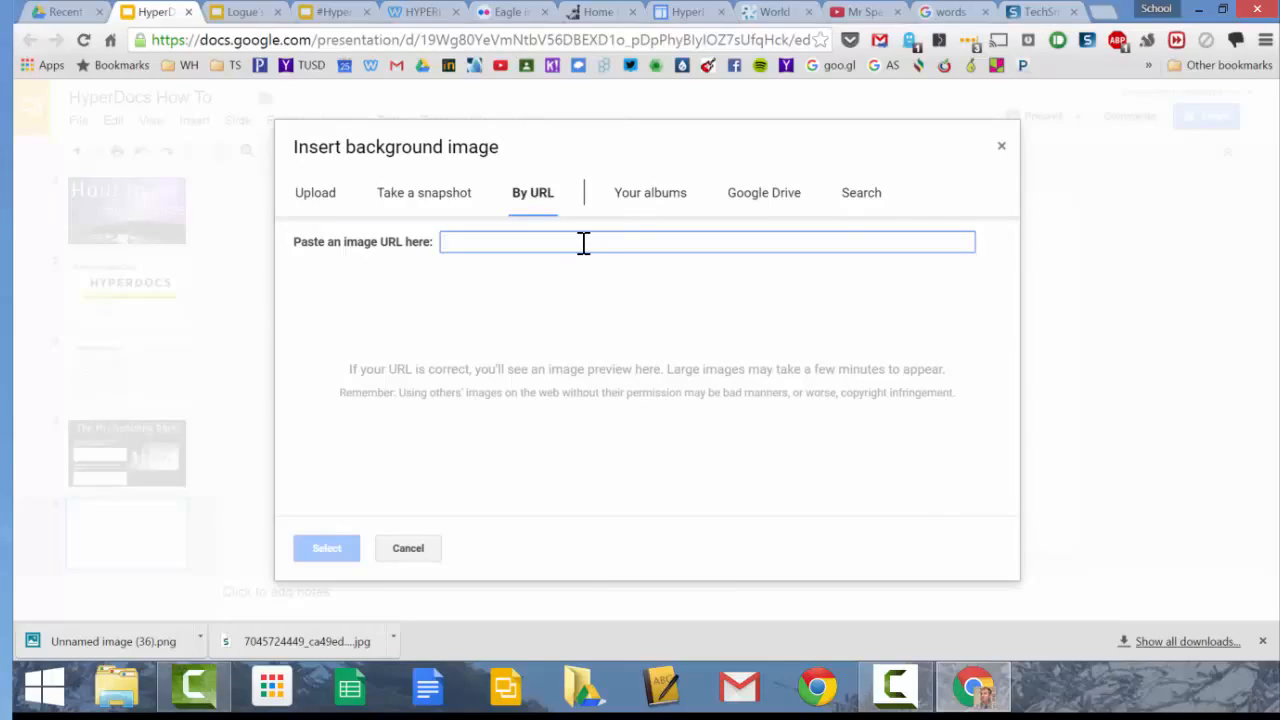
type("https://i.ytimg.com/vi/tqwFCHc_sG0/maxresdefault.jpg")
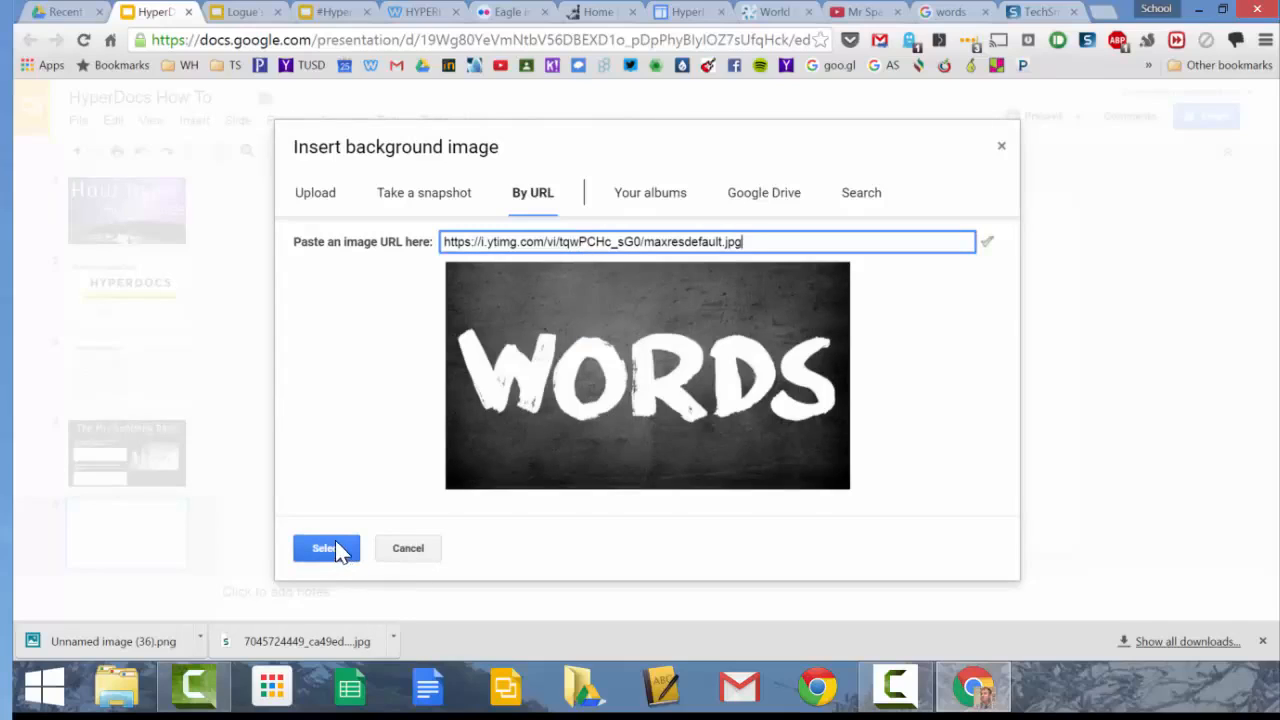
left_click(340, 551)
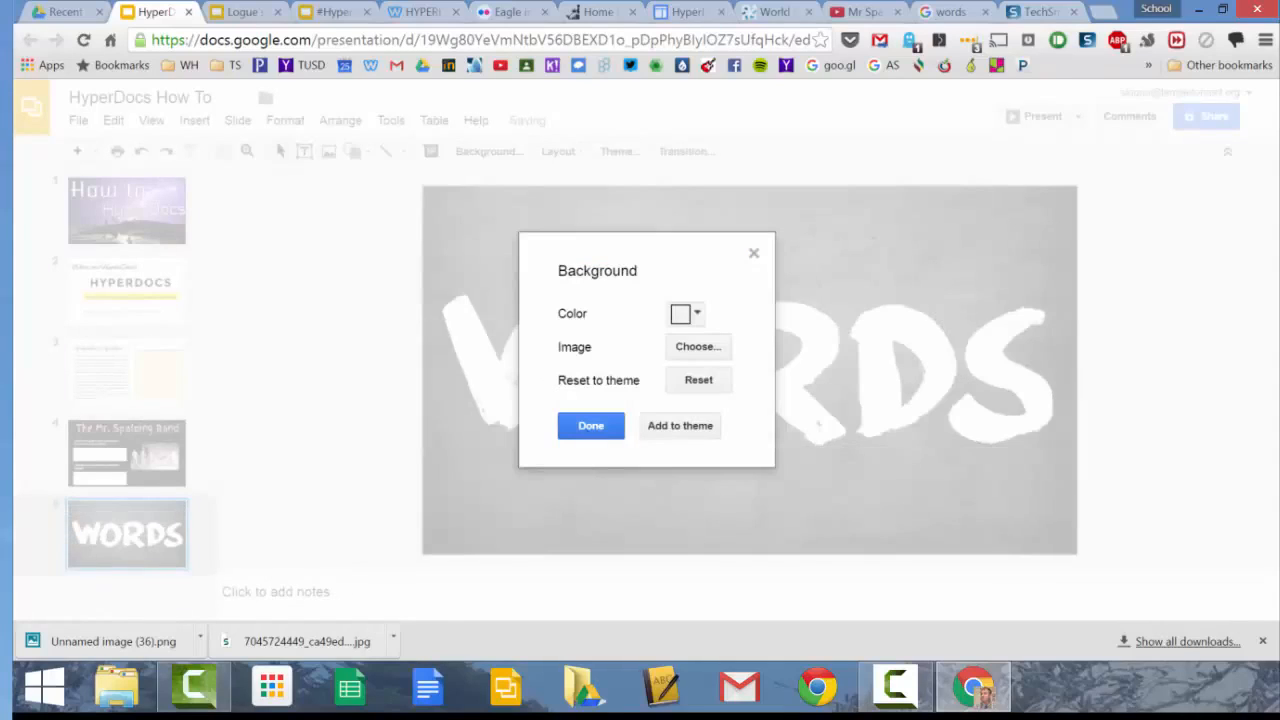
left_click(589, 430)
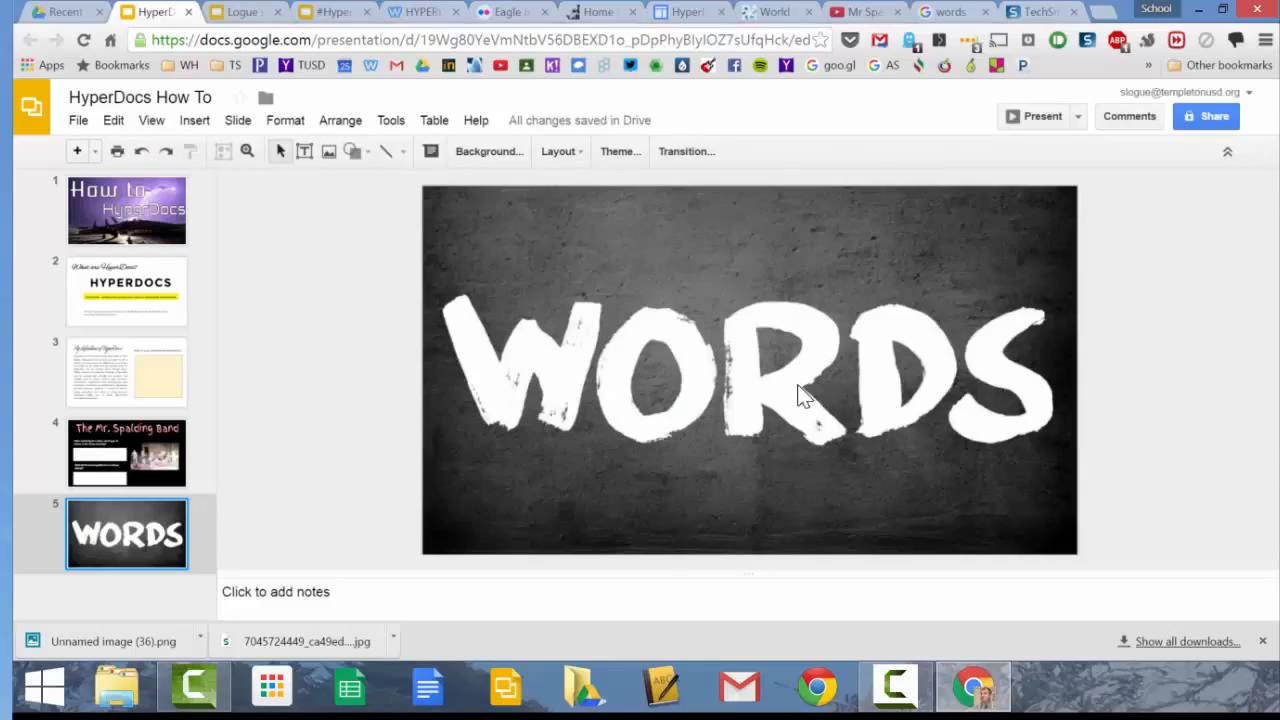
- Add a text box reading "Vocabulary" across the WORDS lettering and set its font size to 96
left_click(305, 152)
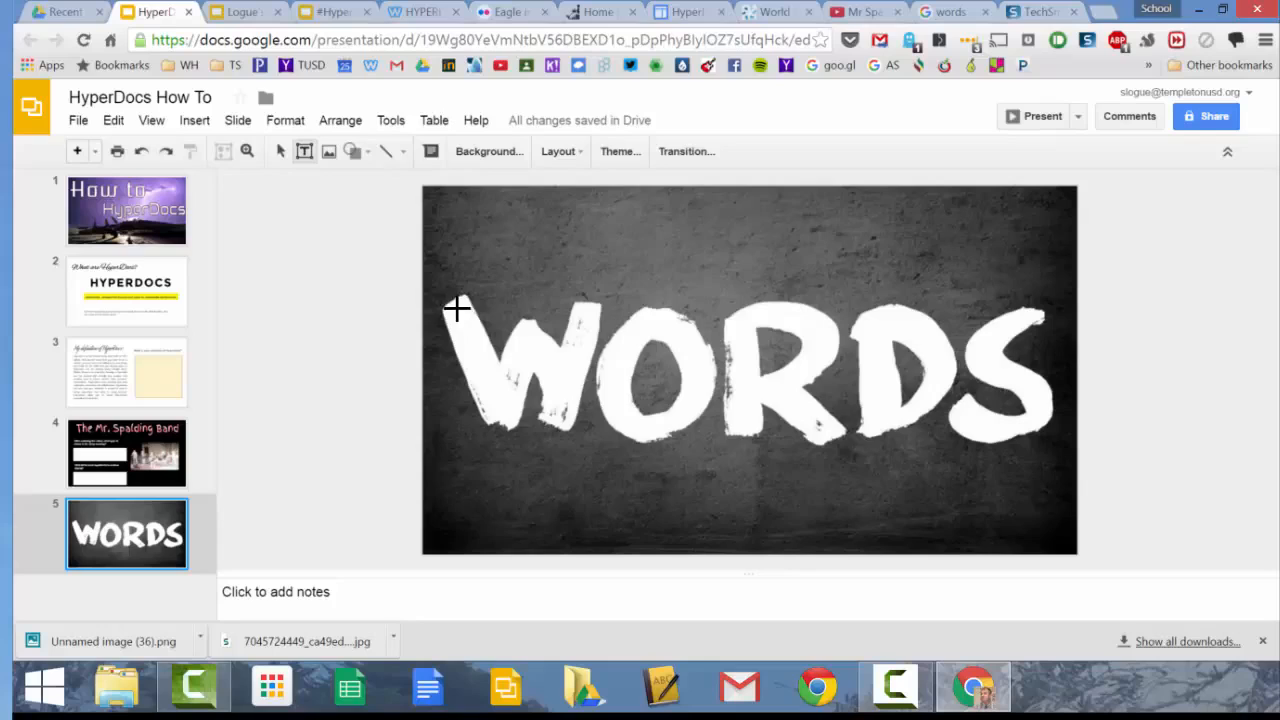
left_click_drag(458, 308, 1055, 436)
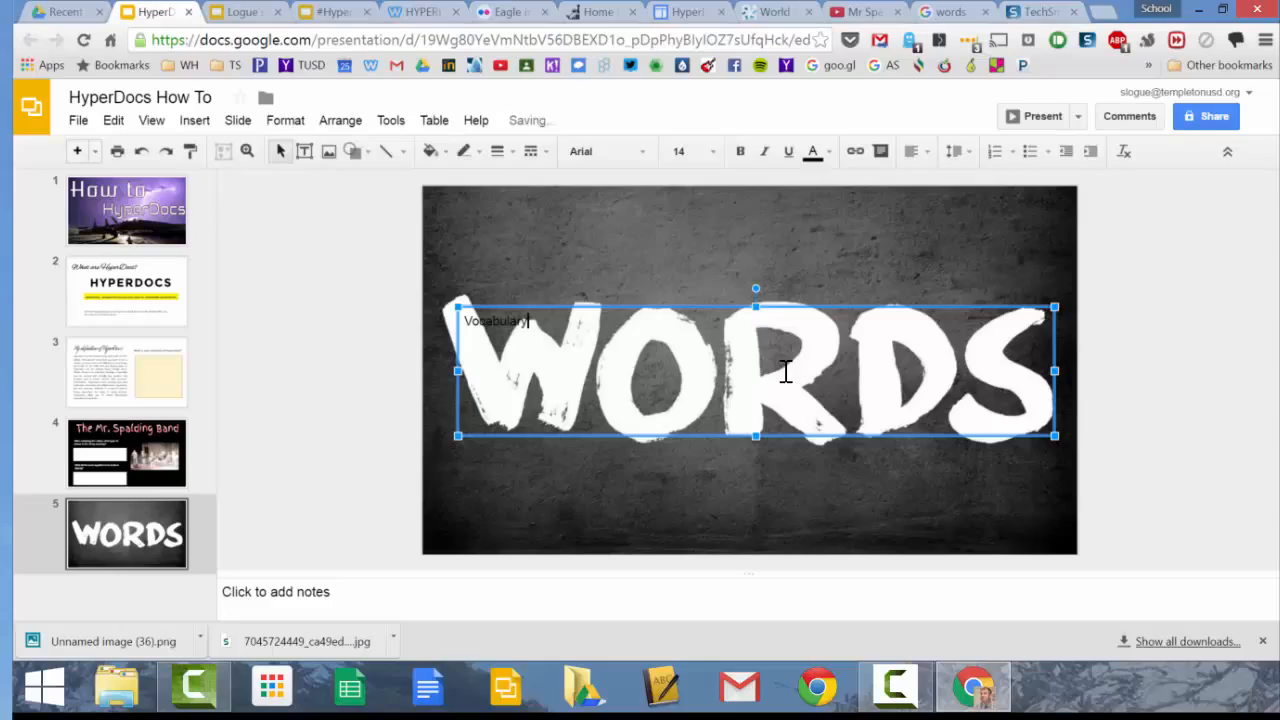
left_click_drag(532, 322, 467, 330)
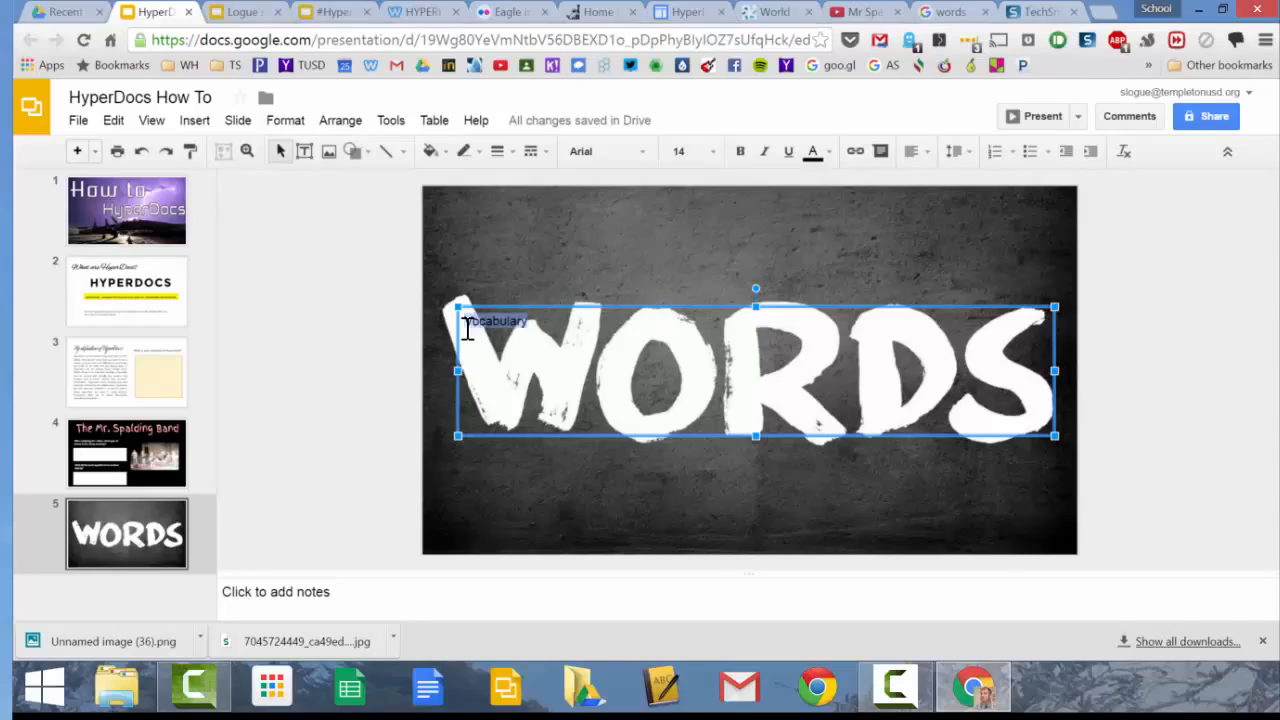
left_click(686, 151)
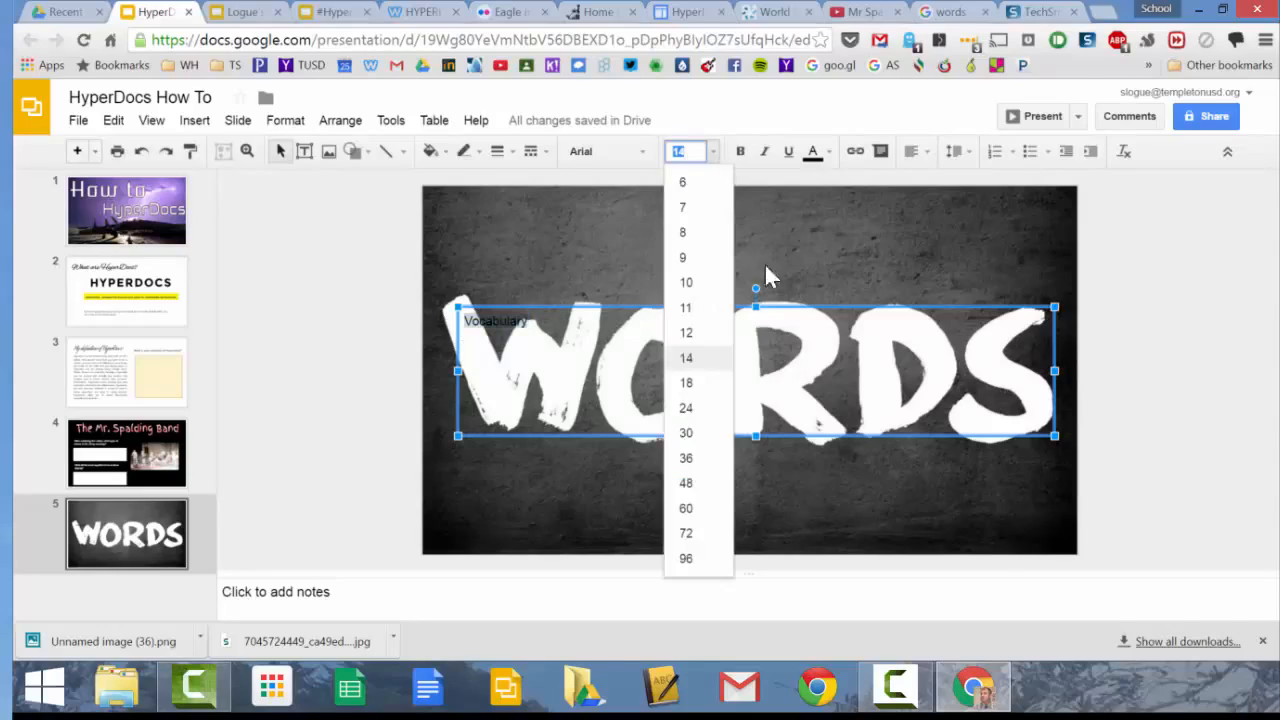
left_click(708, 560)
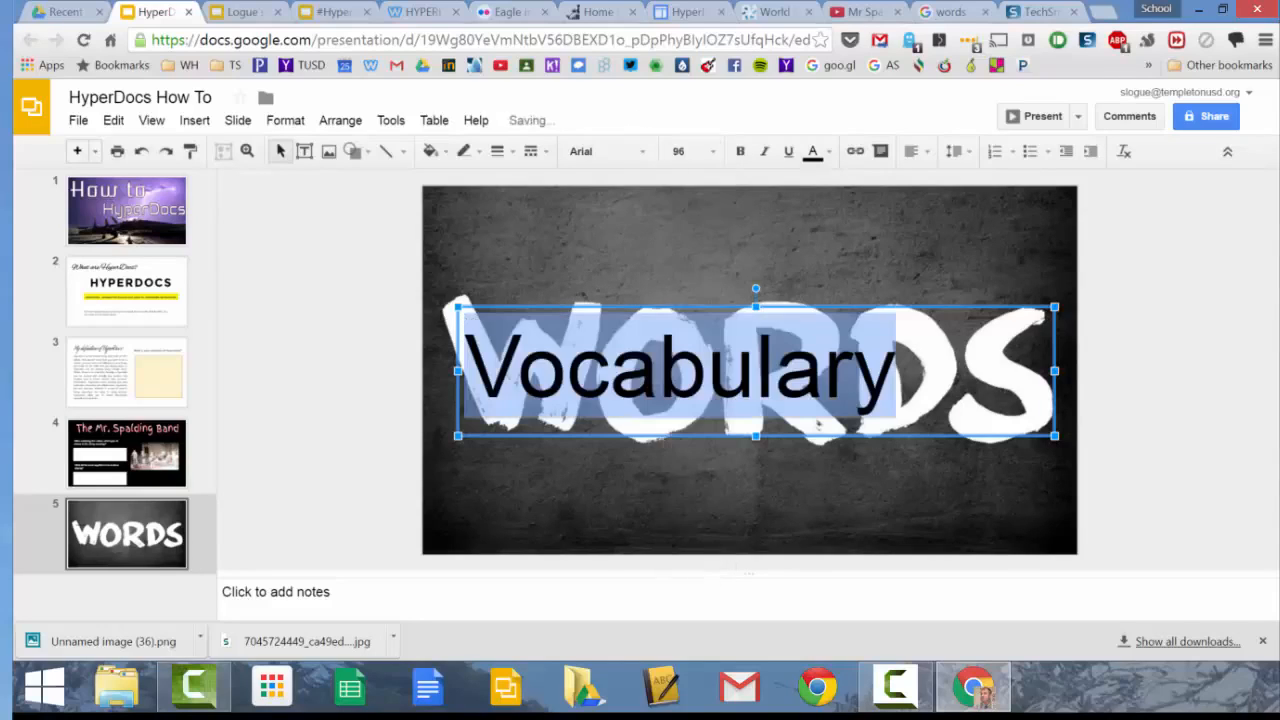
- Center the "Vocabulary" text horizontally and vertically within its text box
left_click(920, 157)
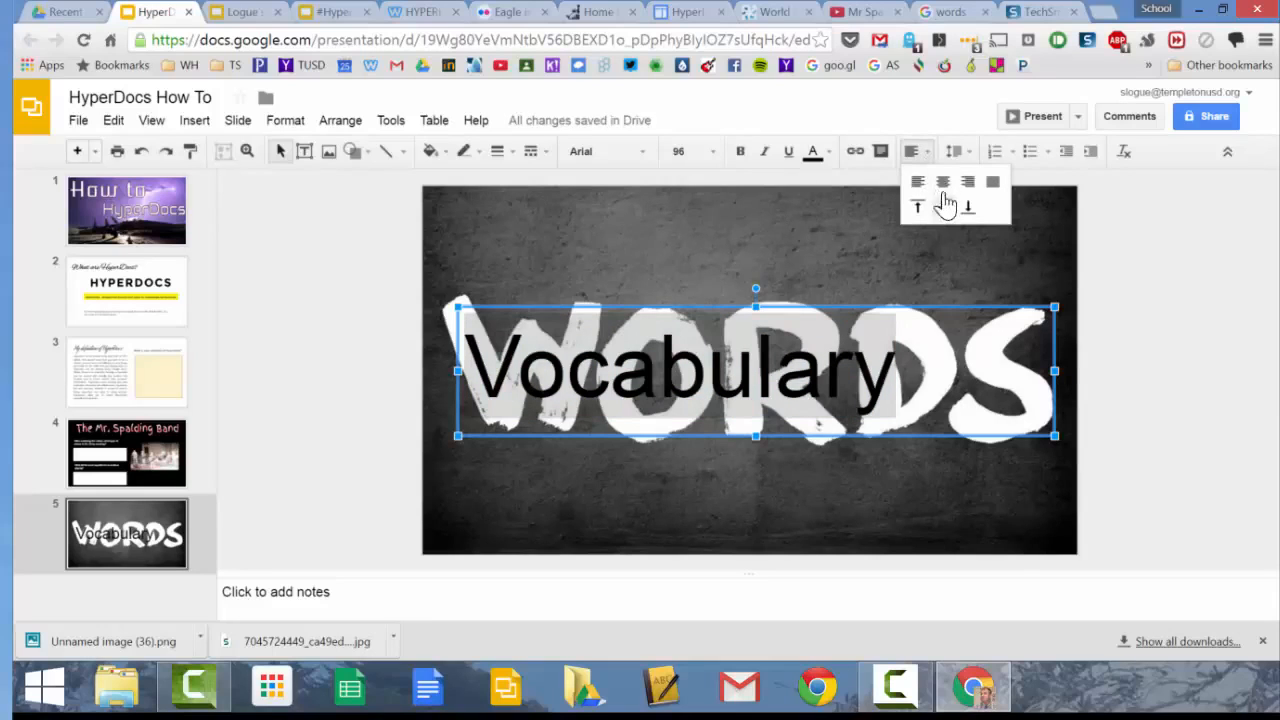
left_click(943, 182)
left_click(924, 153)
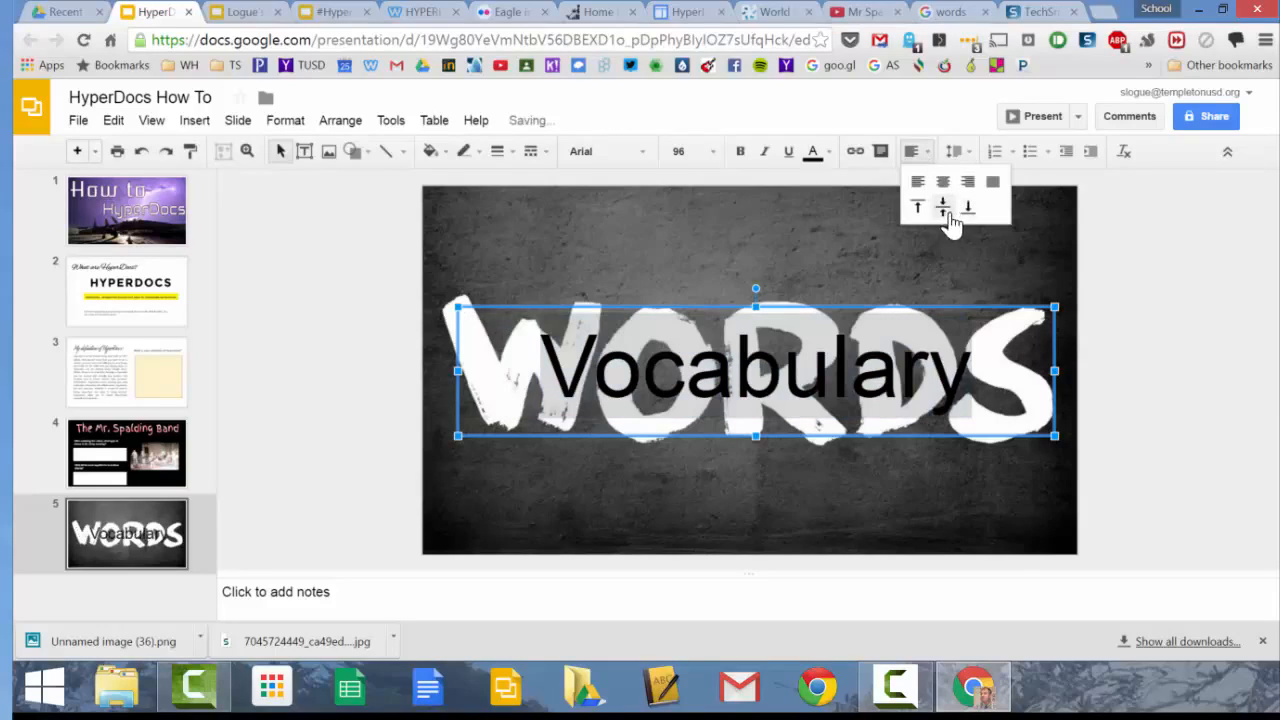
left_click(944, 208)
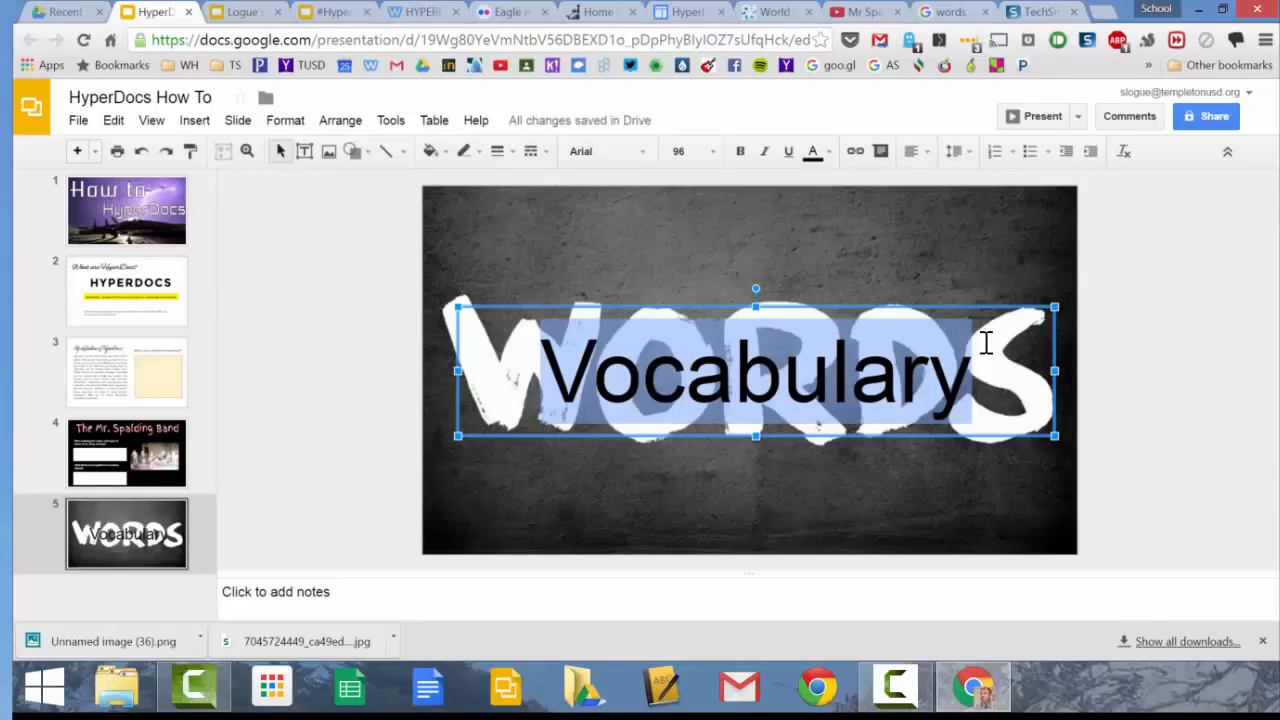
- Browse the available fonts for the selected "Vocabulary" text
left_click(605, 151)
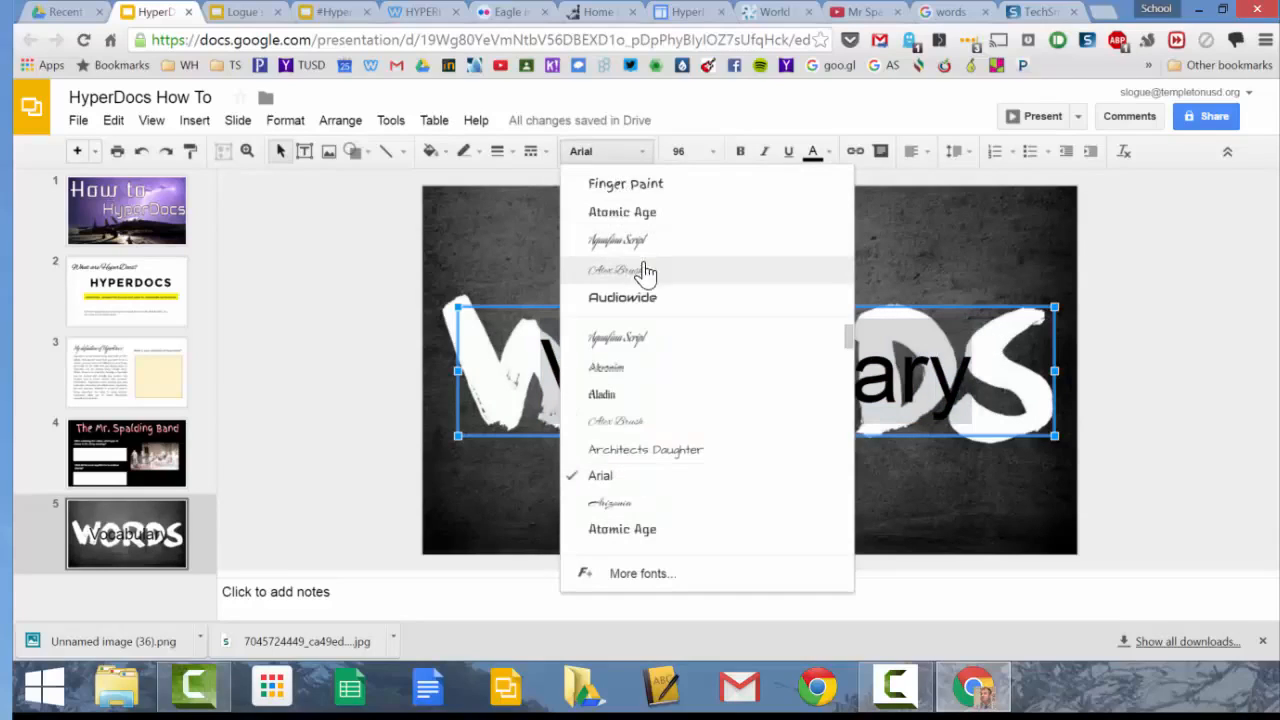
scroll(646, 468, "down", 2)
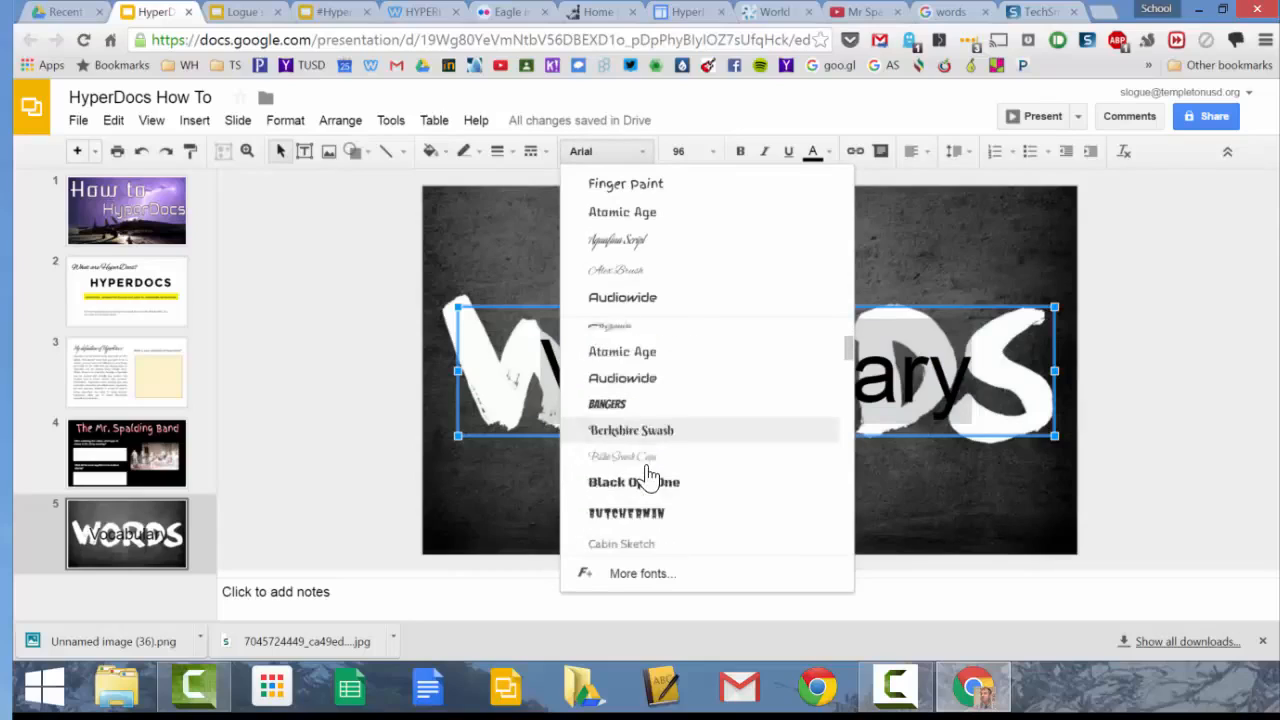
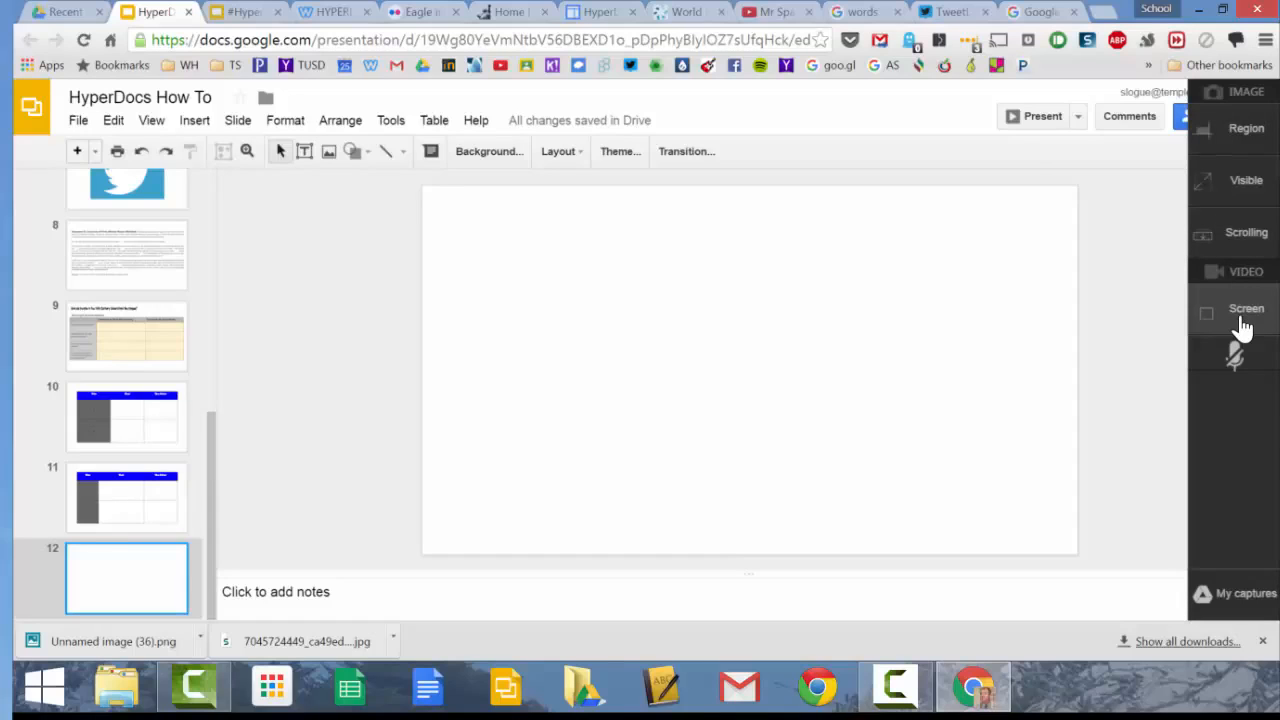
- Start a screen video capture and insert the first image found by searching for "pandas" on blank slide 12
left_click(1240, 318)
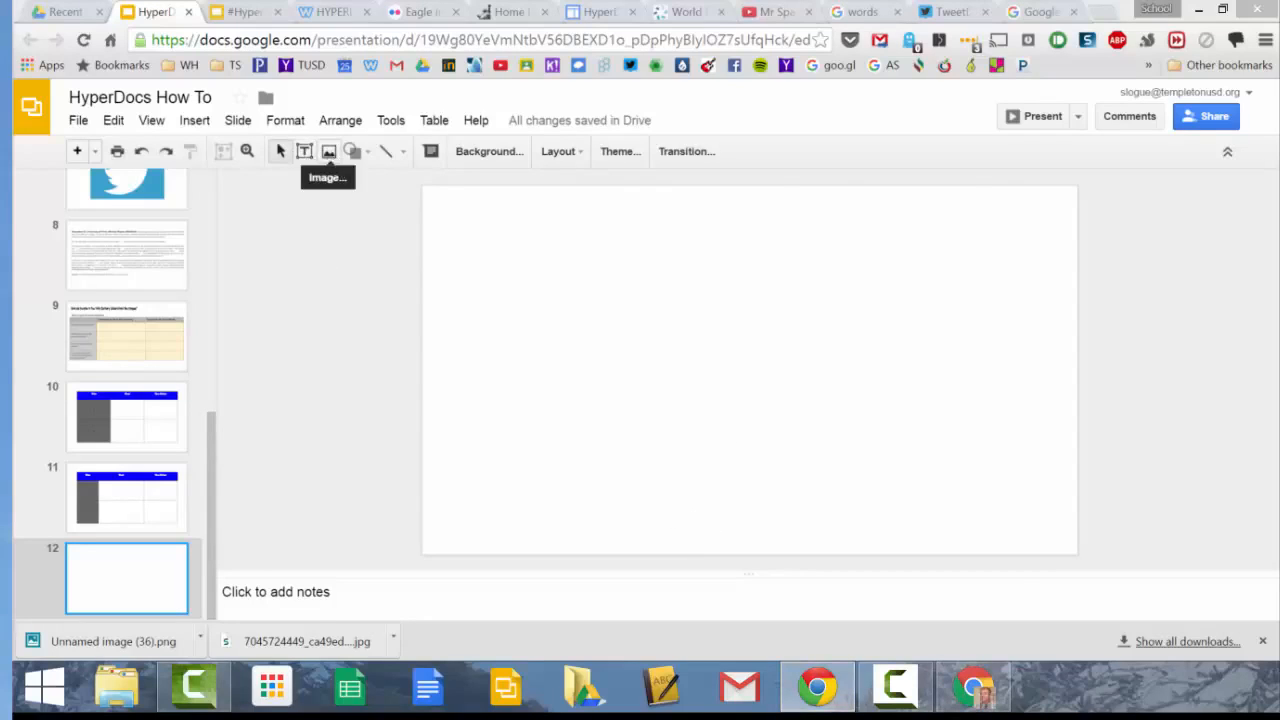
left_click(328, 151)
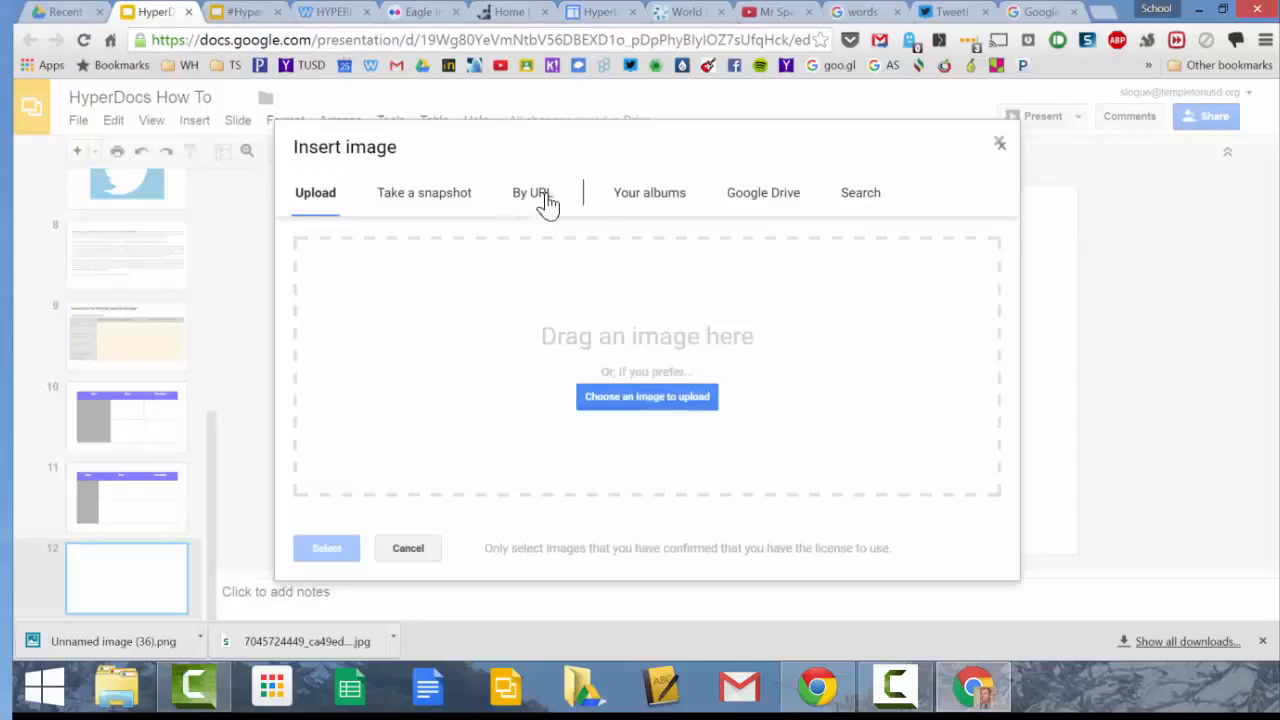
left_click(872, 207)
type("pandas")
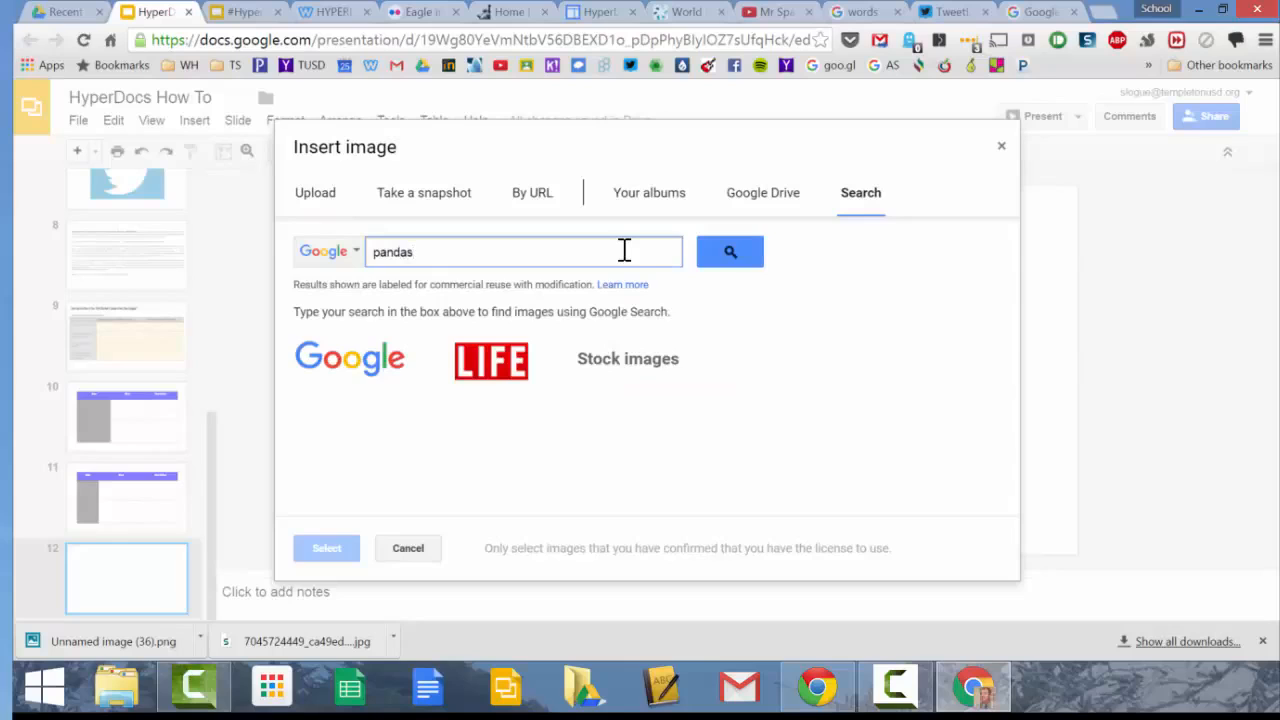
key("Return")
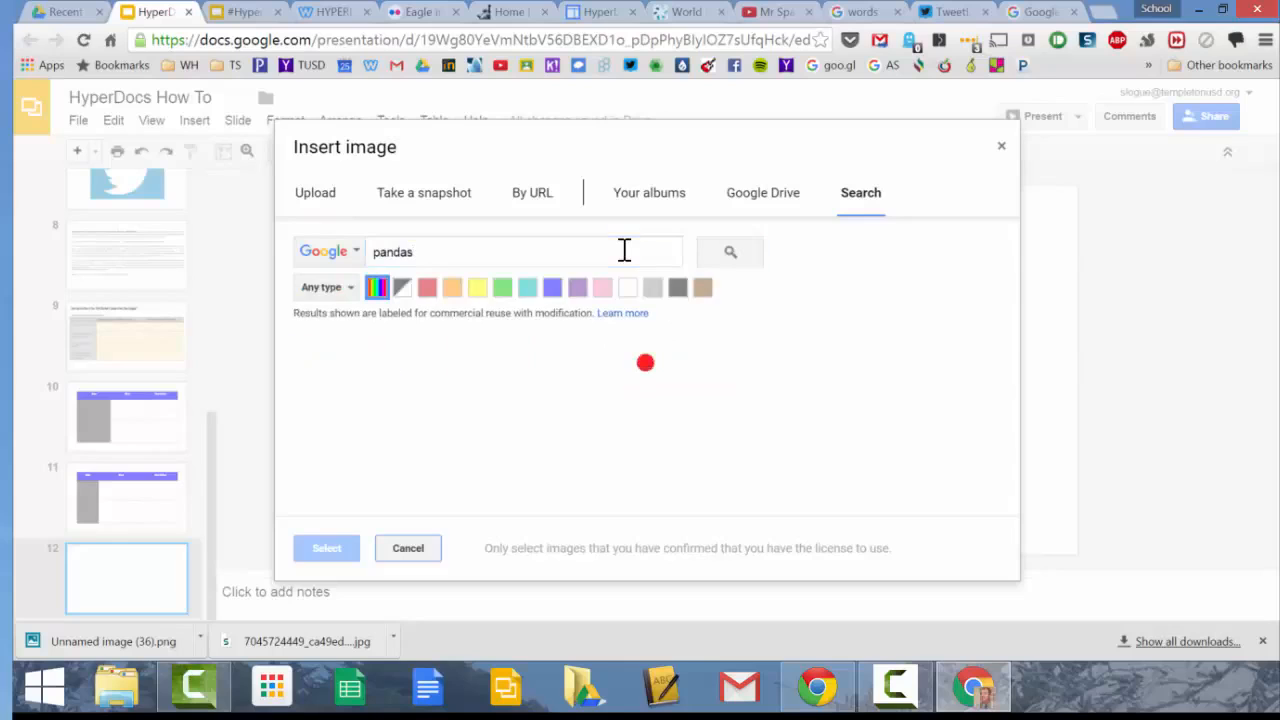
left_click(396, 427)
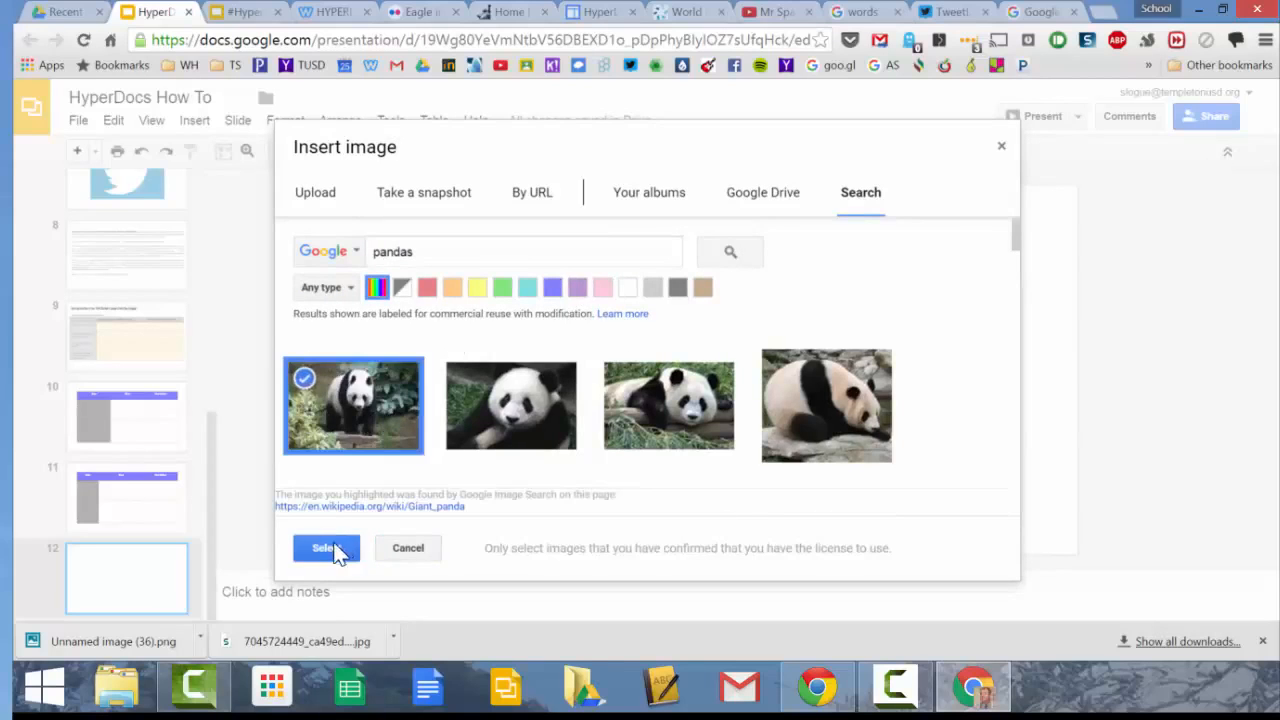
left_click(328, 548)
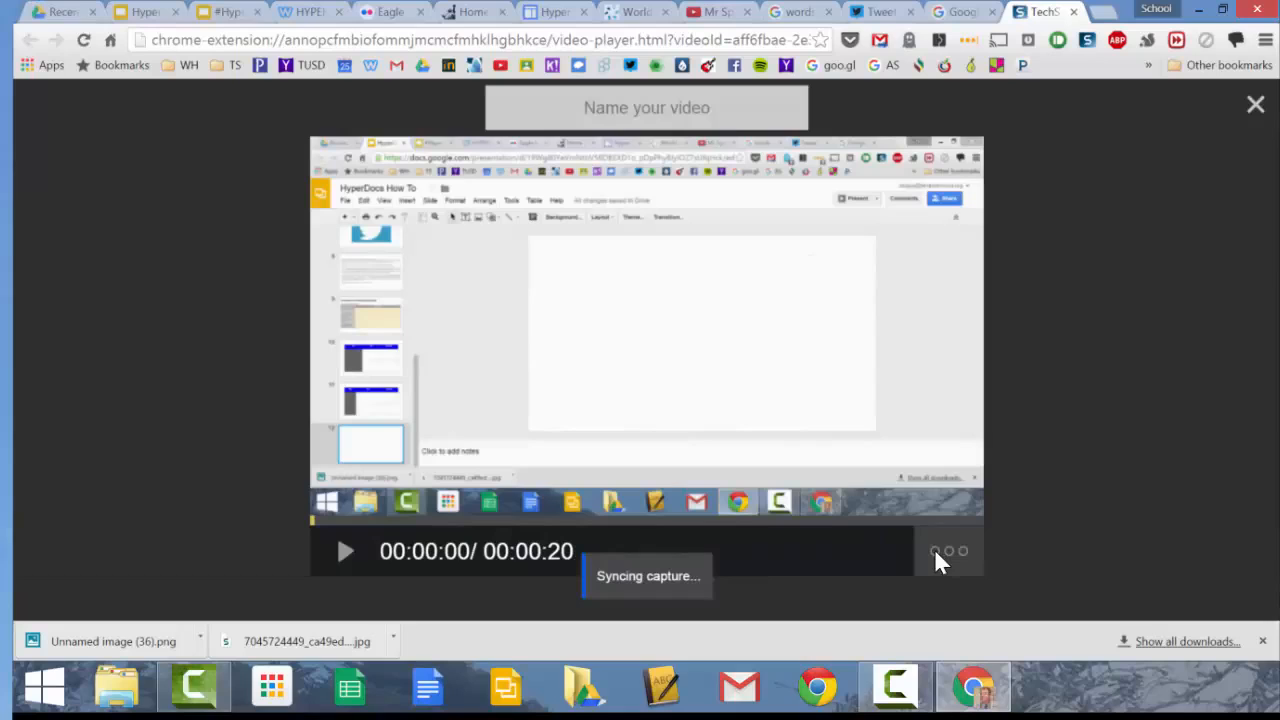
- Convert the captured screen video to an animated GIF and download it
left_click(345, 551)
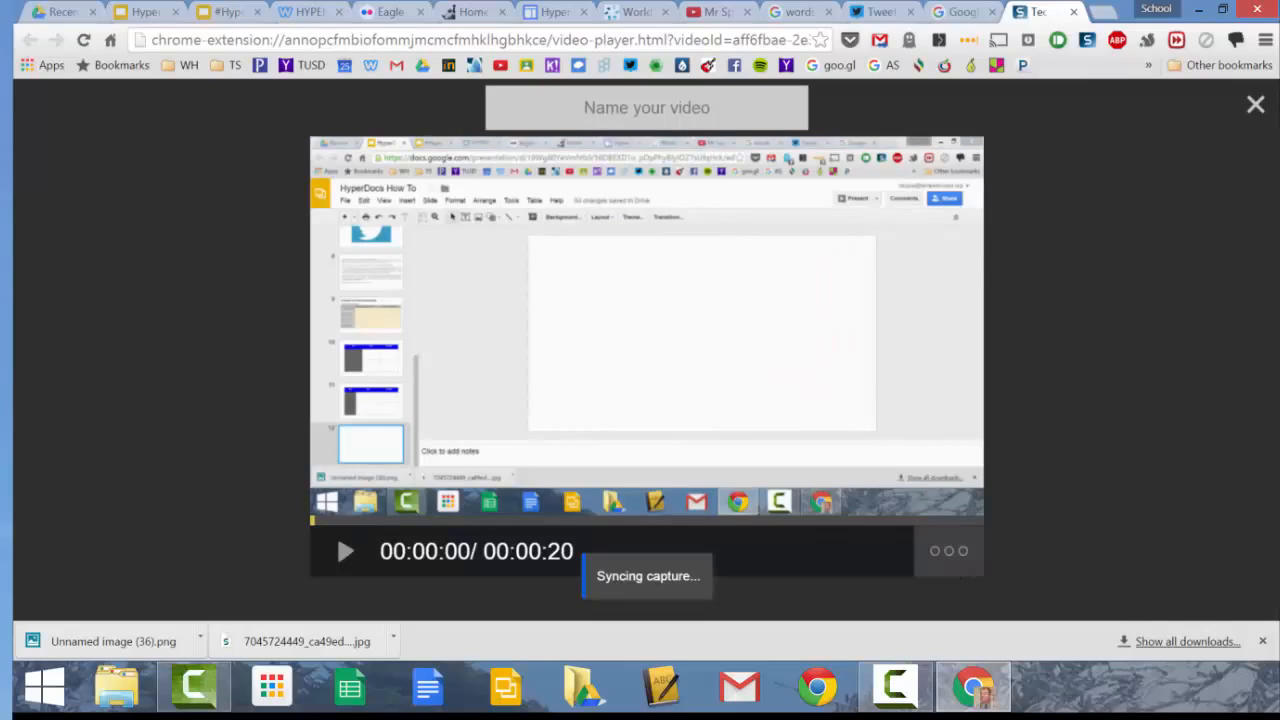
left_click(948, 550)
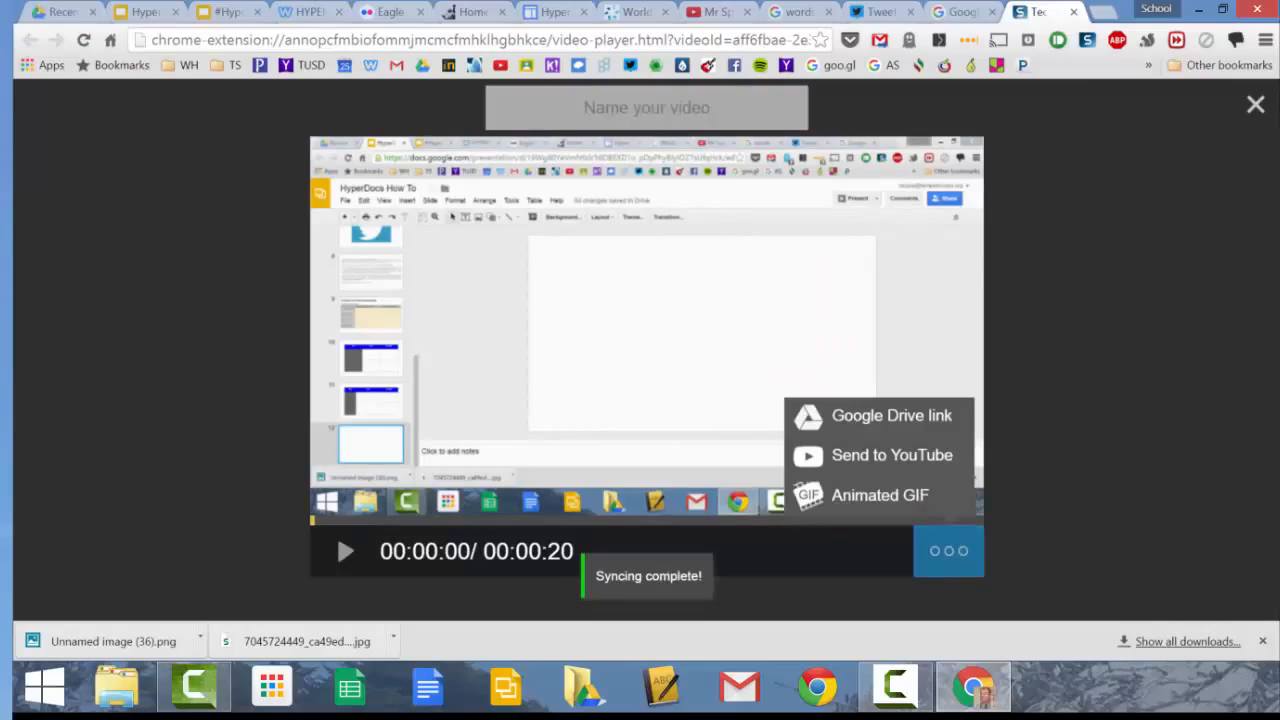
left_click(910, 505)
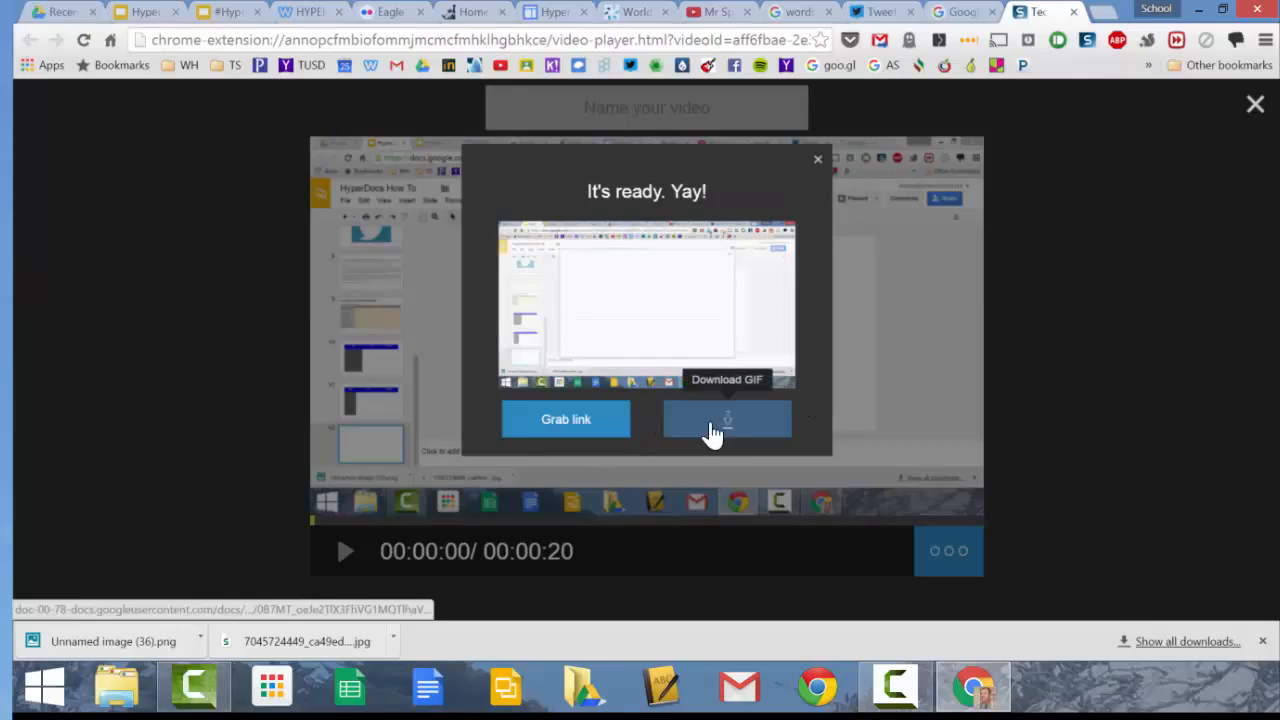
left_click(711, 435)
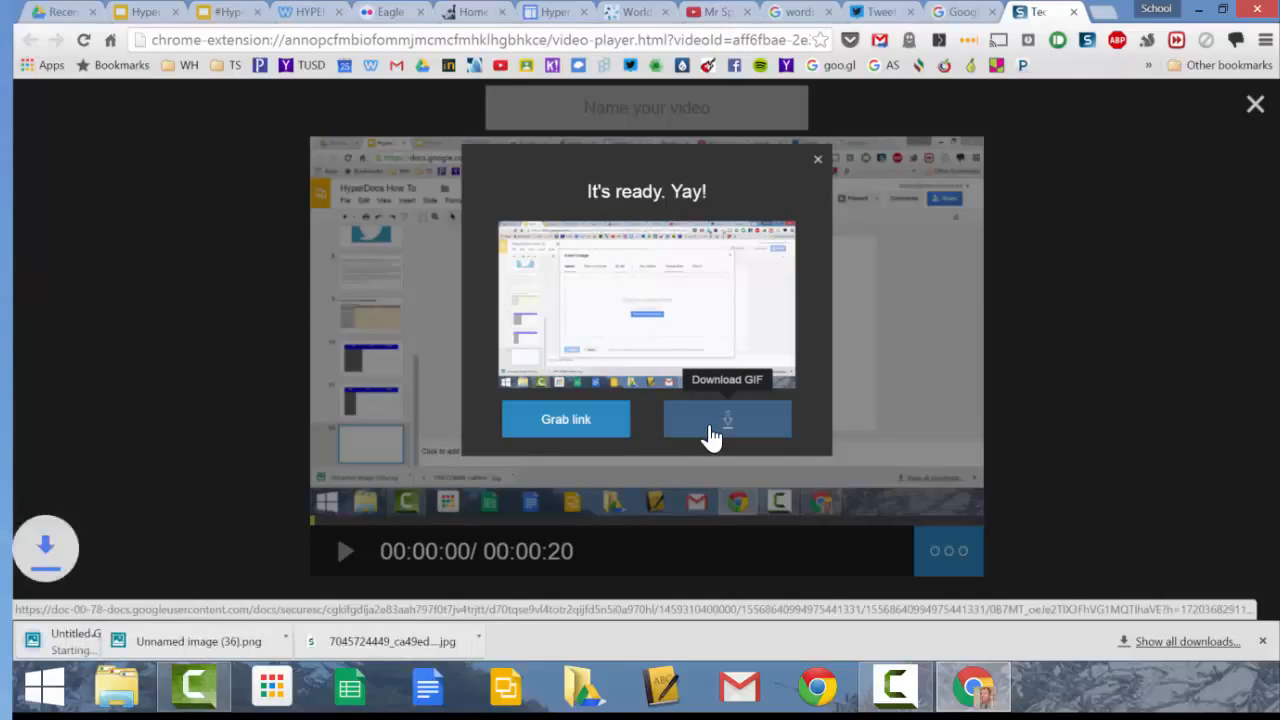
- Back in the HyperDocs How To presentation, add a slide after the panda photo with a text box reading "How to add a photo"
left_click(148, 13)
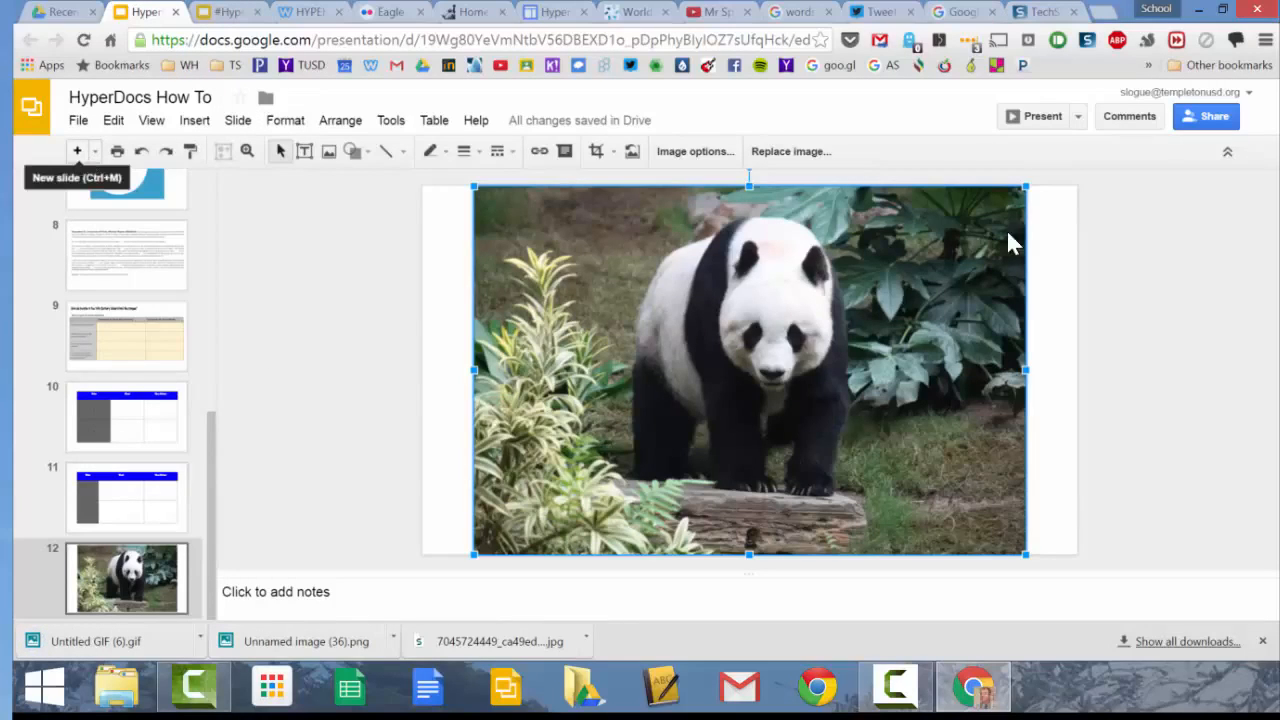
left_click(82, 156)
left_click(304, 151)
left_click_drag(439, 197, 675, 245)
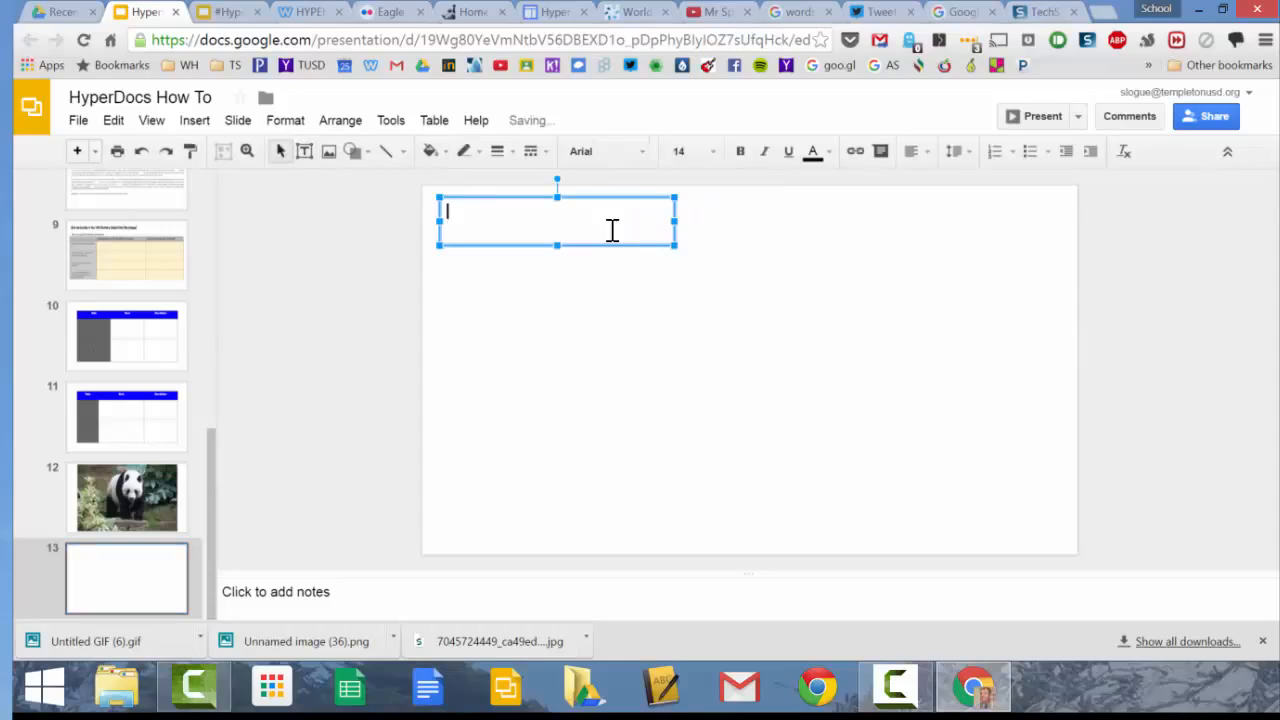
type("How to add a photo")
left_click(706, 340)
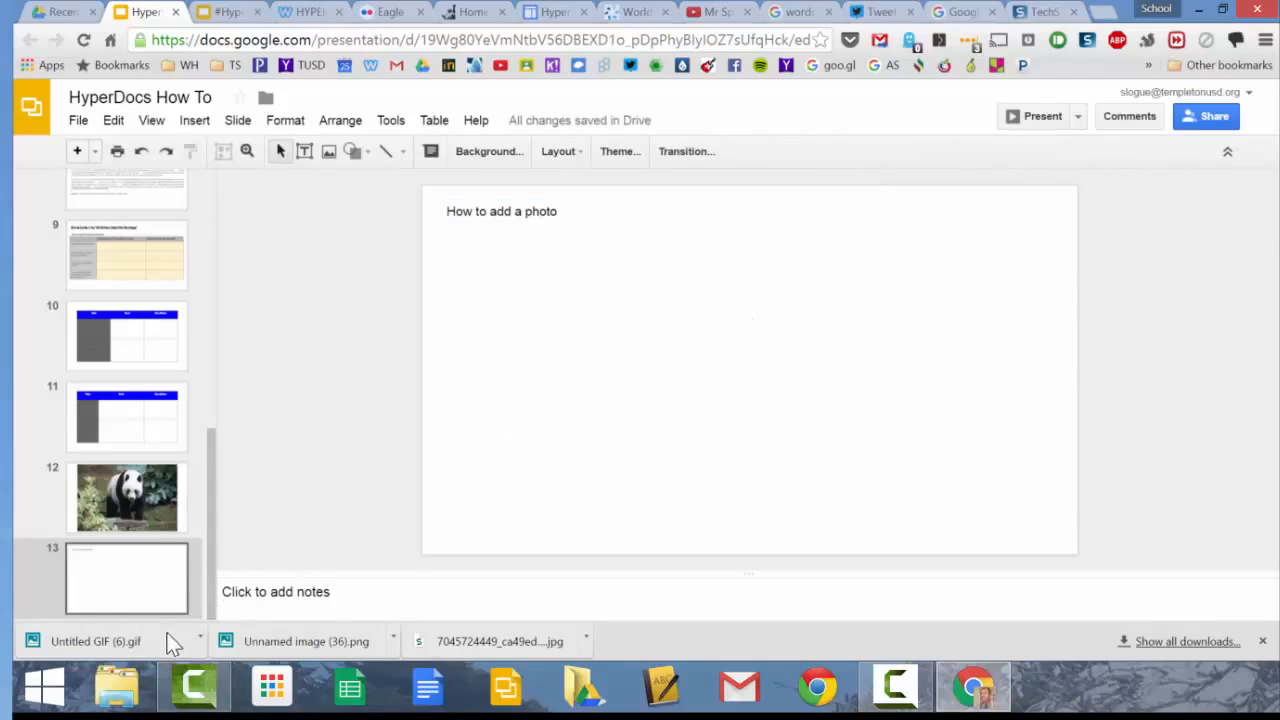
- Place the downloaded Untitled GIF (6).gif on the new slide, then shrink it and center it below the "How to add a photo" text
left_click_drag(129, 641, 773, 391)
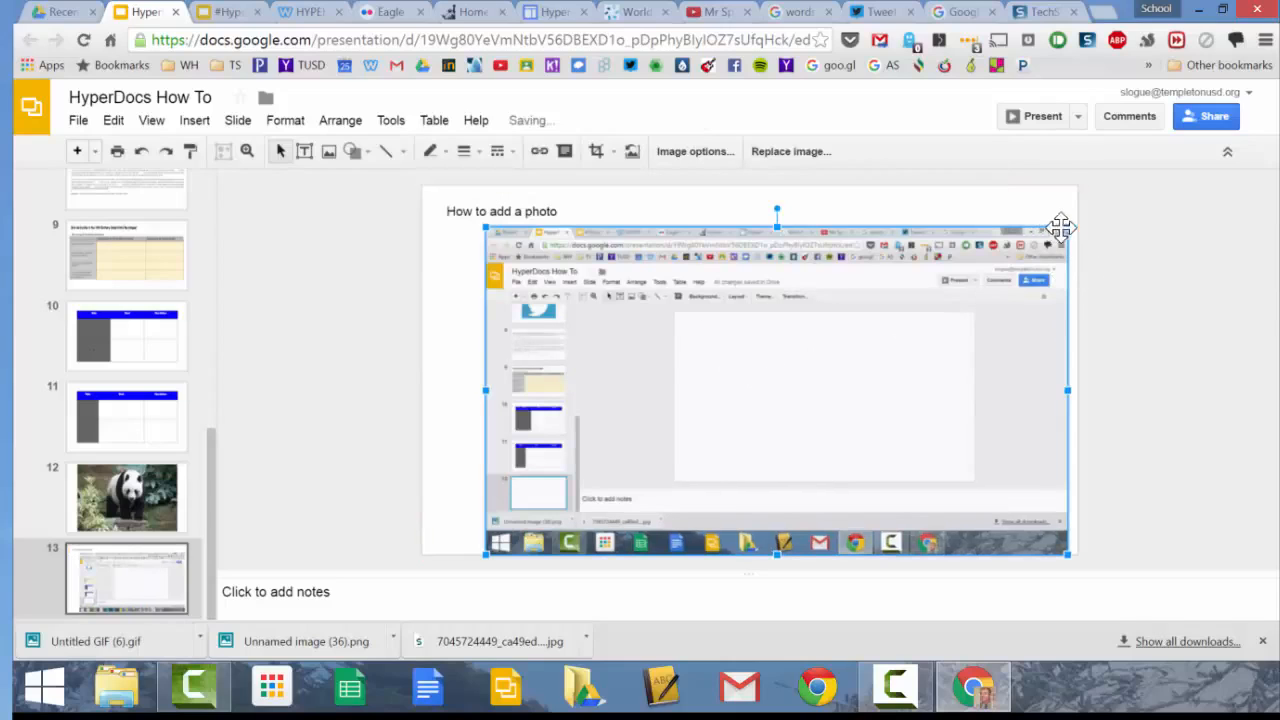
left_click_drag(1067, 229, 914, 314)
left_click_drag(746, 397, 812, 331)
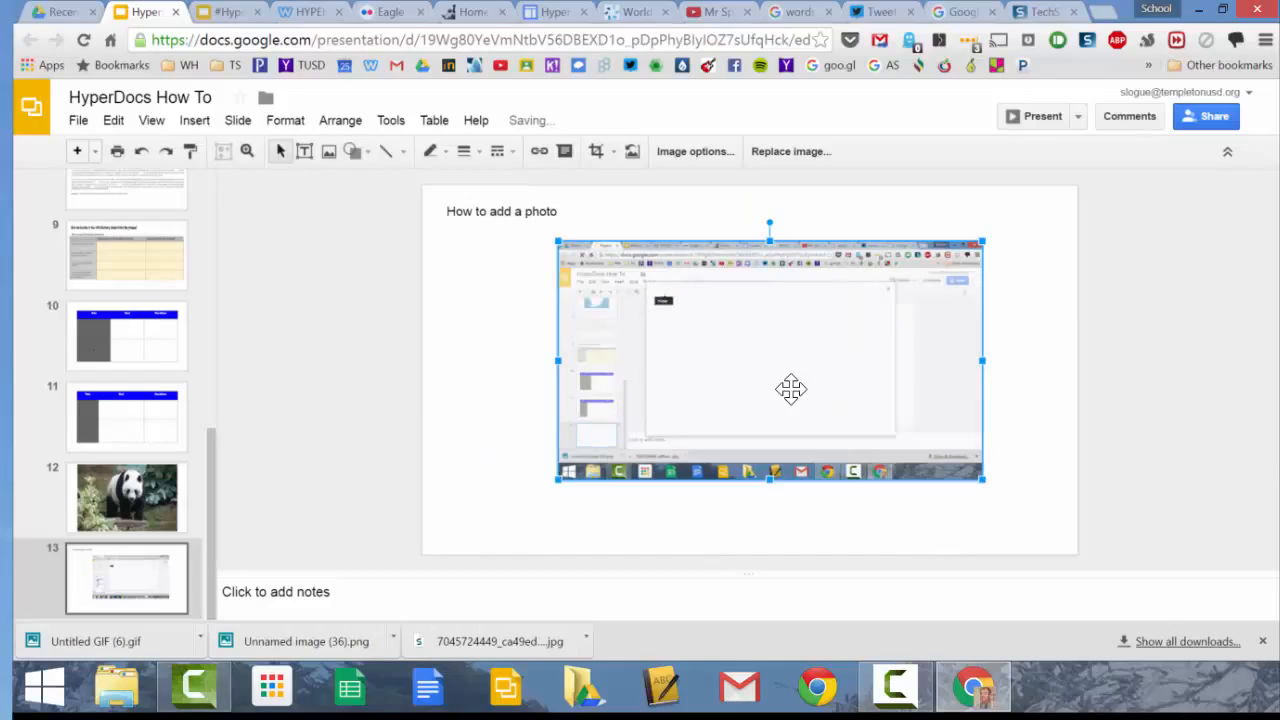
left_click_drag(862, 349, 865, 365)
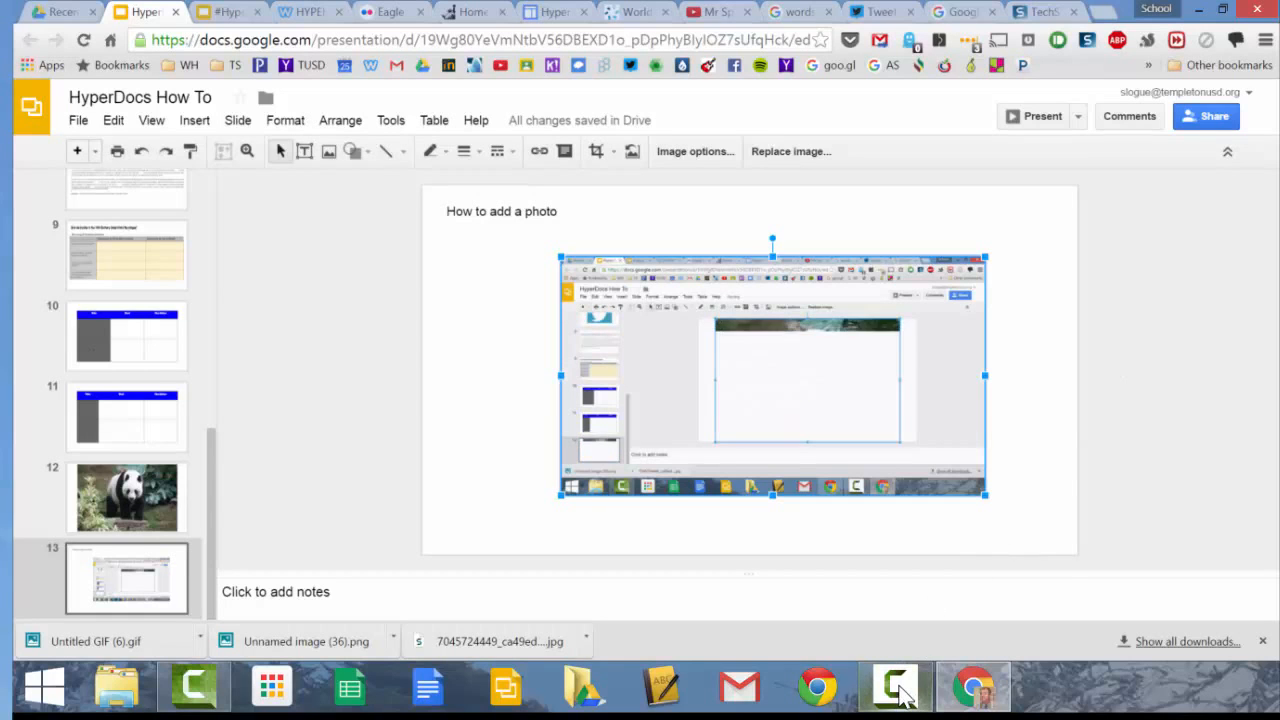
mouse_move(903, 692)
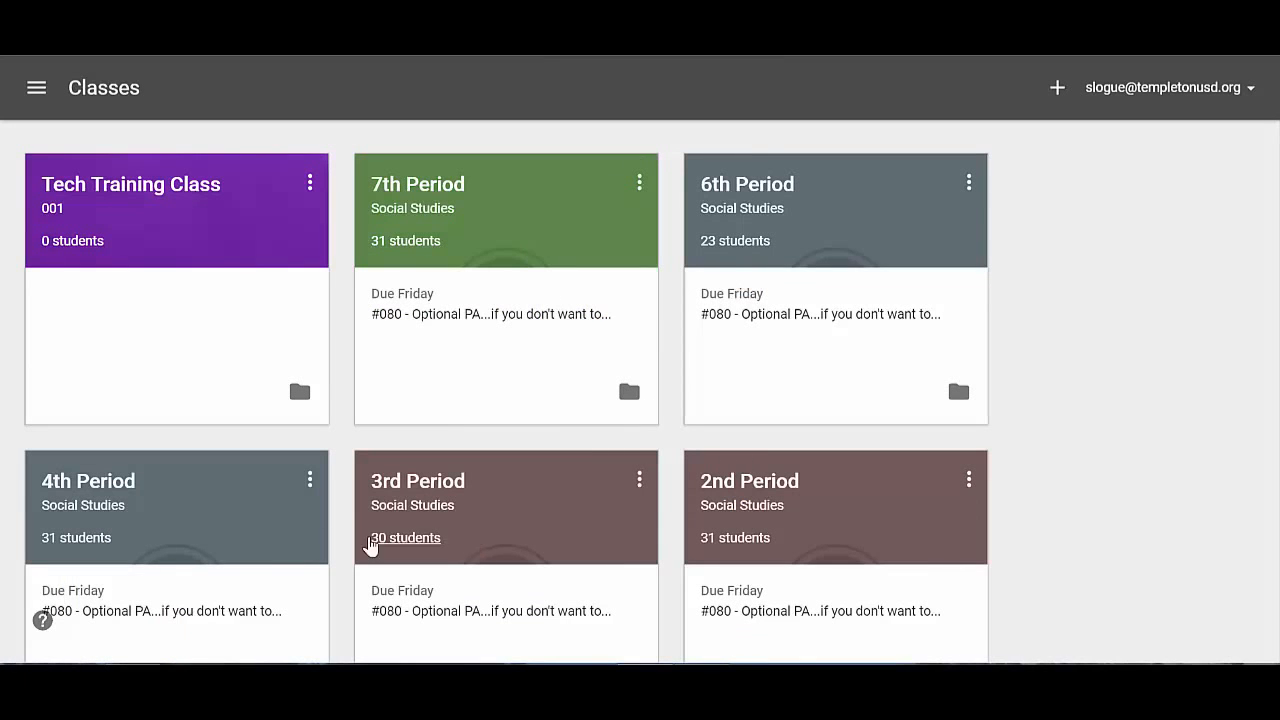
- In Google Classroom, open the 1st Period Social Studies class and start a new assignment
scroll(290, 462, "down", 3)
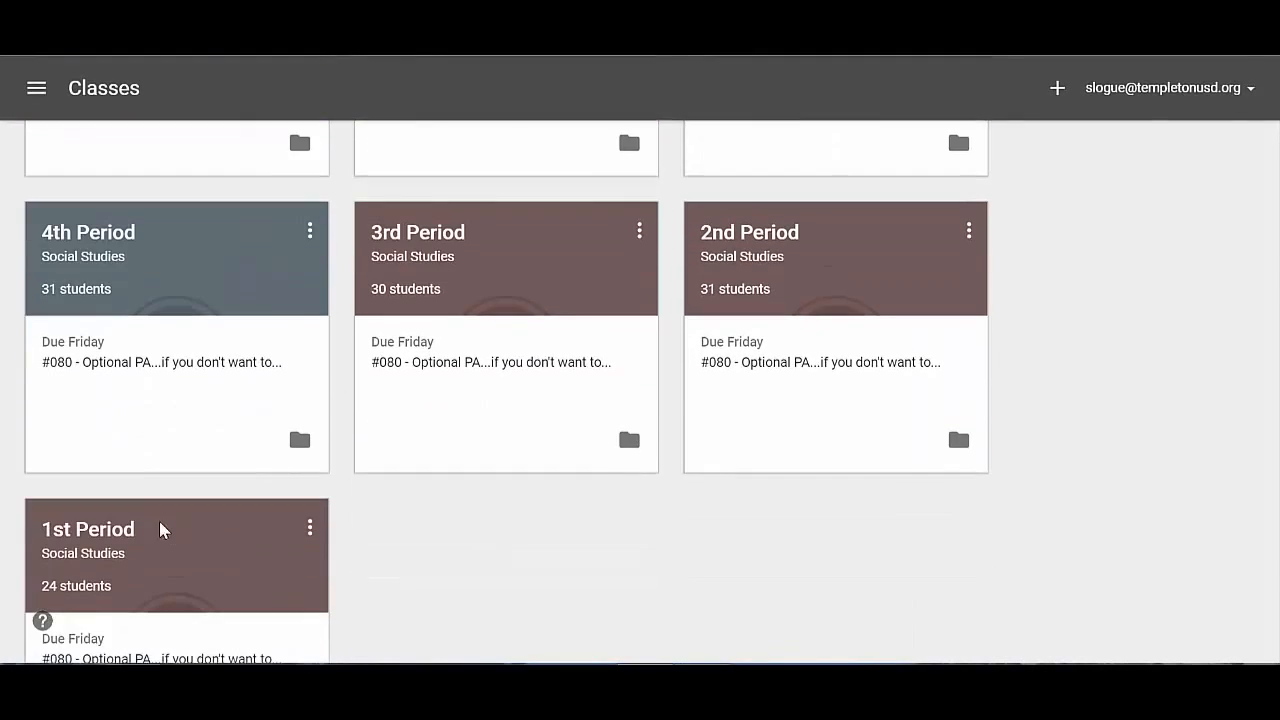
left_click(94, 530)
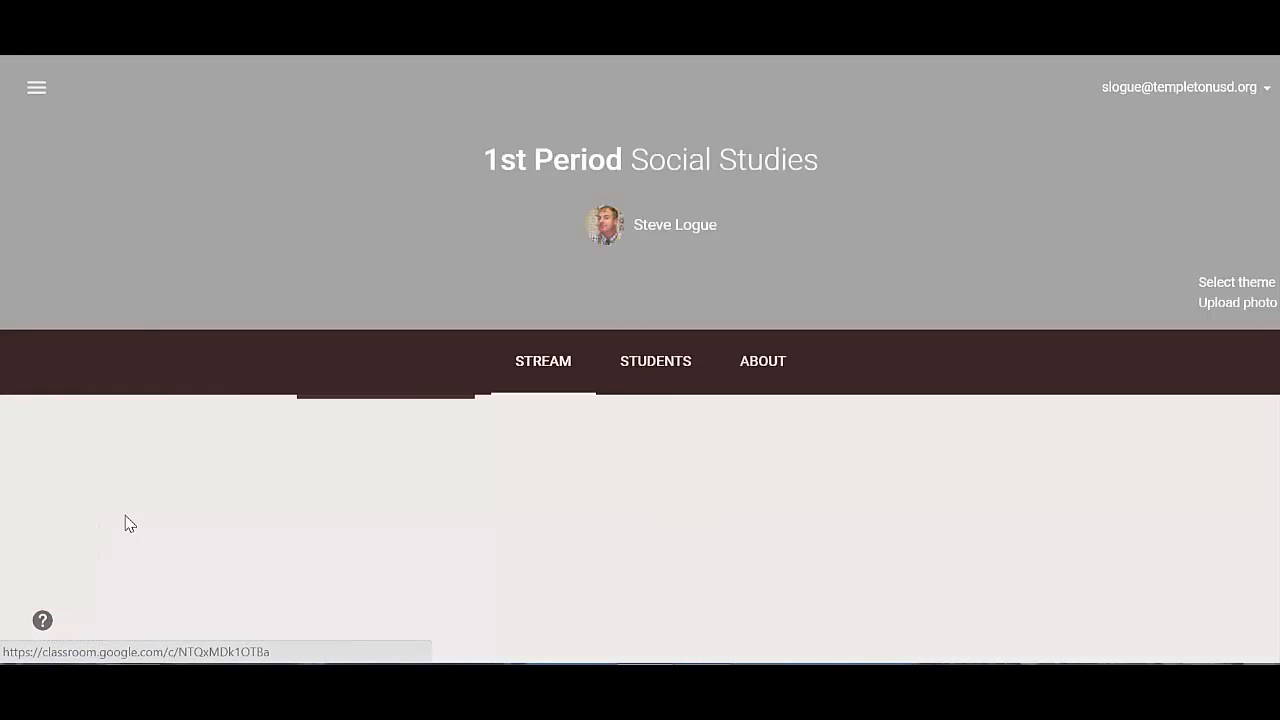
scroll(783, 434, "down", 2)
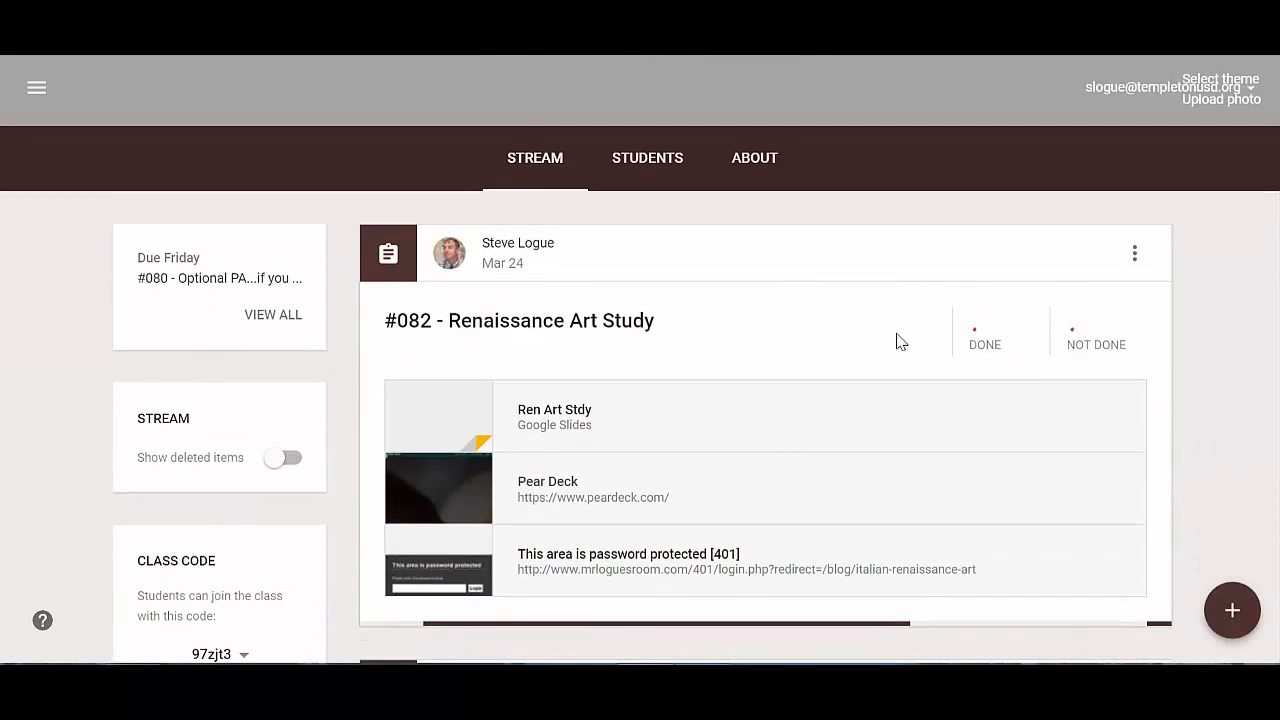
mouse_move(1230, 610)
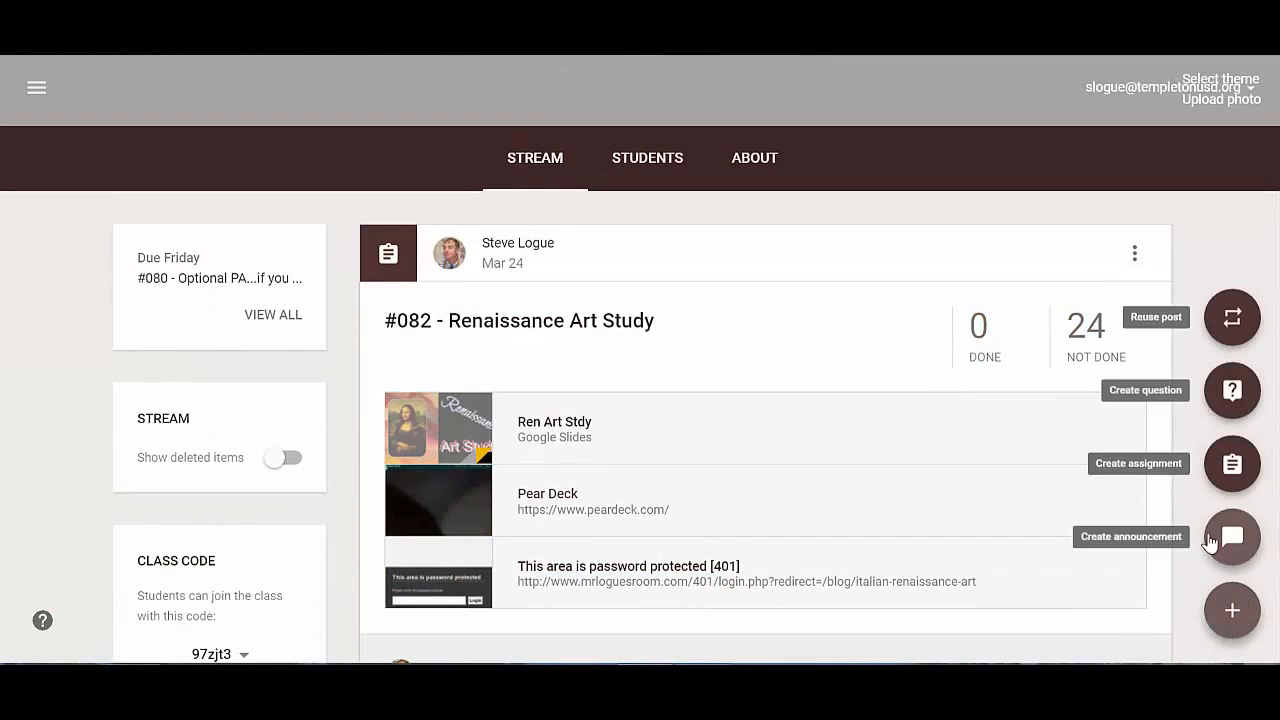
left_click(1230, 466)
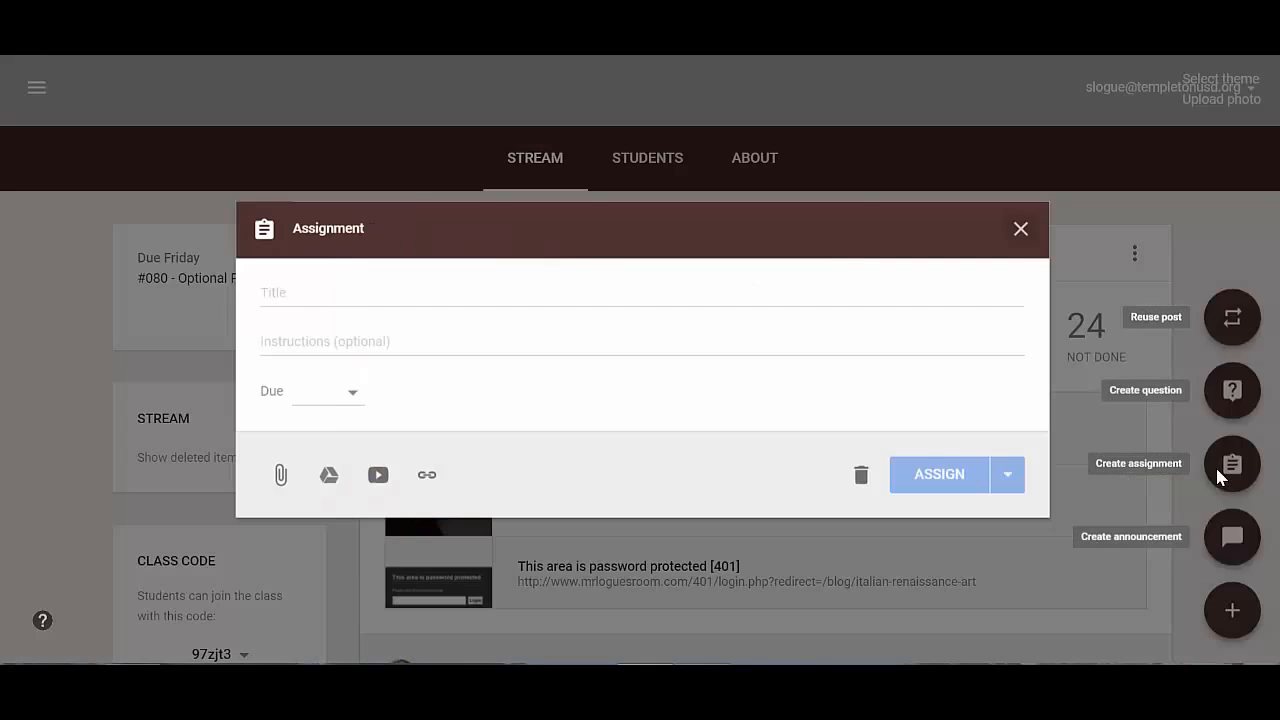
- Attach the HyperDocs How To presentation from Google Drive to the assignment
left_click(329, 477)
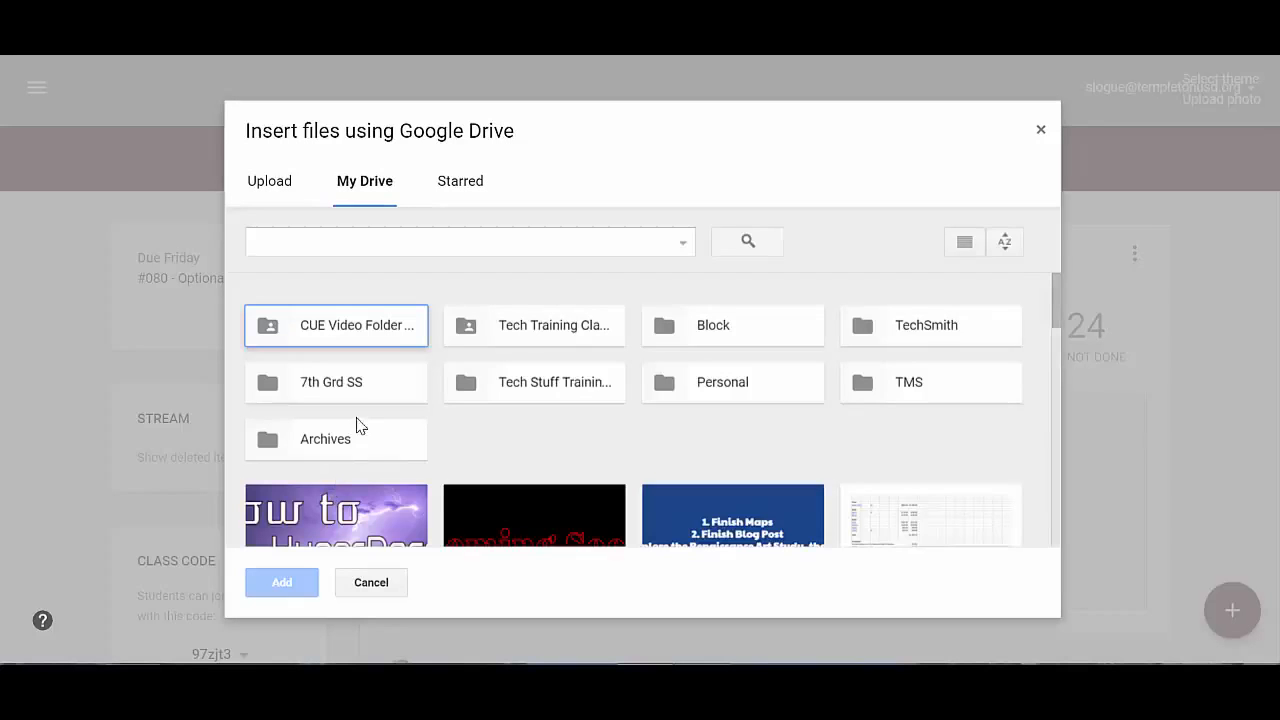
scroll(358, 424, "down", 1)
scroll(358, 424, "down", 1)
left_click(365, 400)
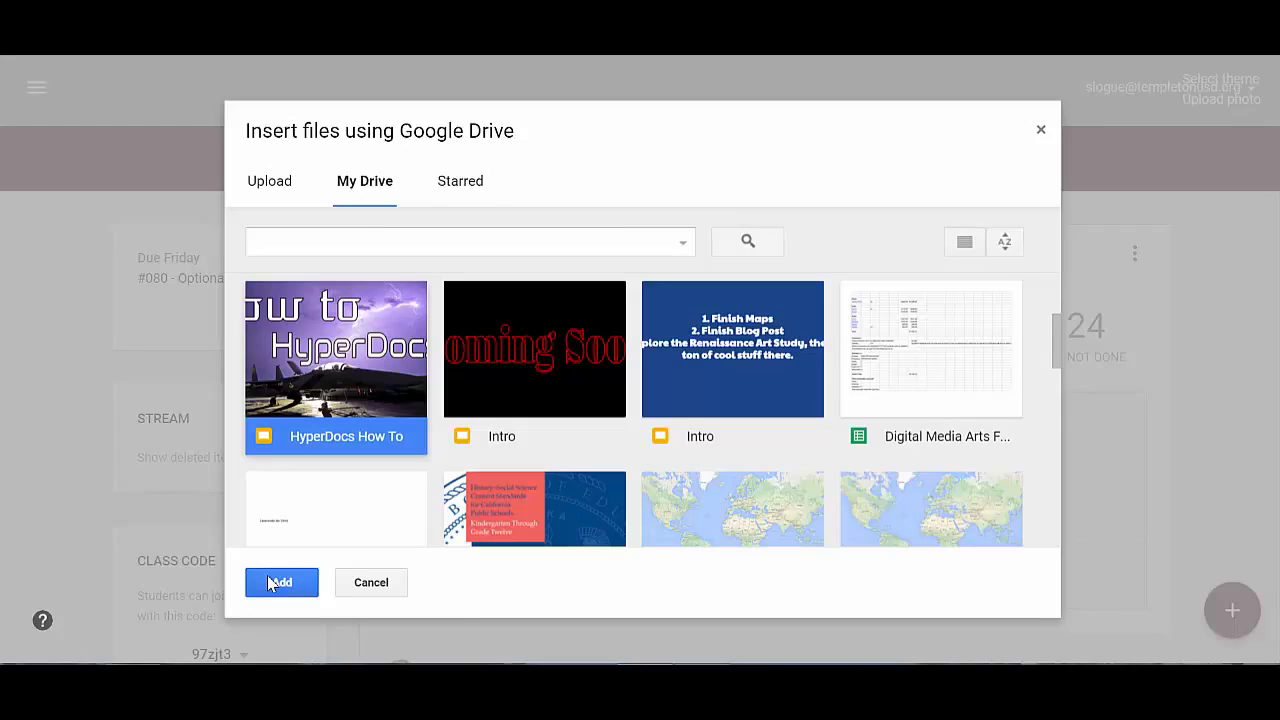
left_click(271, 583)
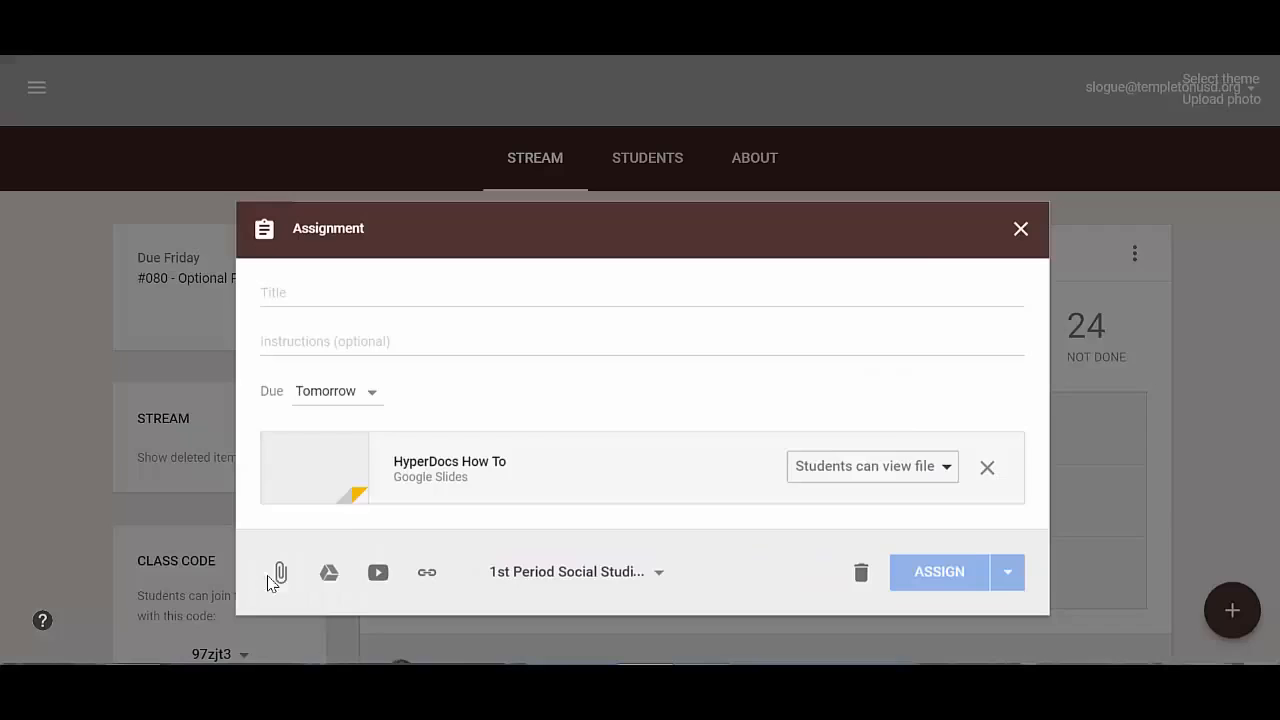
- Set the attached presentation's student access to "Make a copy for each student"
left_click(903, 470)
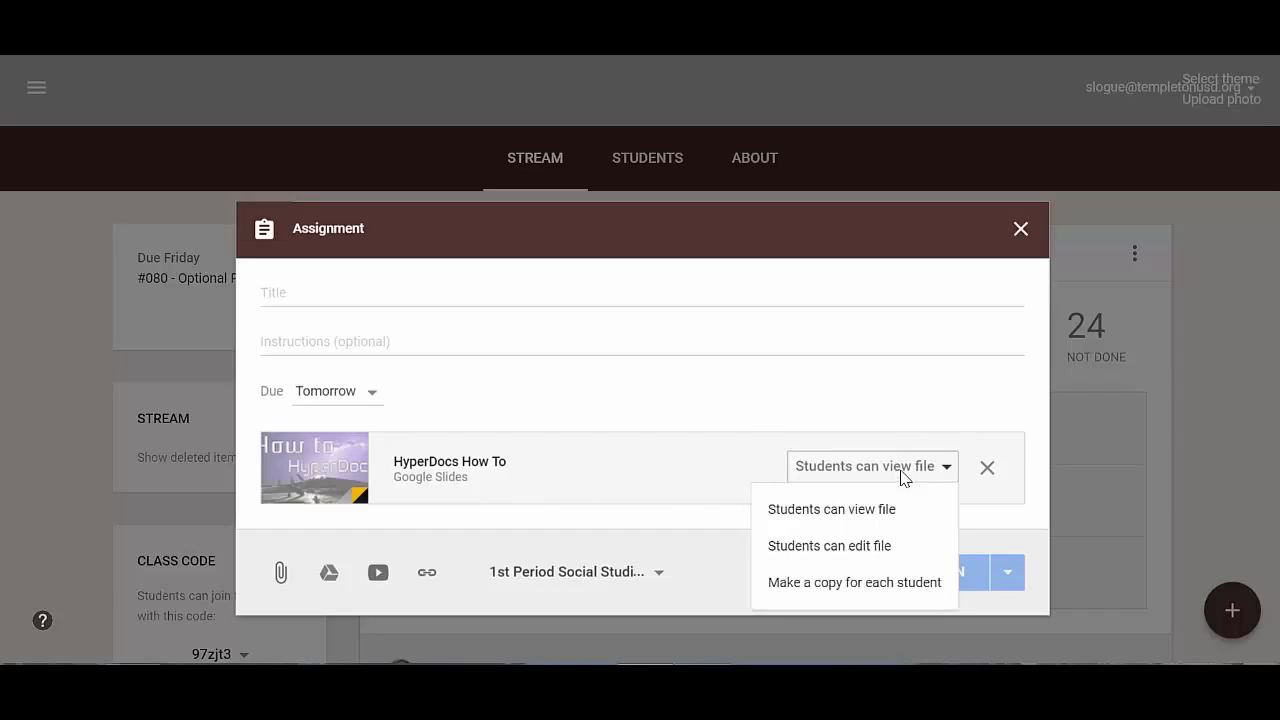
left_click(882, 553)
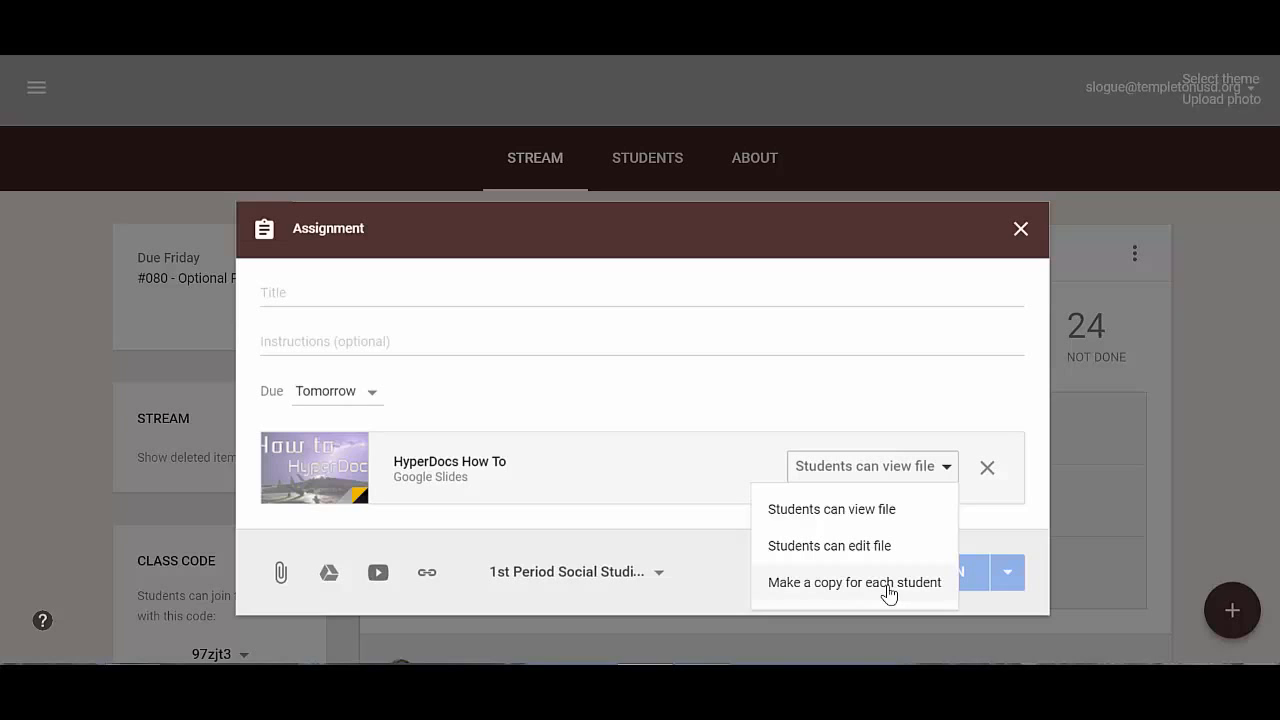
left_click(888, 590)
left_click(888, 590)
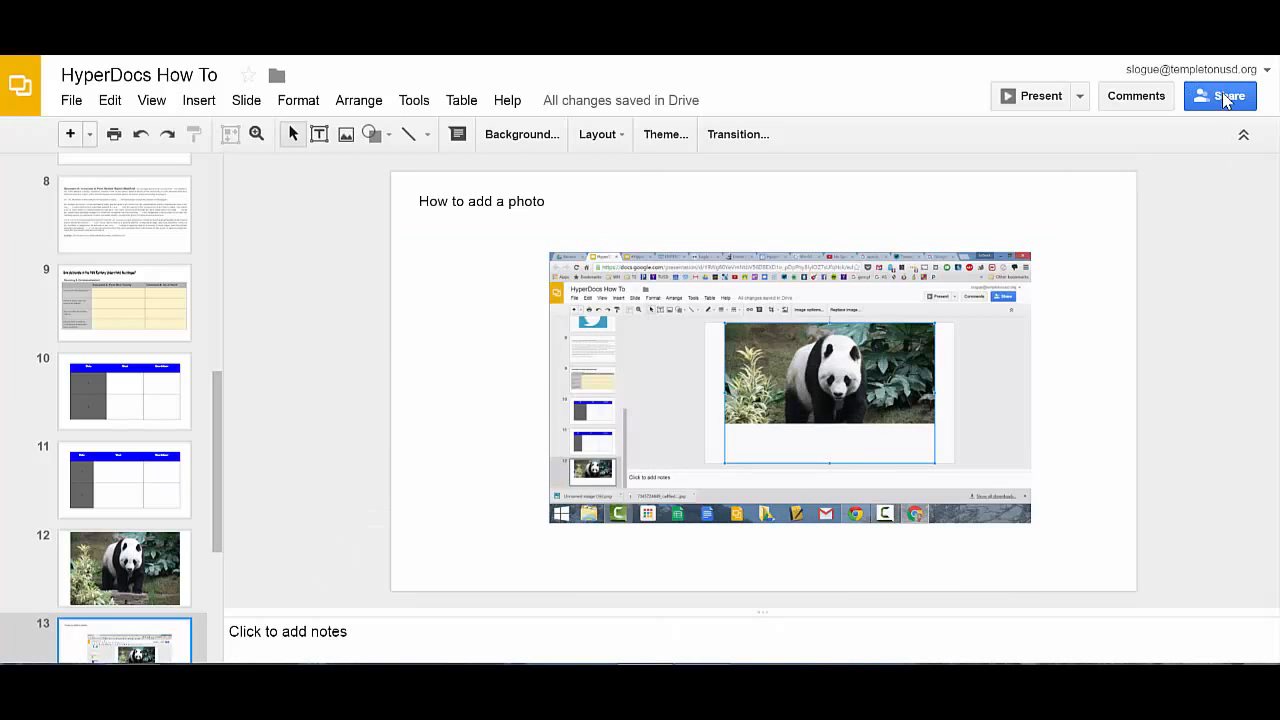
- Start sharing the HyperDocs How To presentation by adding a person's e-mail address as an invitee with Can edit permission
left_click(1225, 97)
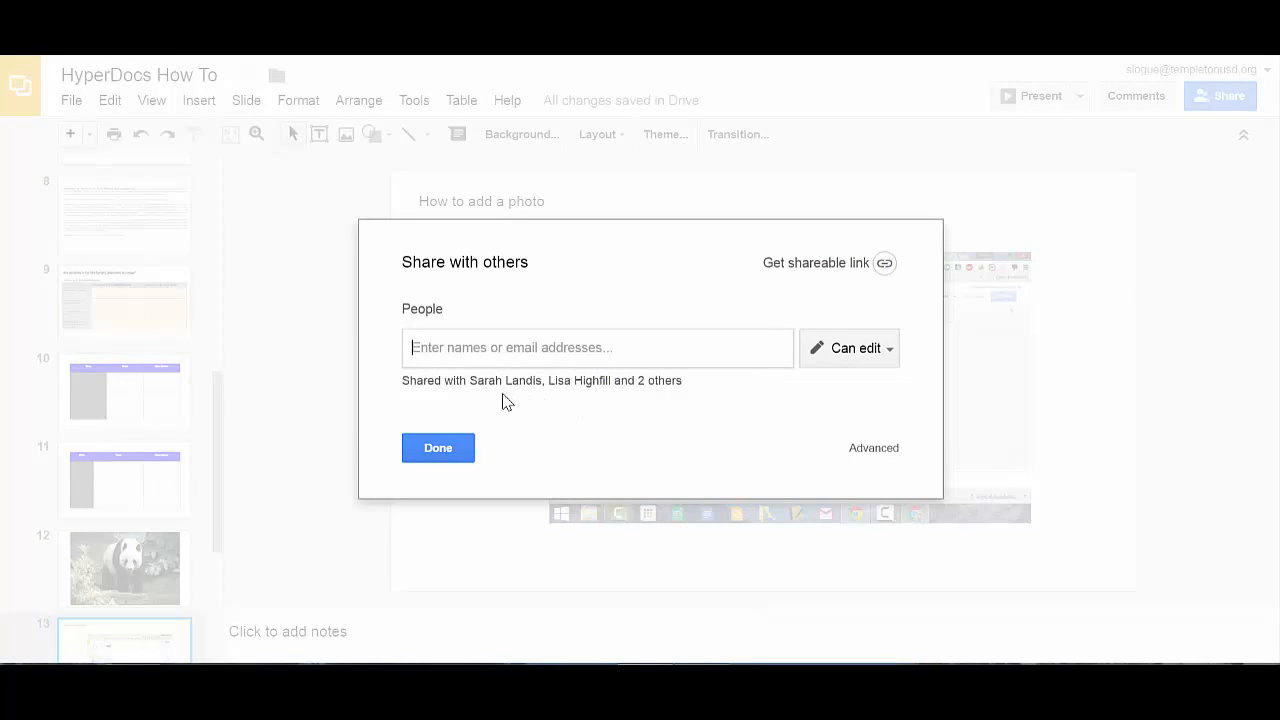
left_click(500, 392)
left_click(587, 394)
left_click(638, 396)
type("rl")
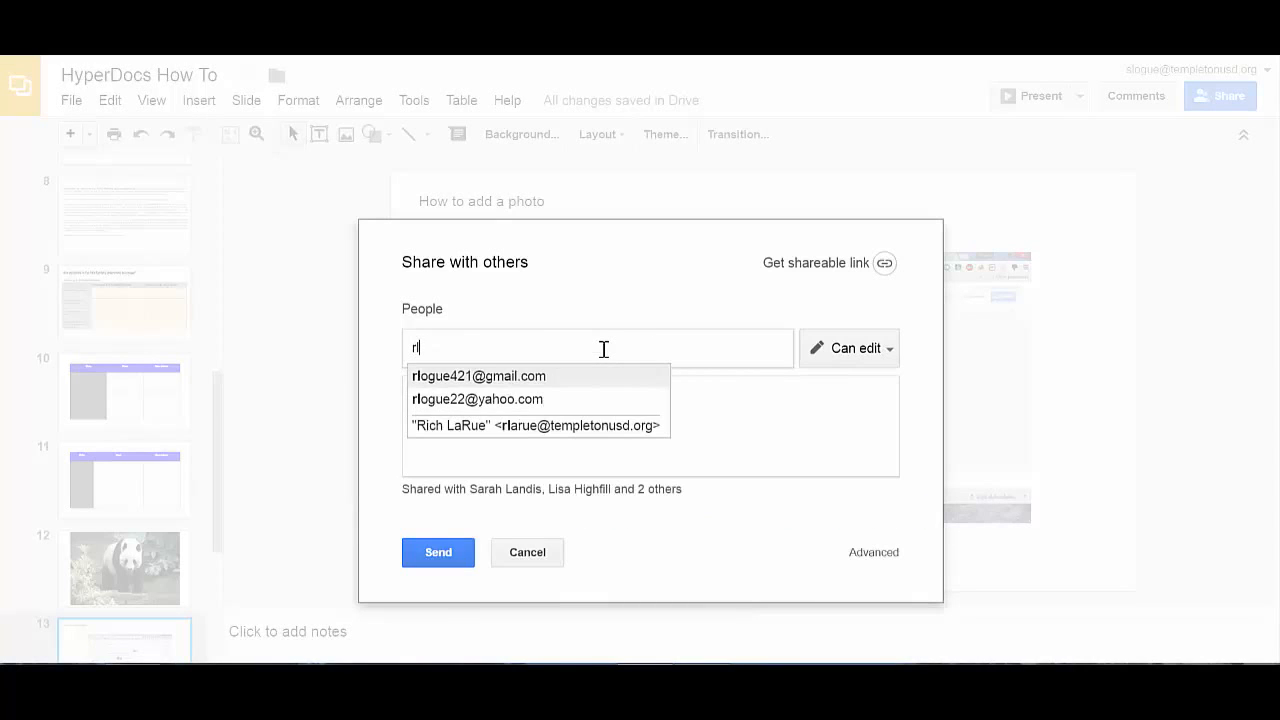
left_click(591, 378)
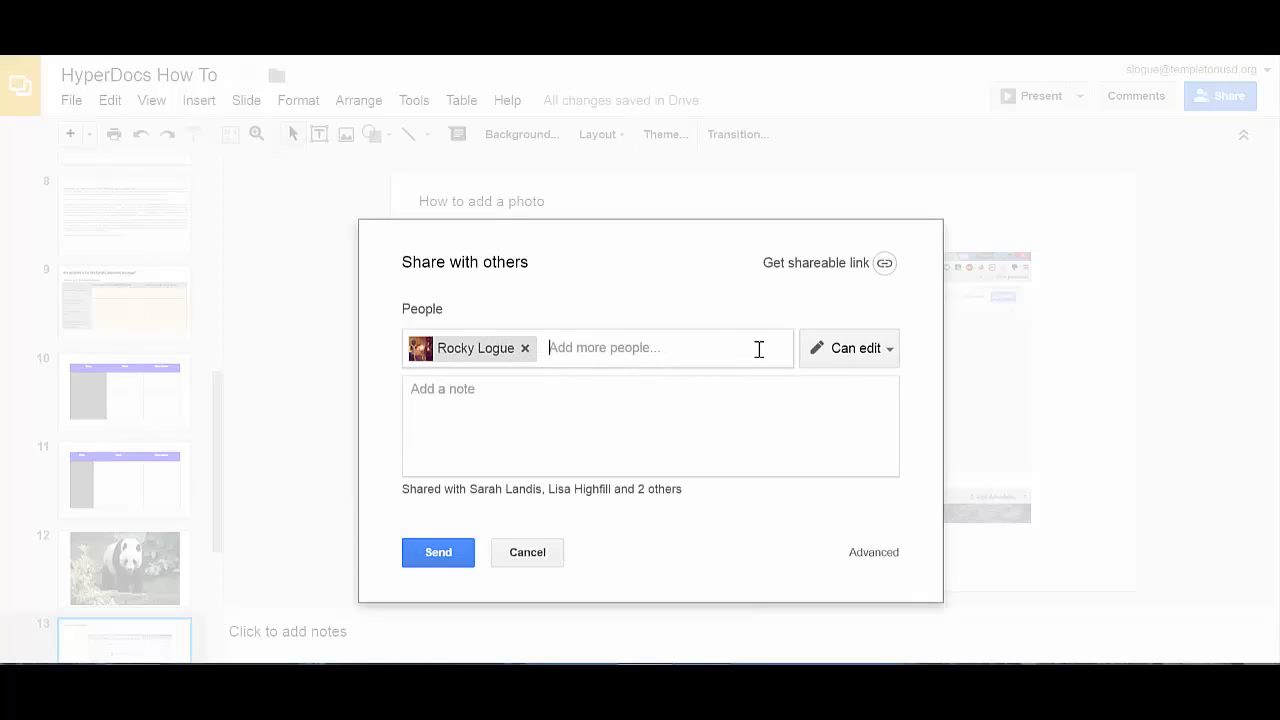
left_click(845, 358)
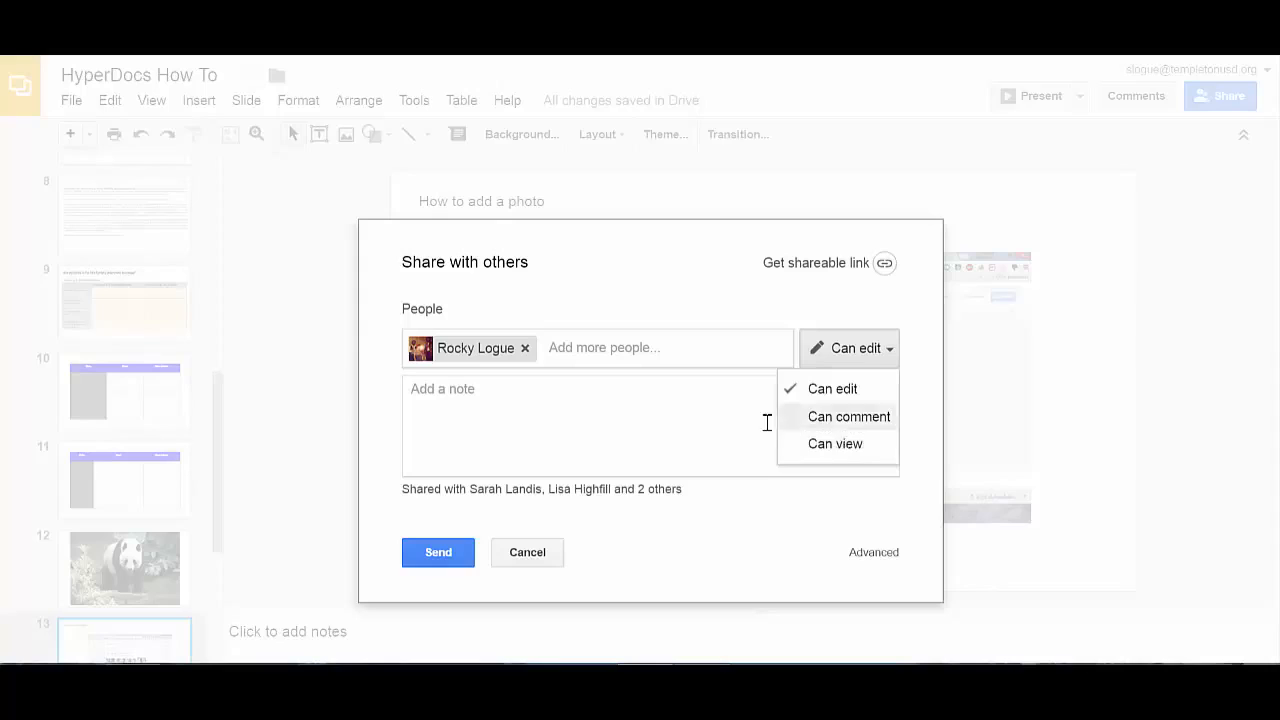
left_click(727, 415)
type("1st")
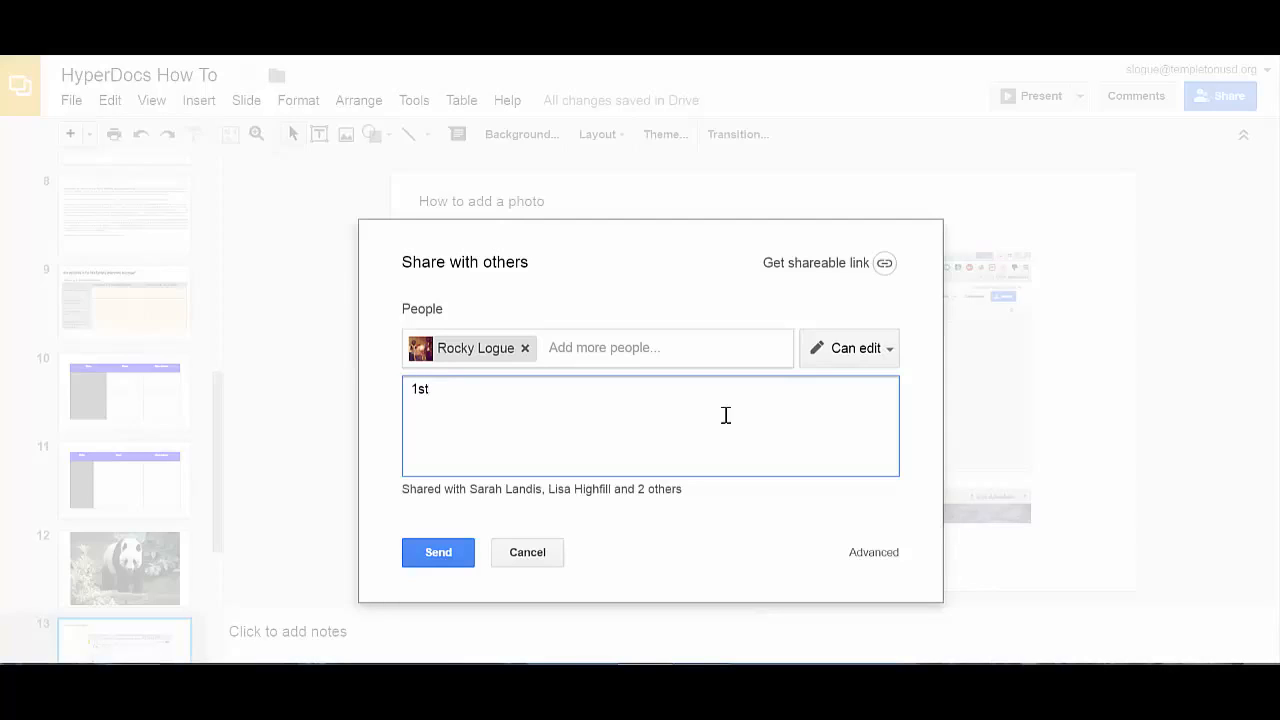
type(" perios")
key("BackSpace")
type("ds")
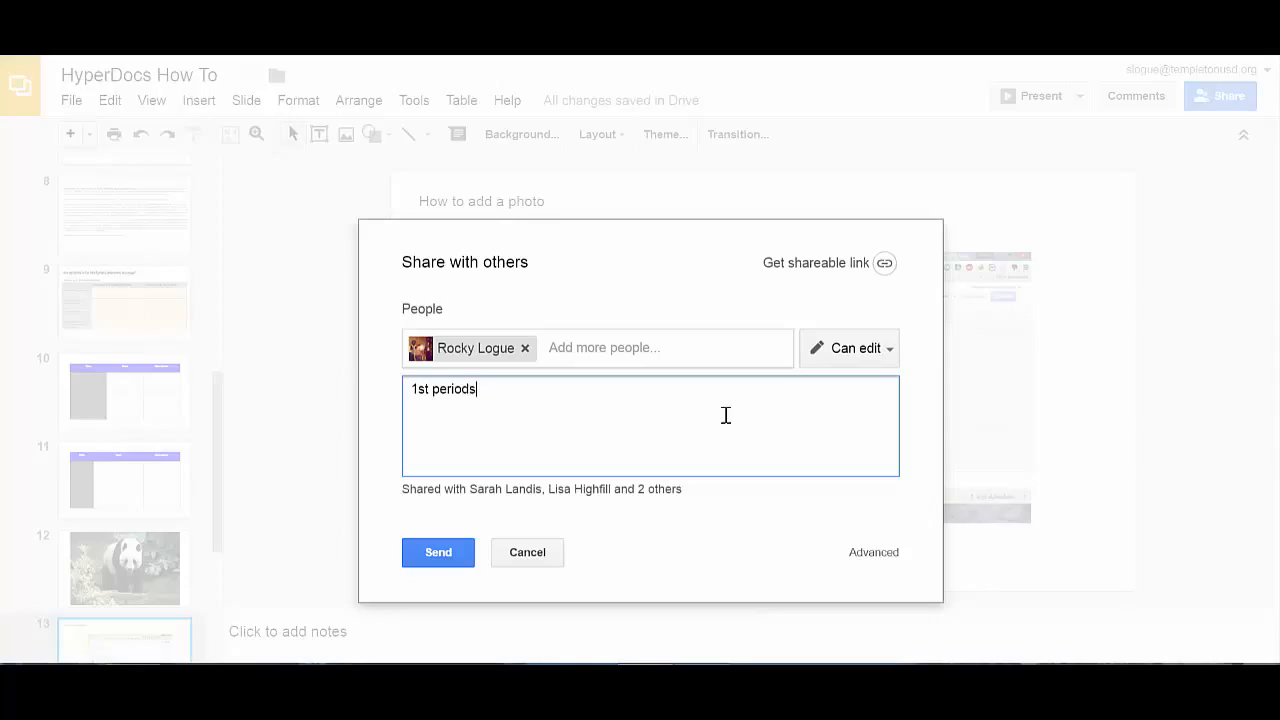
left_click_drag(518, 395, 396, 393)
key("BackSpace")
- In the advanced sharing settings, set link sharing to On - Public on the web with Can view access and save it
left_click(882, 560)
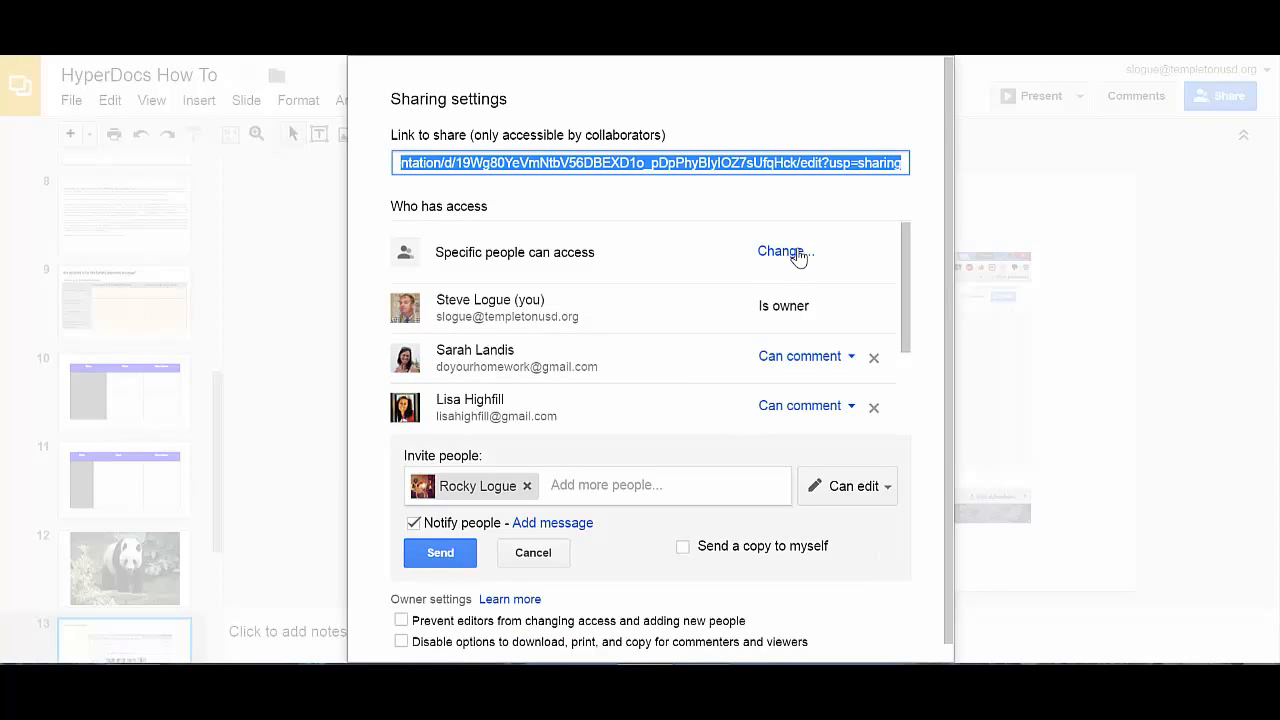
left_click(797, 253)
left_click(797, 253)
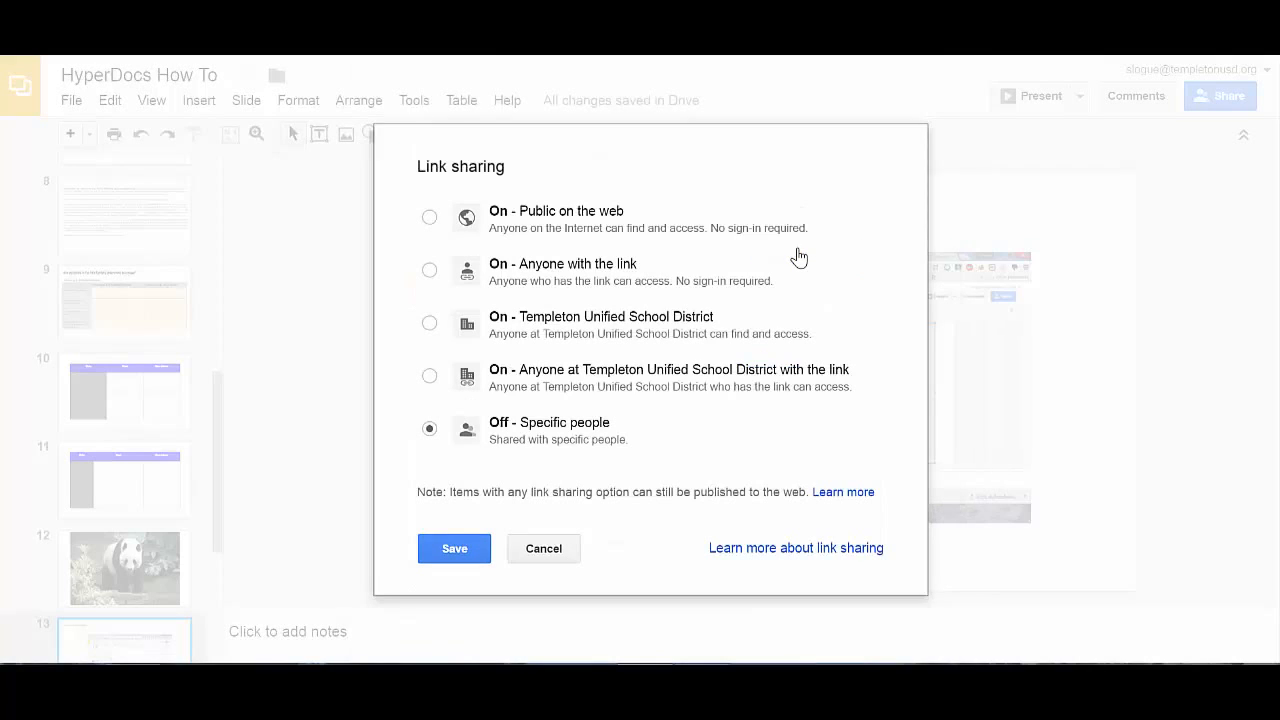
left_click(553, 232)
left_click(552, 266)
left_click(555, 334)
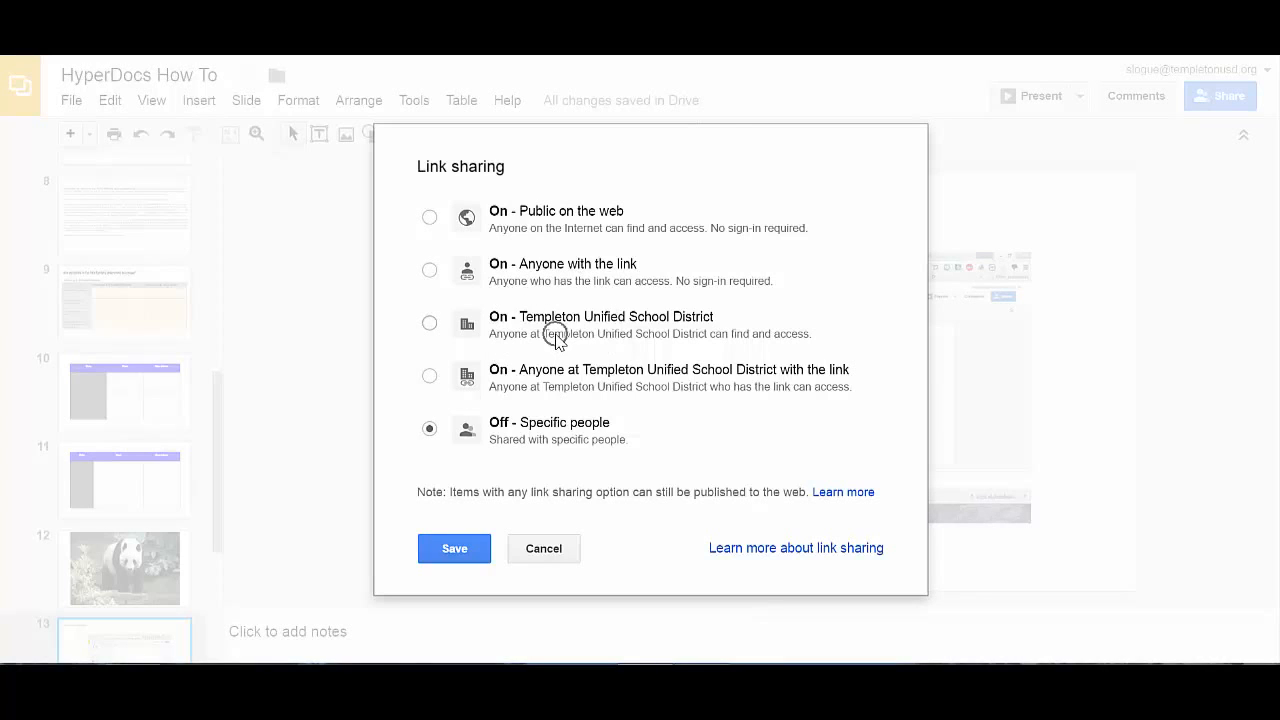
left_click(545, 400)
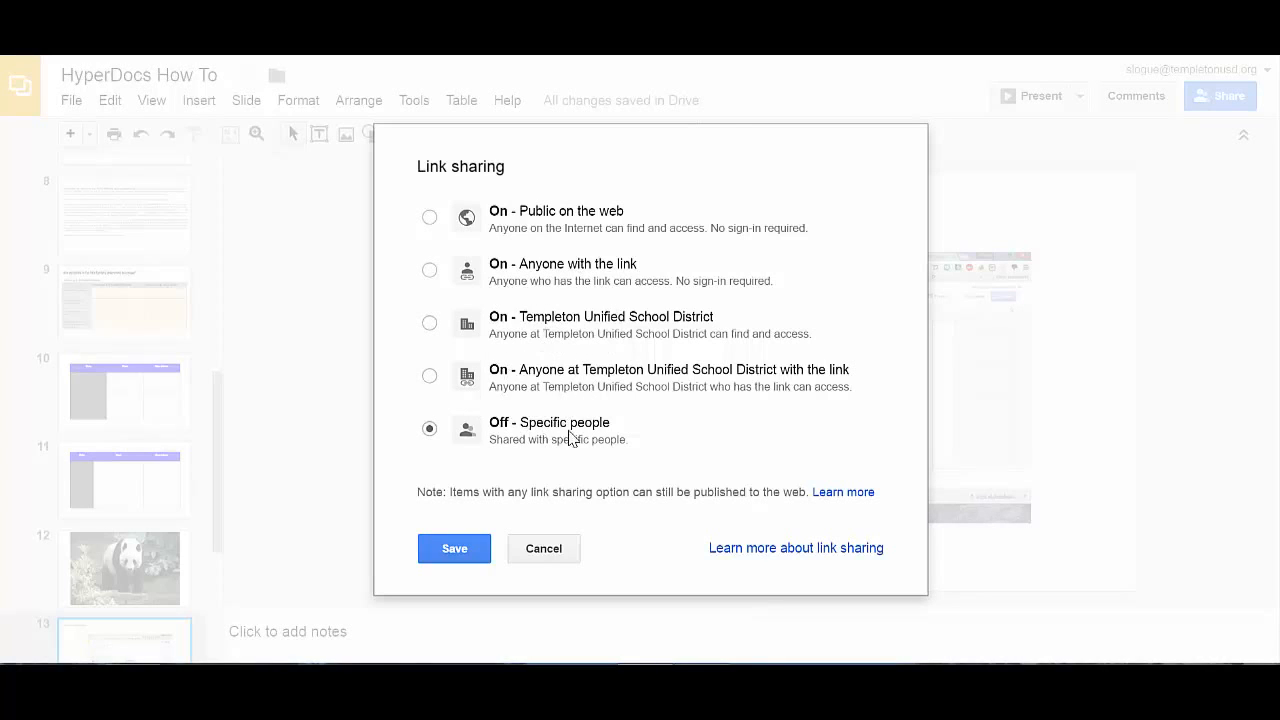
left_click(429, 217)
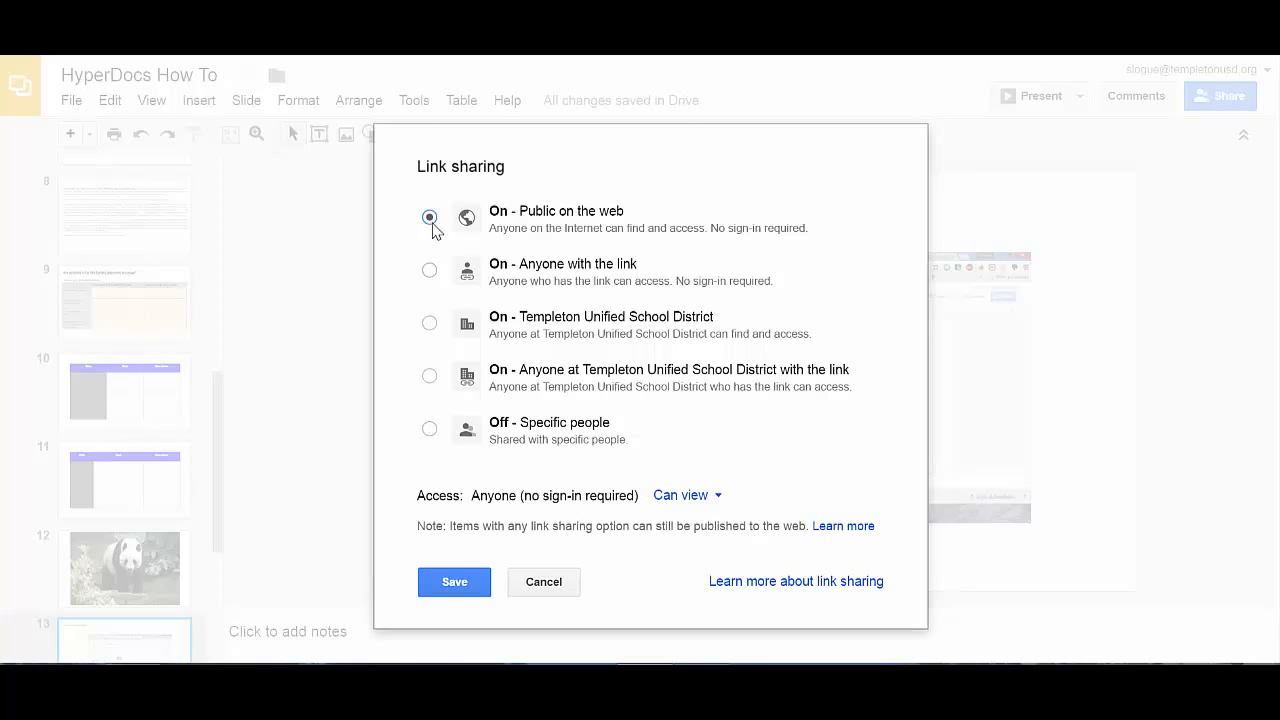
left_click(715, 500)
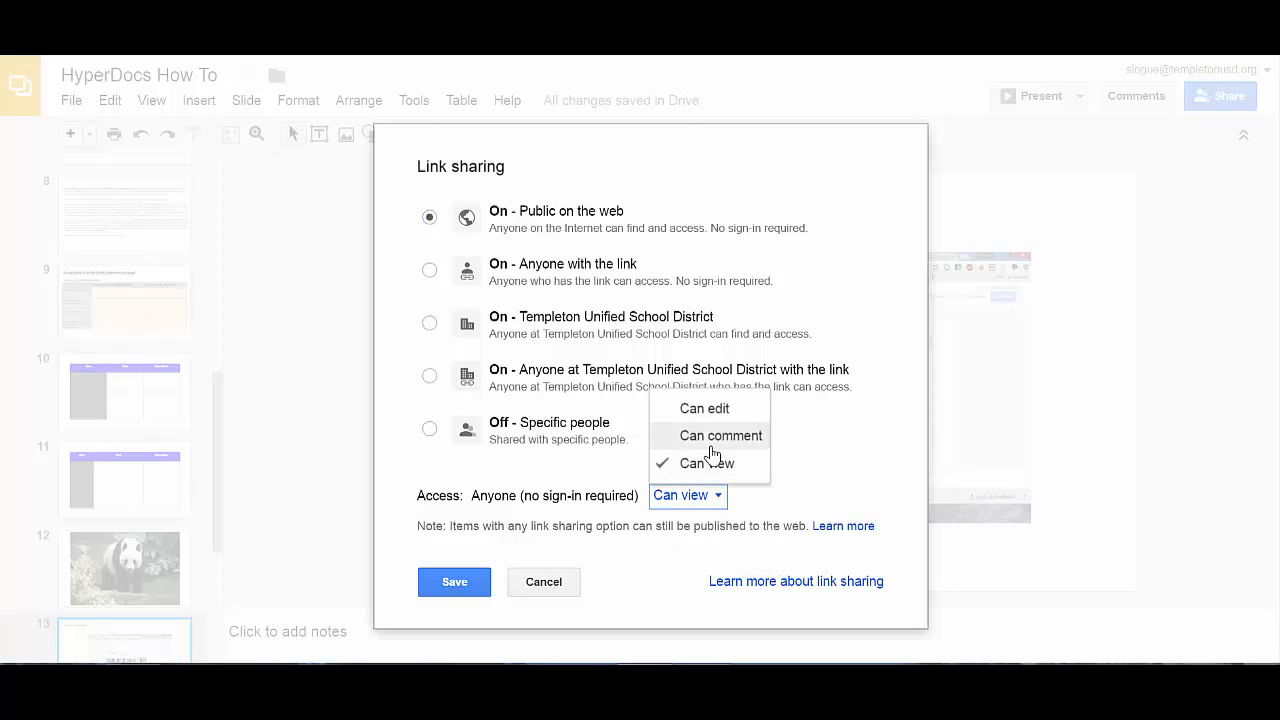
left_click(696, 505)
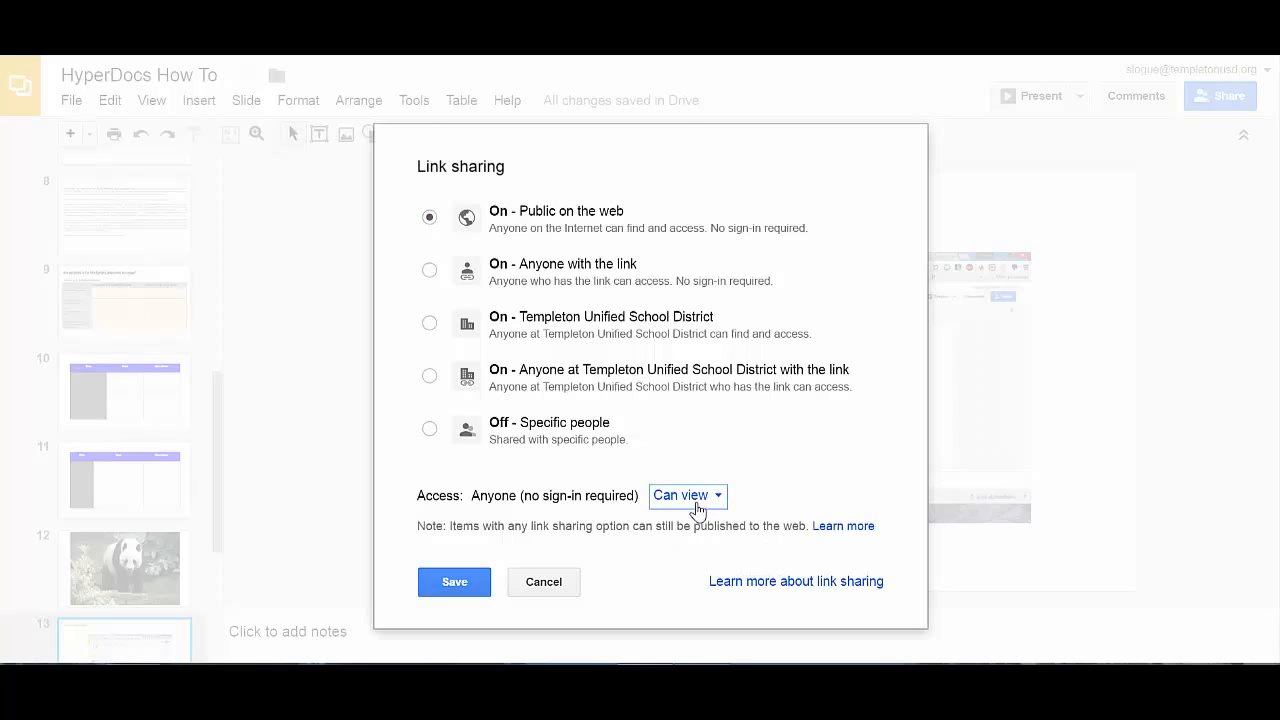
left_click(454, 582)
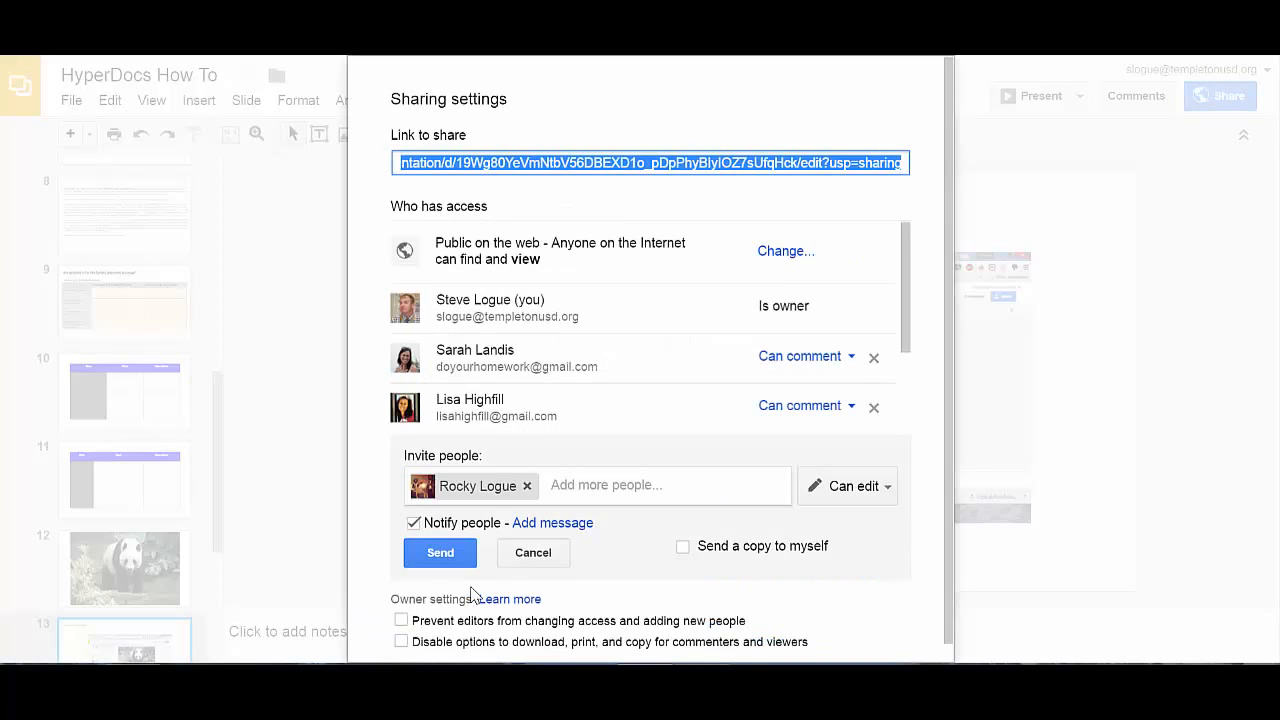
- Try to add the 1st Period contact group to the invitation and look at the permission levels for invitees
left_click(576, 482)
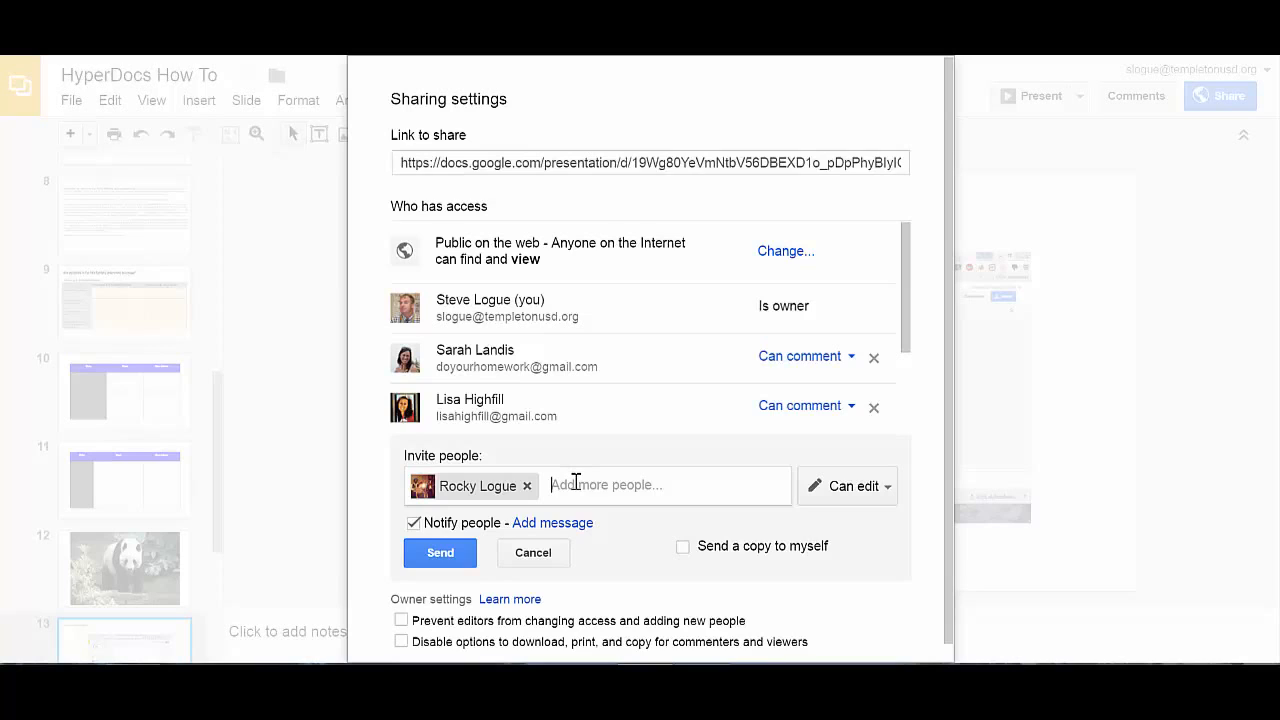
type("s")
key("BackSpace")
type("1st")
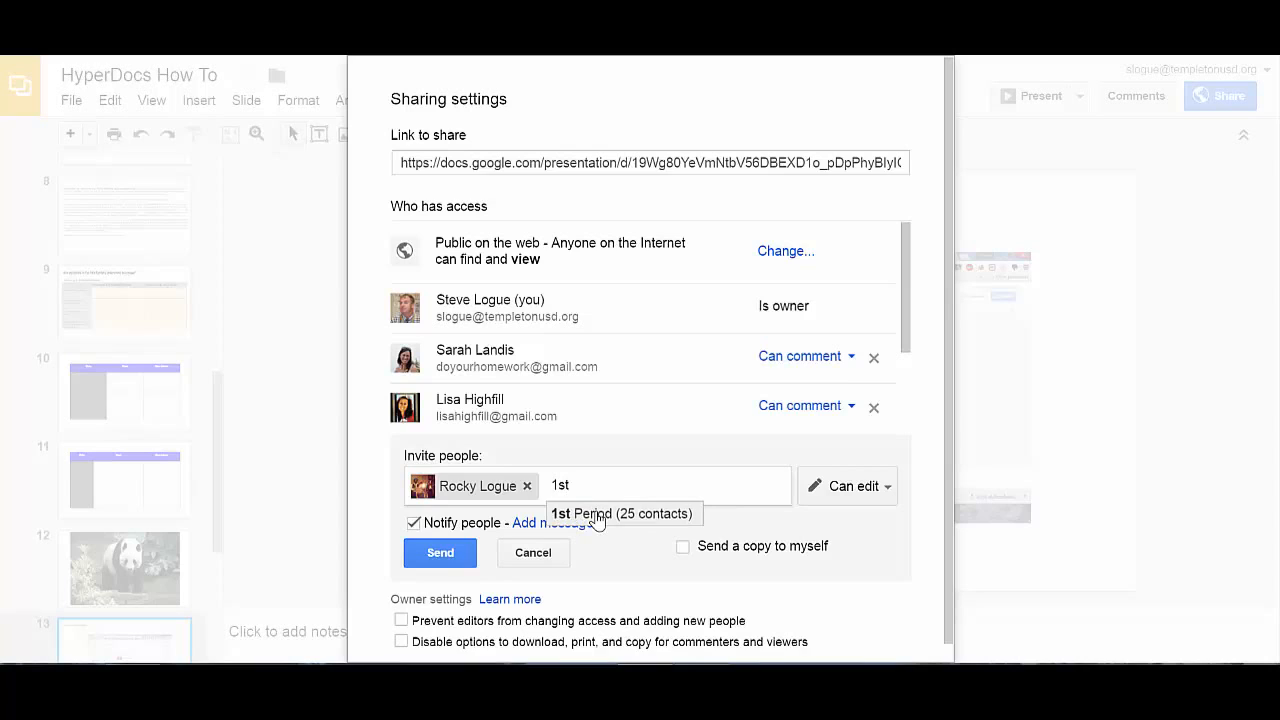
left_click(867, 498)
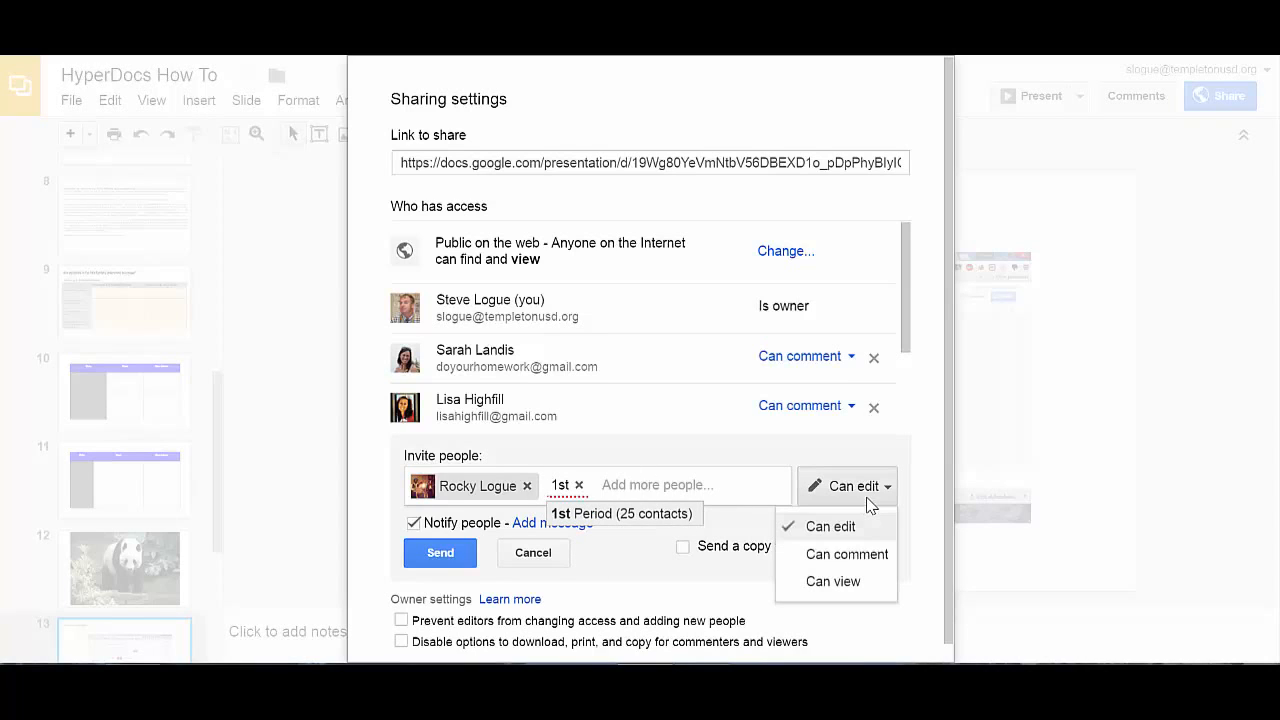
left_click(831, 582)
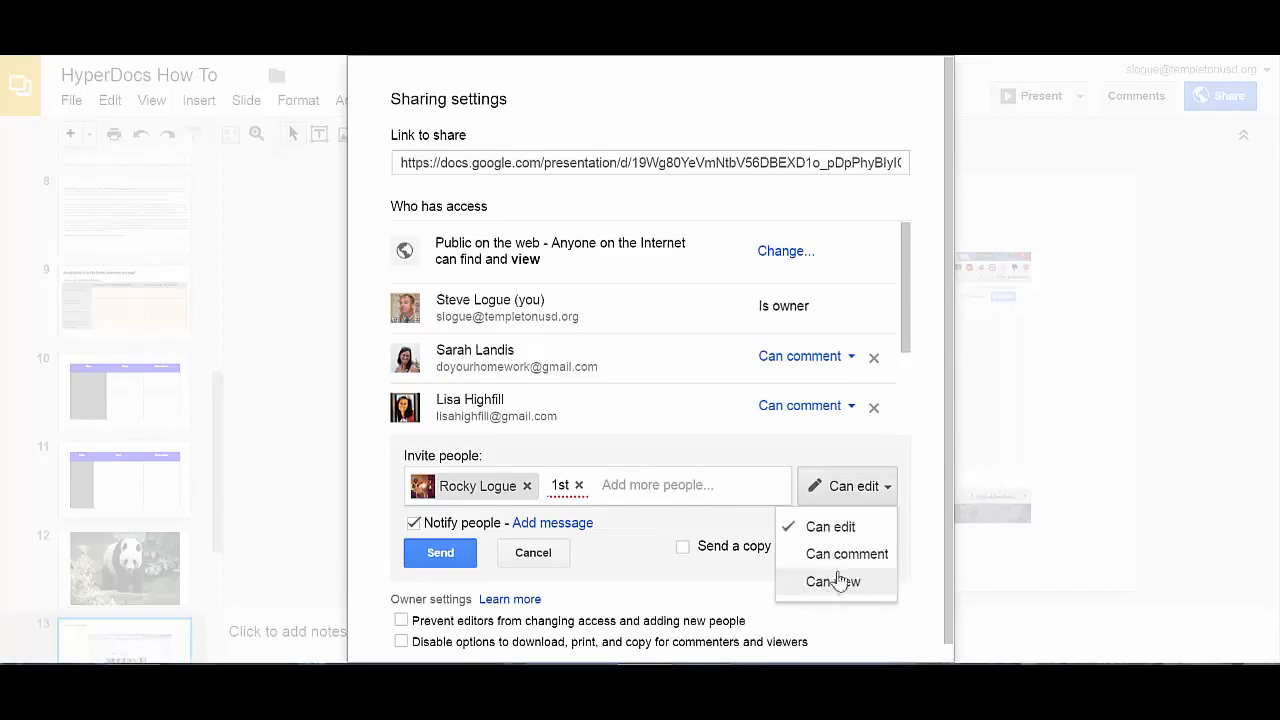
key("ctrl")
key("ctrl")
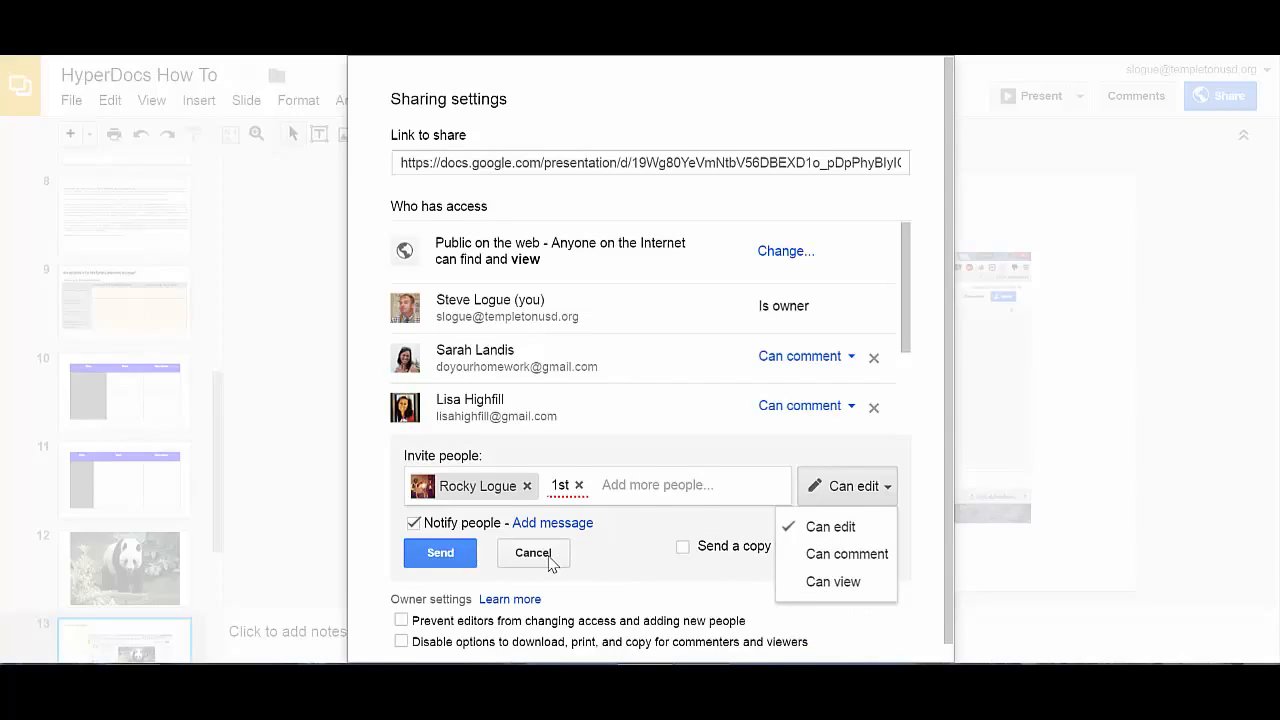
- Select the presentation's share link, then discard the pending invitation and close the sharing settings
left_click(612, 162)
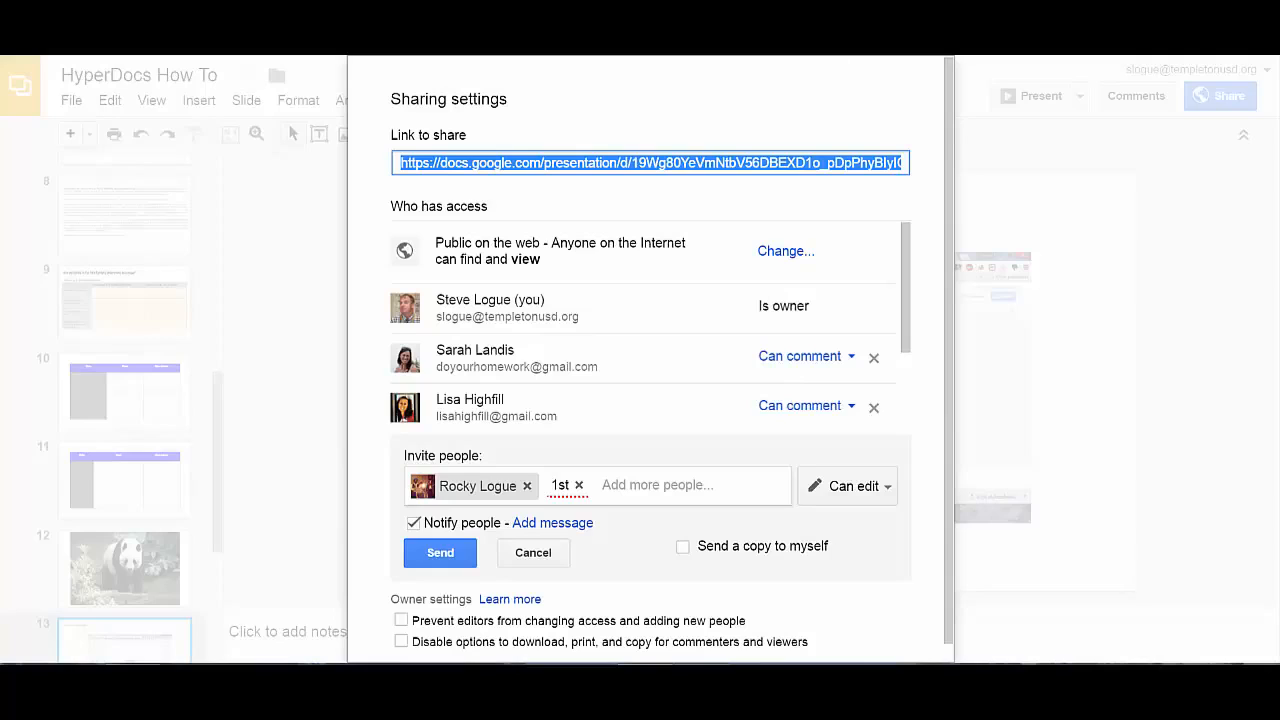
left_click(558, 558)
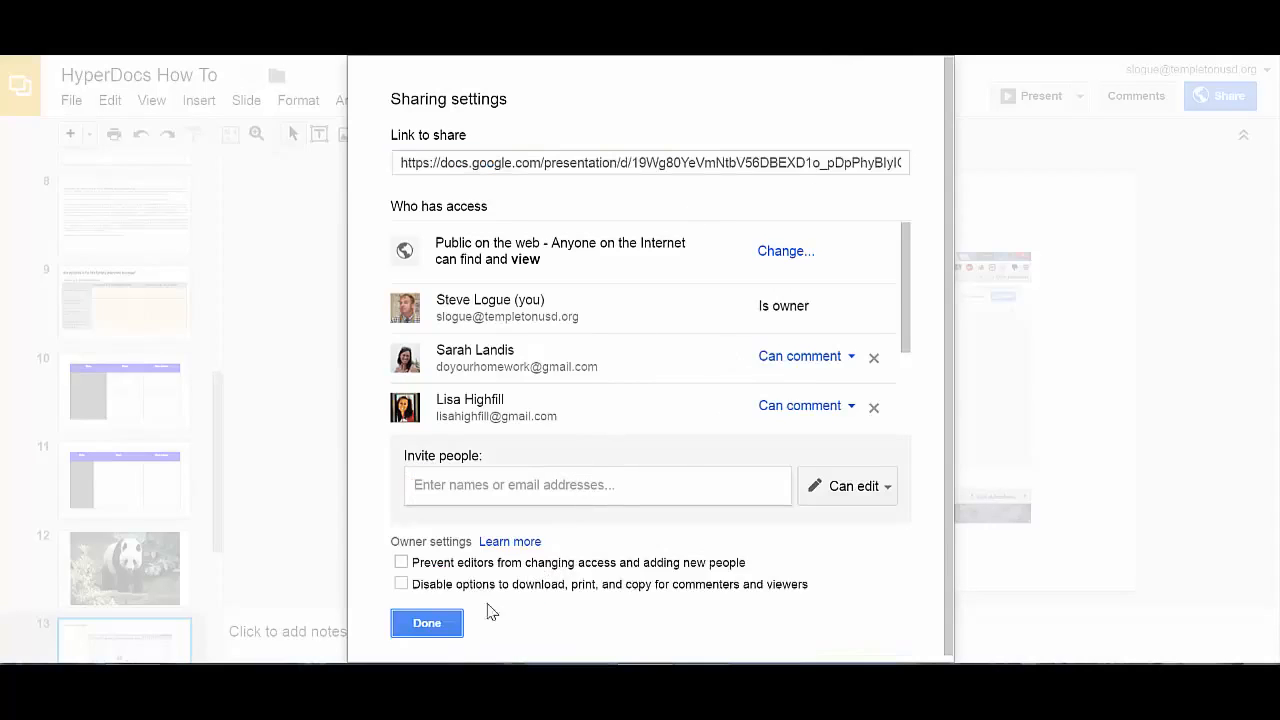
left_click(450, 625)
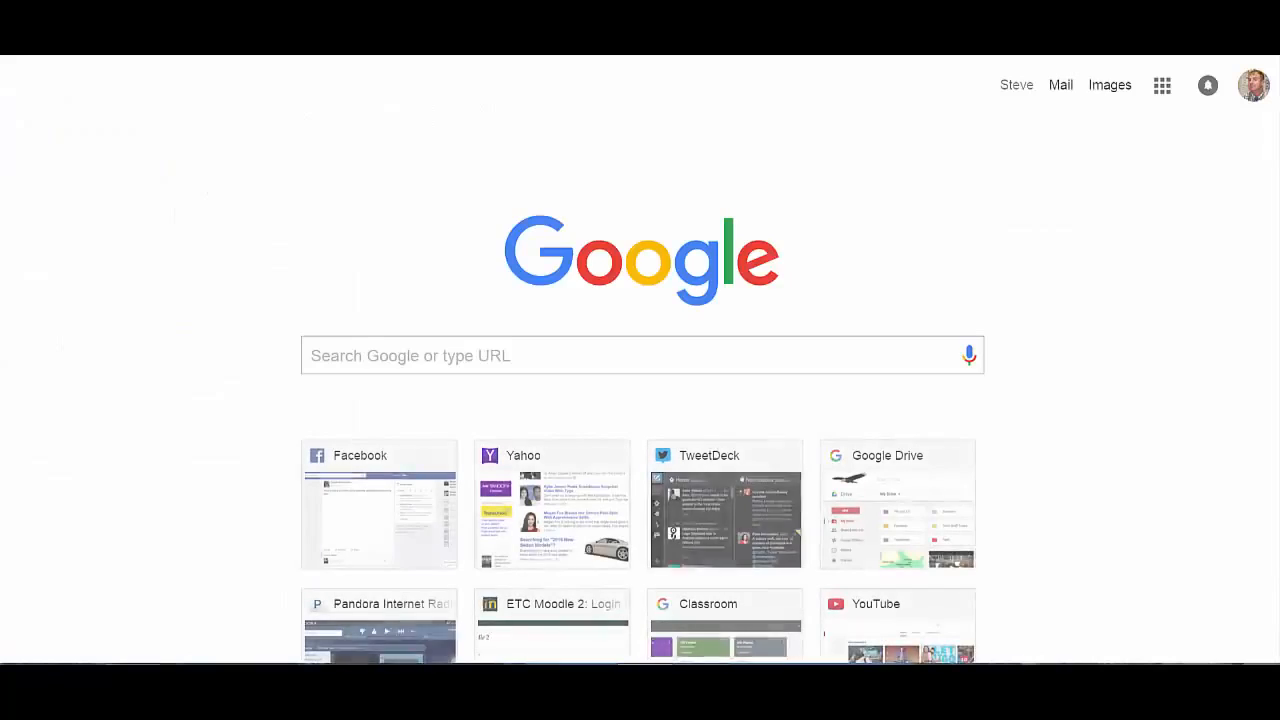
- Copy the presentation's share link from the Slides sharing dialog and shorten it with the Google URL shortener
left_click(884, 40)
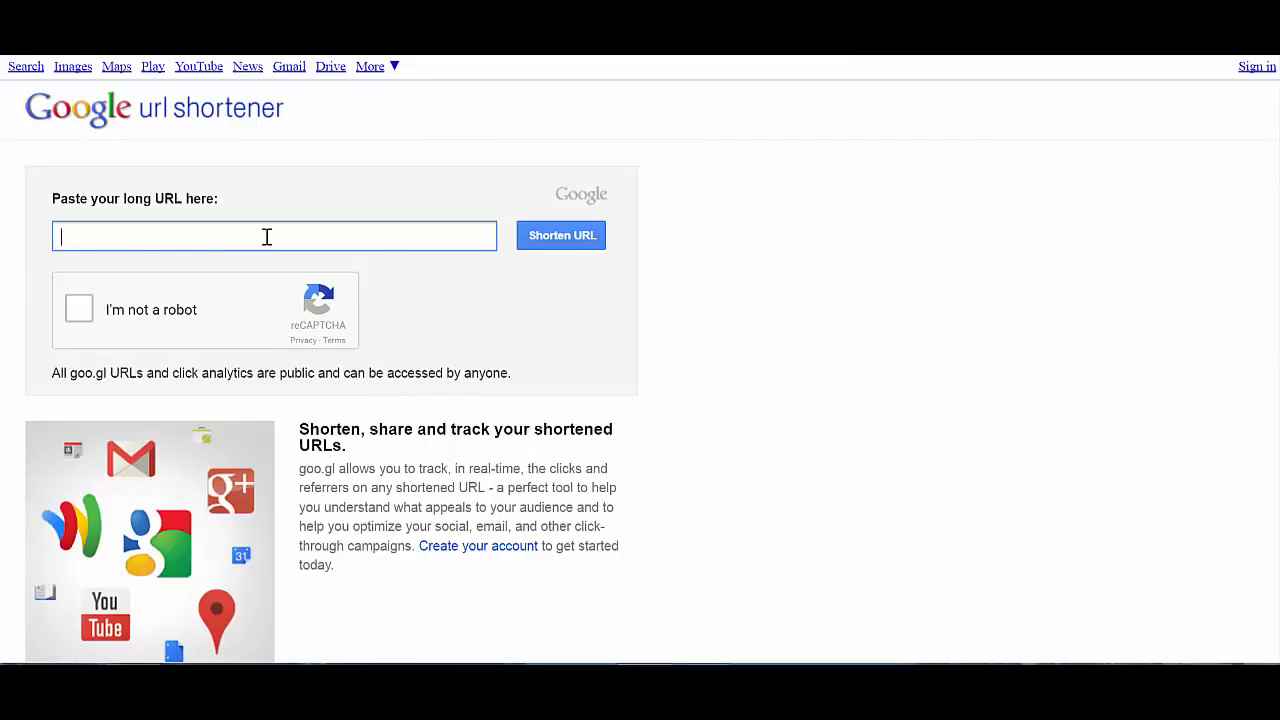
key("ctrl+v")
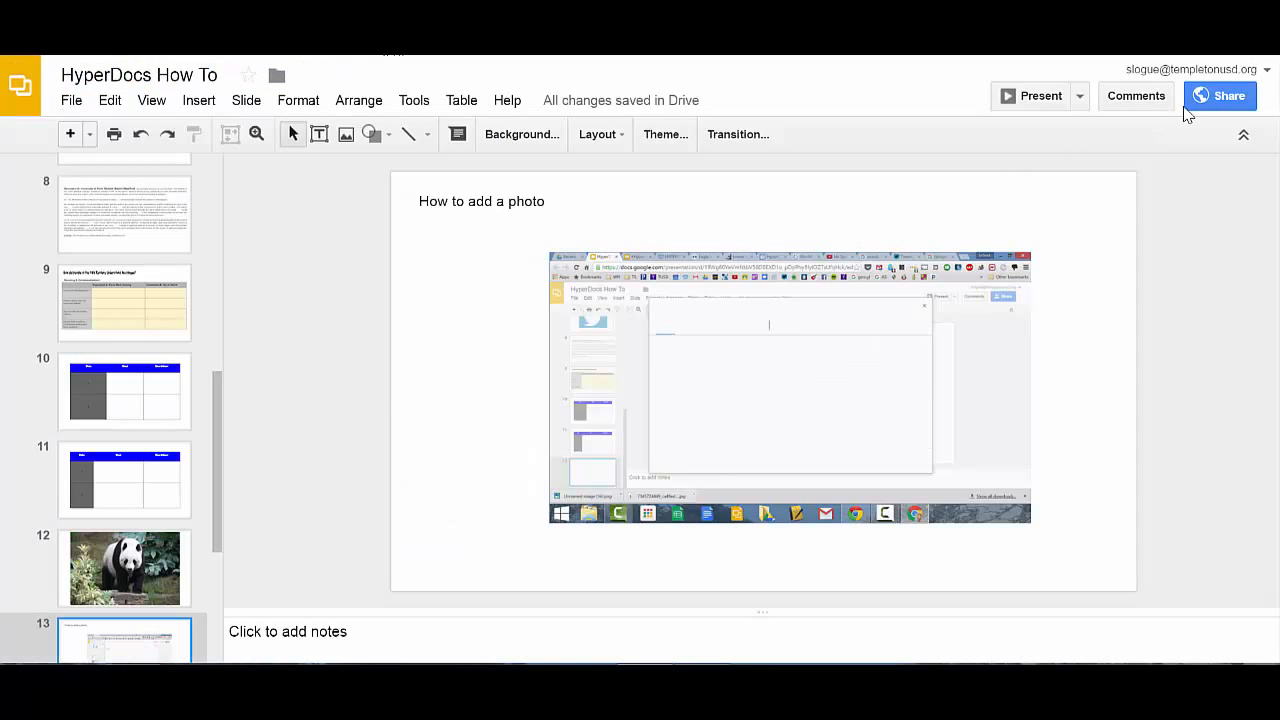
left_click(1212, 100)
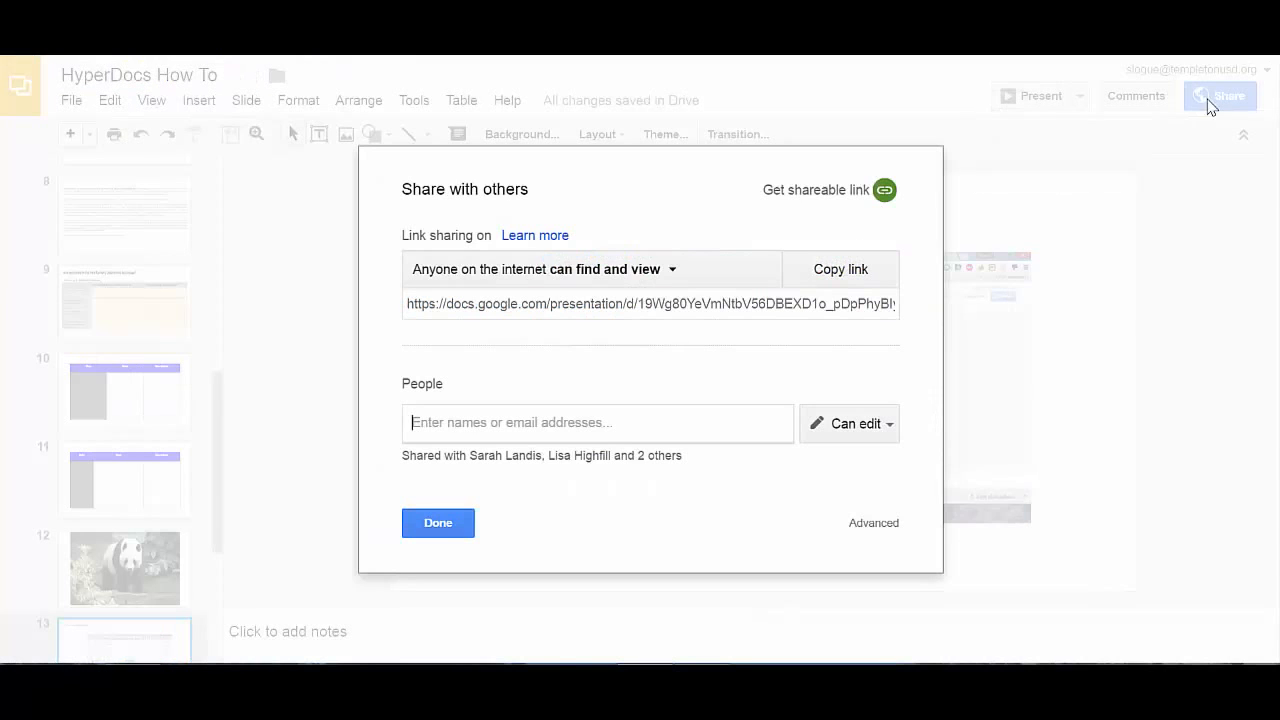
left_click(527, 306)
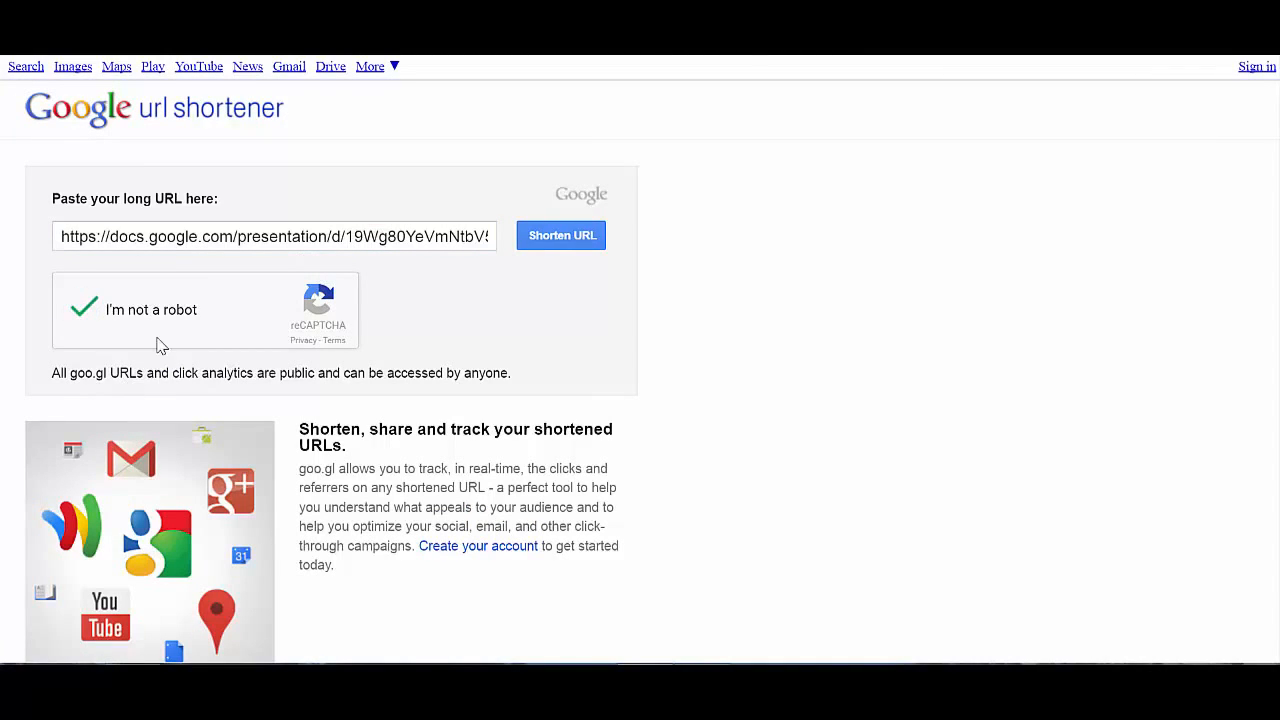
left_click(566, 240)
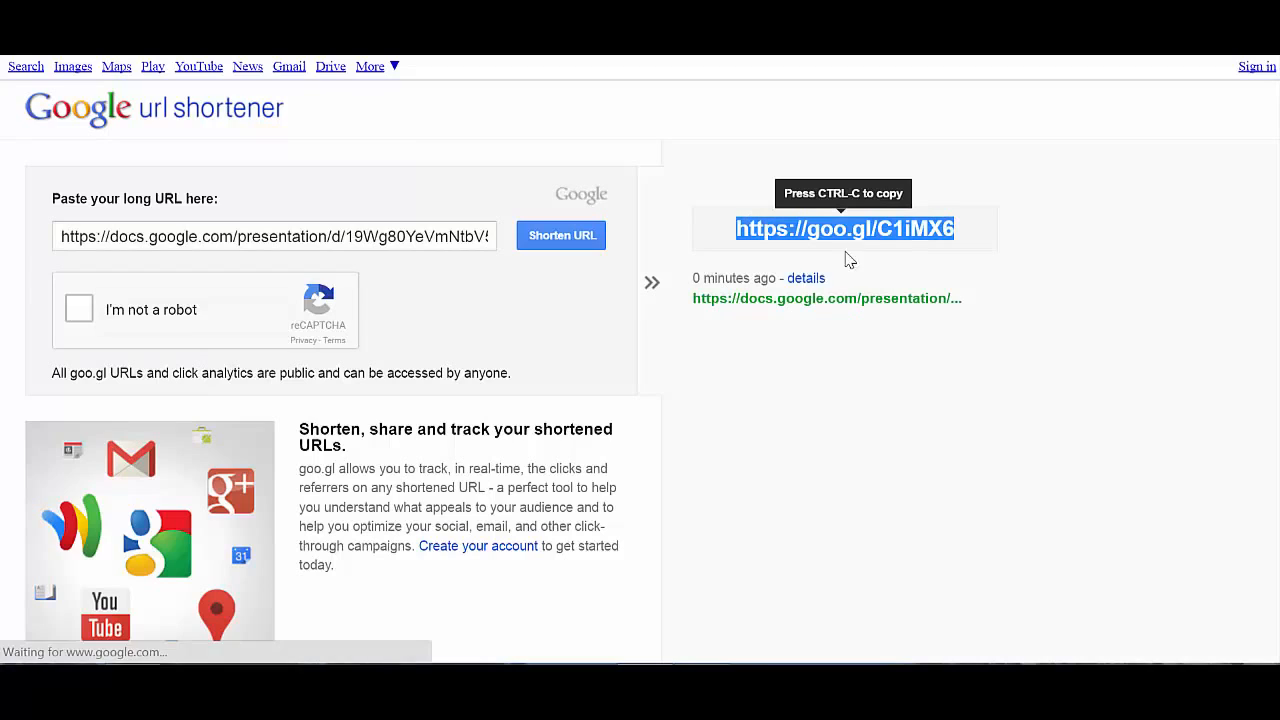